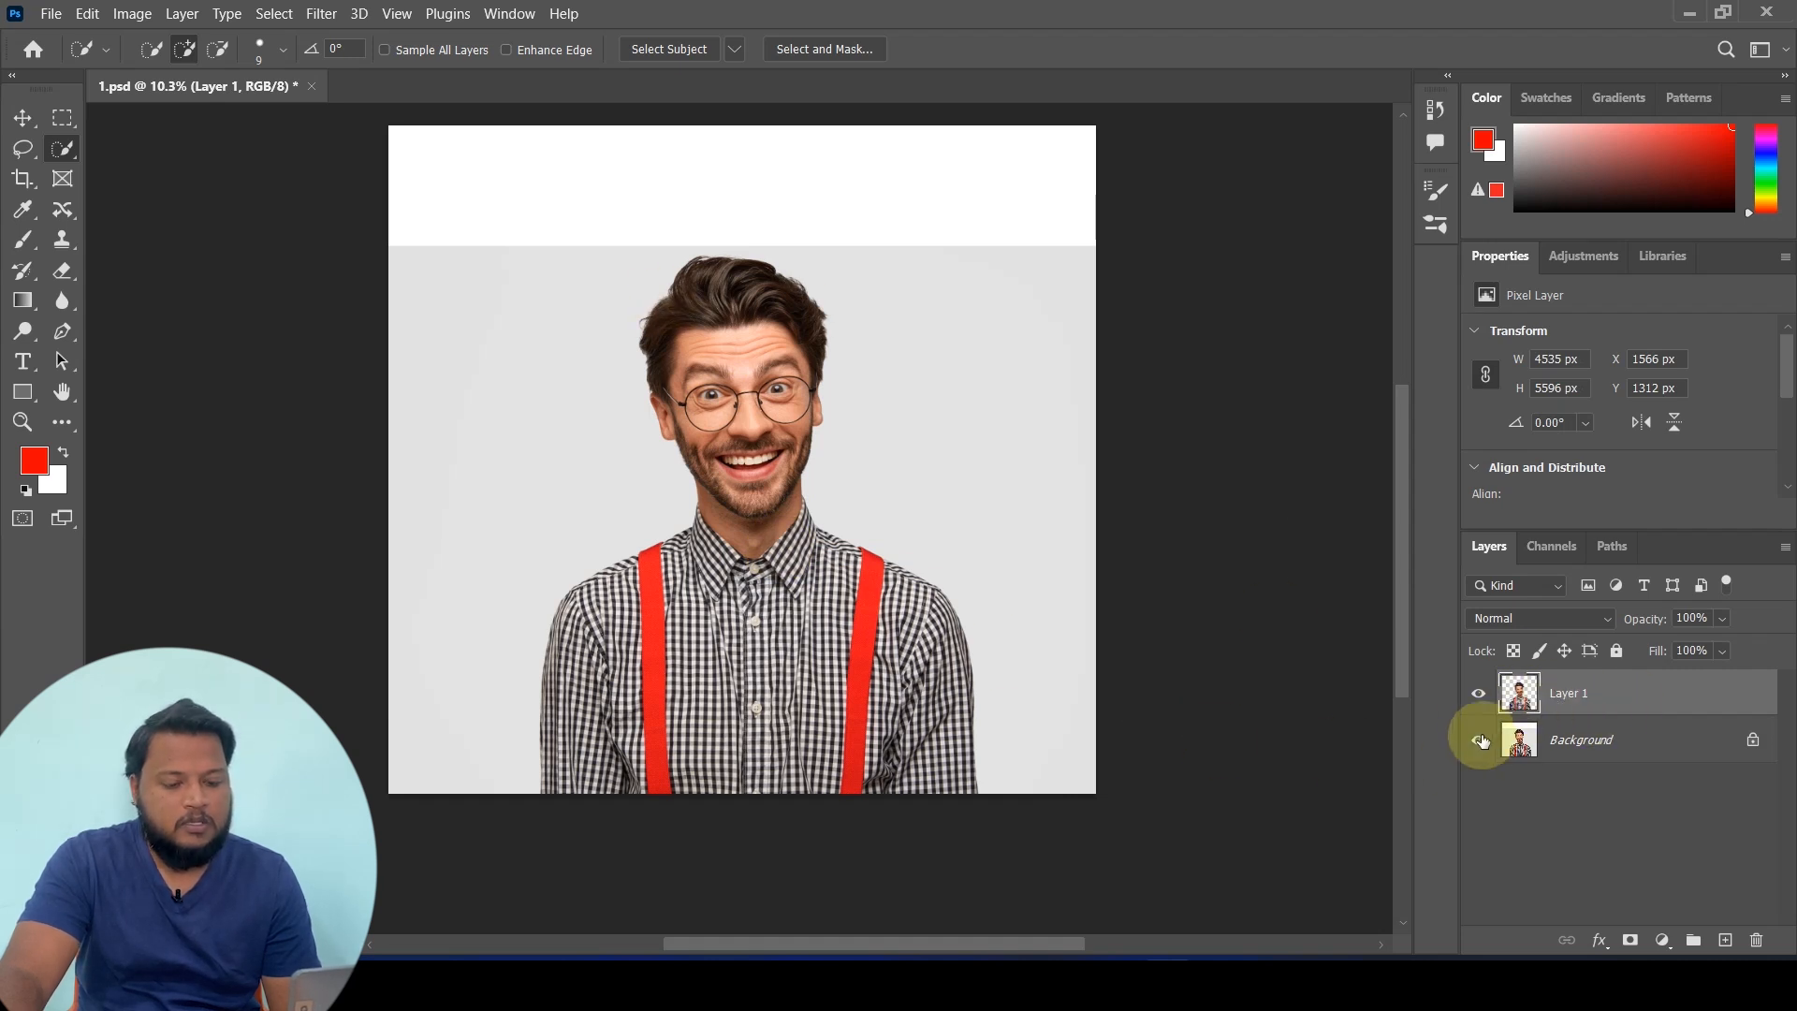
# Hide the Background layer and draw a freehand lasso selection around the man's head on Layer 1
pyautogui.click(1480, 739)
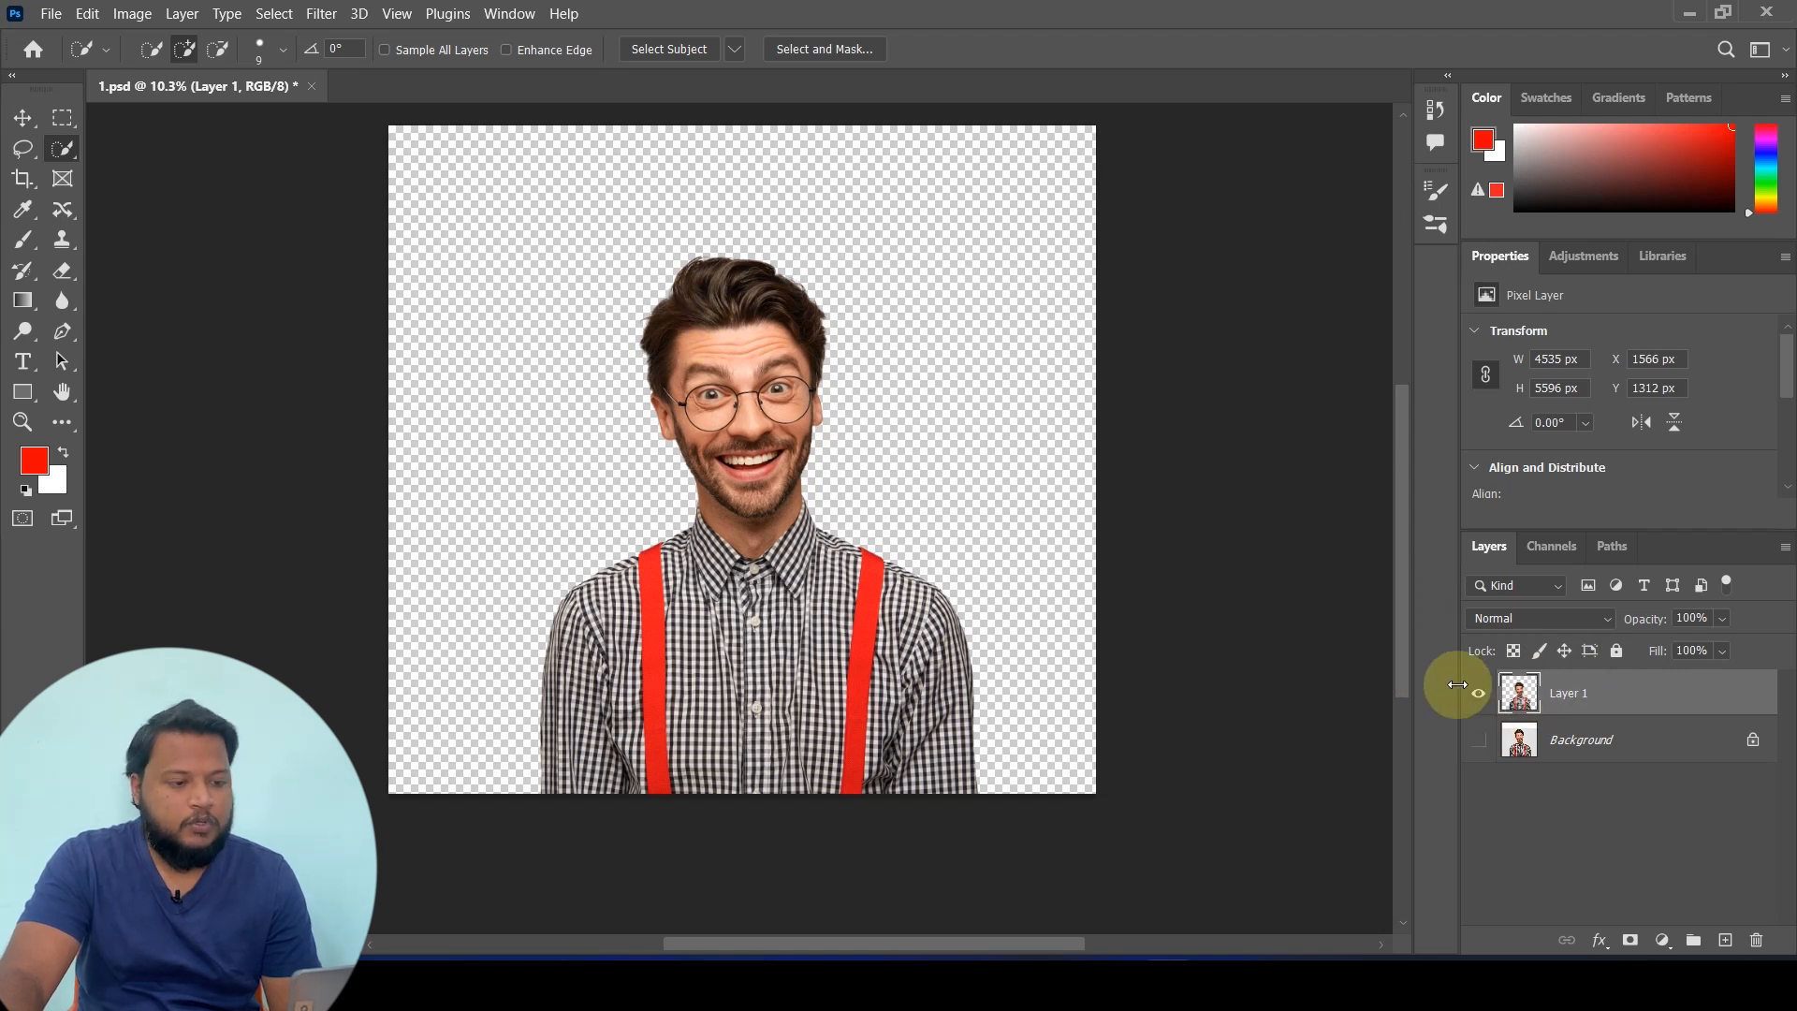
pyautogui.click(22, 148)
pyautogui.click(92, 155)
pyautogui.scroll(3, 782, 474)
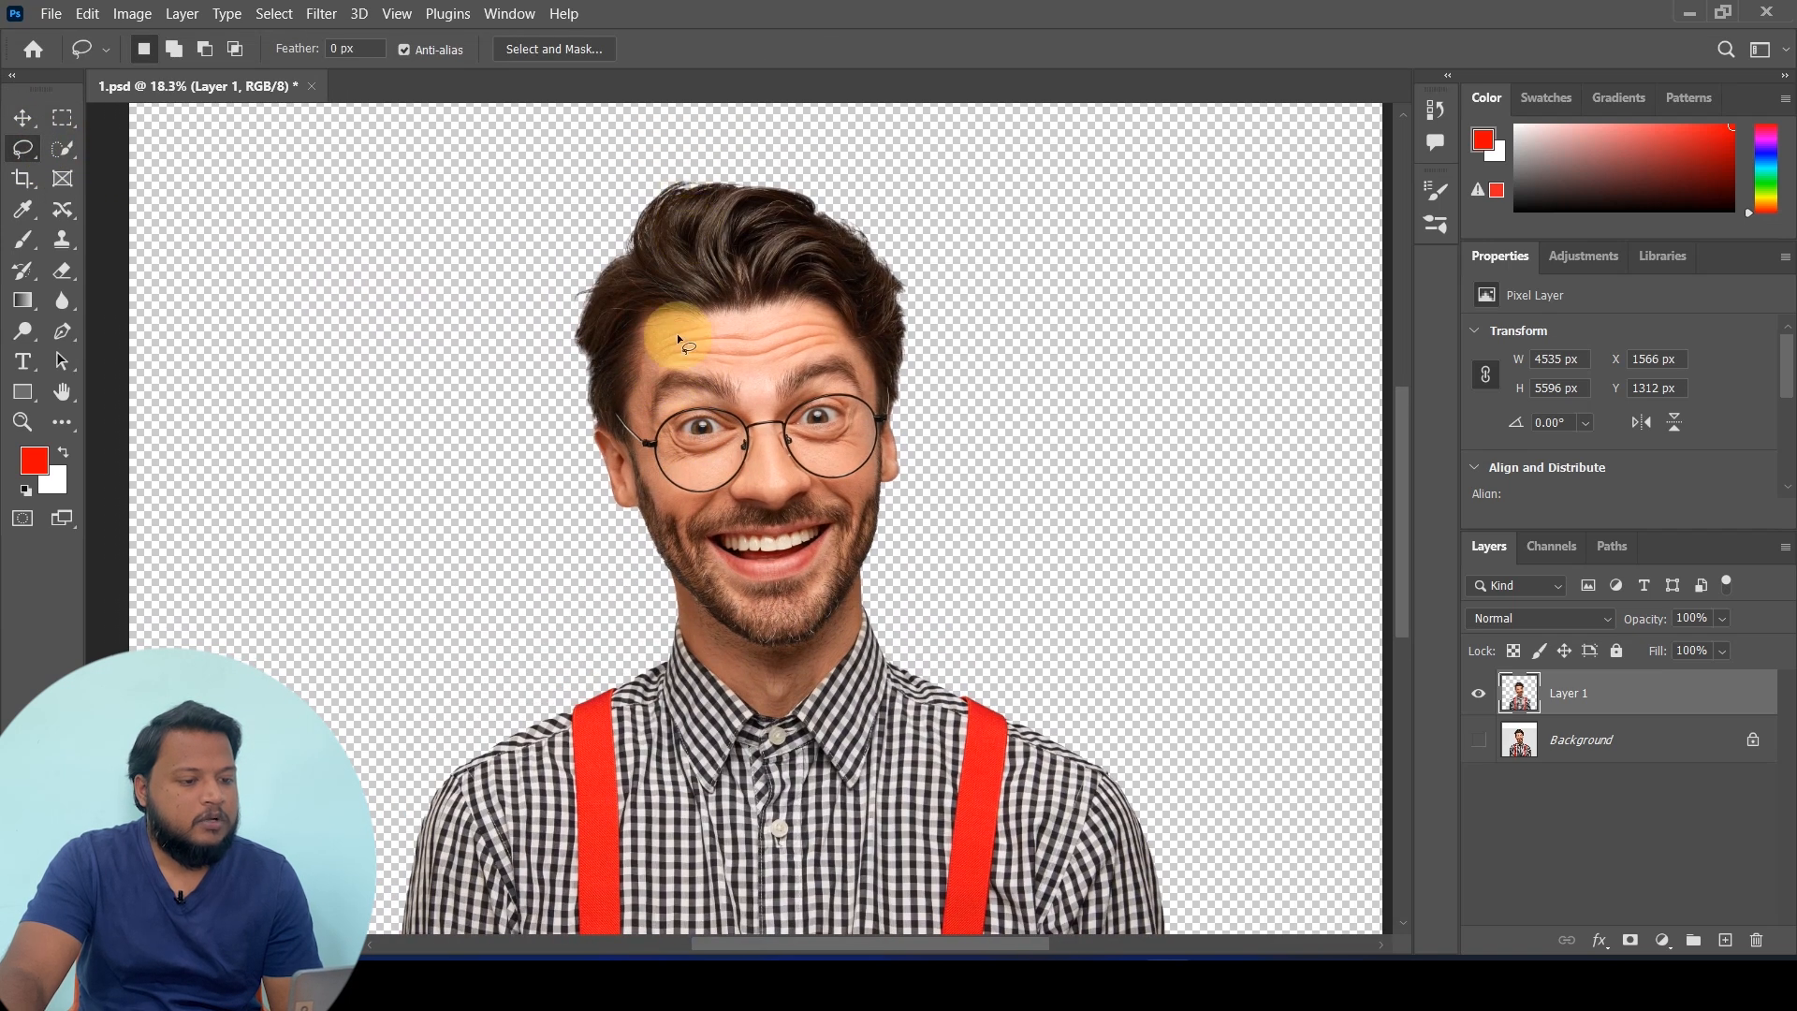
pyautogui.moveTo(575, 512)
pyautogui.mouseDown()
pyautogui.moveTo(918, 565)
pyautogui.moveTo(622, 149)
pyautogui.mouseUp()
# Copy the selected head onto a new layer and name that layer head
pyautogui.scroll(-2, 622, 149)
pyautogui.scroll(-1, 681, 292)
pyautogui.rightClick(701, 289)
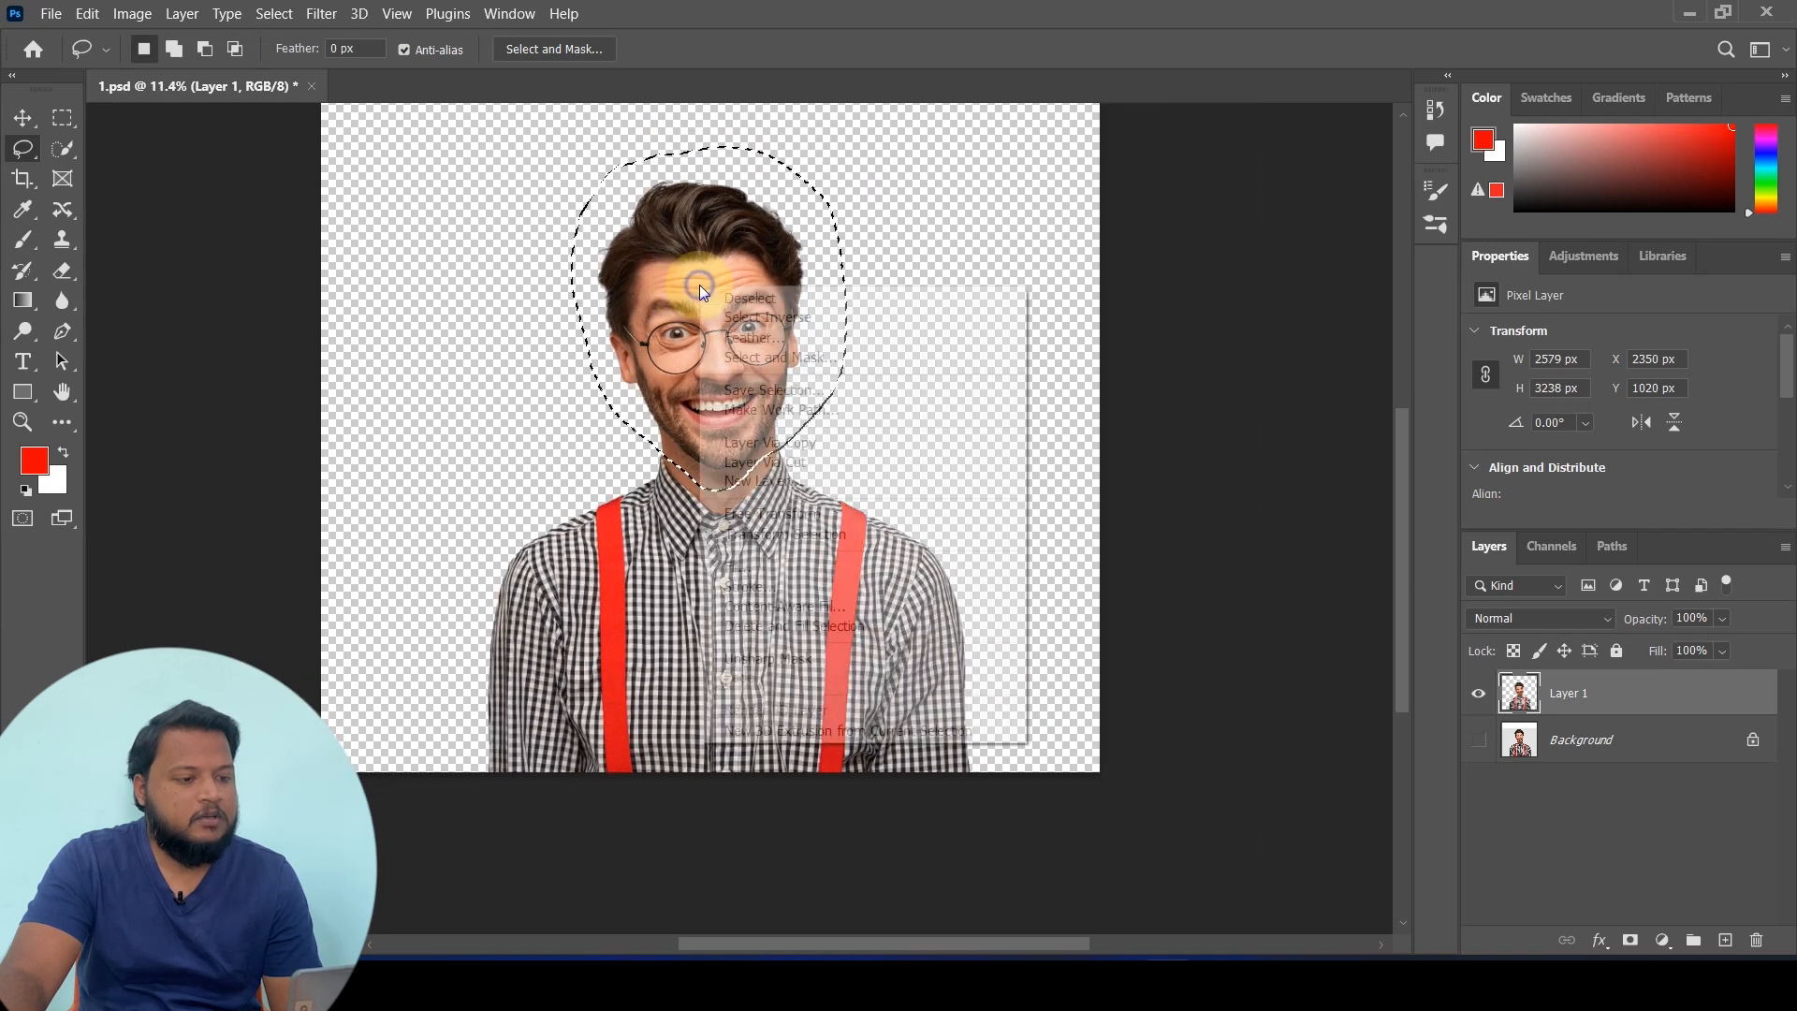
pyautogui.click(770, 443)
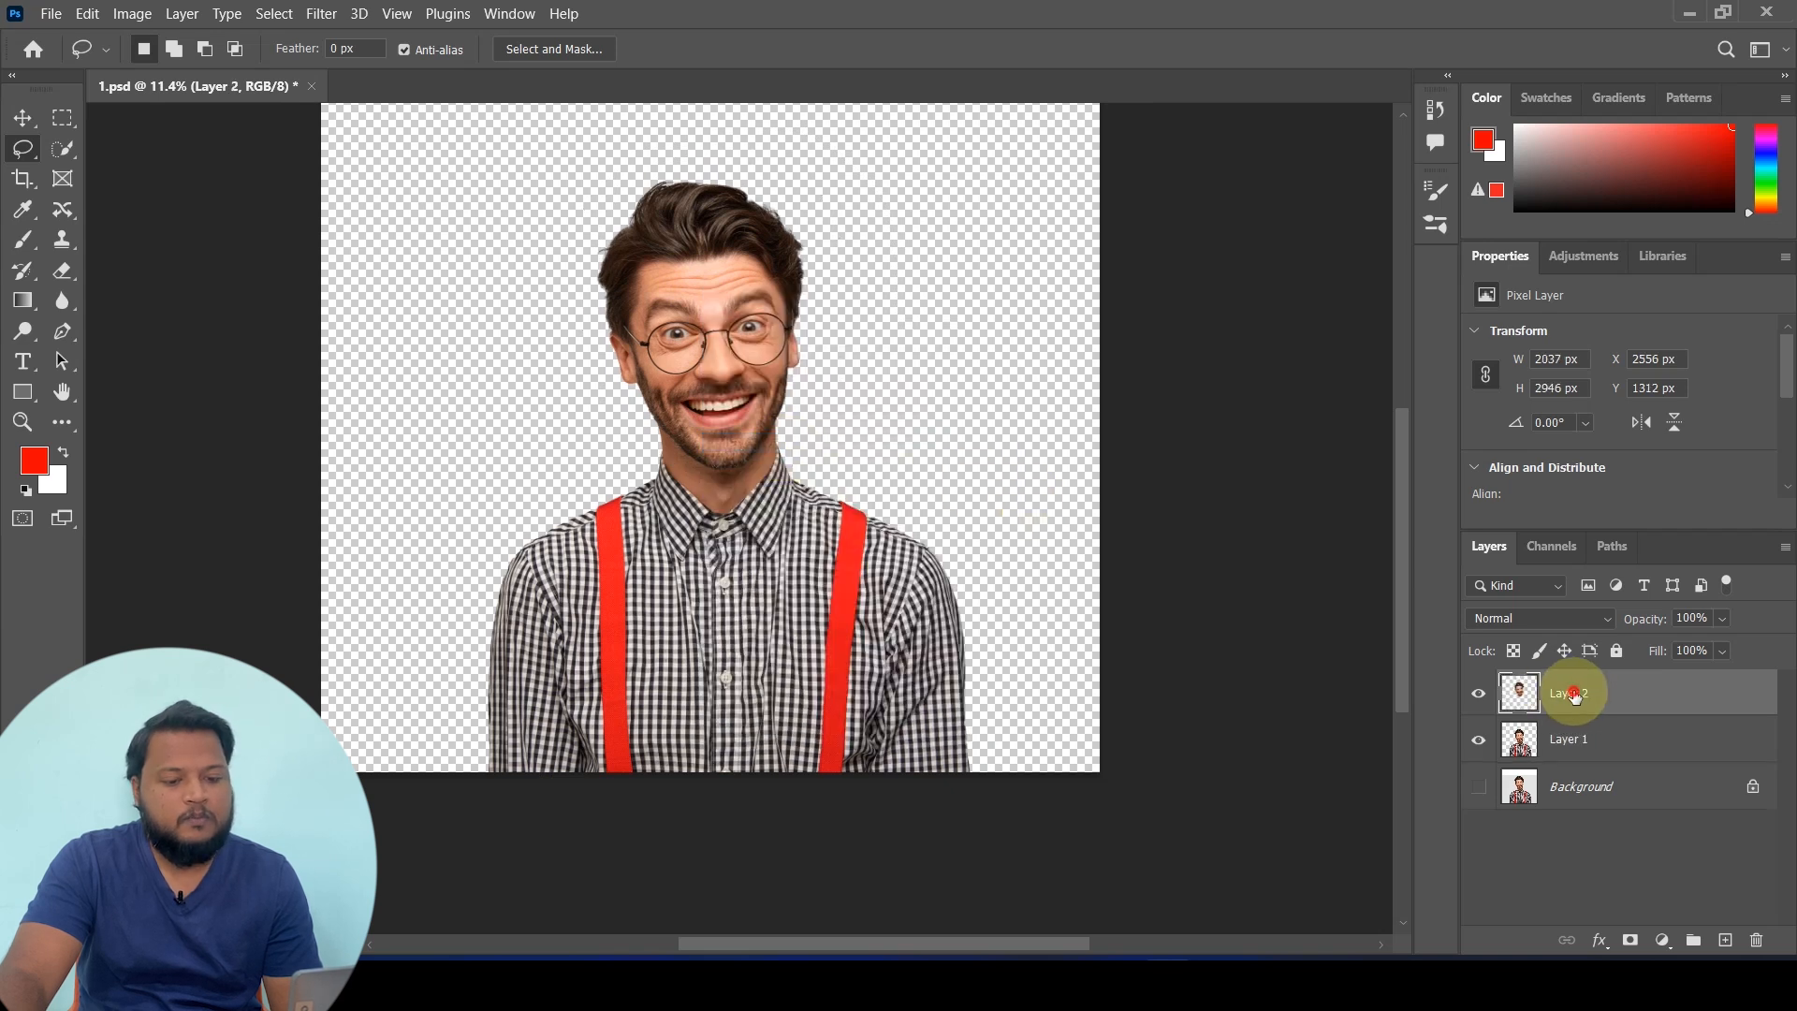
pyautogui.write('head')
pyautogui.press('Return')
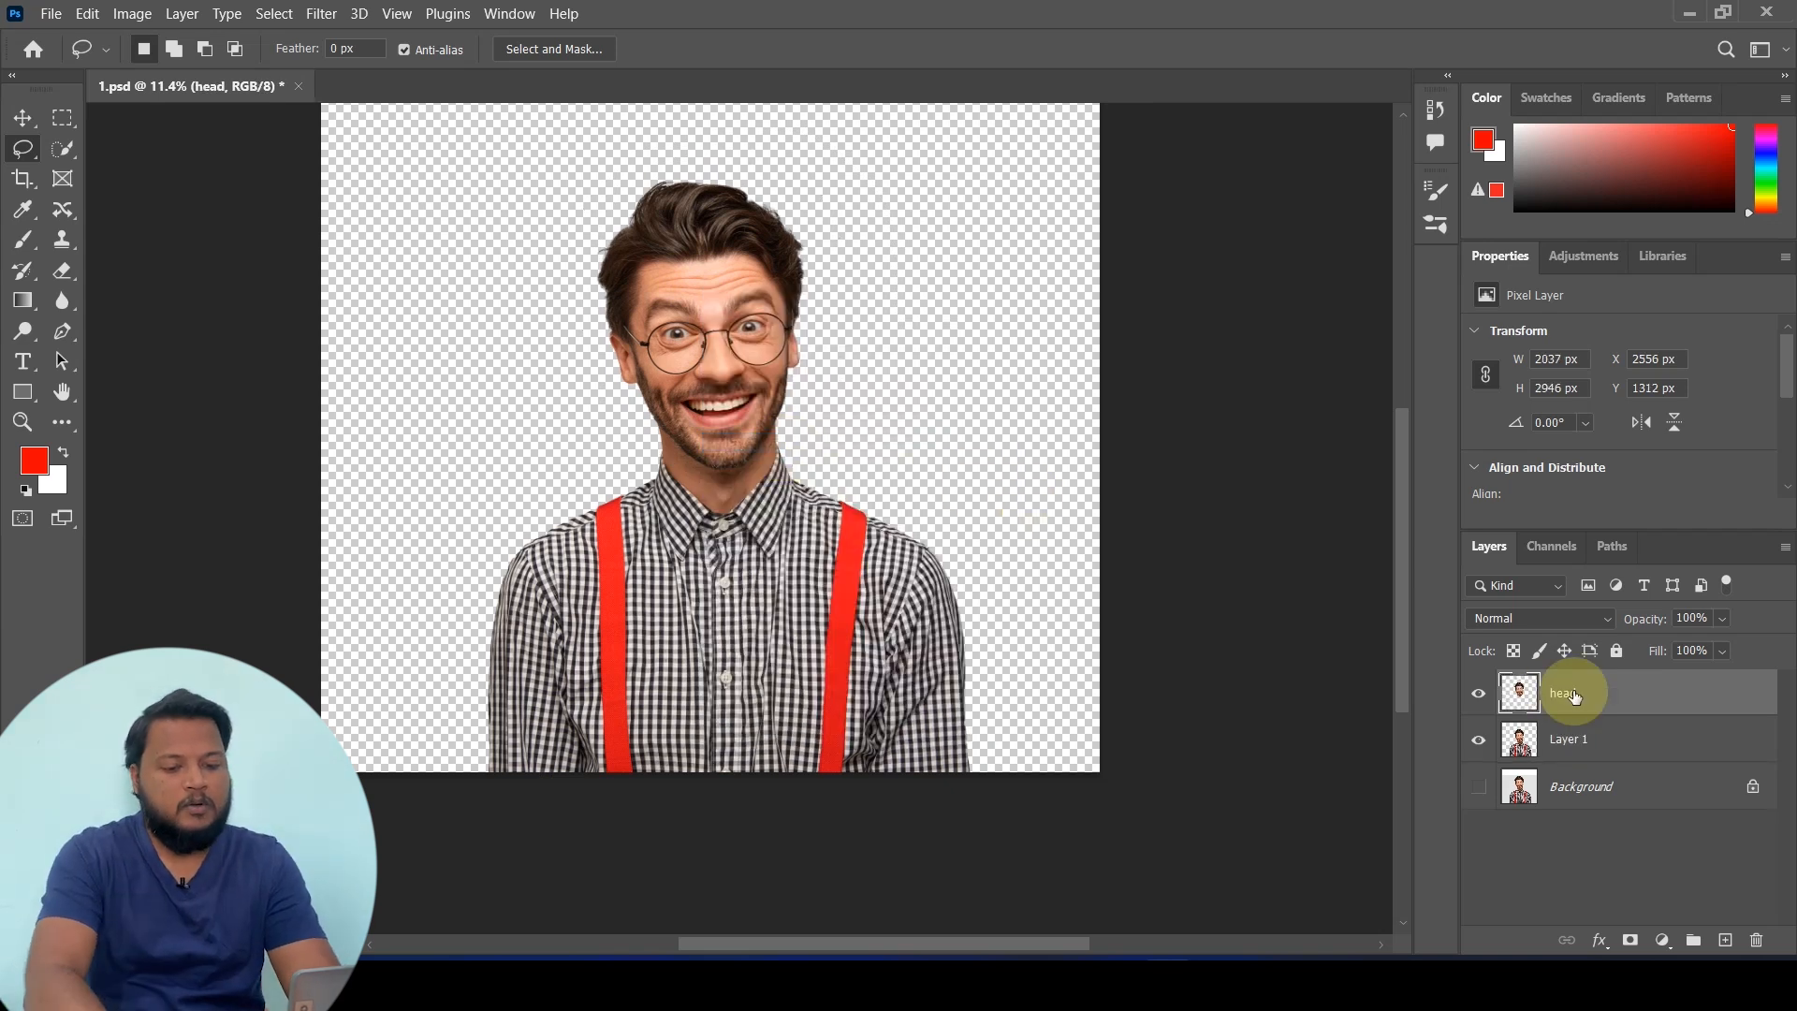
# Convert the head layer to a smart object and scale it up proportionally to about 136%
pyautogui.rightClick(1595, 702)
pyautogui.click(1401, 332)
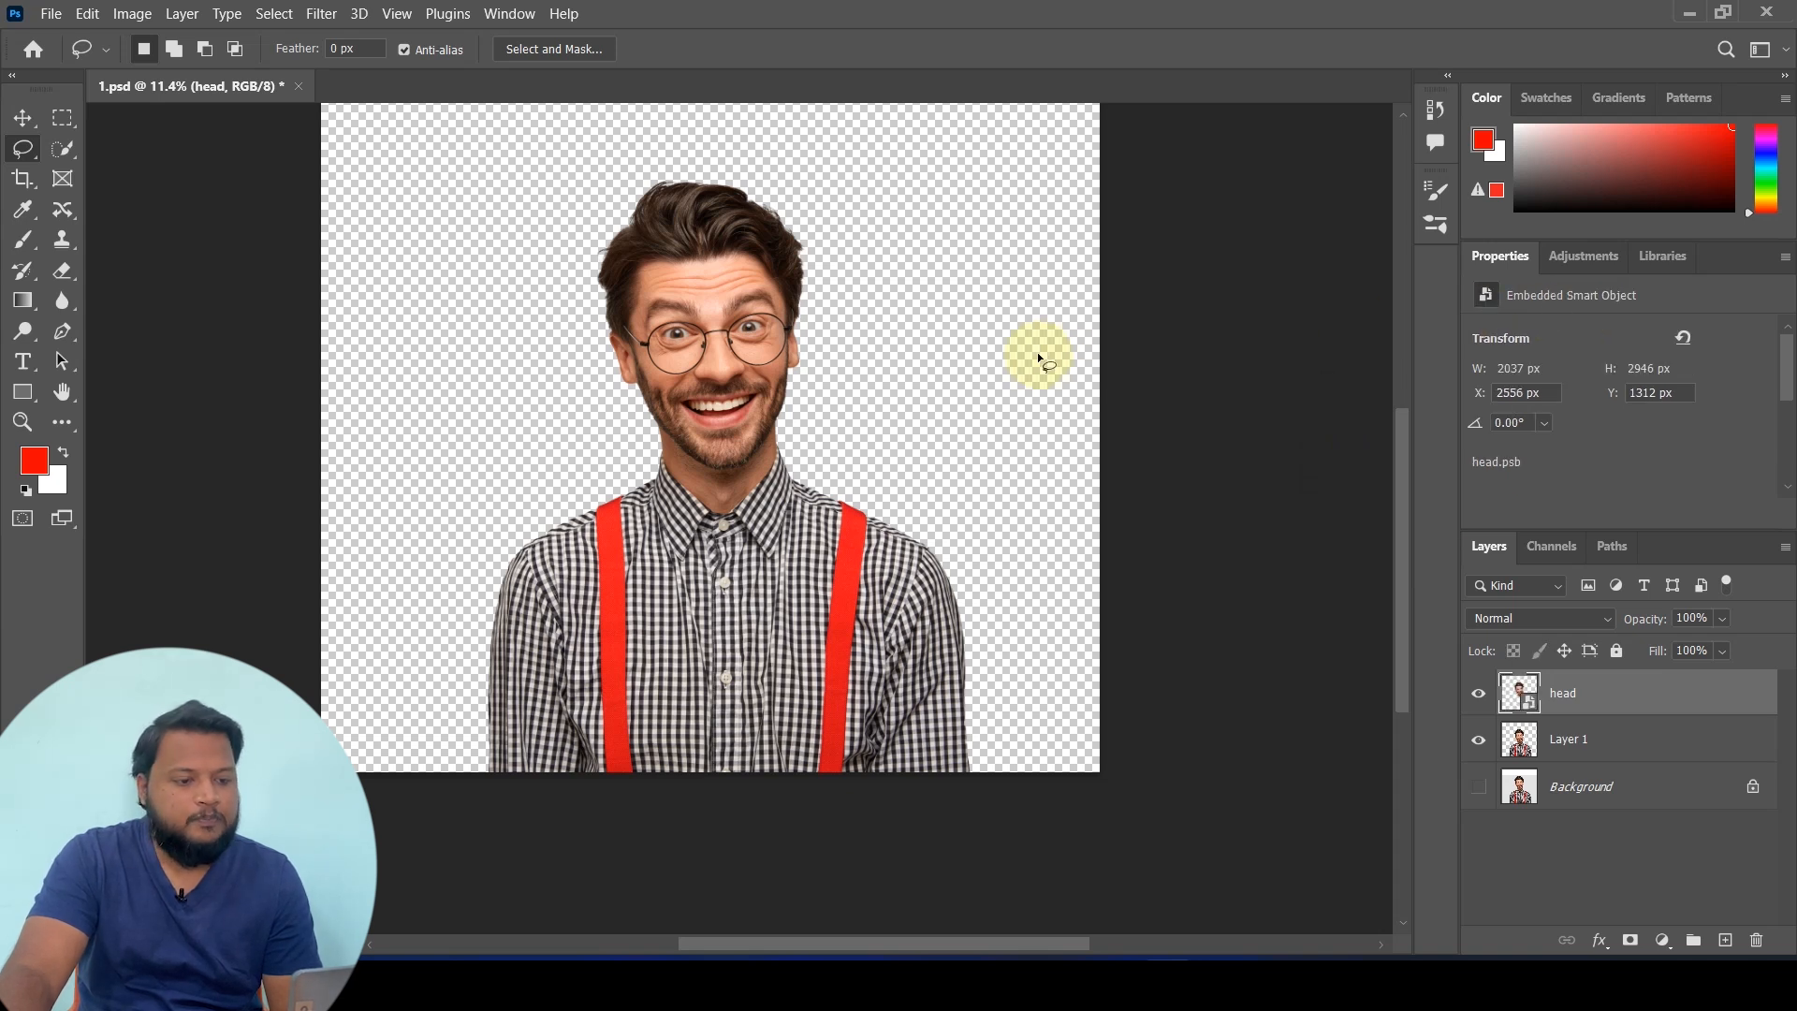
pyautogui.hotkey('ctrl', 't')
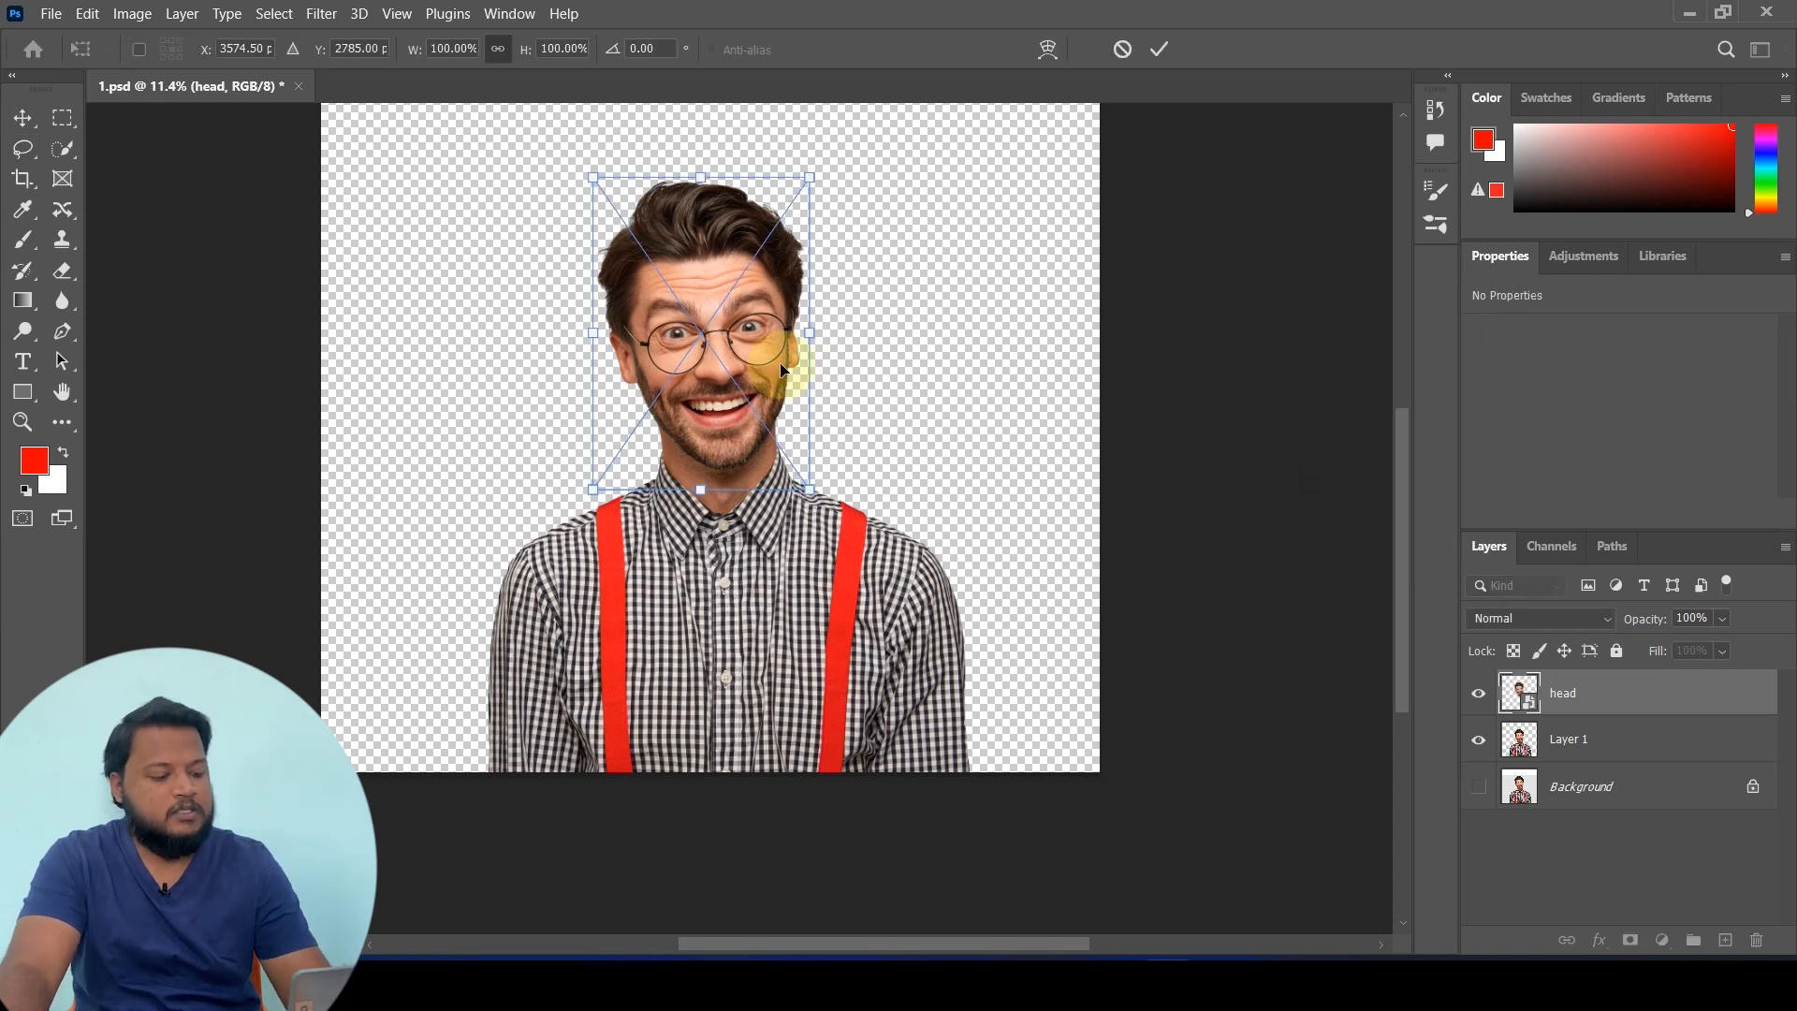
pyautogui.scroll(2, 759, 384)
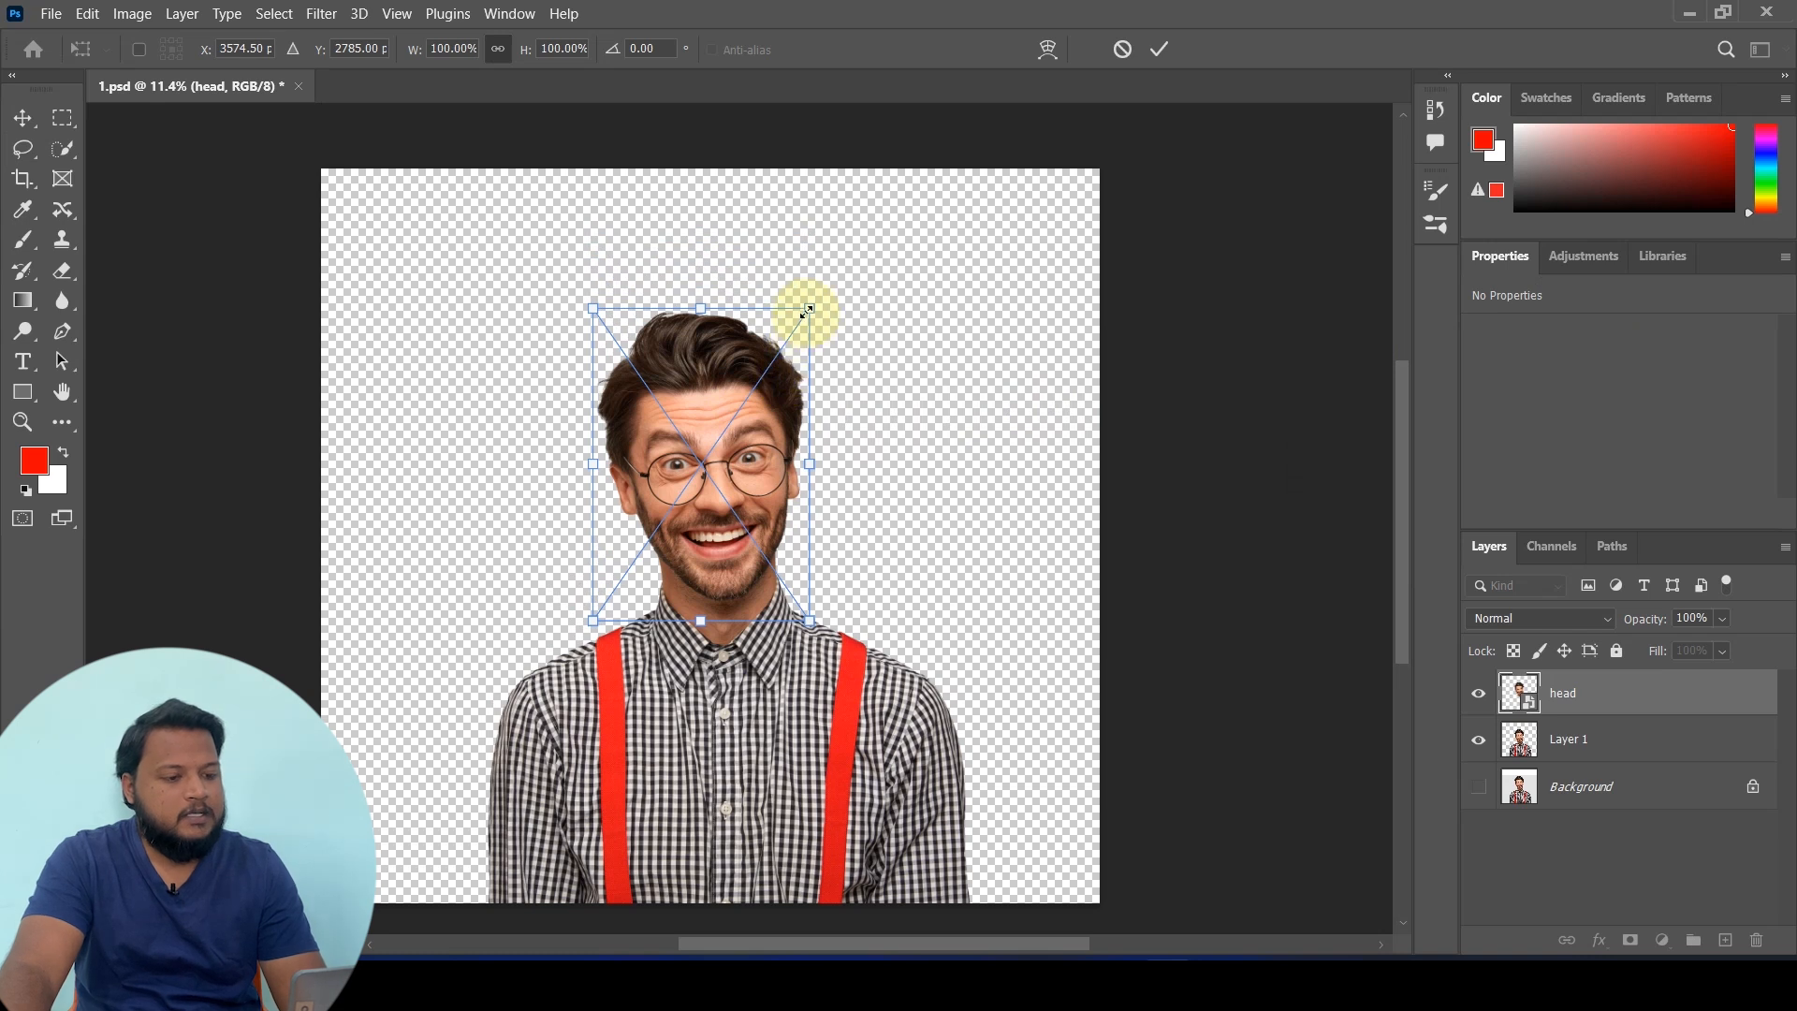
pyautogui.moveTo(812, 302); pyautogui.dragTo(880, 271)
pyautogui.scroll(3, 745, 488)
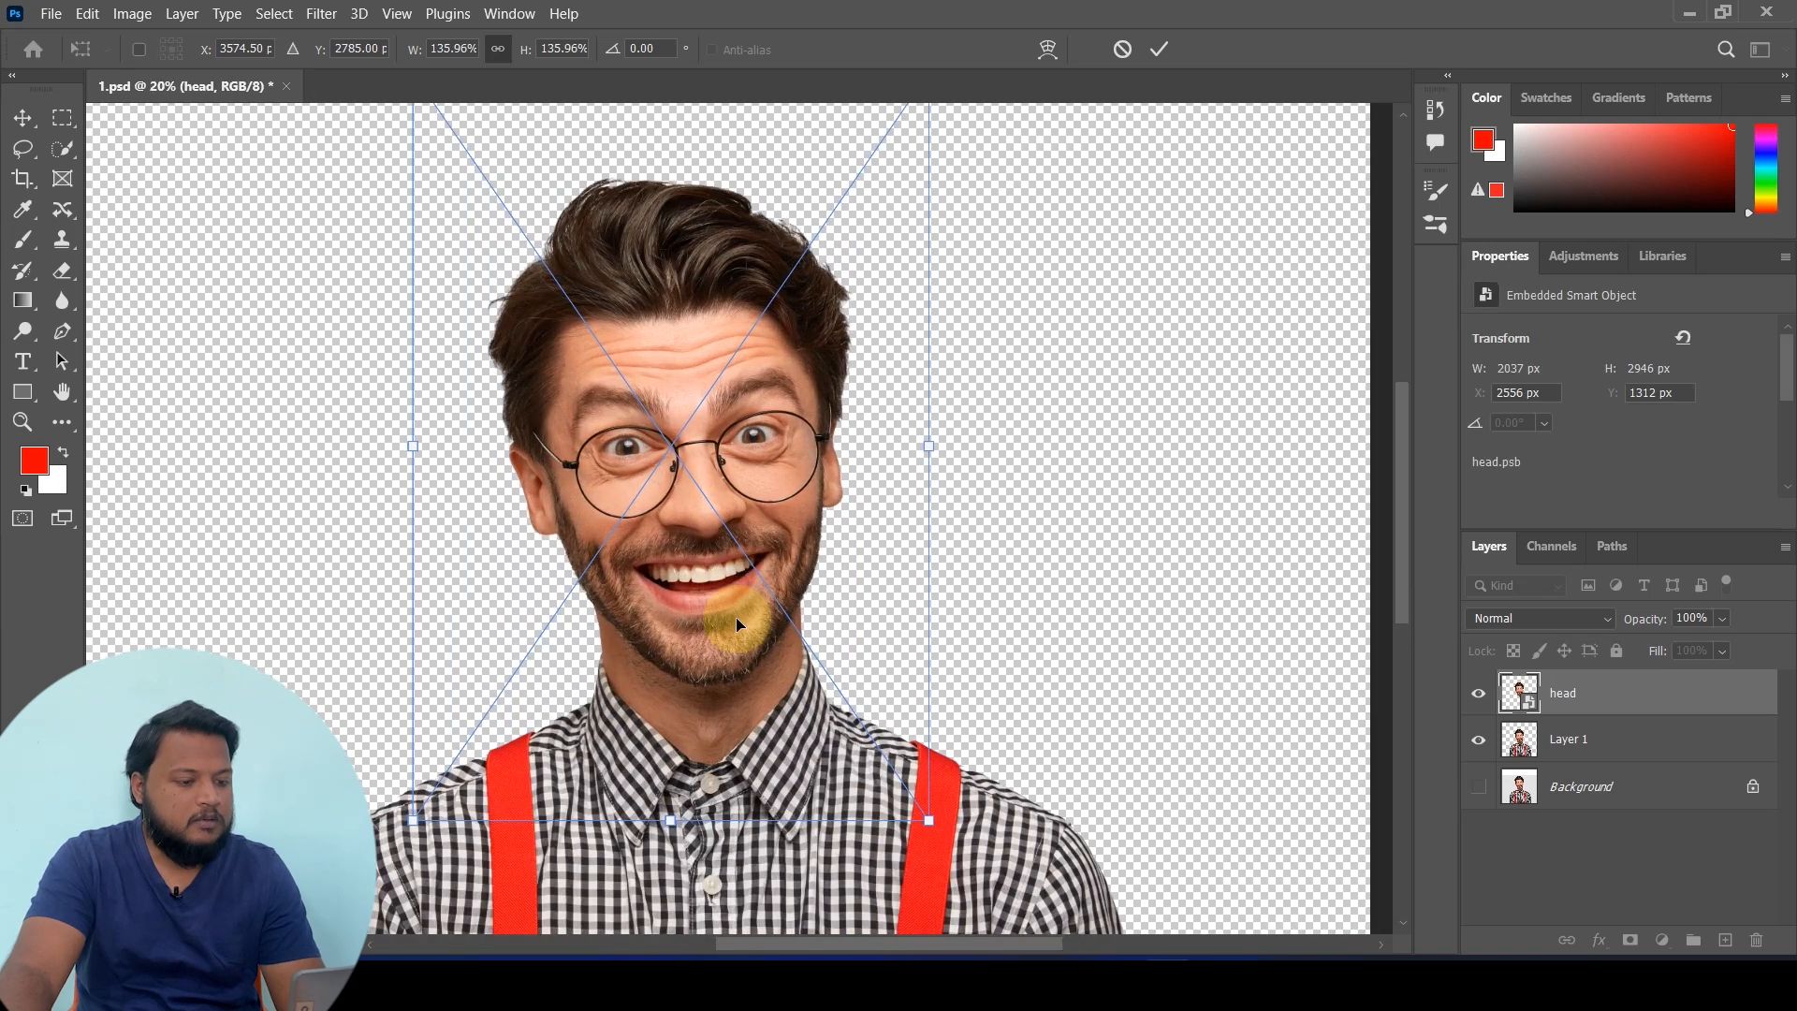
# Move the enlarged head up over the neck, rotate it about 2.9° clockwise and apply the transform
pyautogui.moveTo(739, 599); pyautogui.dragTo(744, 485)
pyautogui.scroll(1, 715, 550)
pyautogui.moveTo(1036, 787); pyautogui.dragTo(973, 755)
pyautogui.scroll(-3, 842, 608)
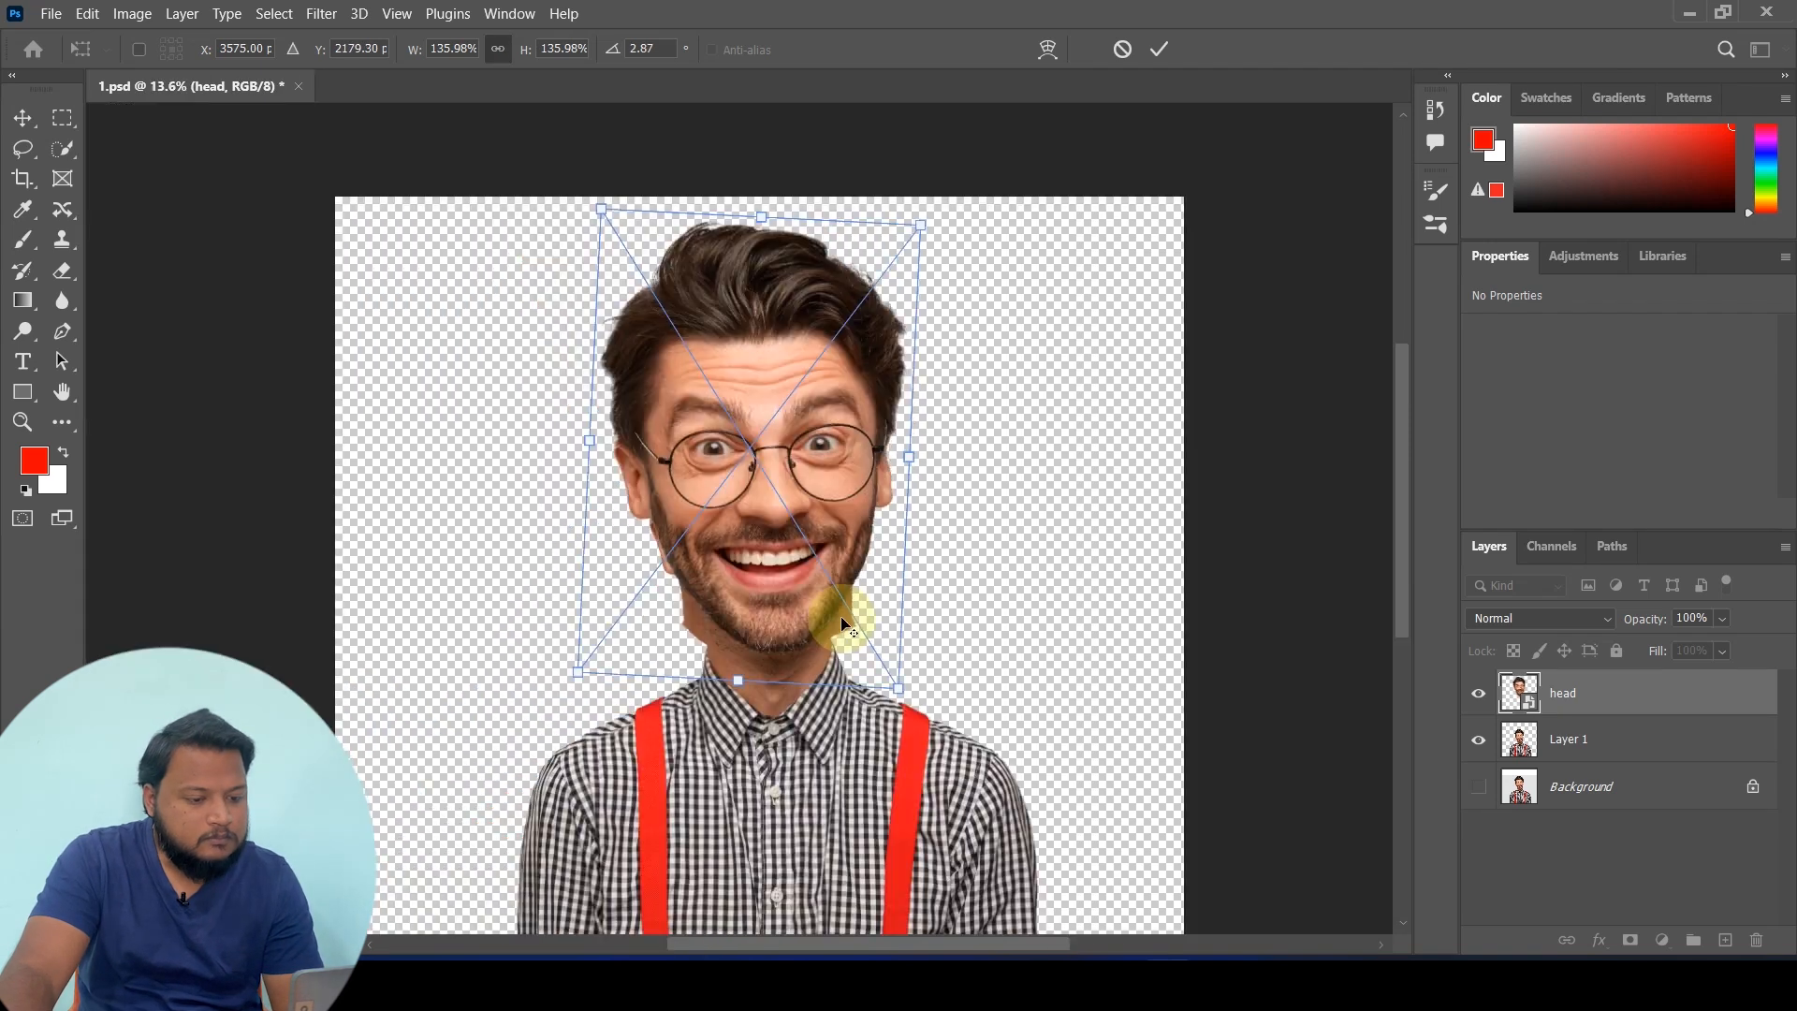
pyautogui.click(1160, 53)
# Add a layer mask to the head layer and switch to the Brush tool for painting on it
pyautogui.press('l')
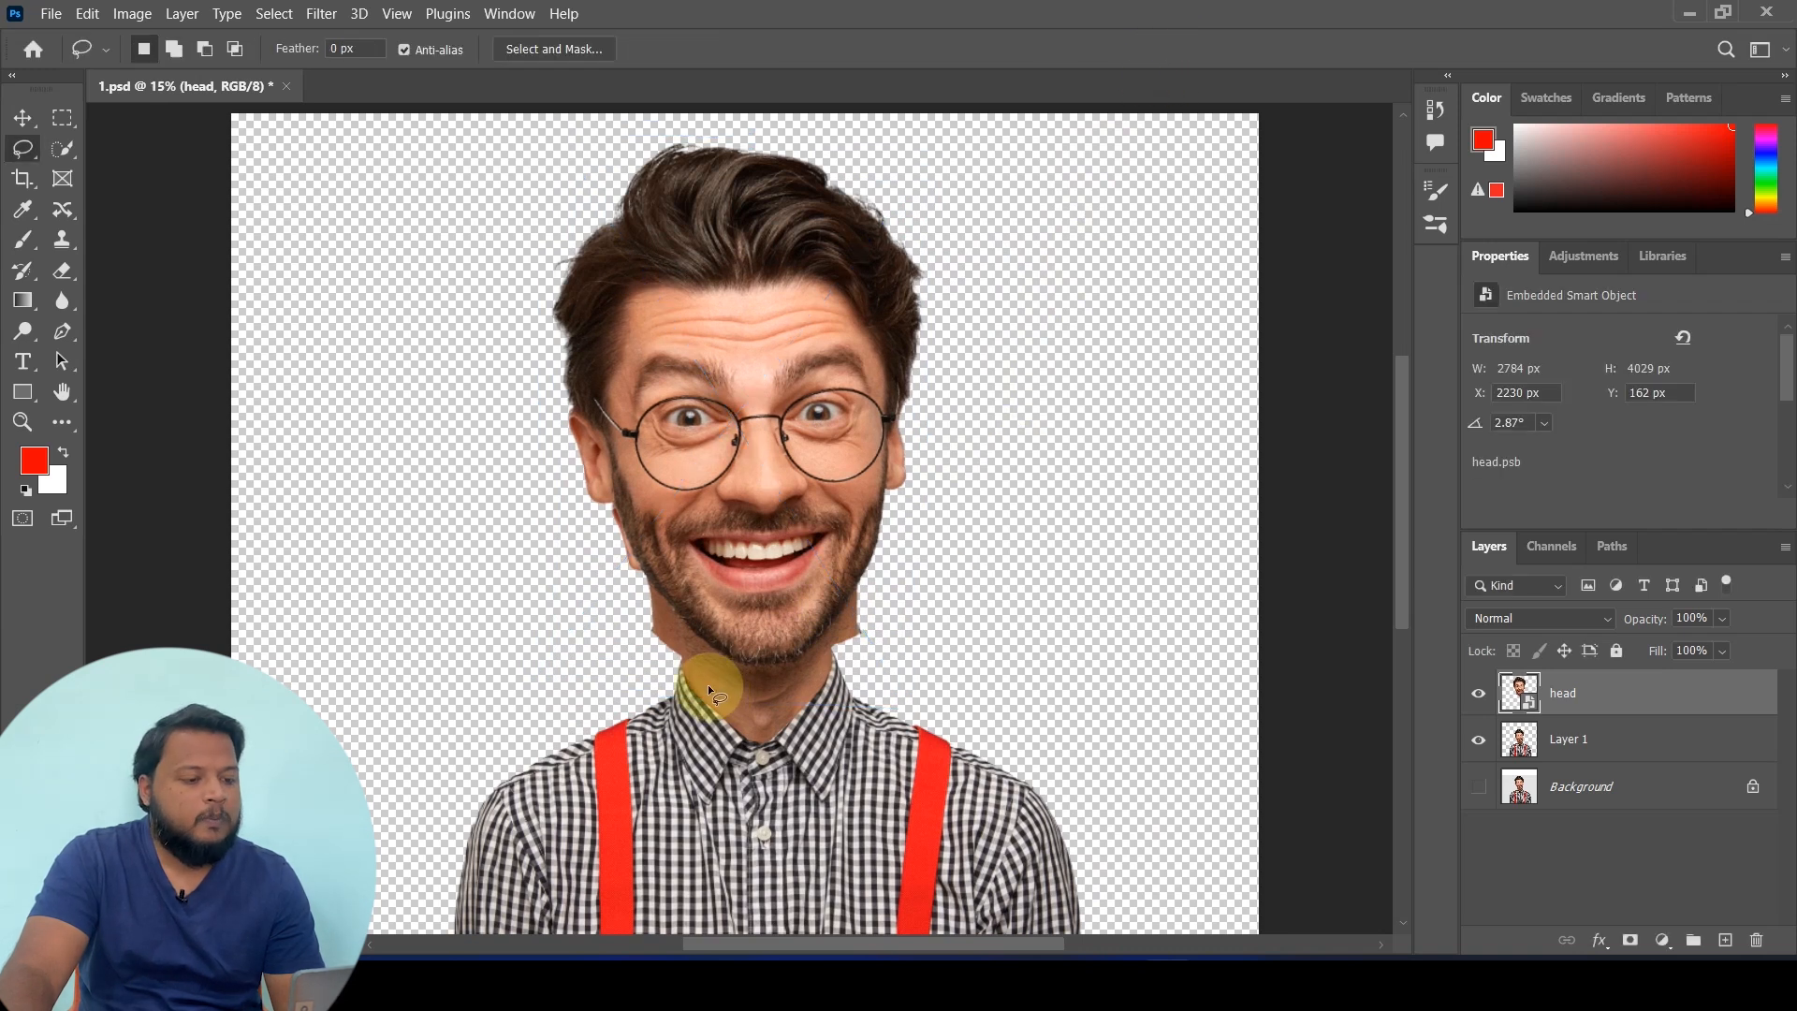
pyautogui.scroll(6, 679, 680)
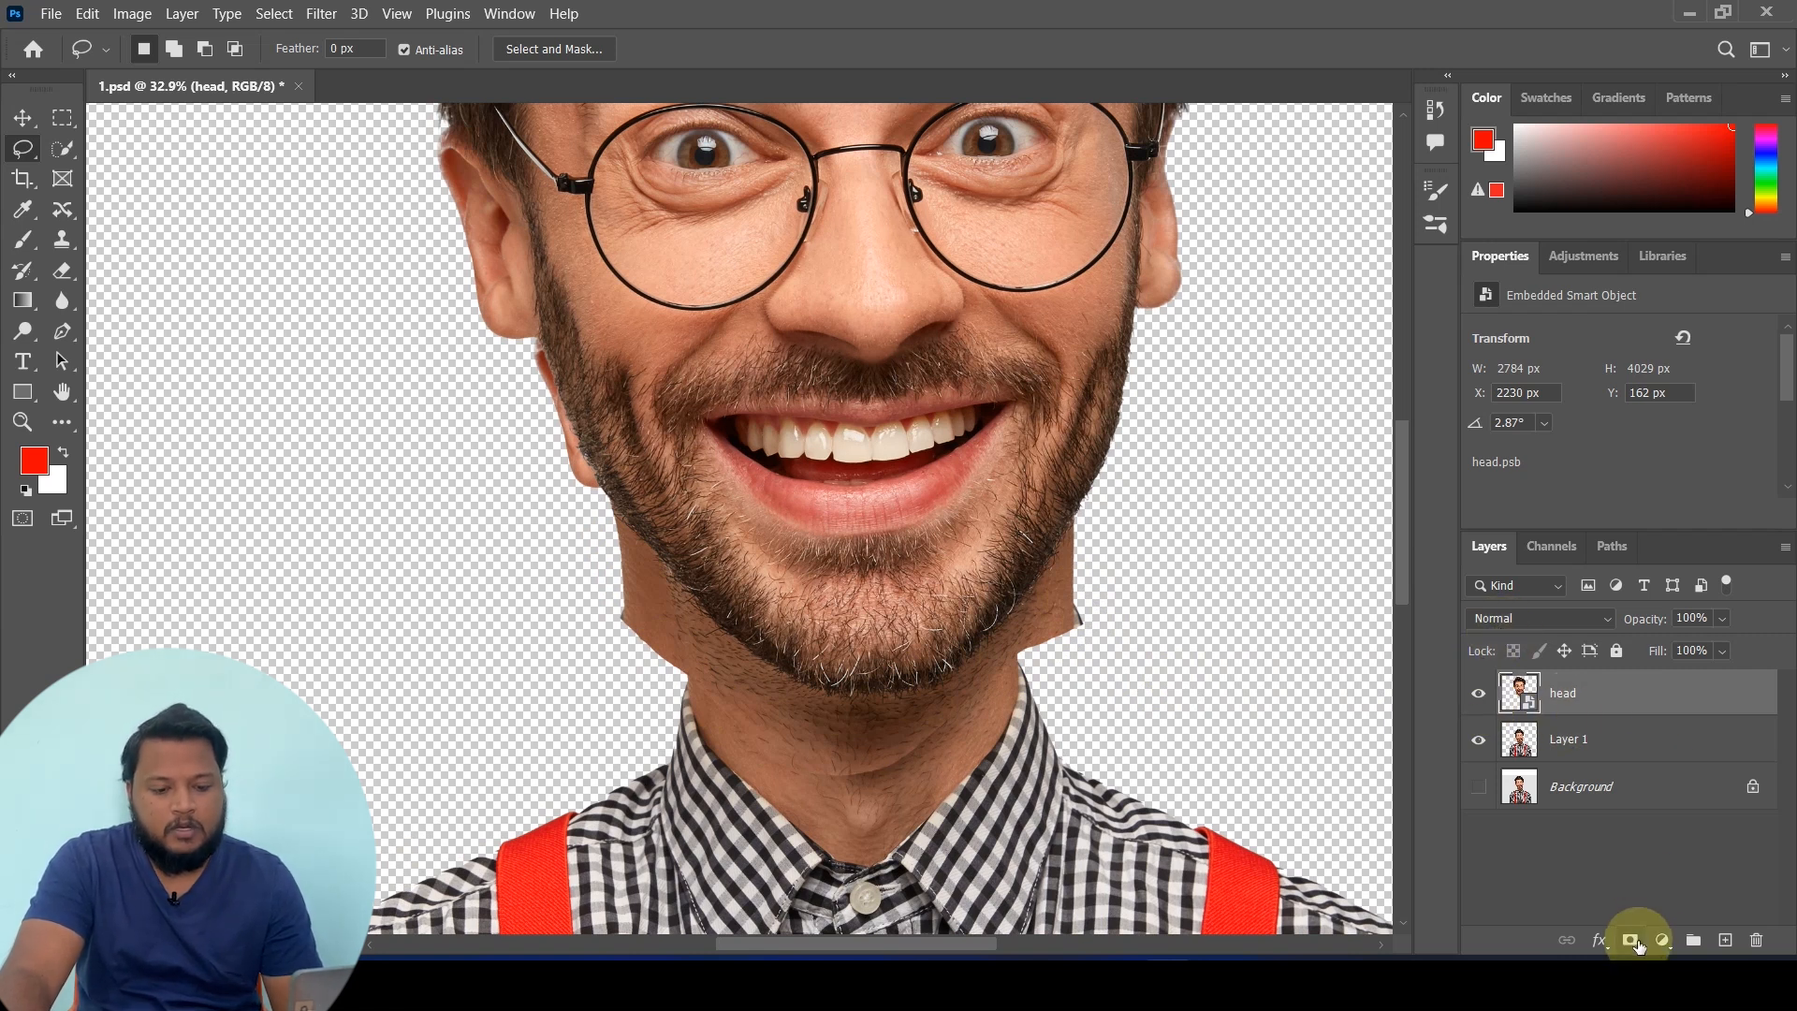
pyautogui.click(1632, 941)
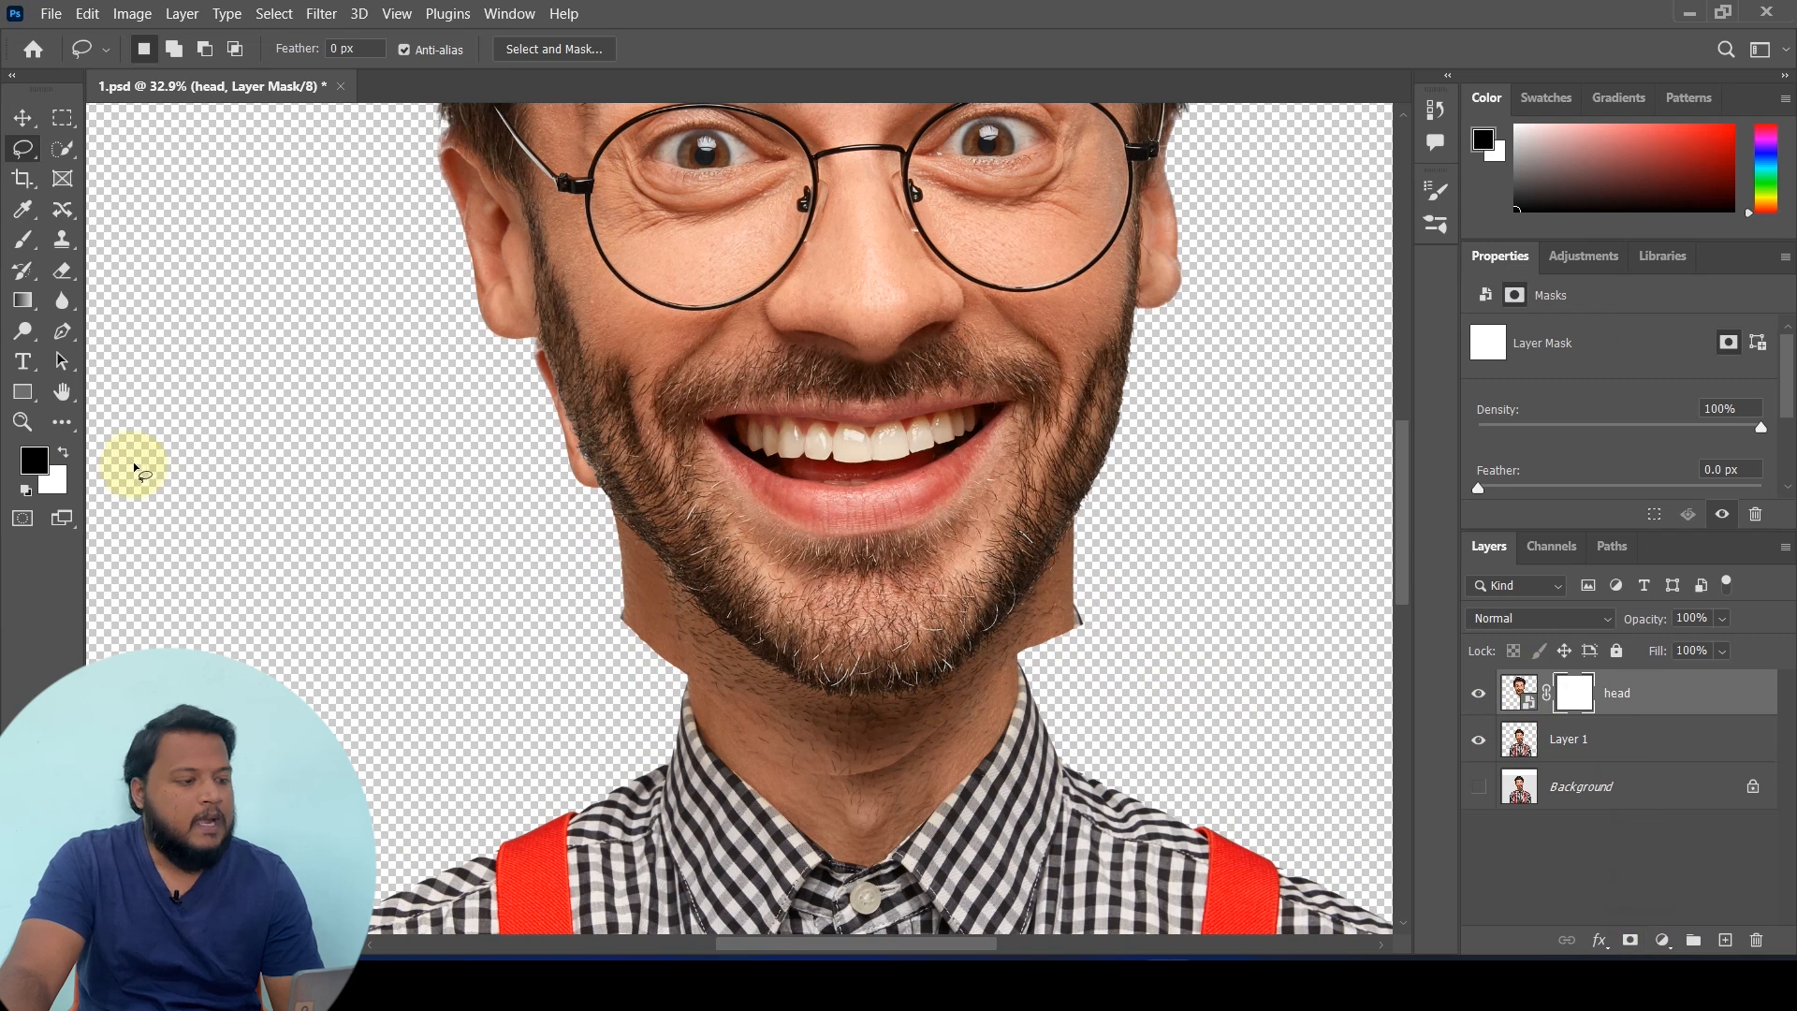
pyautogui.click(22, 240)
pyautogui.click(111, 241)
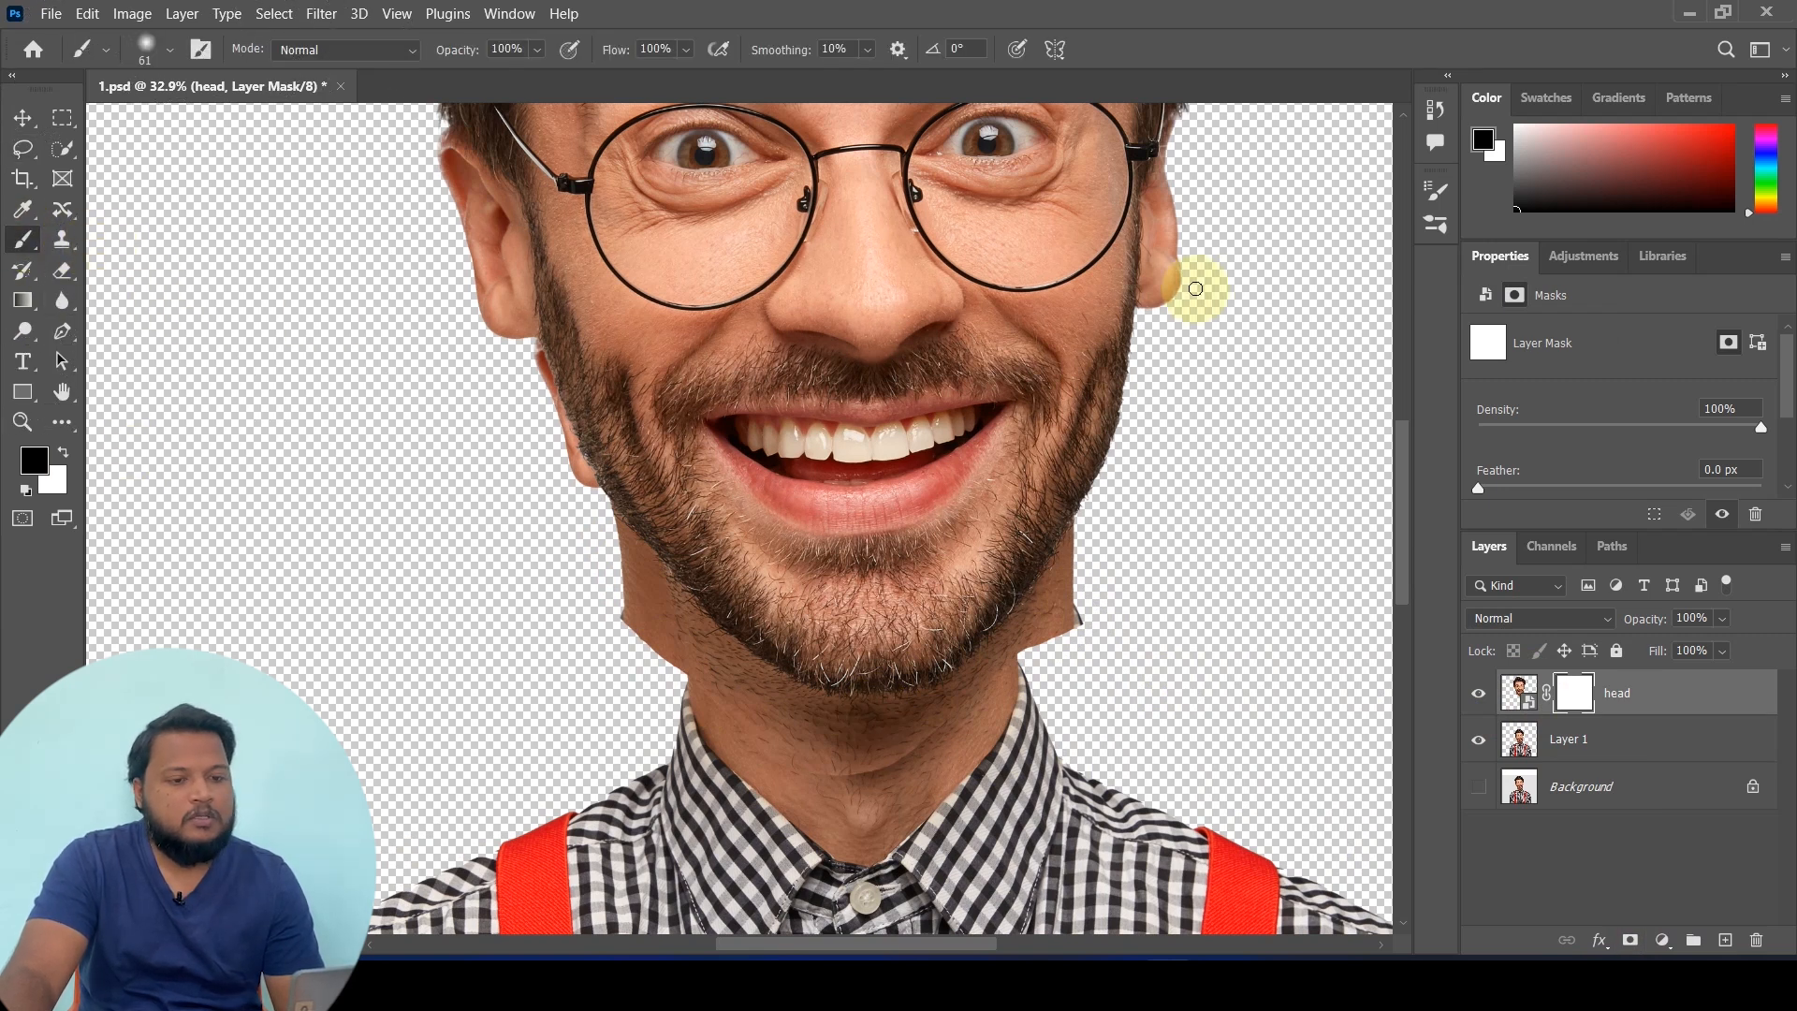
# Enable Transfer in the brush settings and choose the 30 px hard round brush tip
pyautogui.click(509, 13)
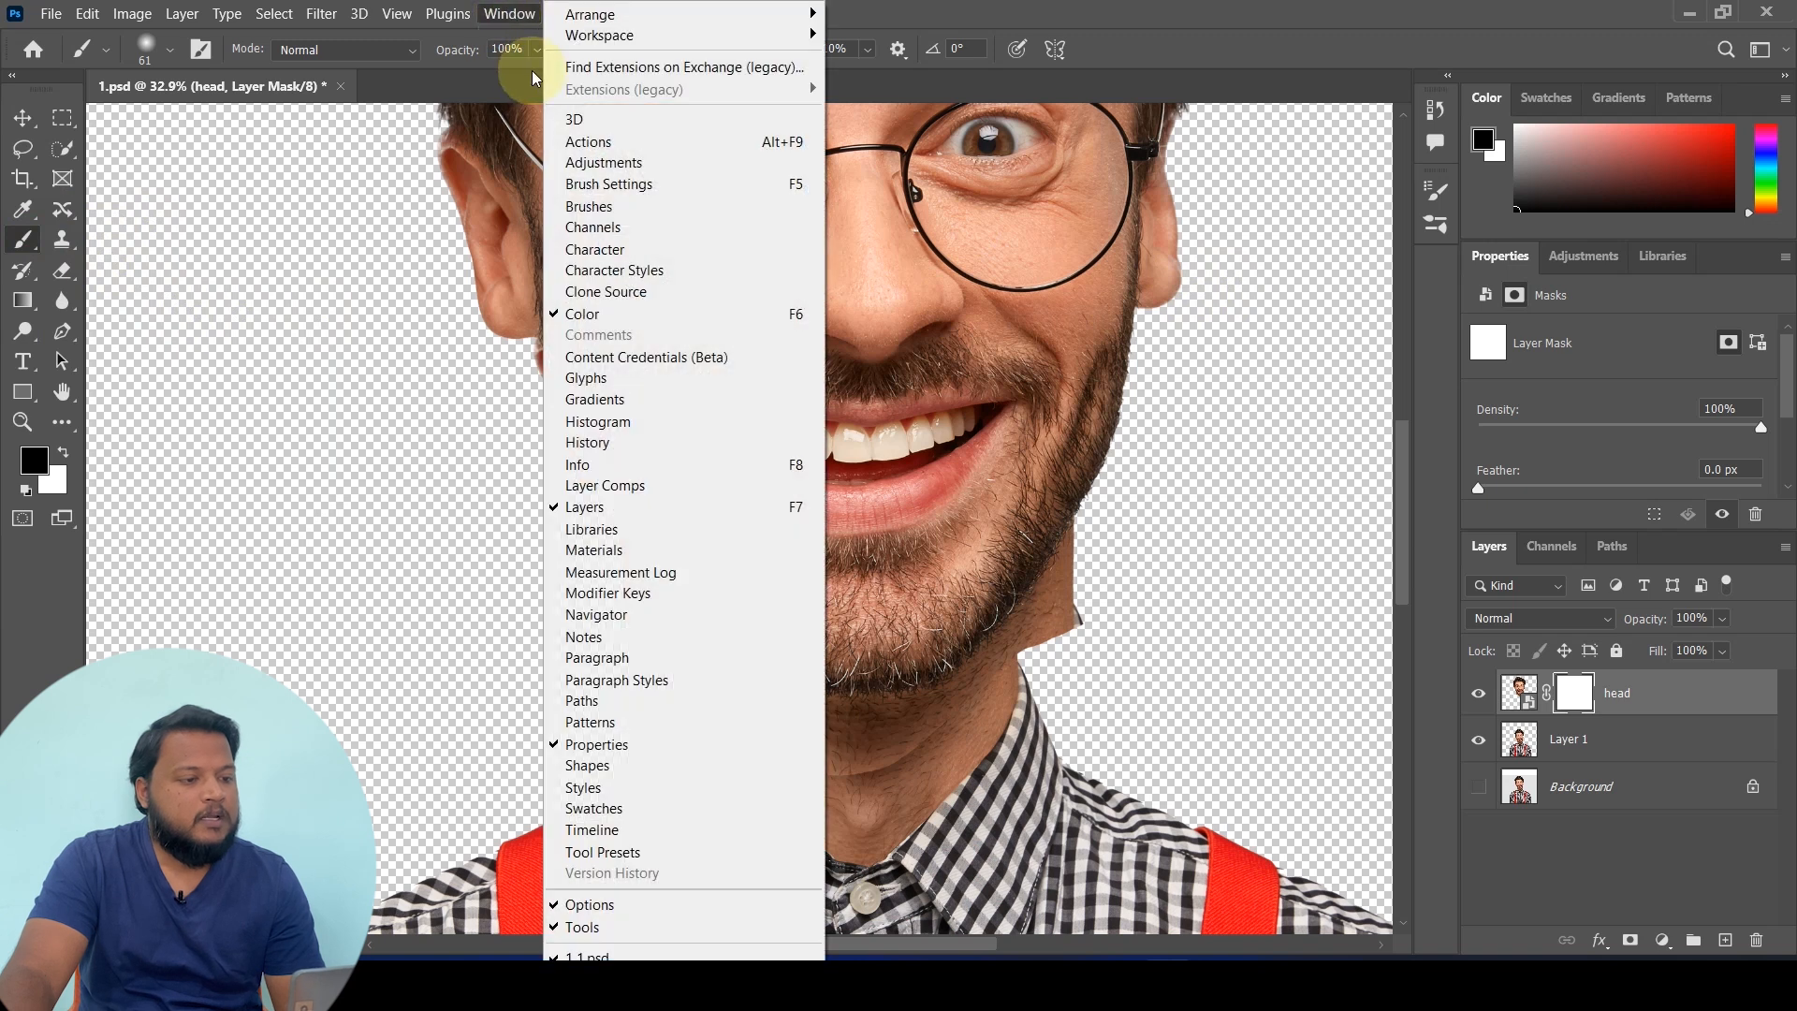
pyautogui.click(595, 184)
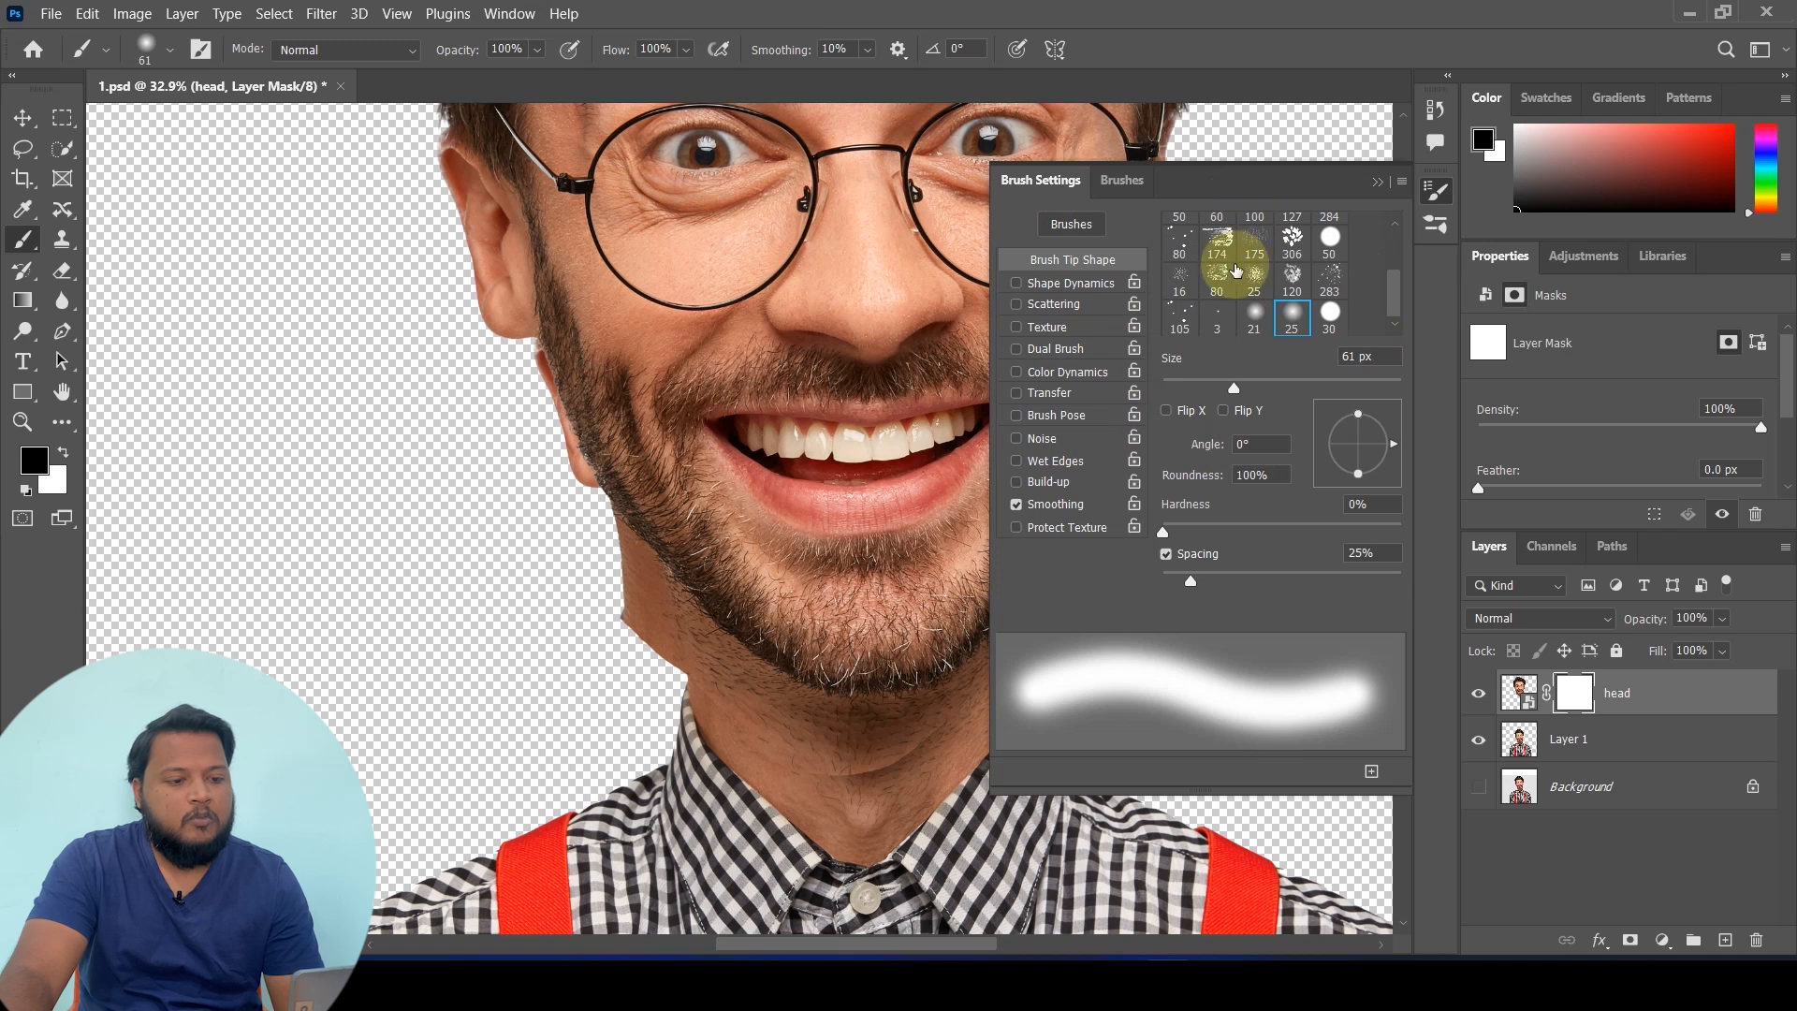
pyautogui.click(1017, 395)
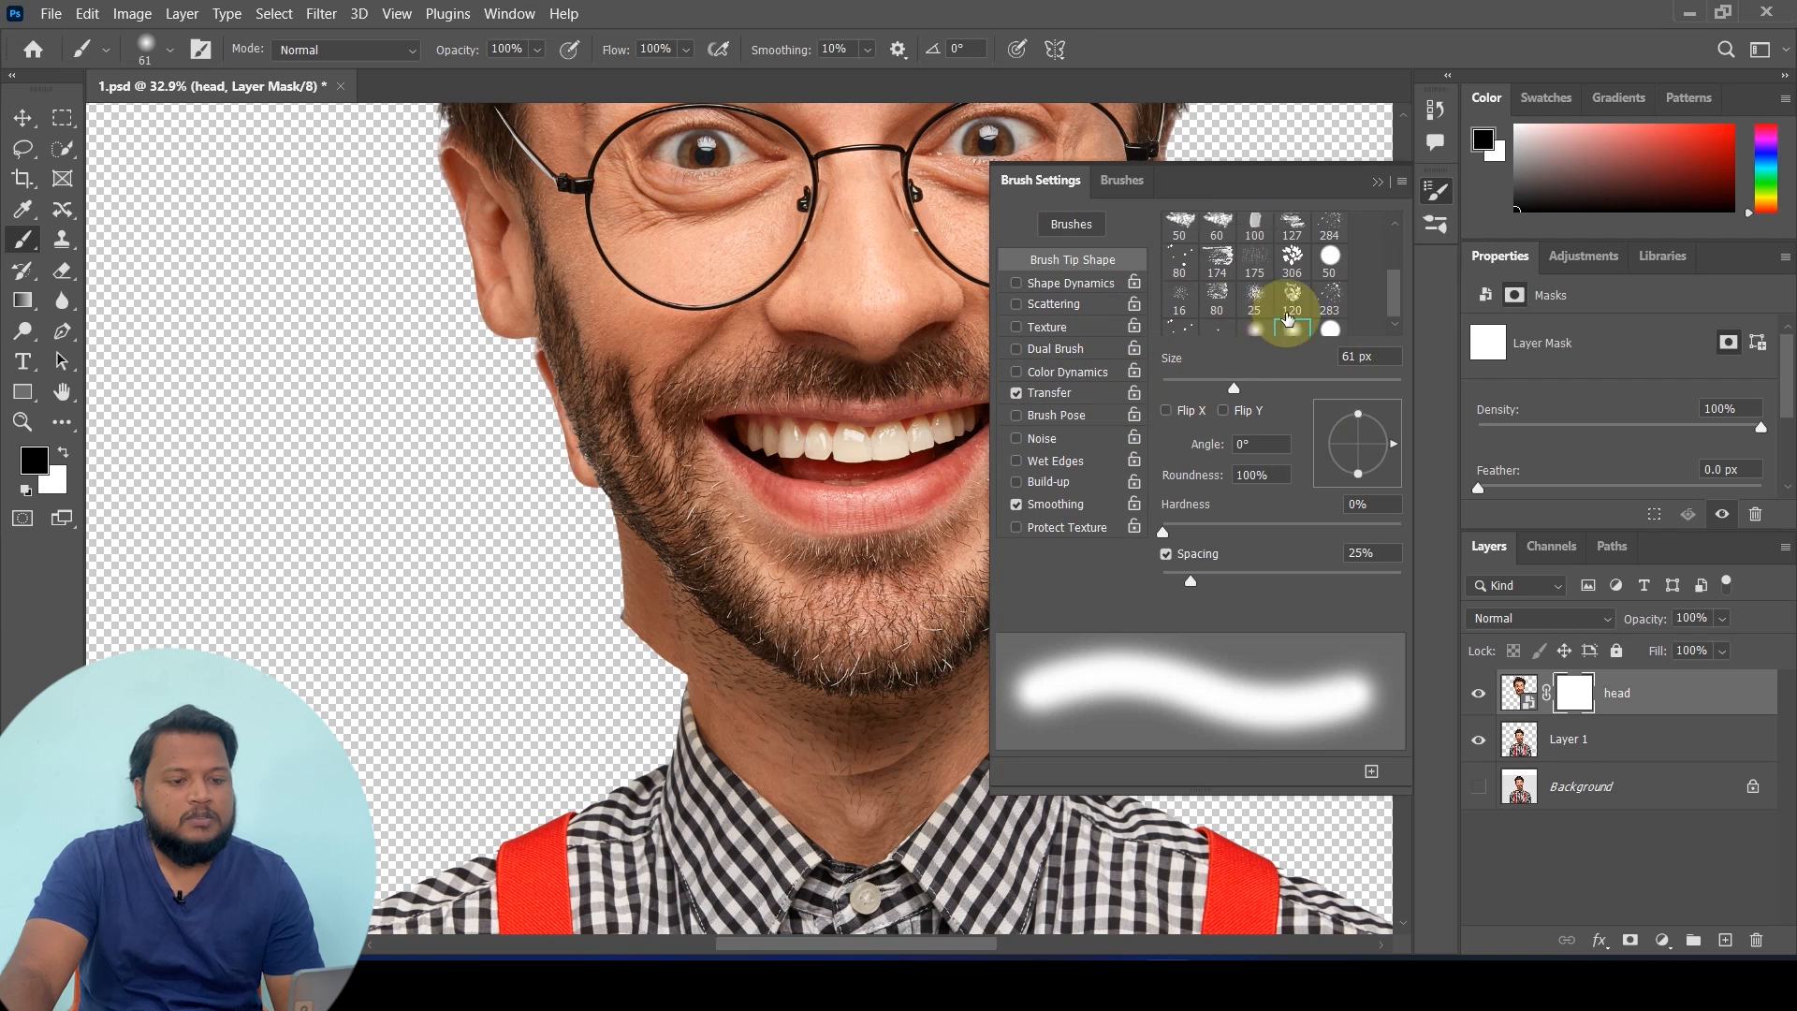
pyautogui.click(1330, 314)
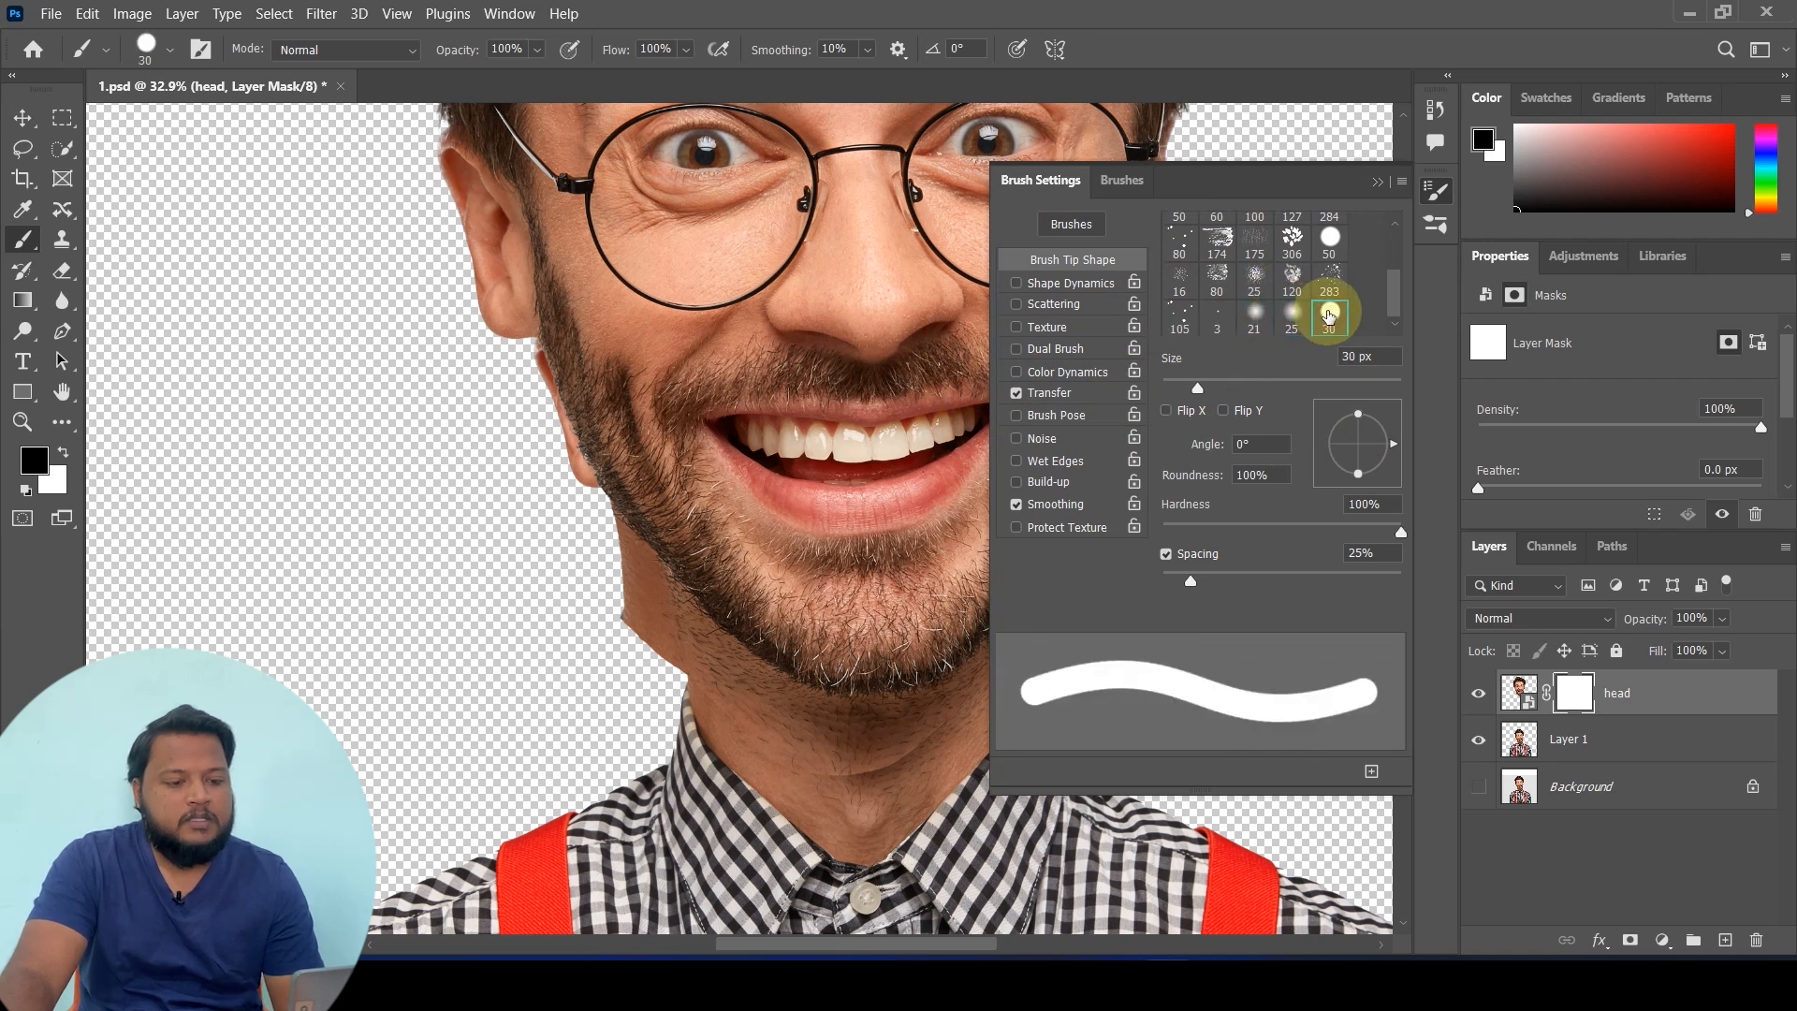
pyautogui.click(1437, 193)
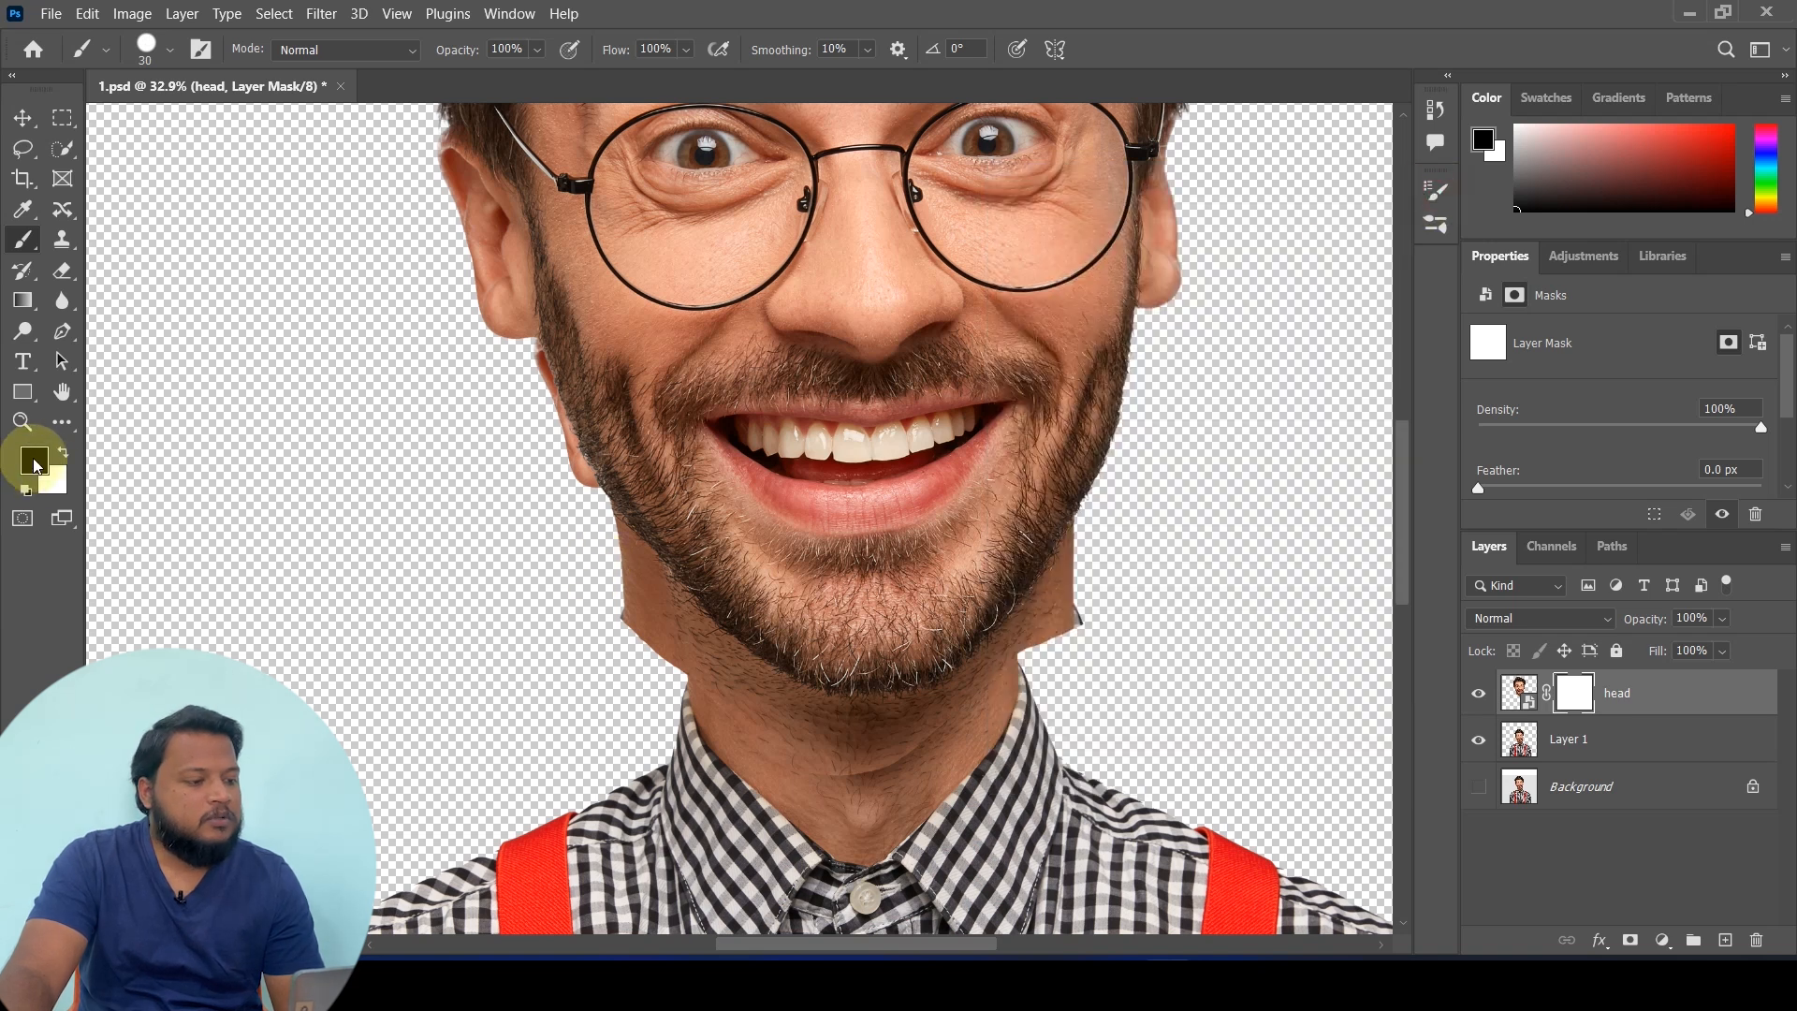
# Paint black on the head layer's mask with the brush enlarged to 50 px, hiding the excess neck edges on both sides below the jaw
pyautogui.press('d')
pyautogui.scroll(6, 562, 642)
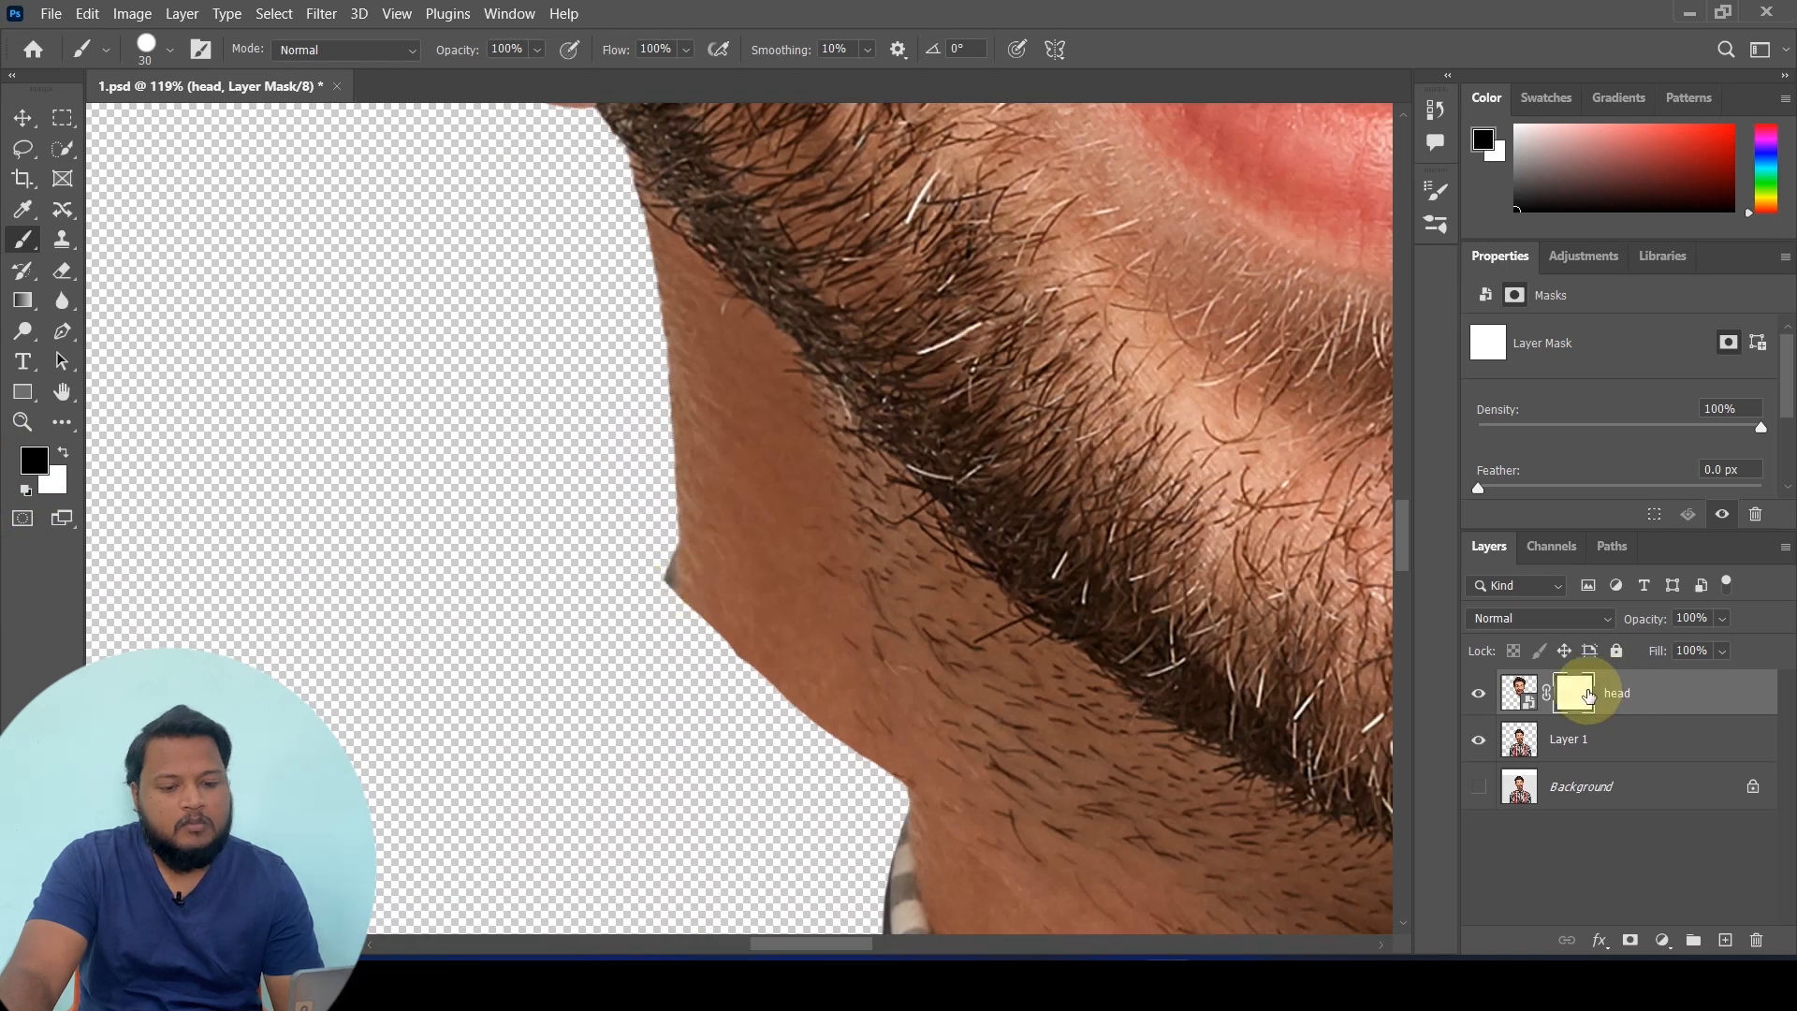
pyautogui.moveTo(632, 304)
pyautogui.mouseDown()
pyautogui.moveTo(824, 771)
pyautogui.moveTo(767, 405)
pyautogui.moveTo(841, 678)
pyautogui.moveTo(772, 475)
pyautogui.mouseUp()
pyautogui.press(']')
pyautogui.press(']')
pyautogui.moveTo(665, 402); pyautogui.dragTo(767, 478)
pyautogui.moveTo(814, 682); pyautogui.dragTo(743, 449)
pyautogui.moveTo(803, 686)
pyautogui.mouseDown()
pyautogui.moveTo(698, 609)
pyautogui.moveTo(686, 375)
pyautogui.mouseUp()
pyautogui.scroll(3, 686, 375)
pyautogui.scroll(-5, 773, 509)
pyautogui.scroll(4, 1130, 552)
pyautogui.moveTo(1220, 549)
pyautogui.mouseDown()
pyautogui.moveTo(1226, 675)
pyautogui.moveTo(1127, 621)
pyautogui.moveTo(1183, 689)
pyautogui.mouseUp()
pyautogui.scroll(3, 1183, 690)
pyautogui.scroll(-6, 1155, 466)
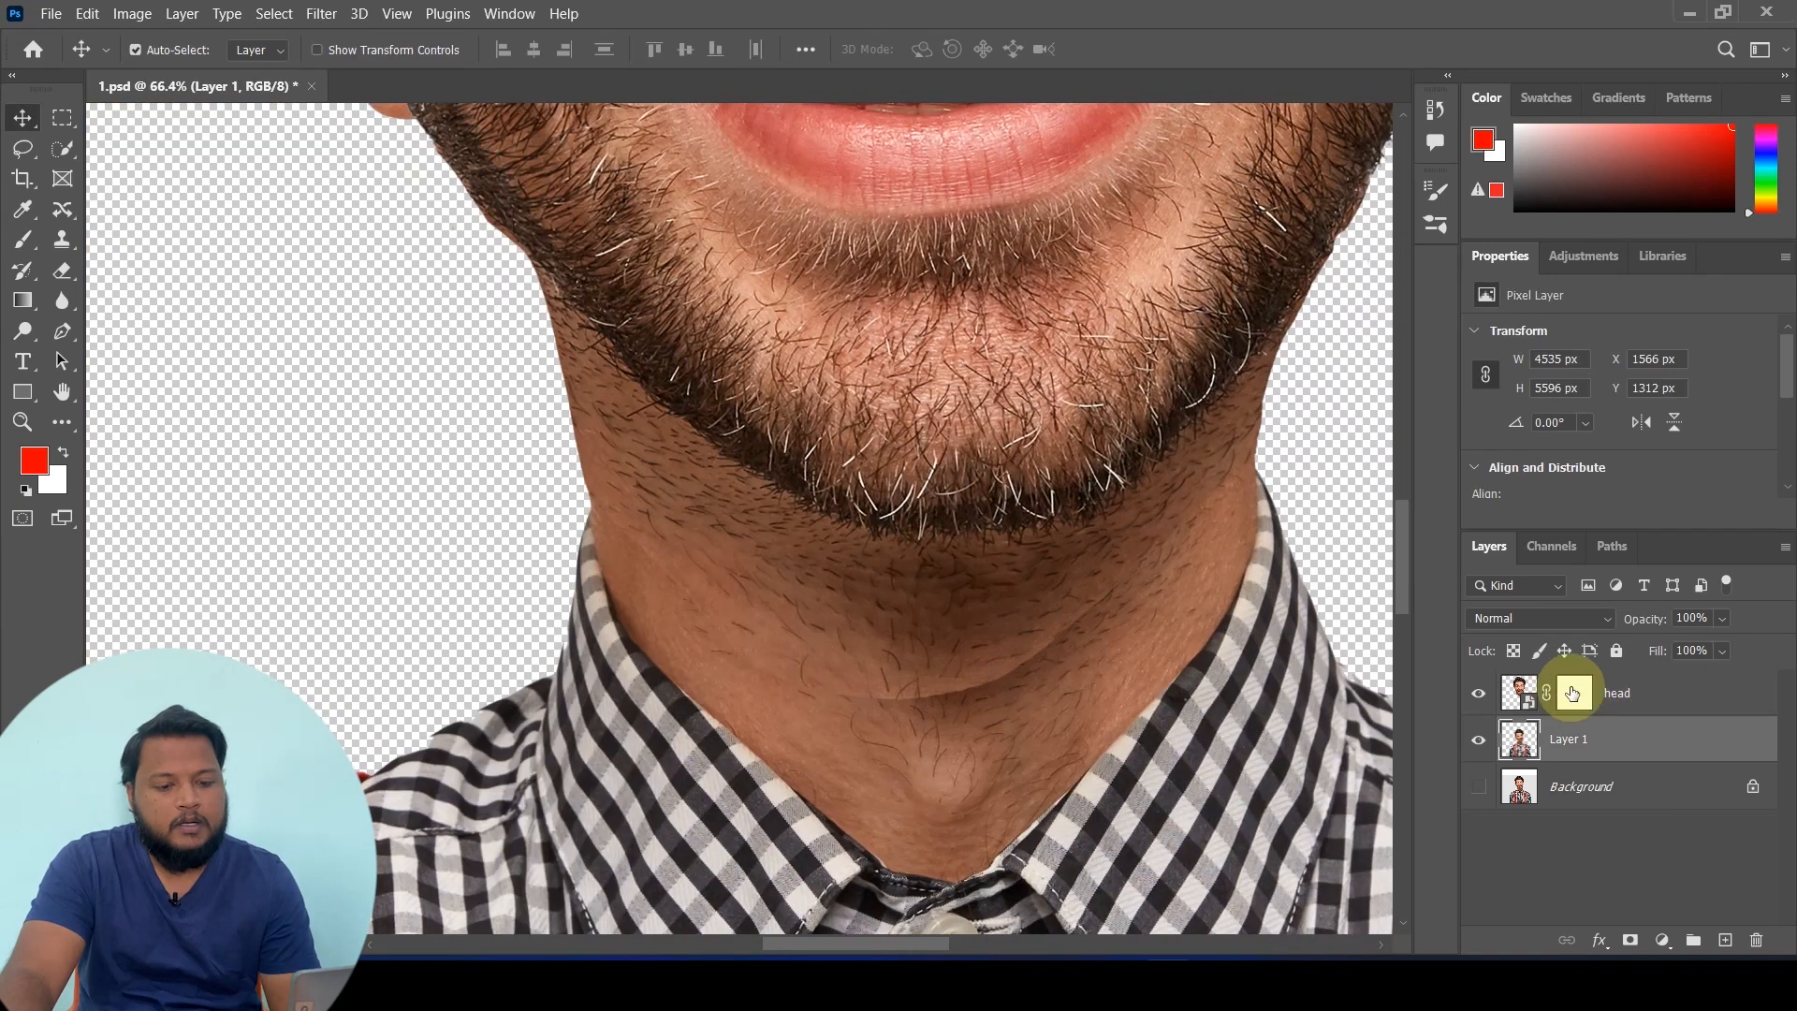
# Target the head layer's mask again and set the brush to Soft Round at 90% opacity
pyautogui.click(1572, 693)
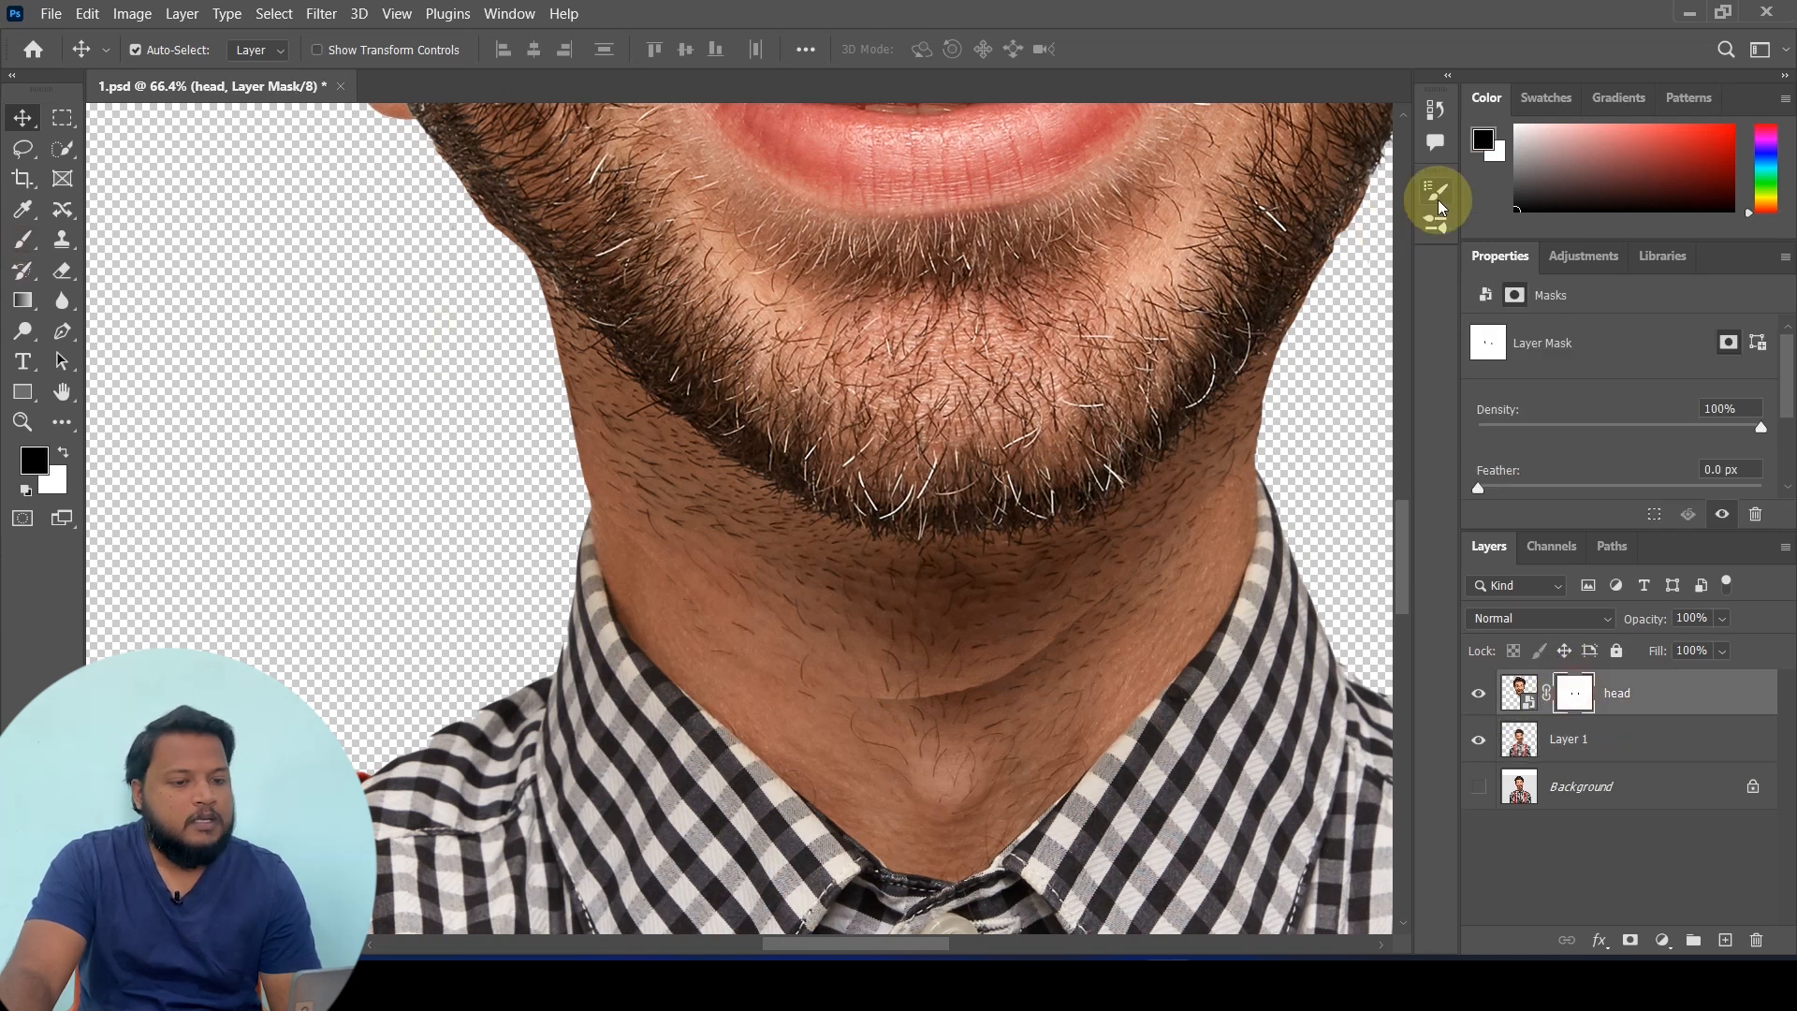
pyautogui.click(44, 244)
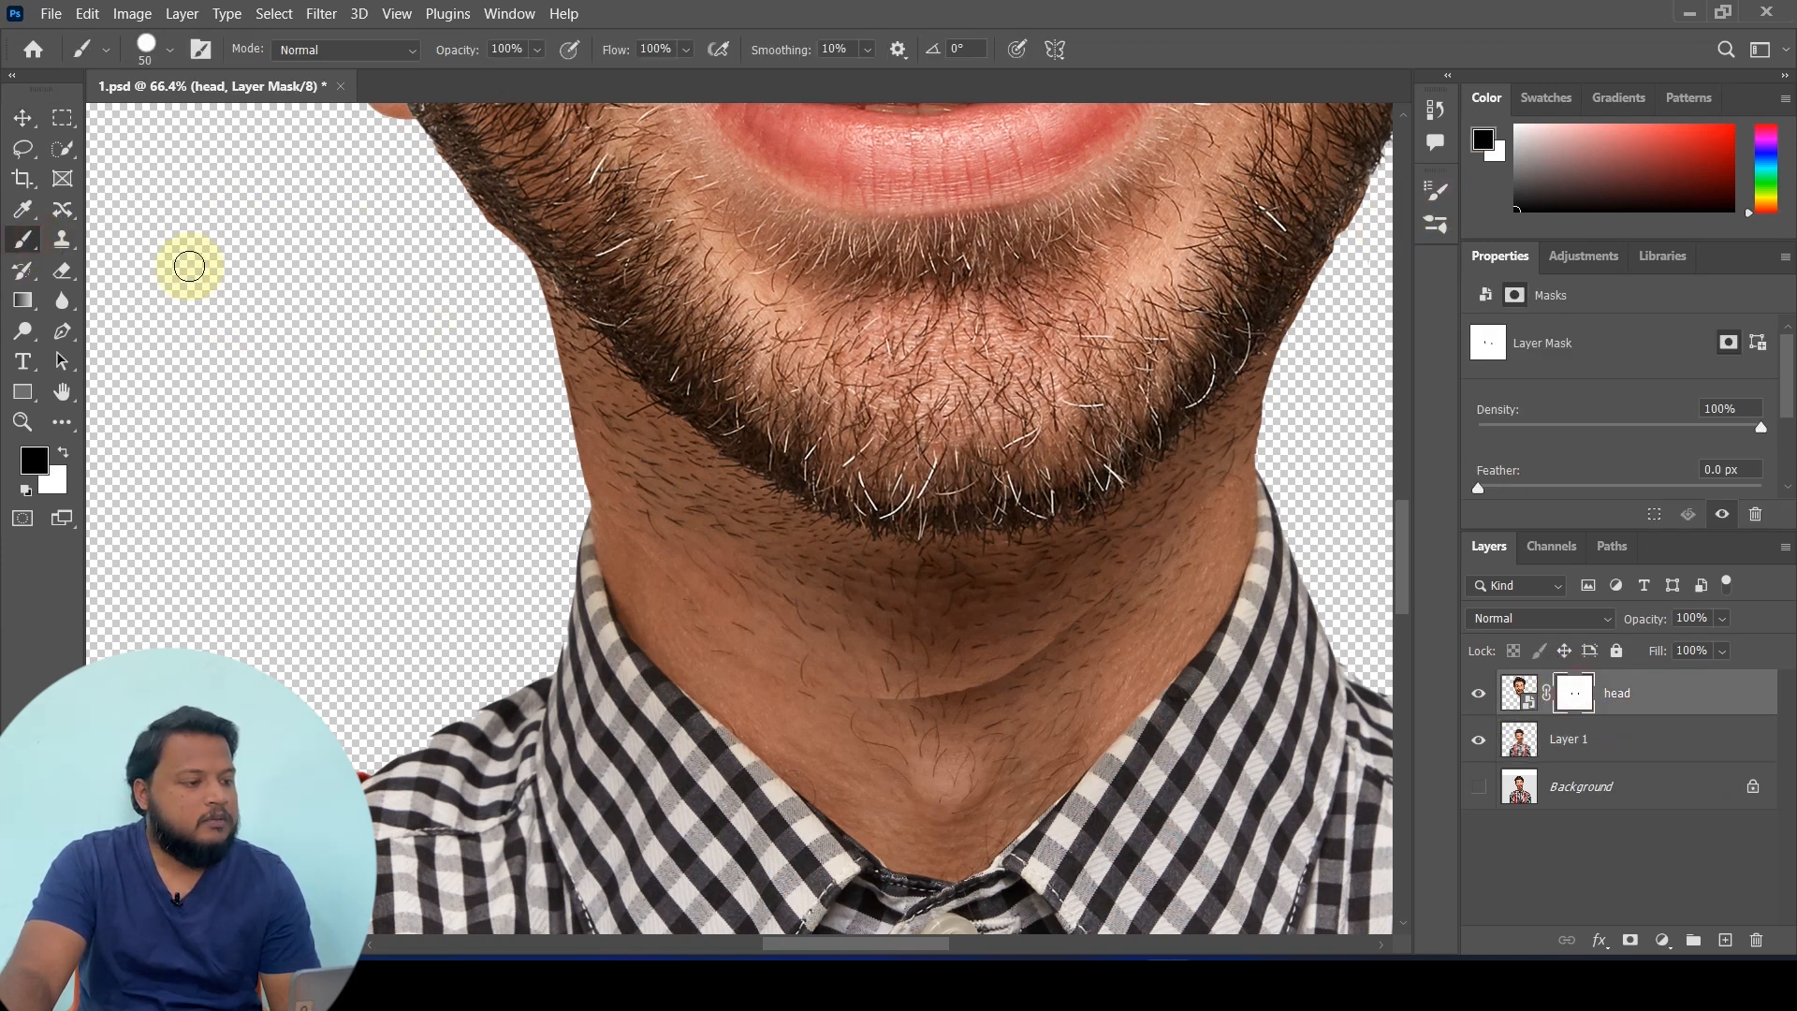
pyautogui.click(168, 62)
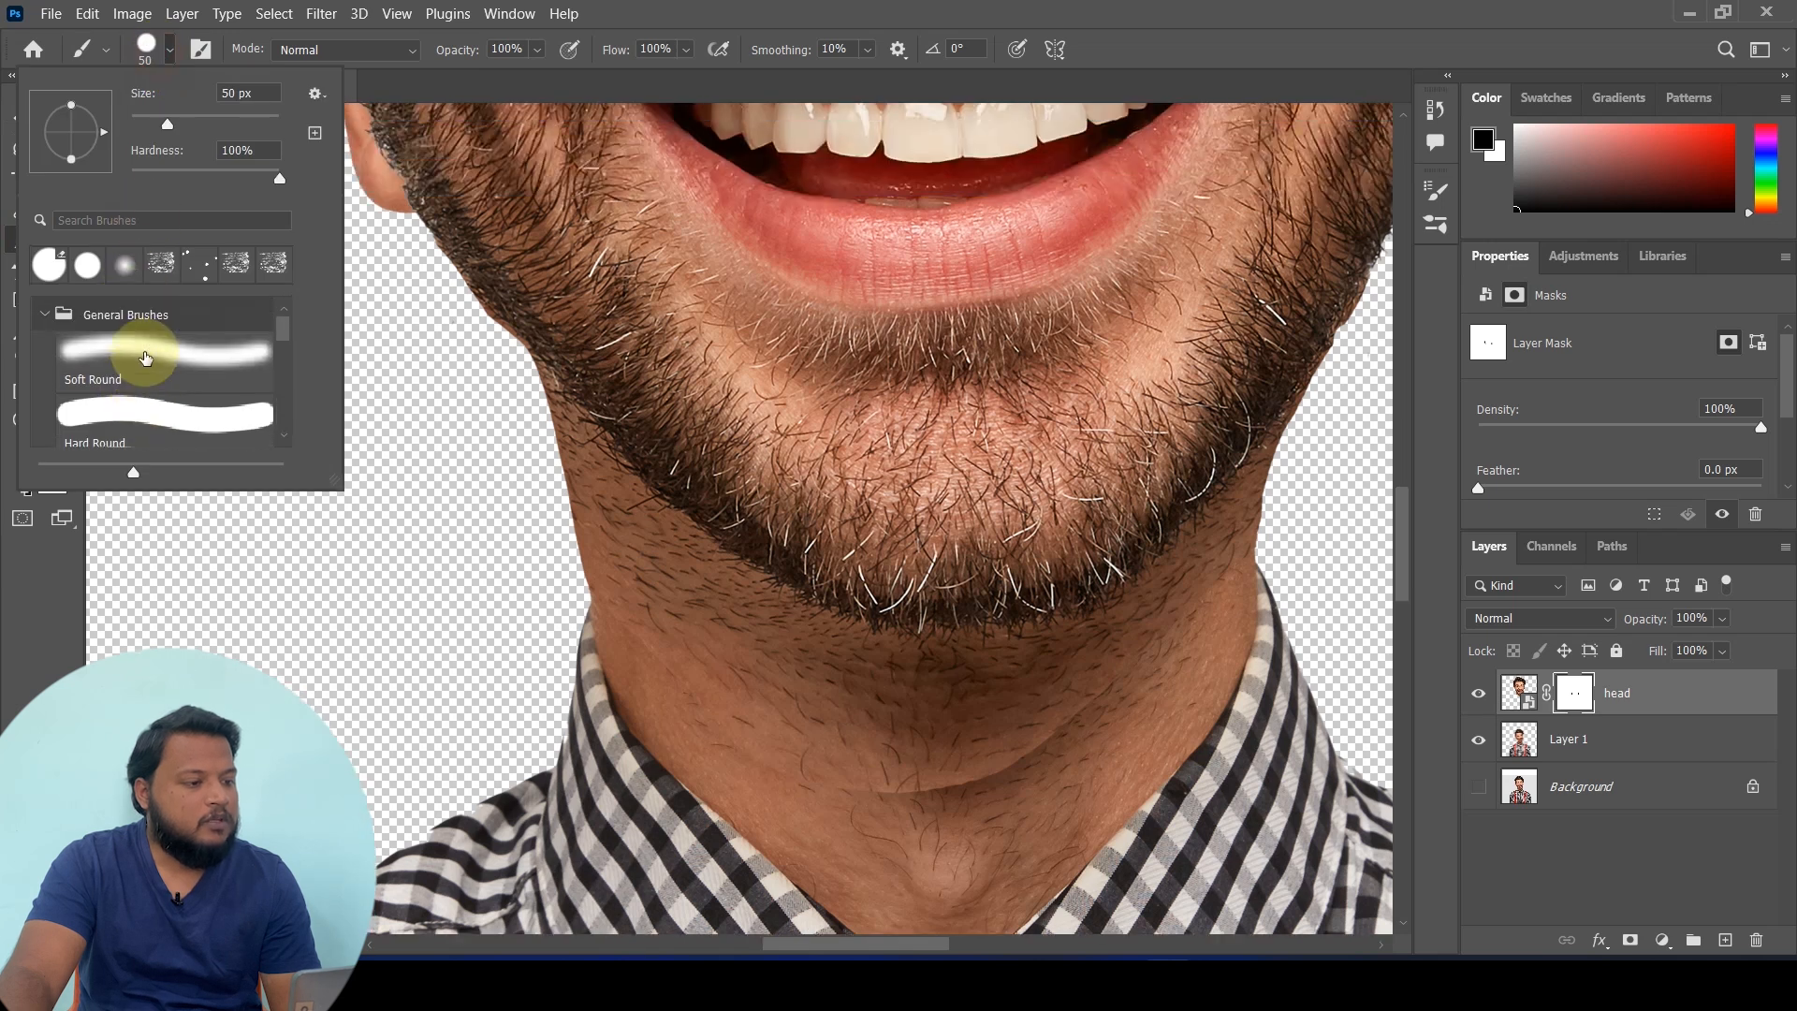
pyautogui.click(141, 357)
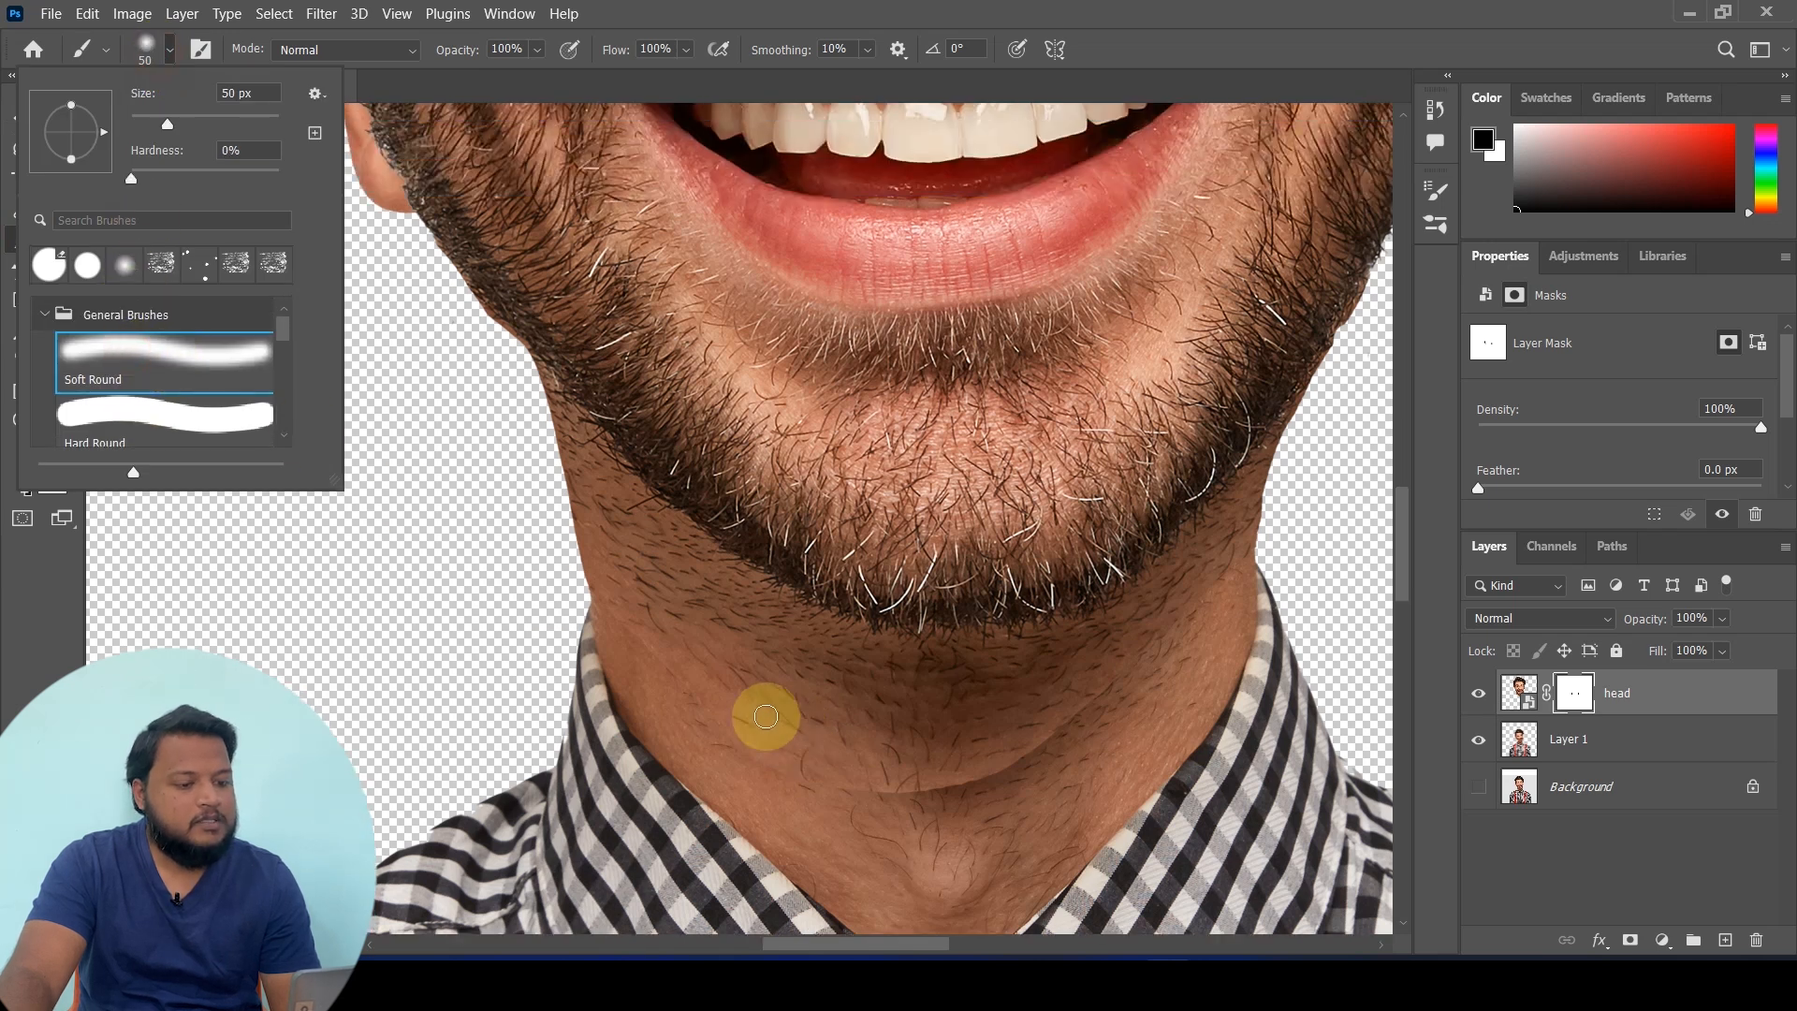
pyautogui.moveTo(455, 48); pyautogui.dragTo(445, 54)
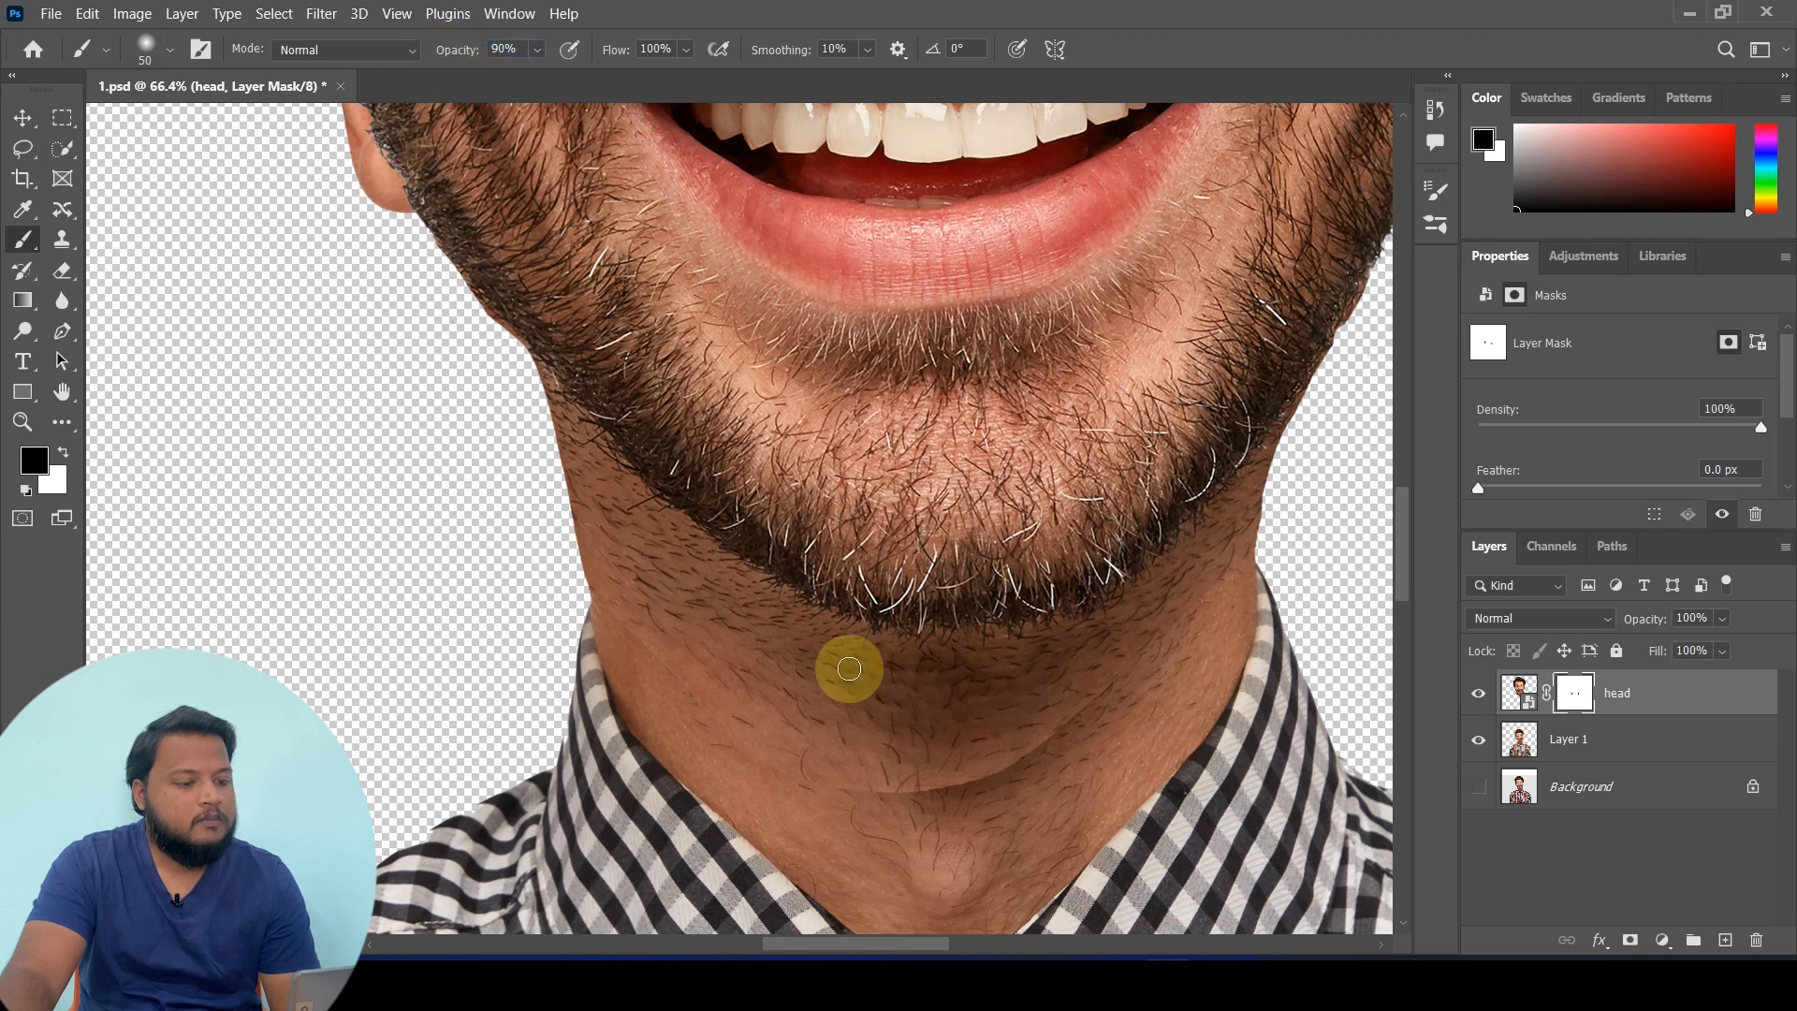
# Blend the neck seam under the chin by painting on the head mask with the soft brush enlarged to 90 px
pyautogui.moveTo(874, 793); pyautogui.dragTo(1035, 765)
pyautogui.press(']')
pyautogui.press(']')
pyautogui.press(']')
pyautogui.press(']')
pyautogui.moveTo(744, 719); pyautogui.dragTo(1120, 734)
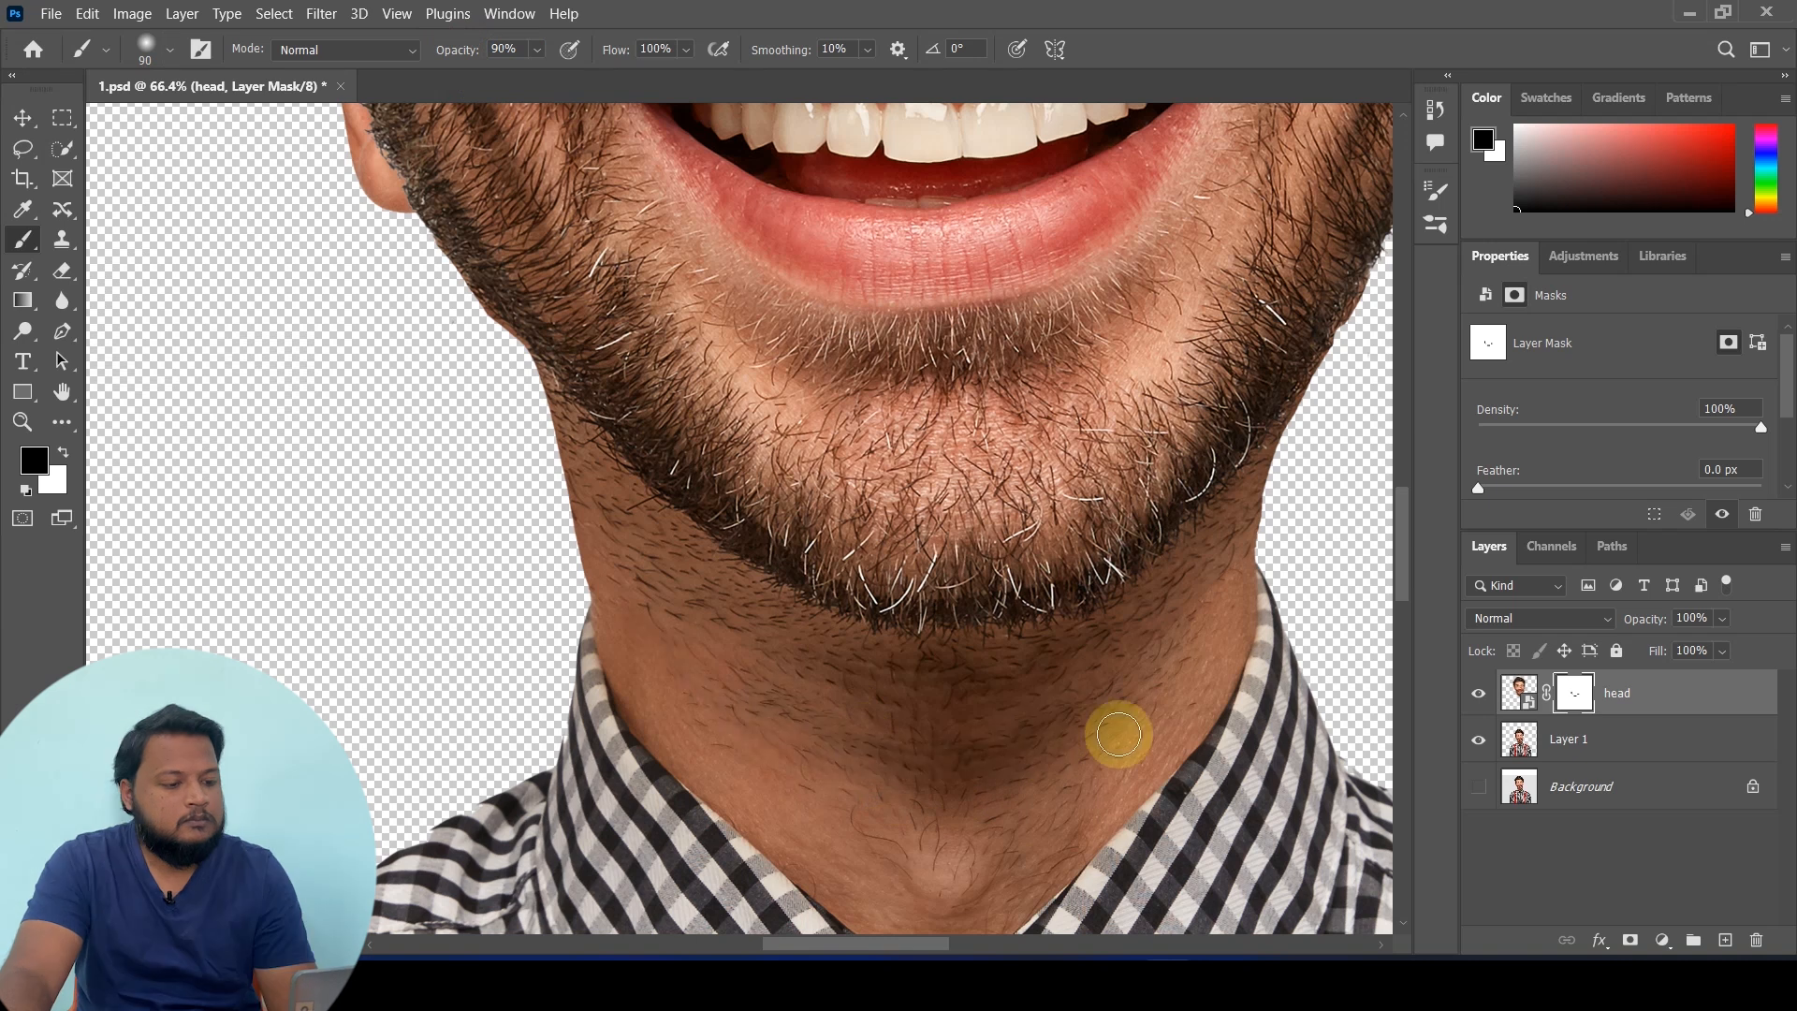
pyautogui.moveTo(1269, 498); pyautogui.dragTo(1307, 374)
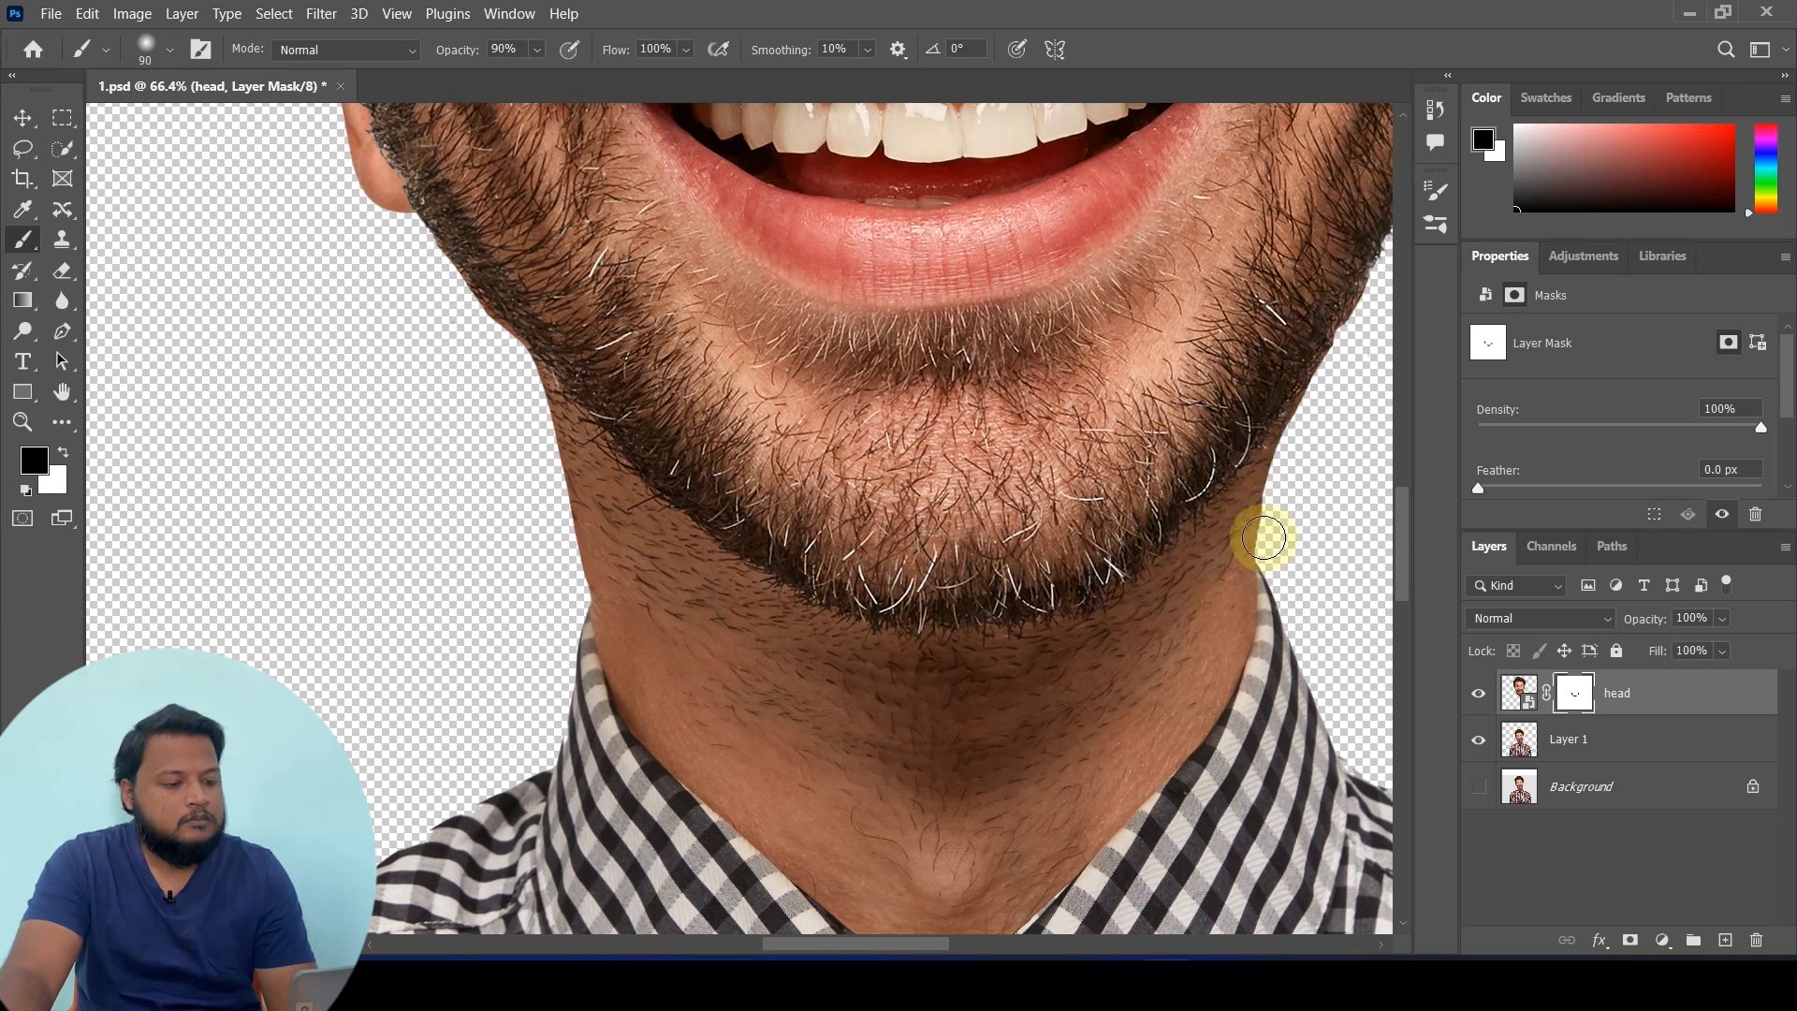
pyautogui.scroll(-5, 549, 474)
pyautogui.scroll(3, 332, 267)
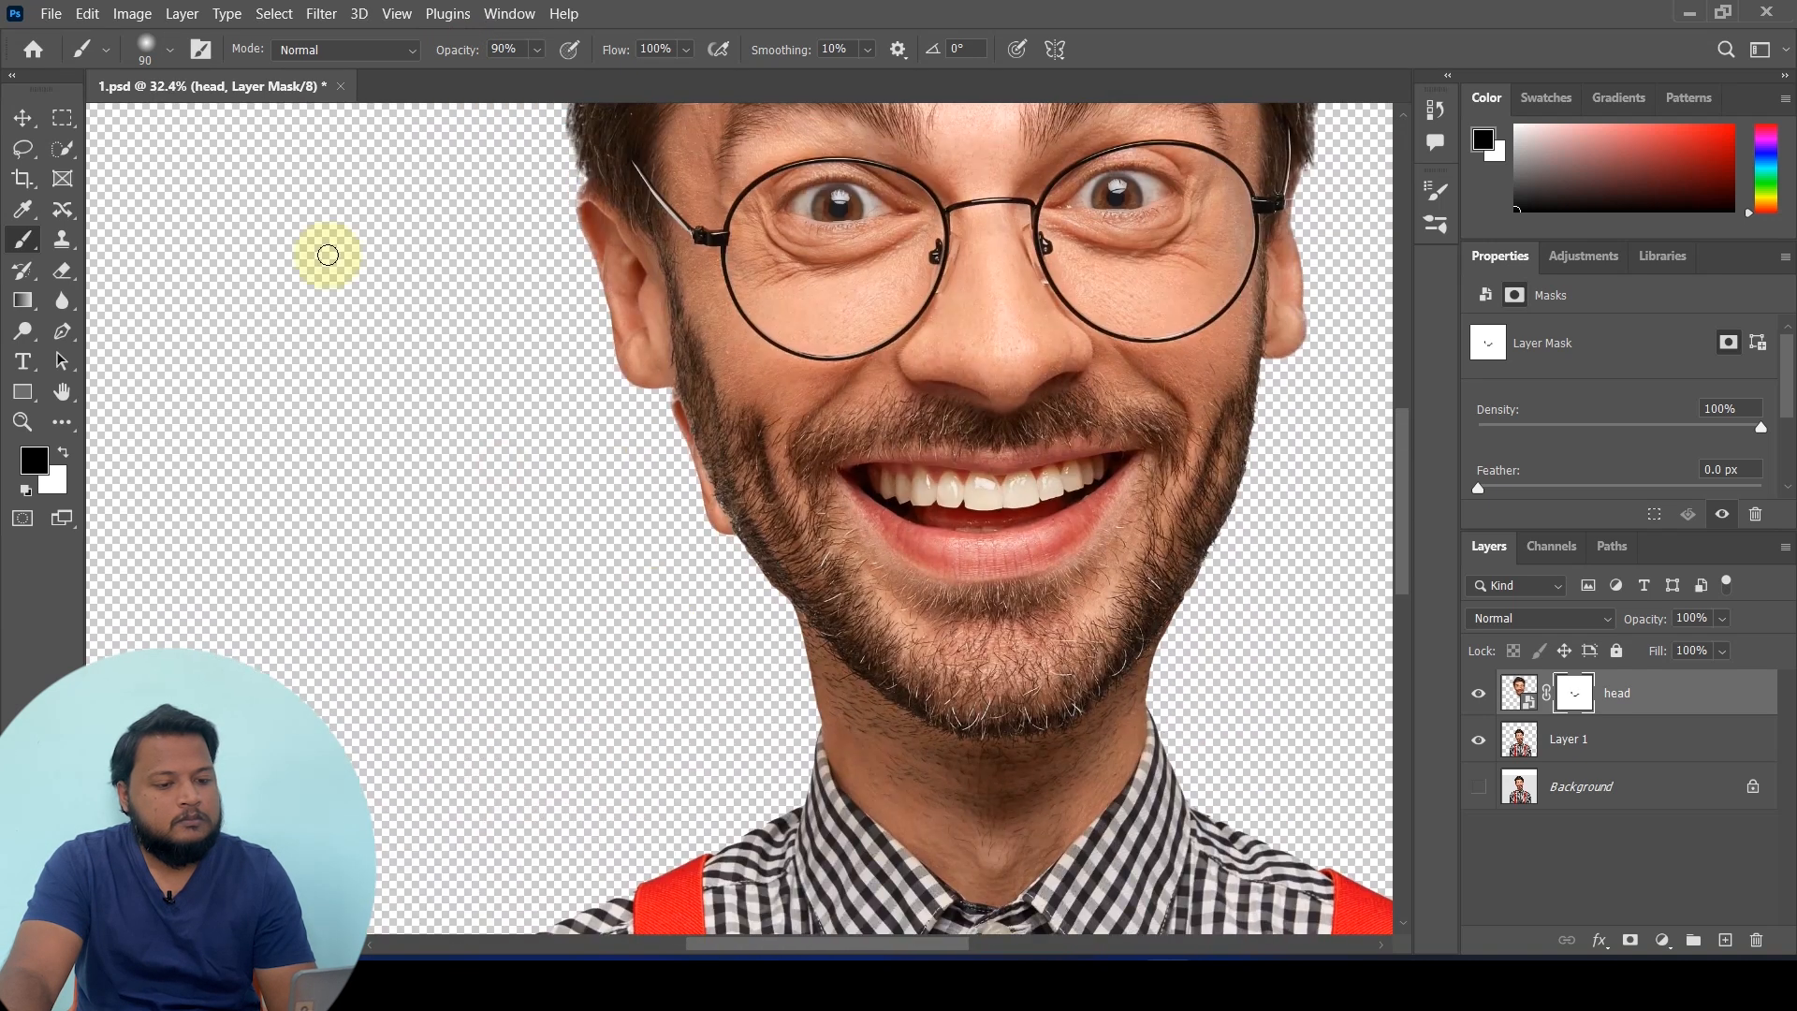
# Erase the original ear on Layer 1 where it sticks out beside the enlarged head's jaw
pyautogui.click(21, 117)
pyautogui.scroll(1, 388, 449)
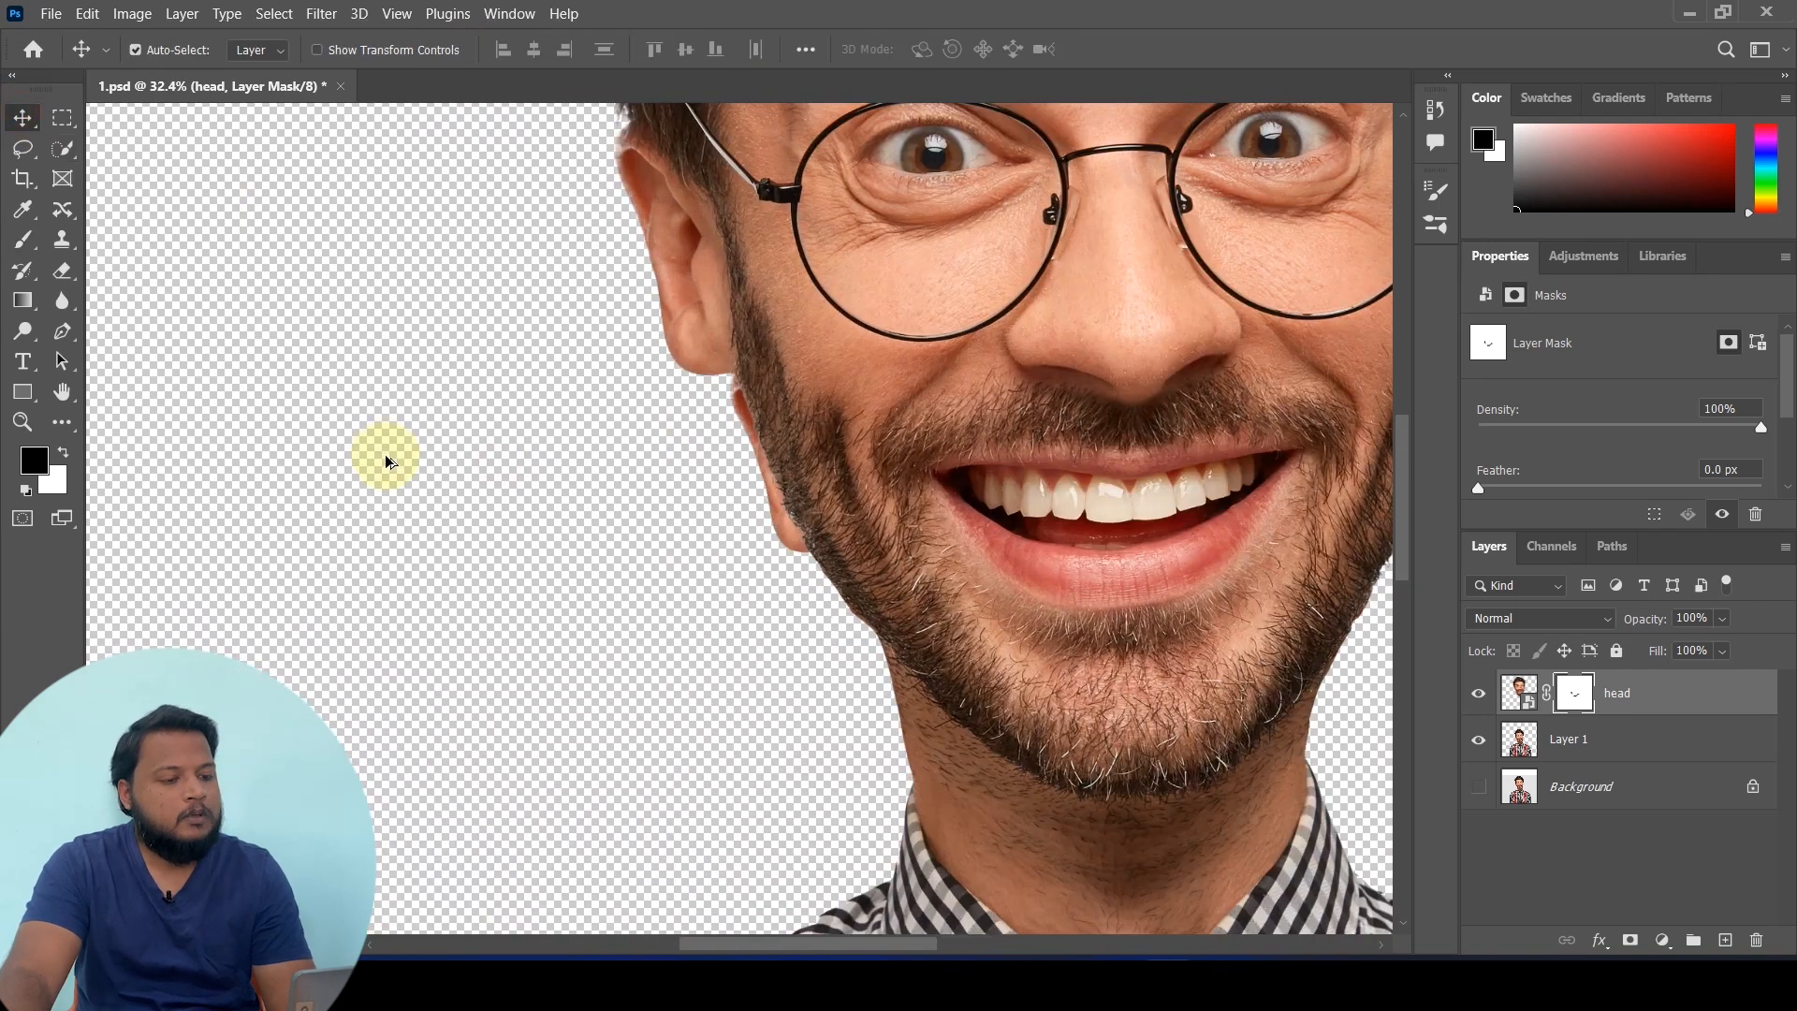
pyautogui.click(1560, 736)
pyautogui.click(62, 272)
pyautogui.scroll(1, 655, 414)
pyautogui.moveTo(735, 401); pyautogui.dragTo(791, 554)
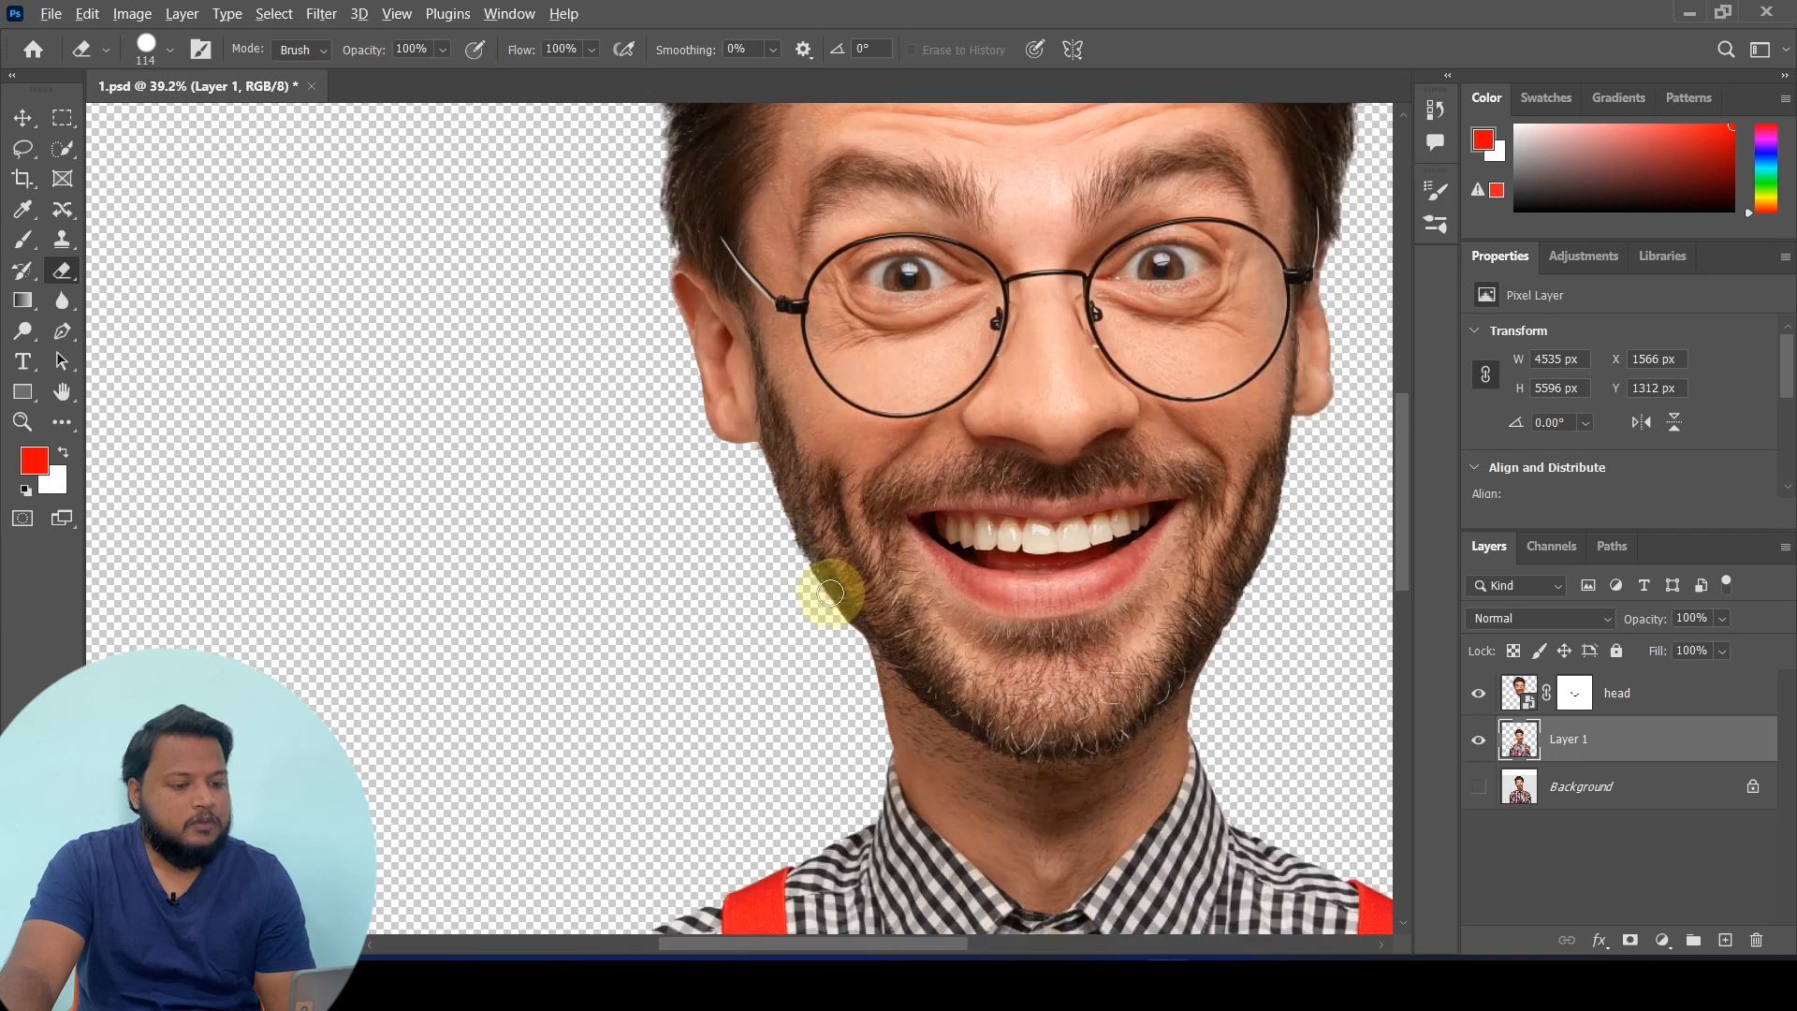
pyautogui.scroll(-4, 831, 592)
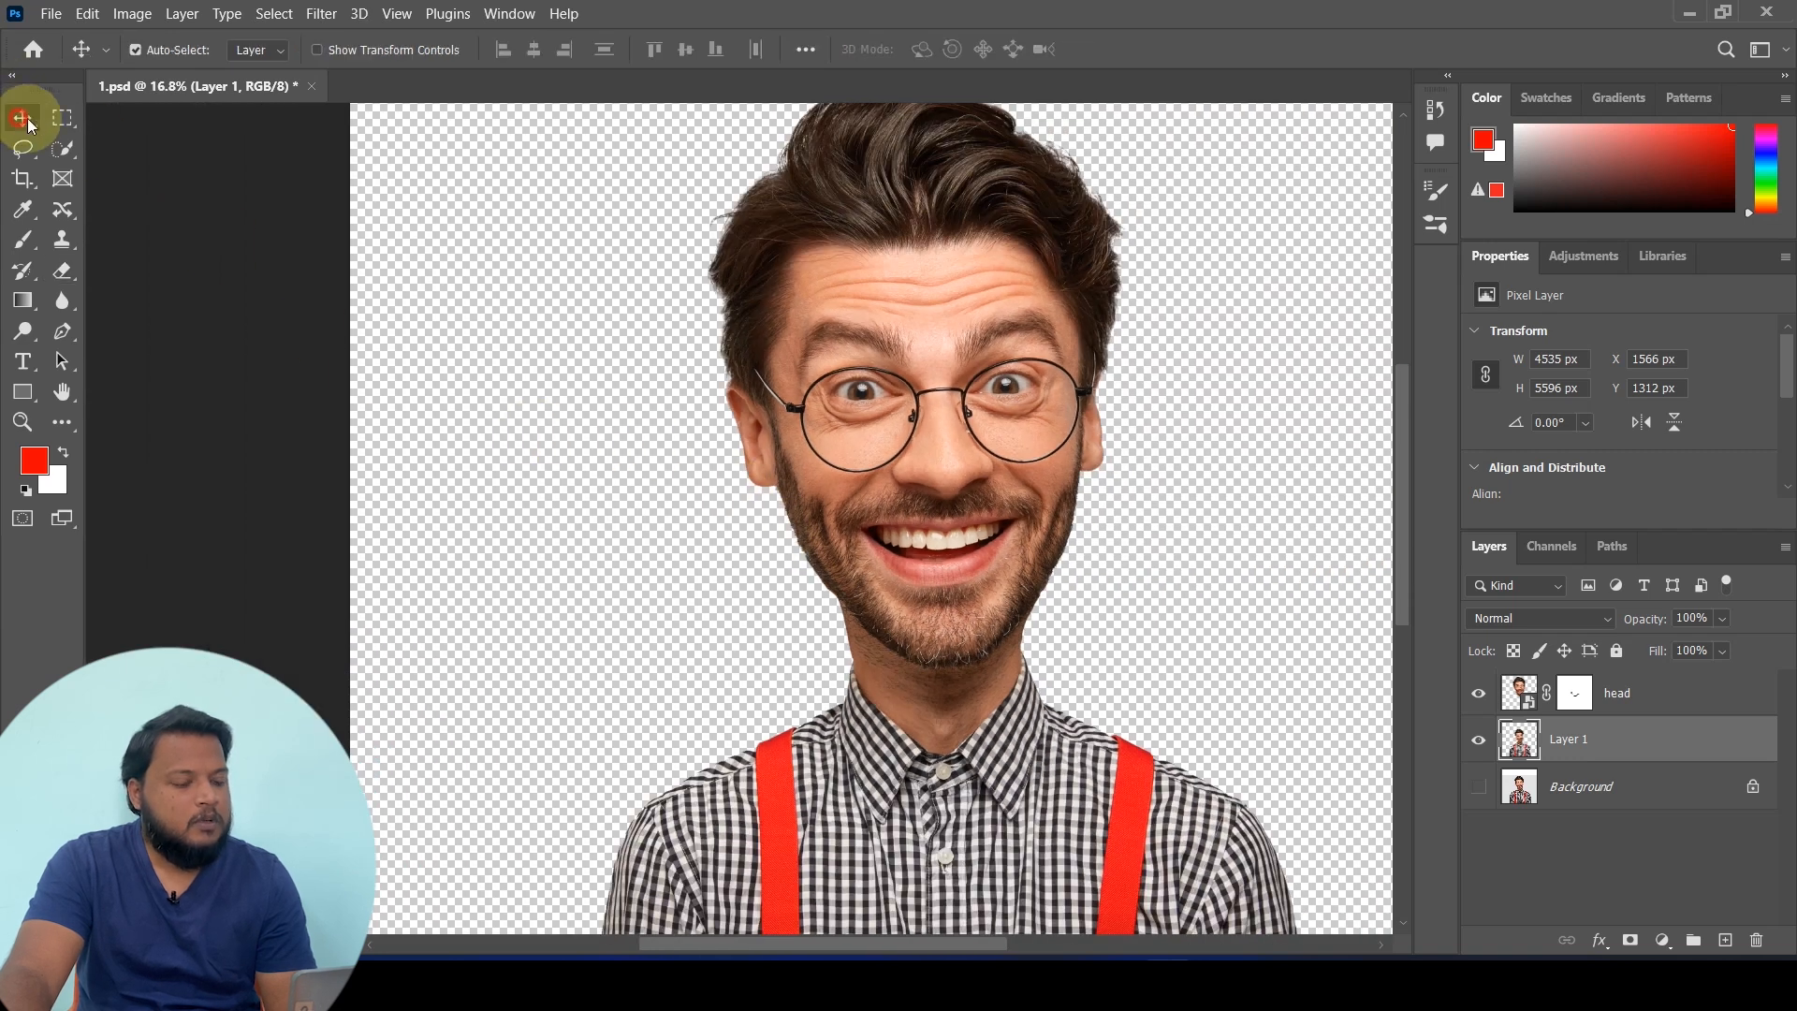
pyautogui.click(20, 119)
pyautogui.scroll(-2, 802, 435)
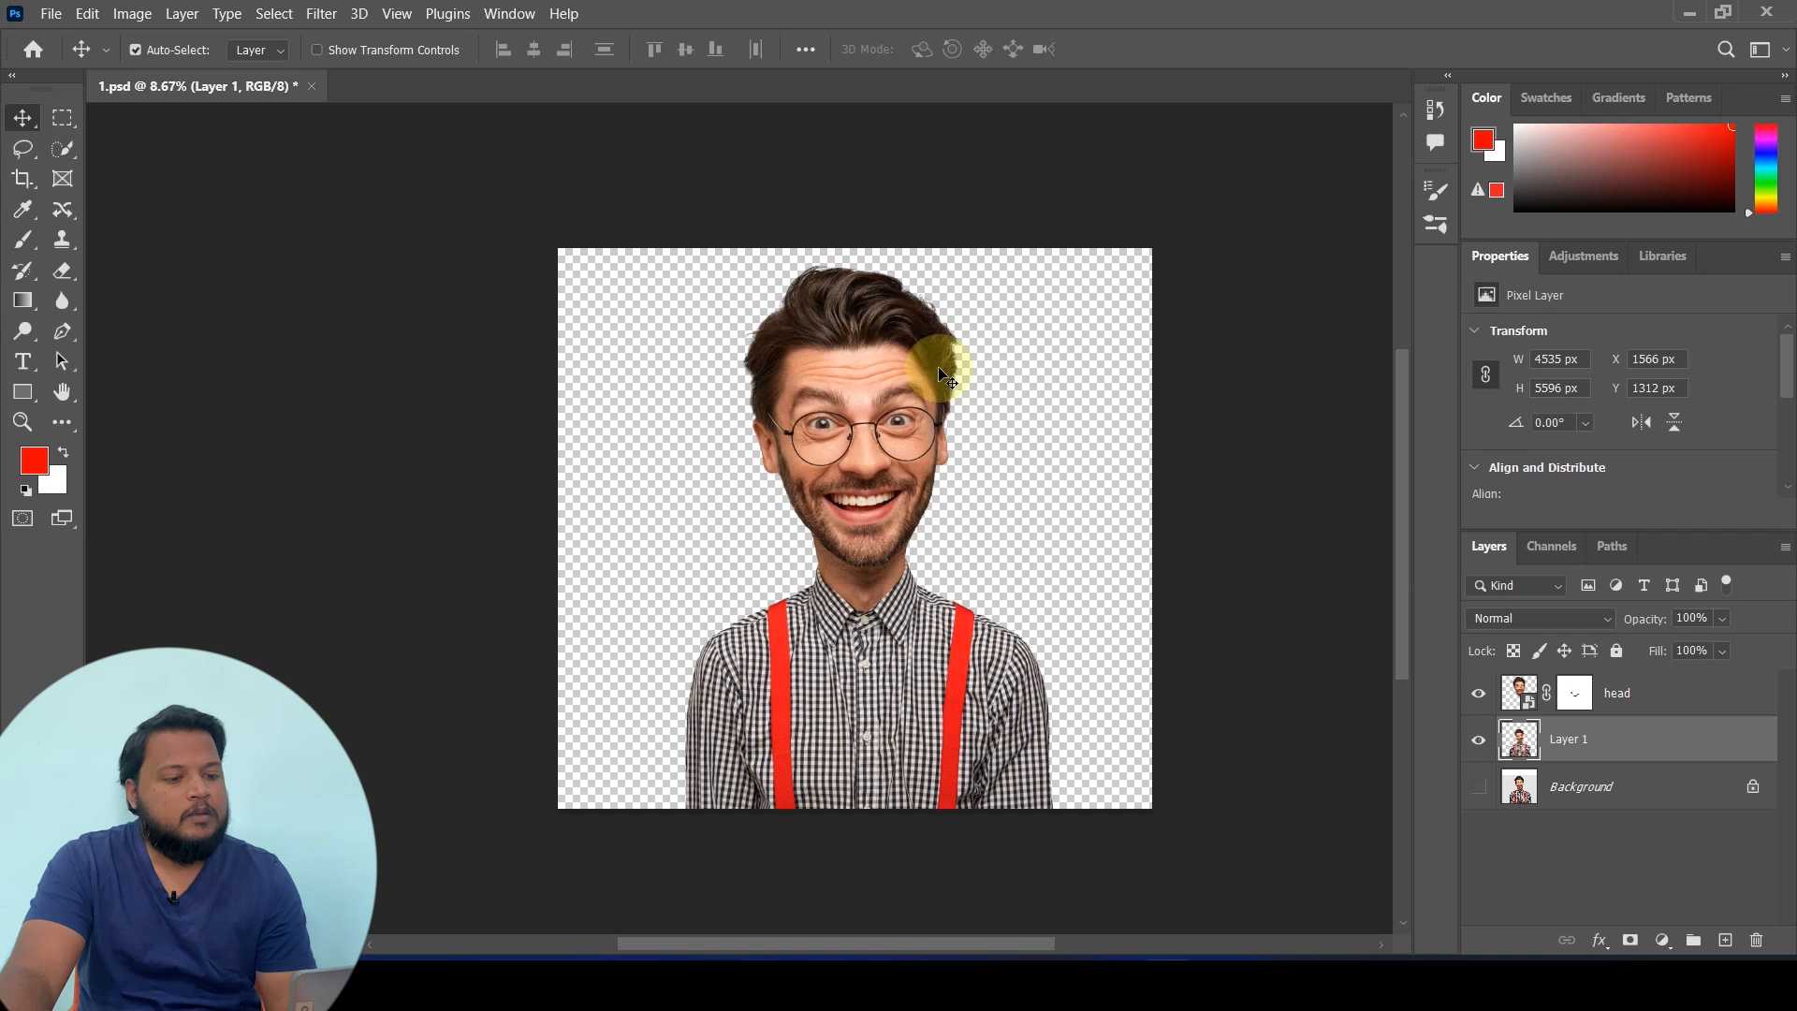
# Combine the head layer and Layer 1 into a single smart object
pyautogui.keyDown('ctrl'); pyautogui.click(1660, 694); pyautogui.keyUp('ctrl')
pyautogui.rightClick(1667, 693)
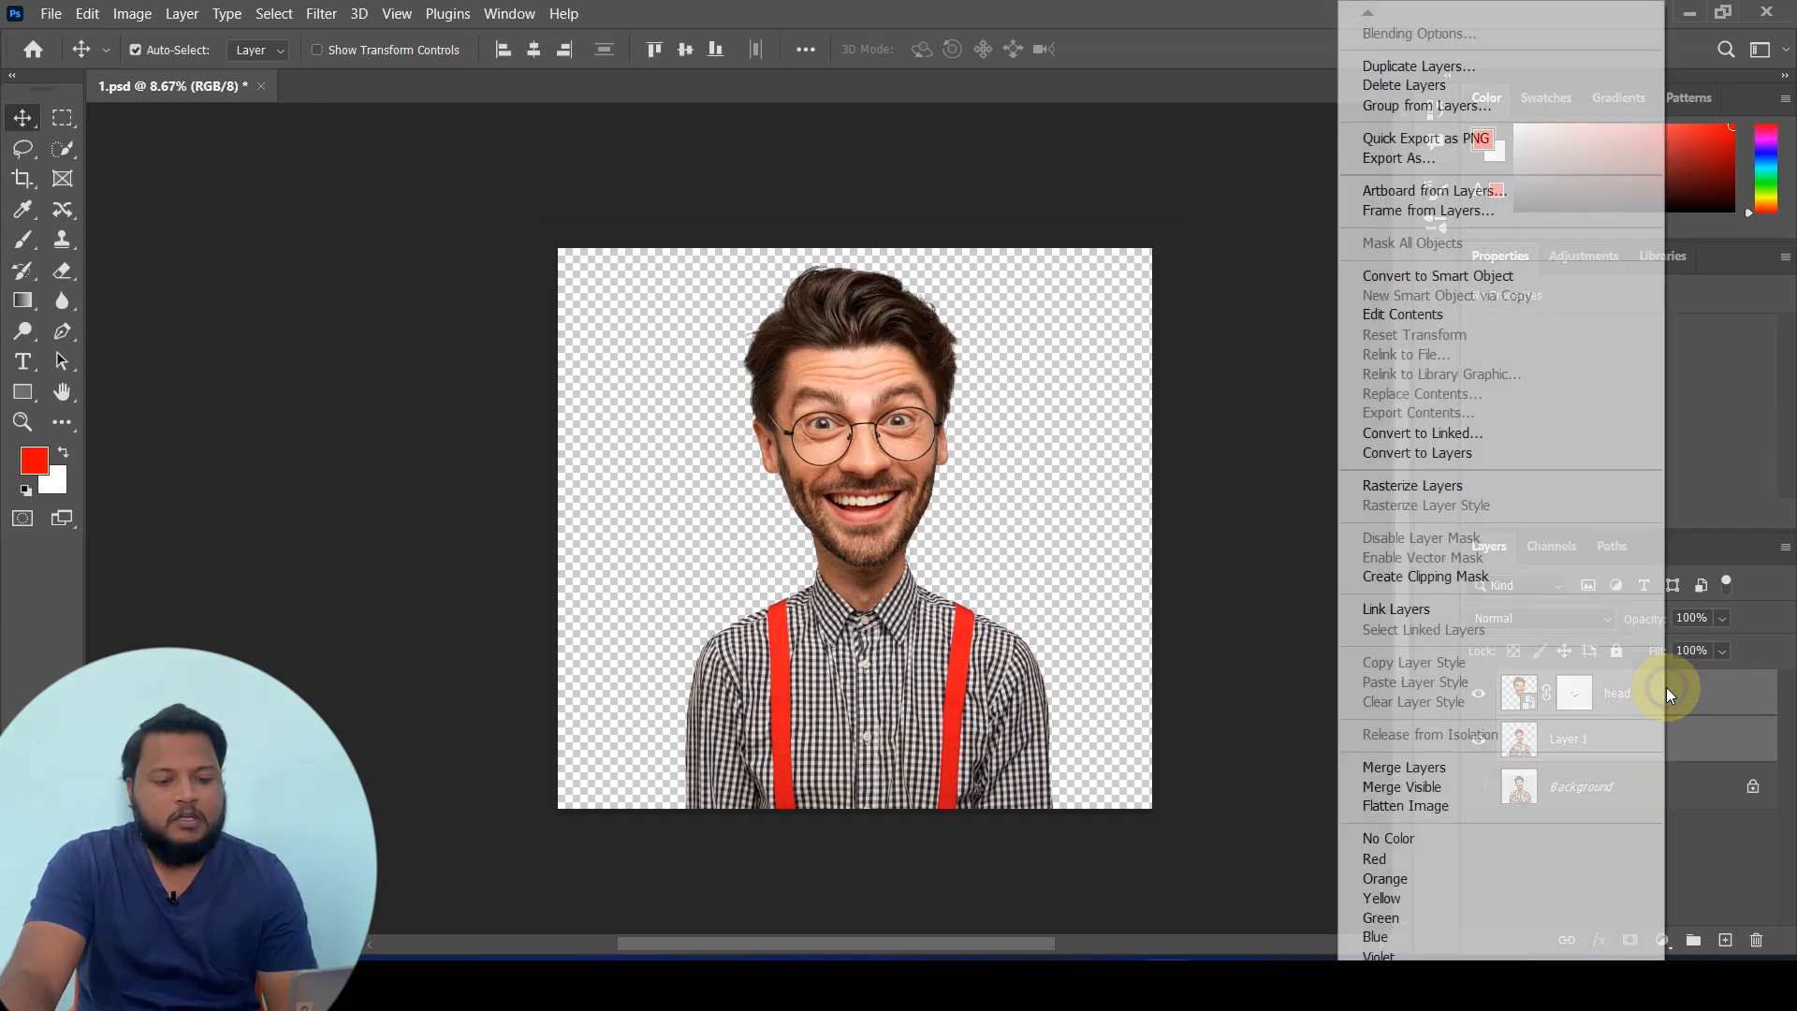
pyautogui.click(1457, 280)
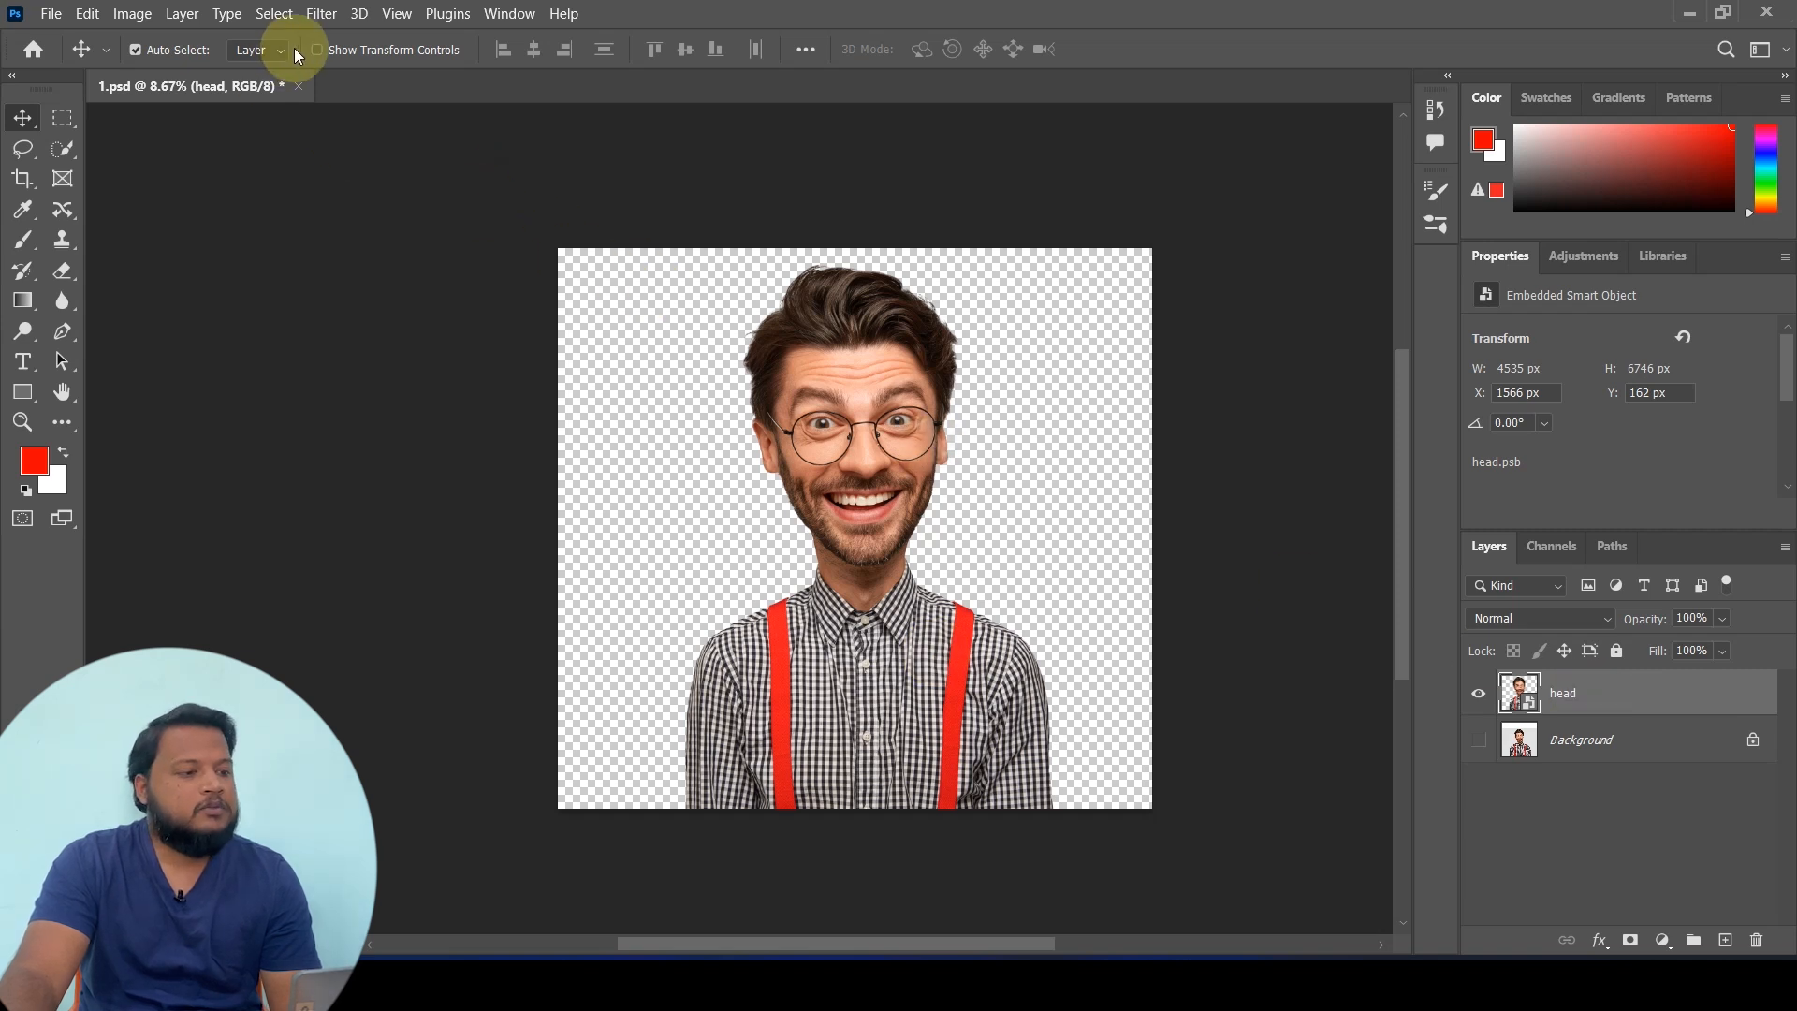
# Open the Liquify filter on the head smart object and set Eye Size to 100 for both eyes
pyautogui.click(321, 14)
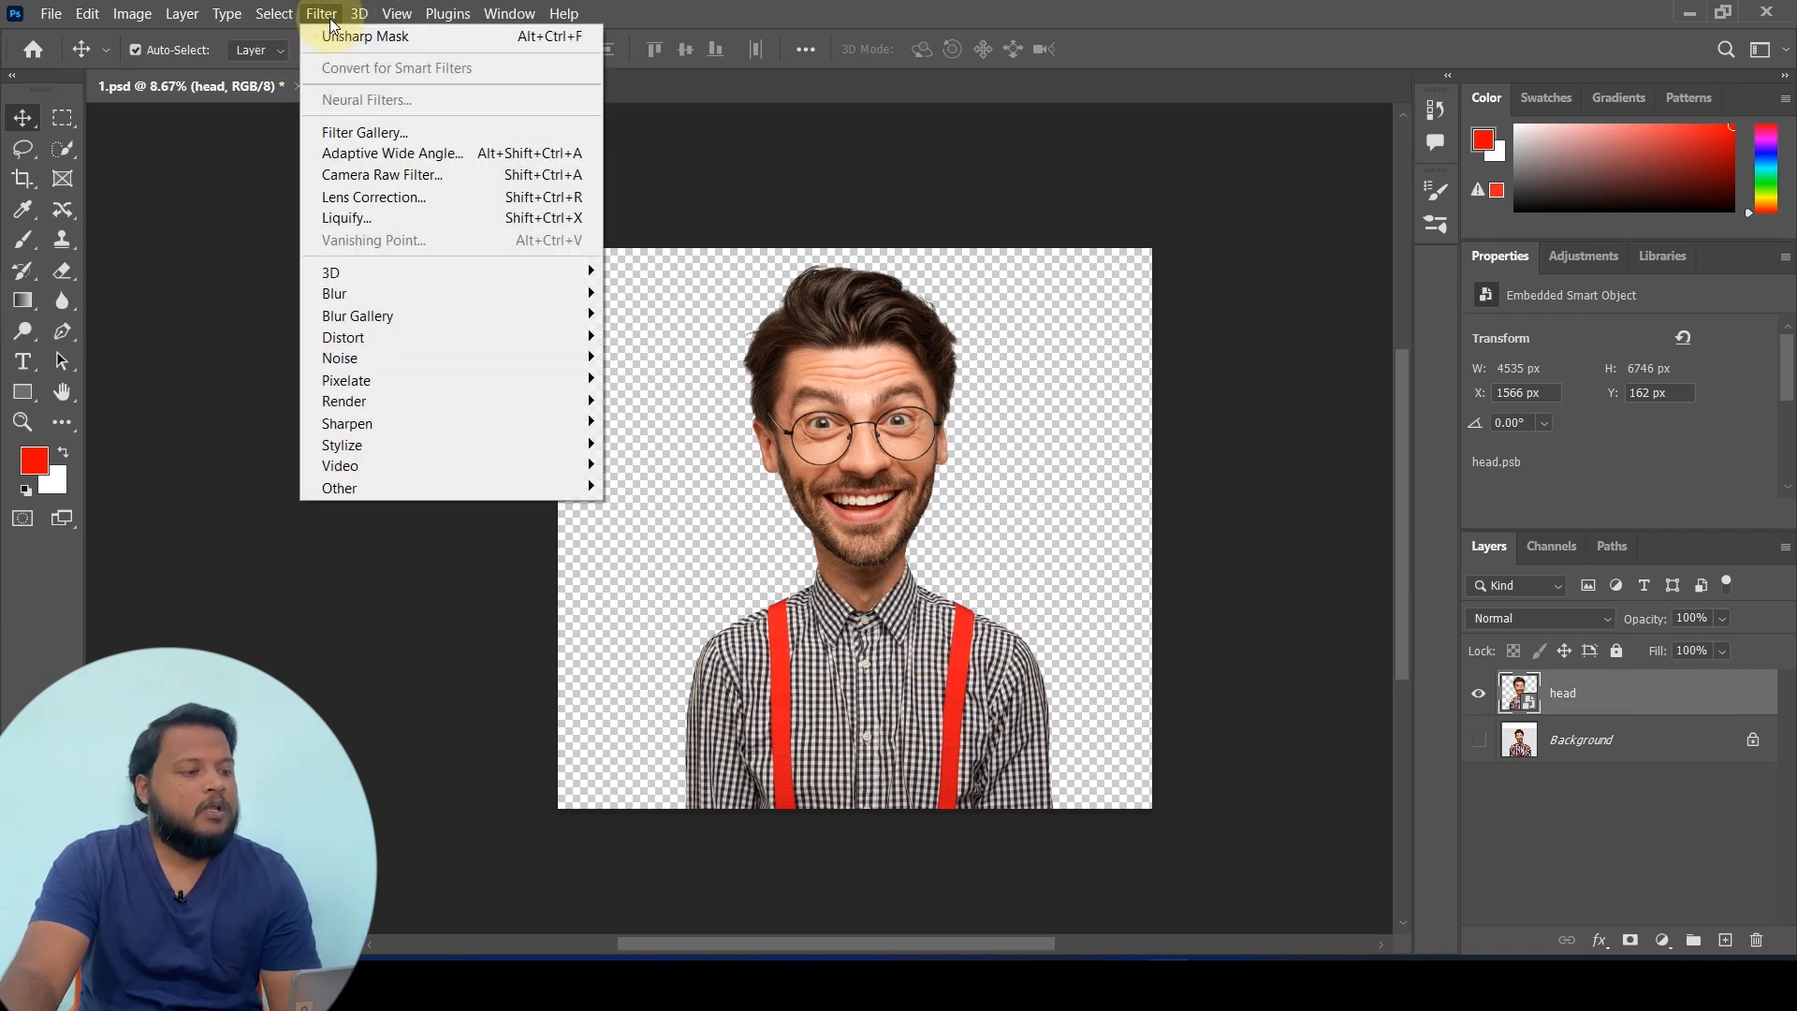
pyautogui.click(341, 217)
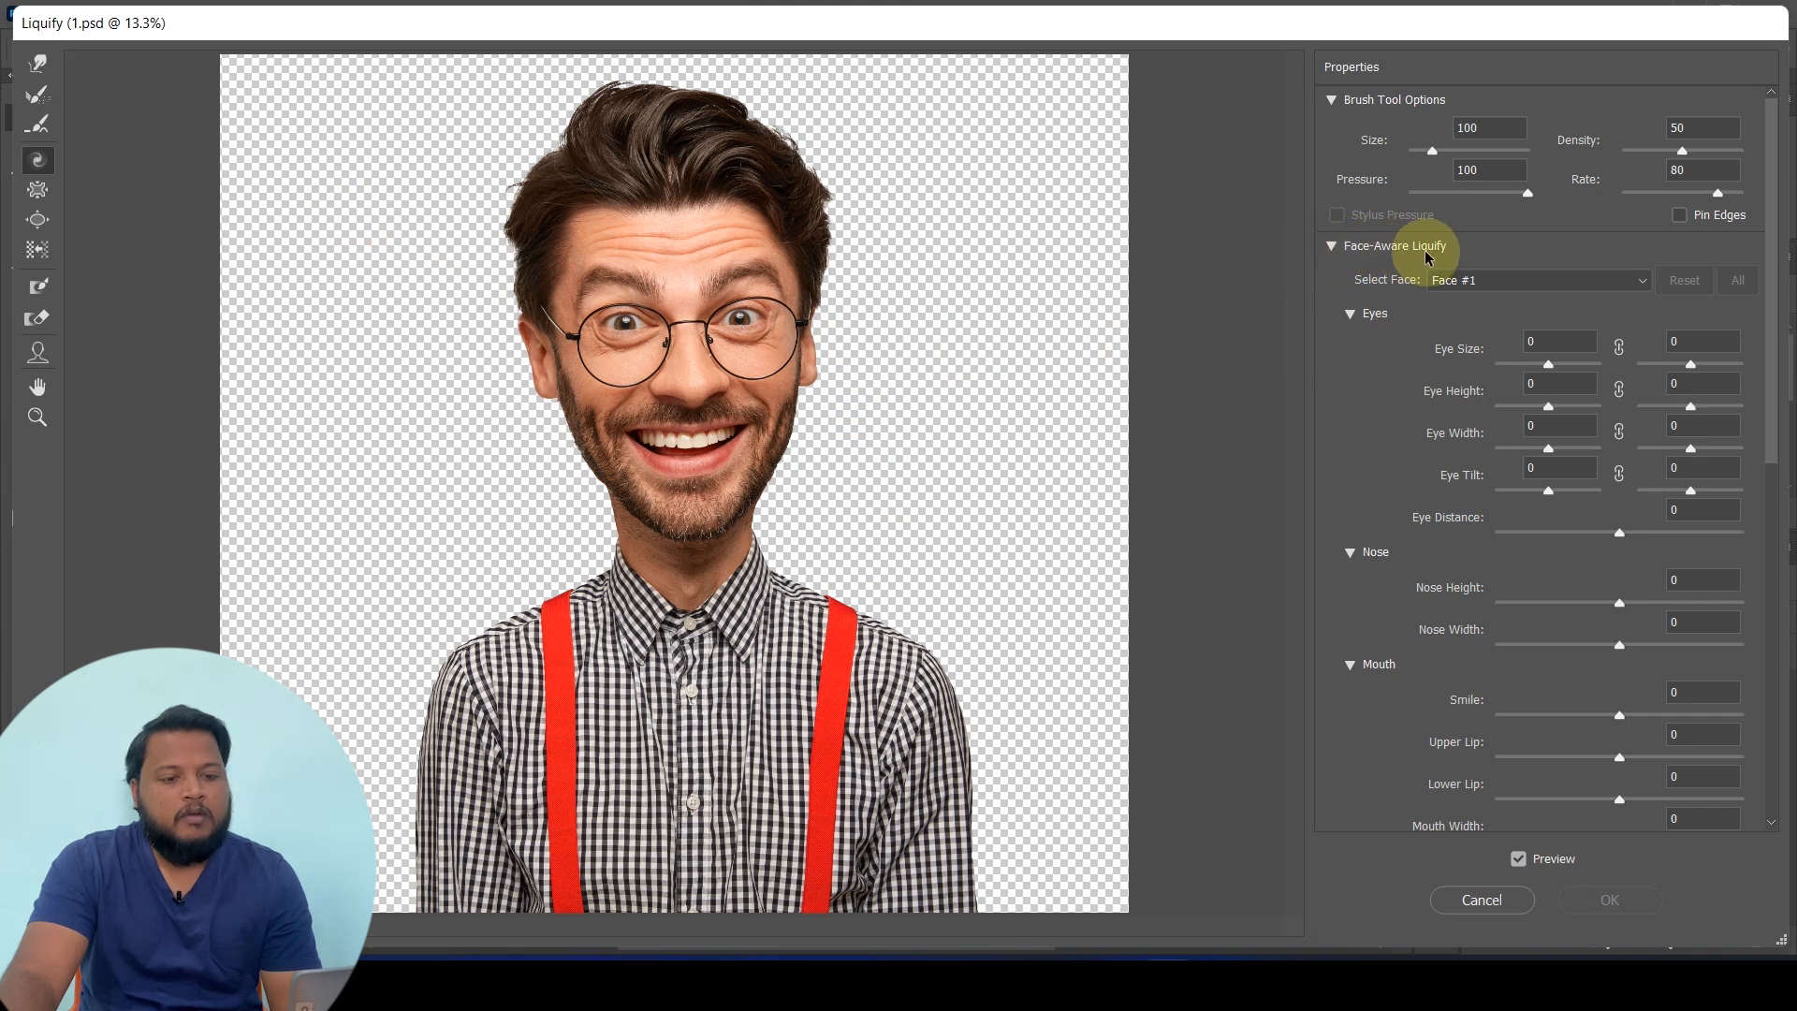
pyautogui.click(1331, 249)
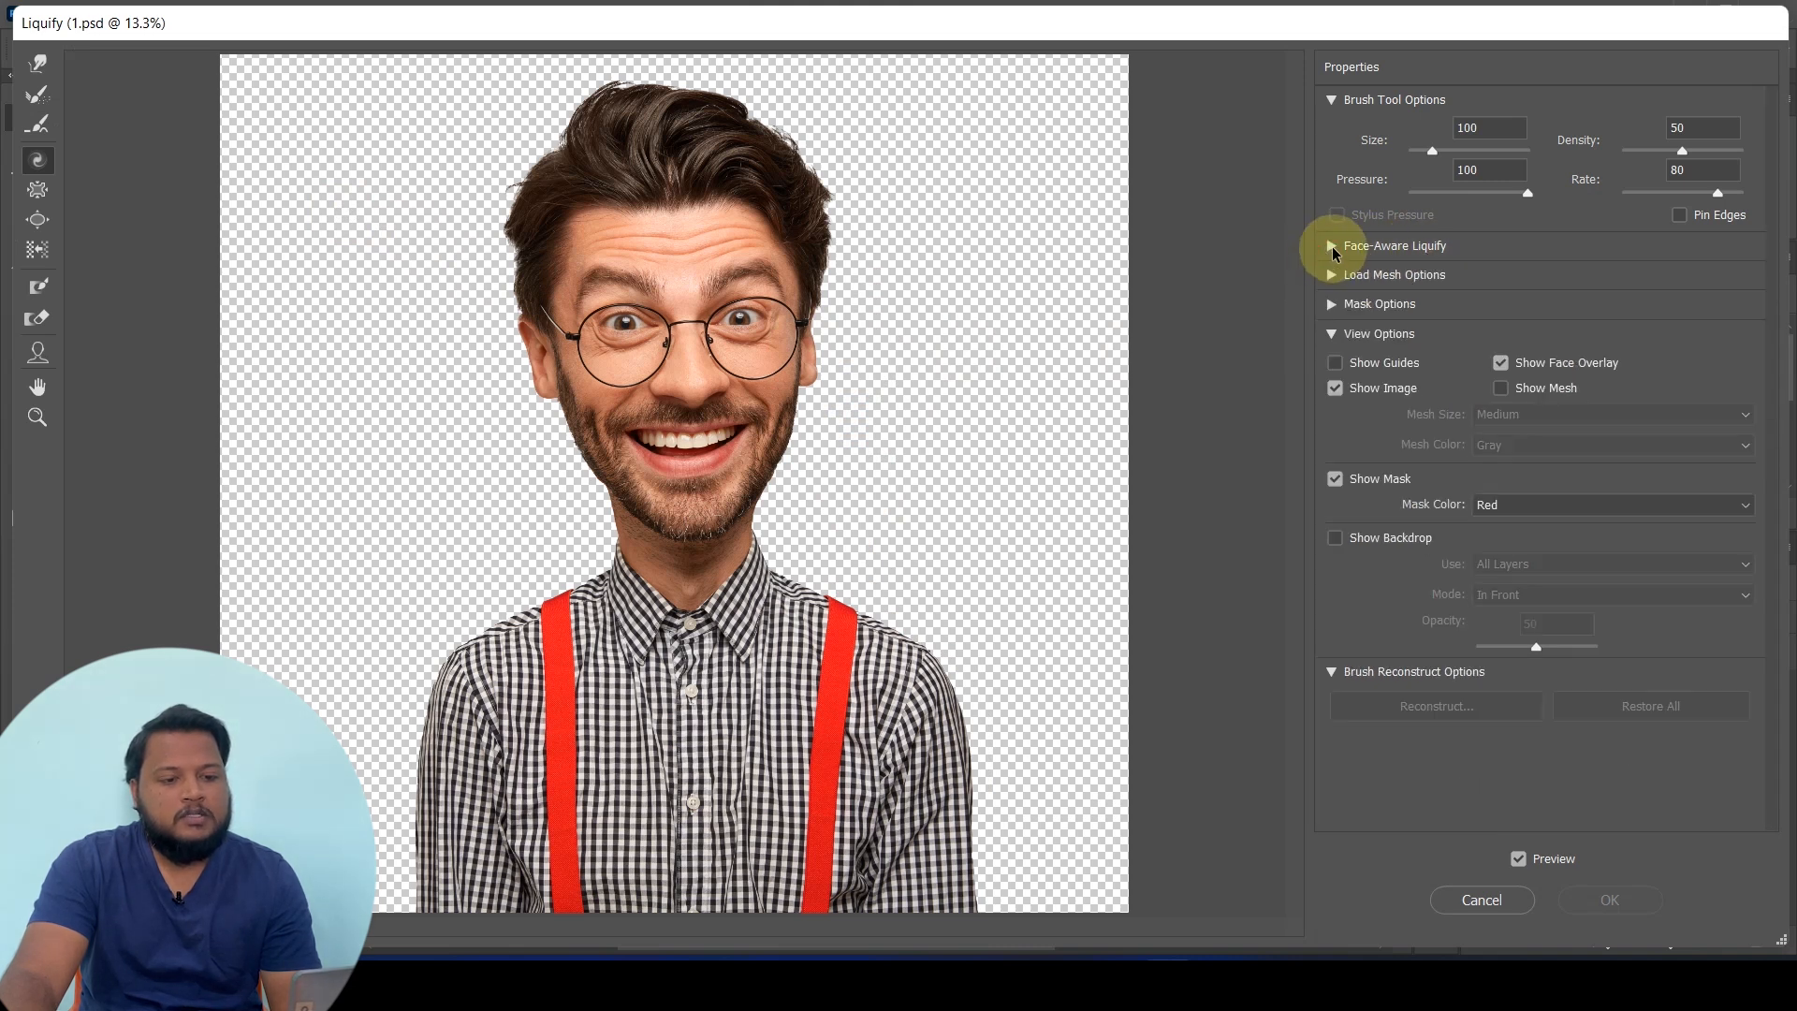
pyautogui.click(1331, 247)
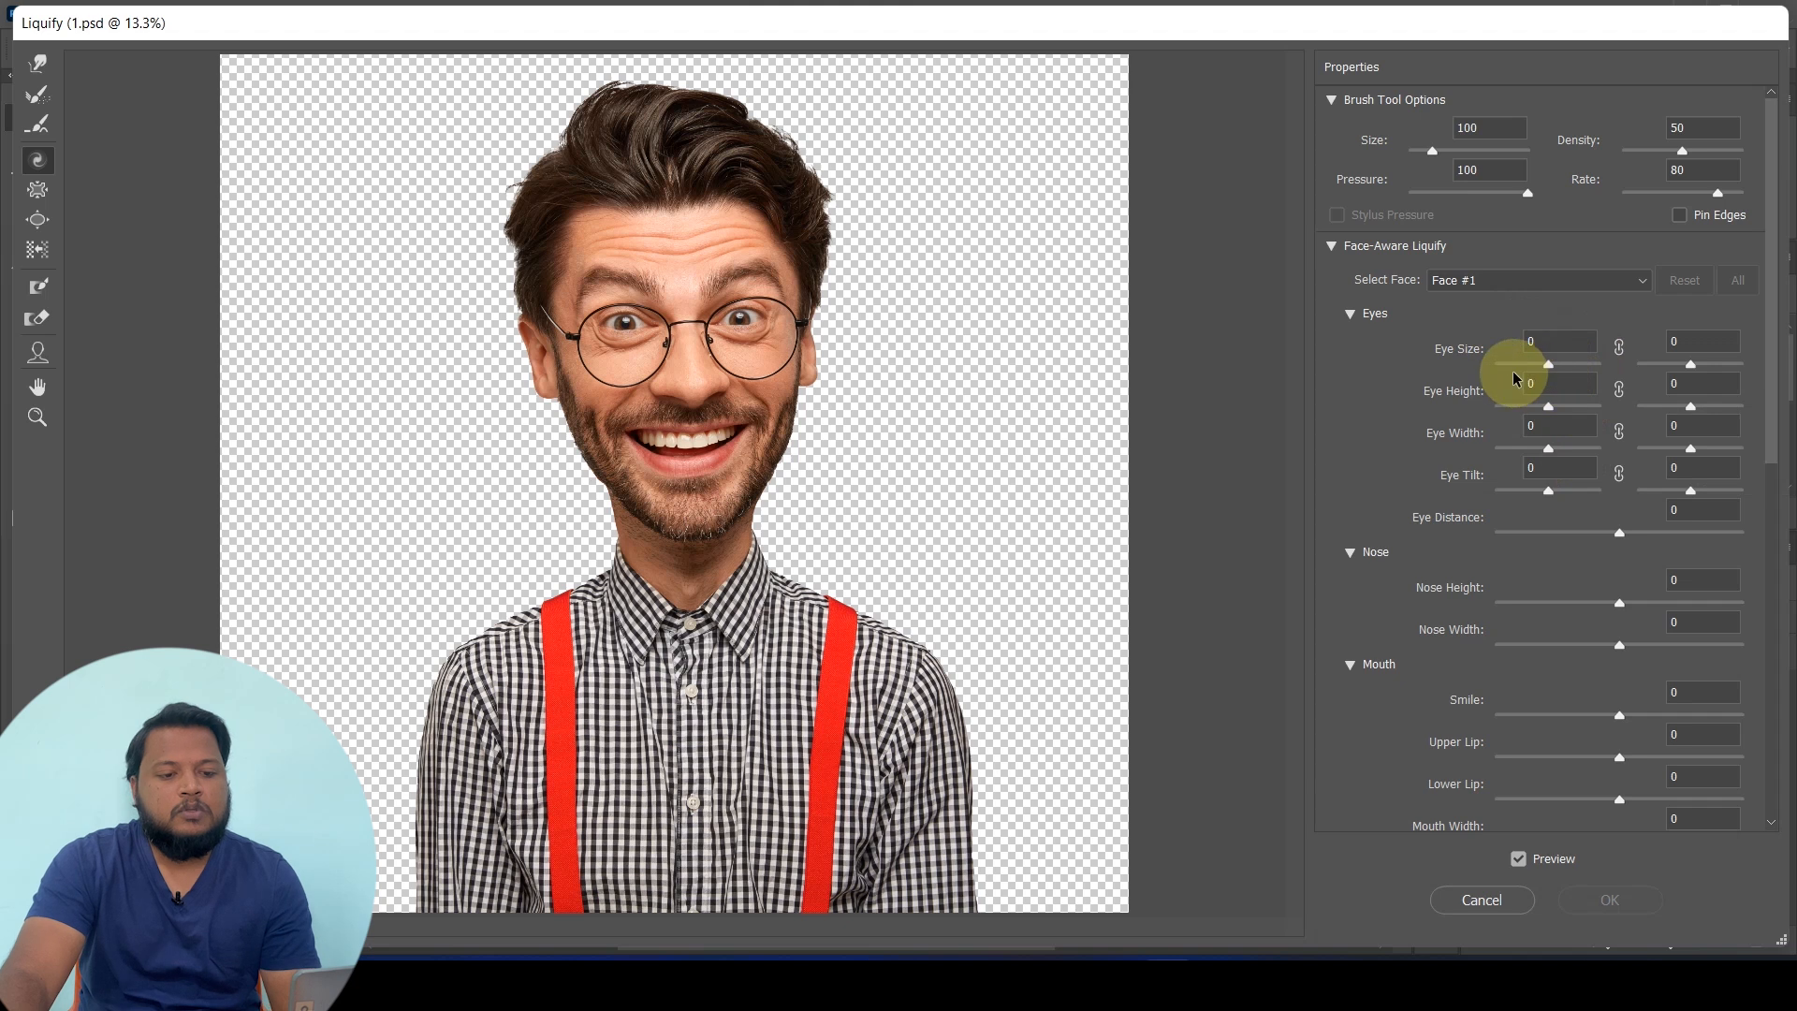
pyautogui.click(1548, 370)
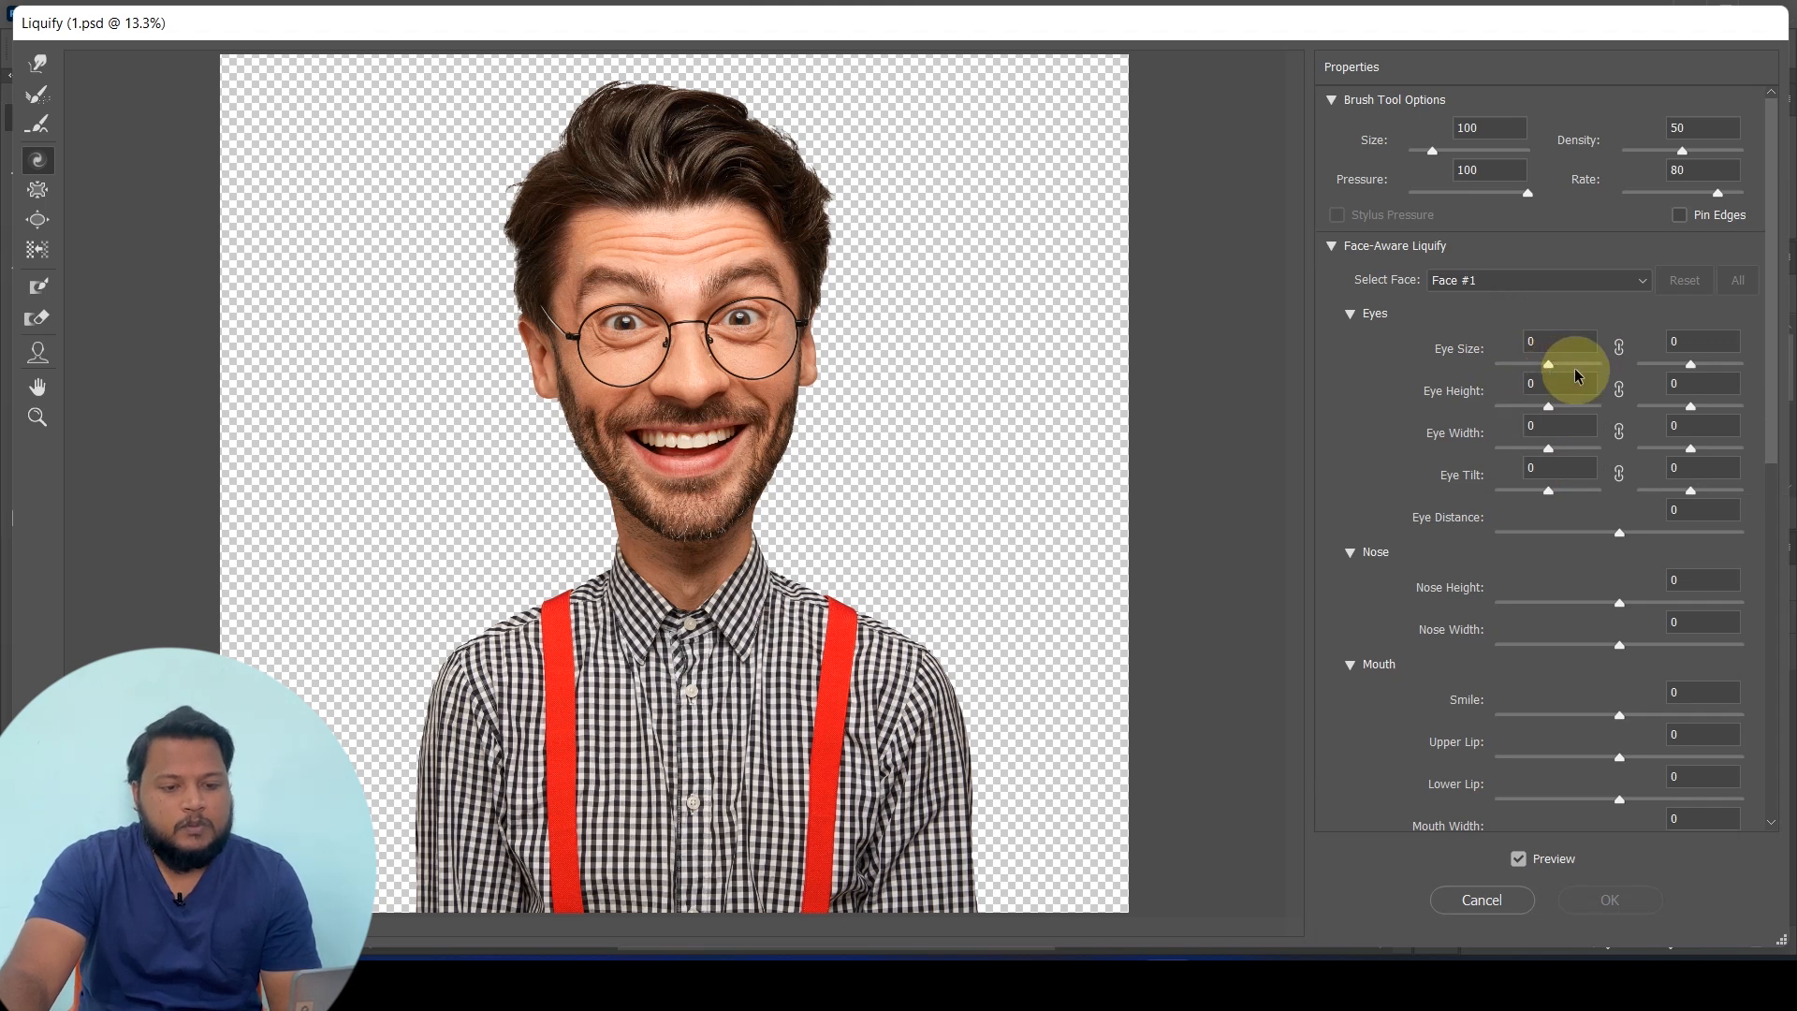
pyautogui.moveTo(1548, 366); pyautogui.dragTo(1603, 369)
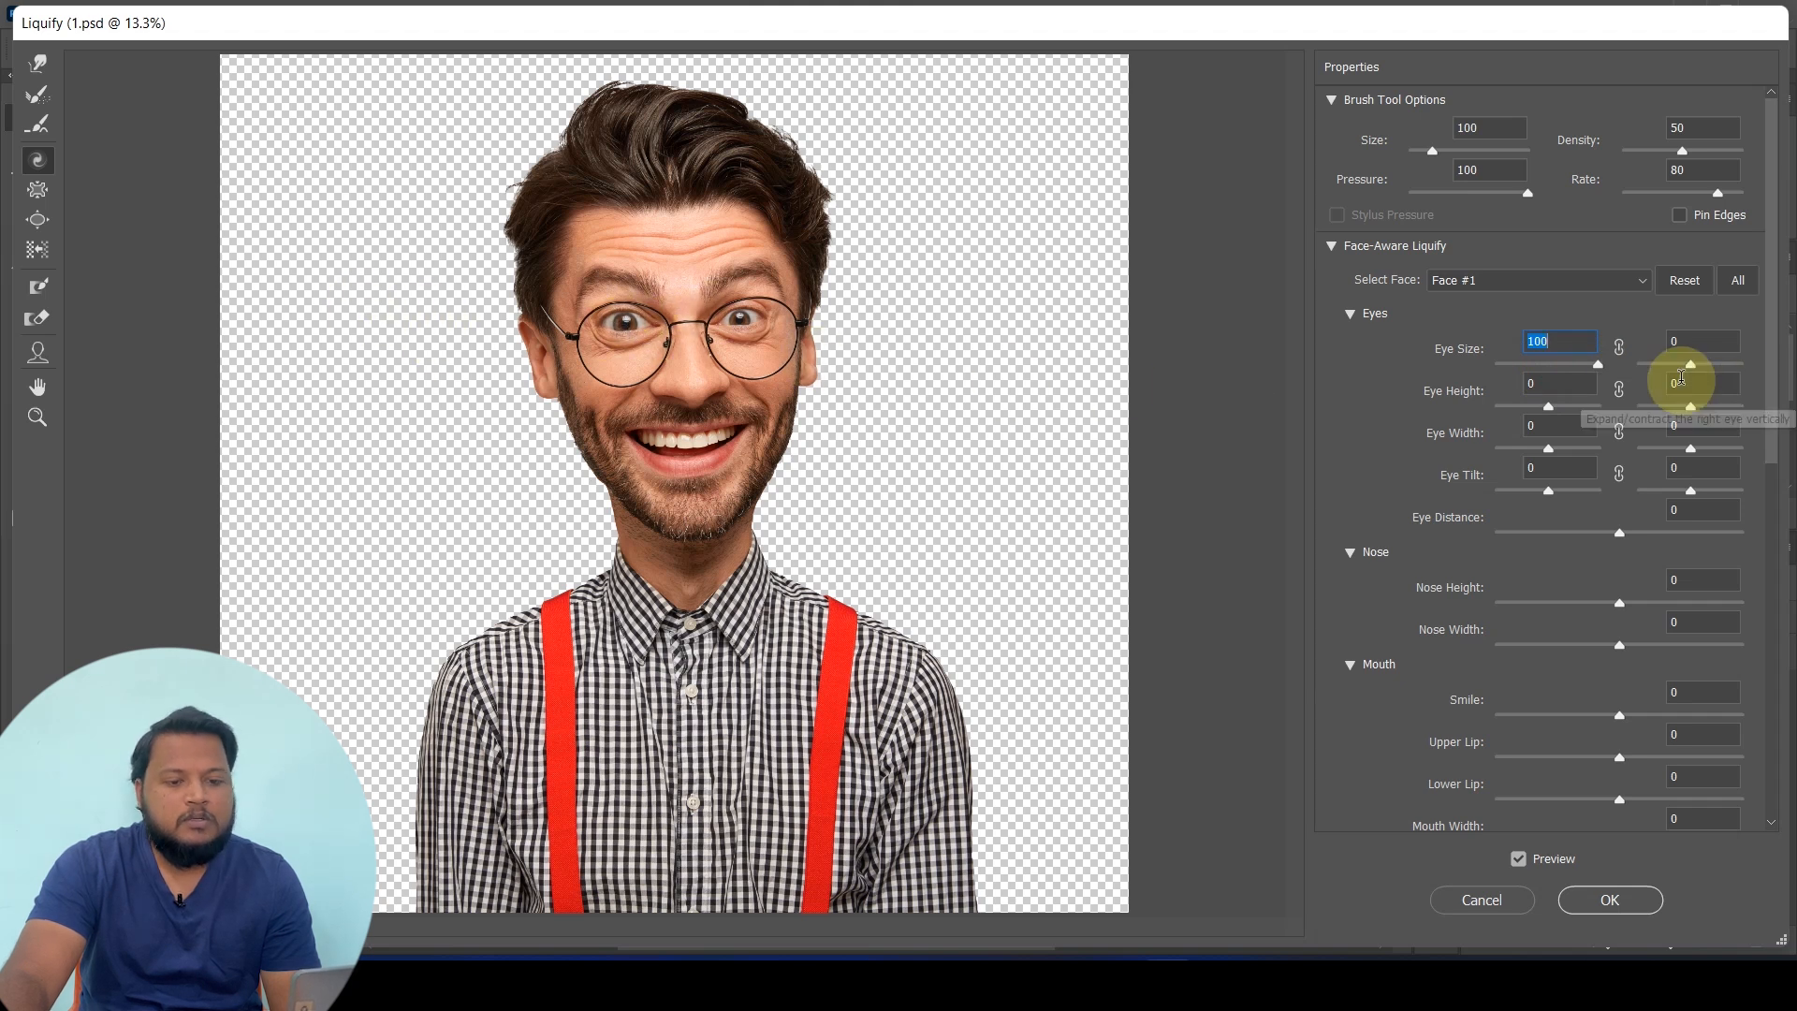
pyautogui.moveTo(1690, 365); pyautogui.dragTo(1793, 373)
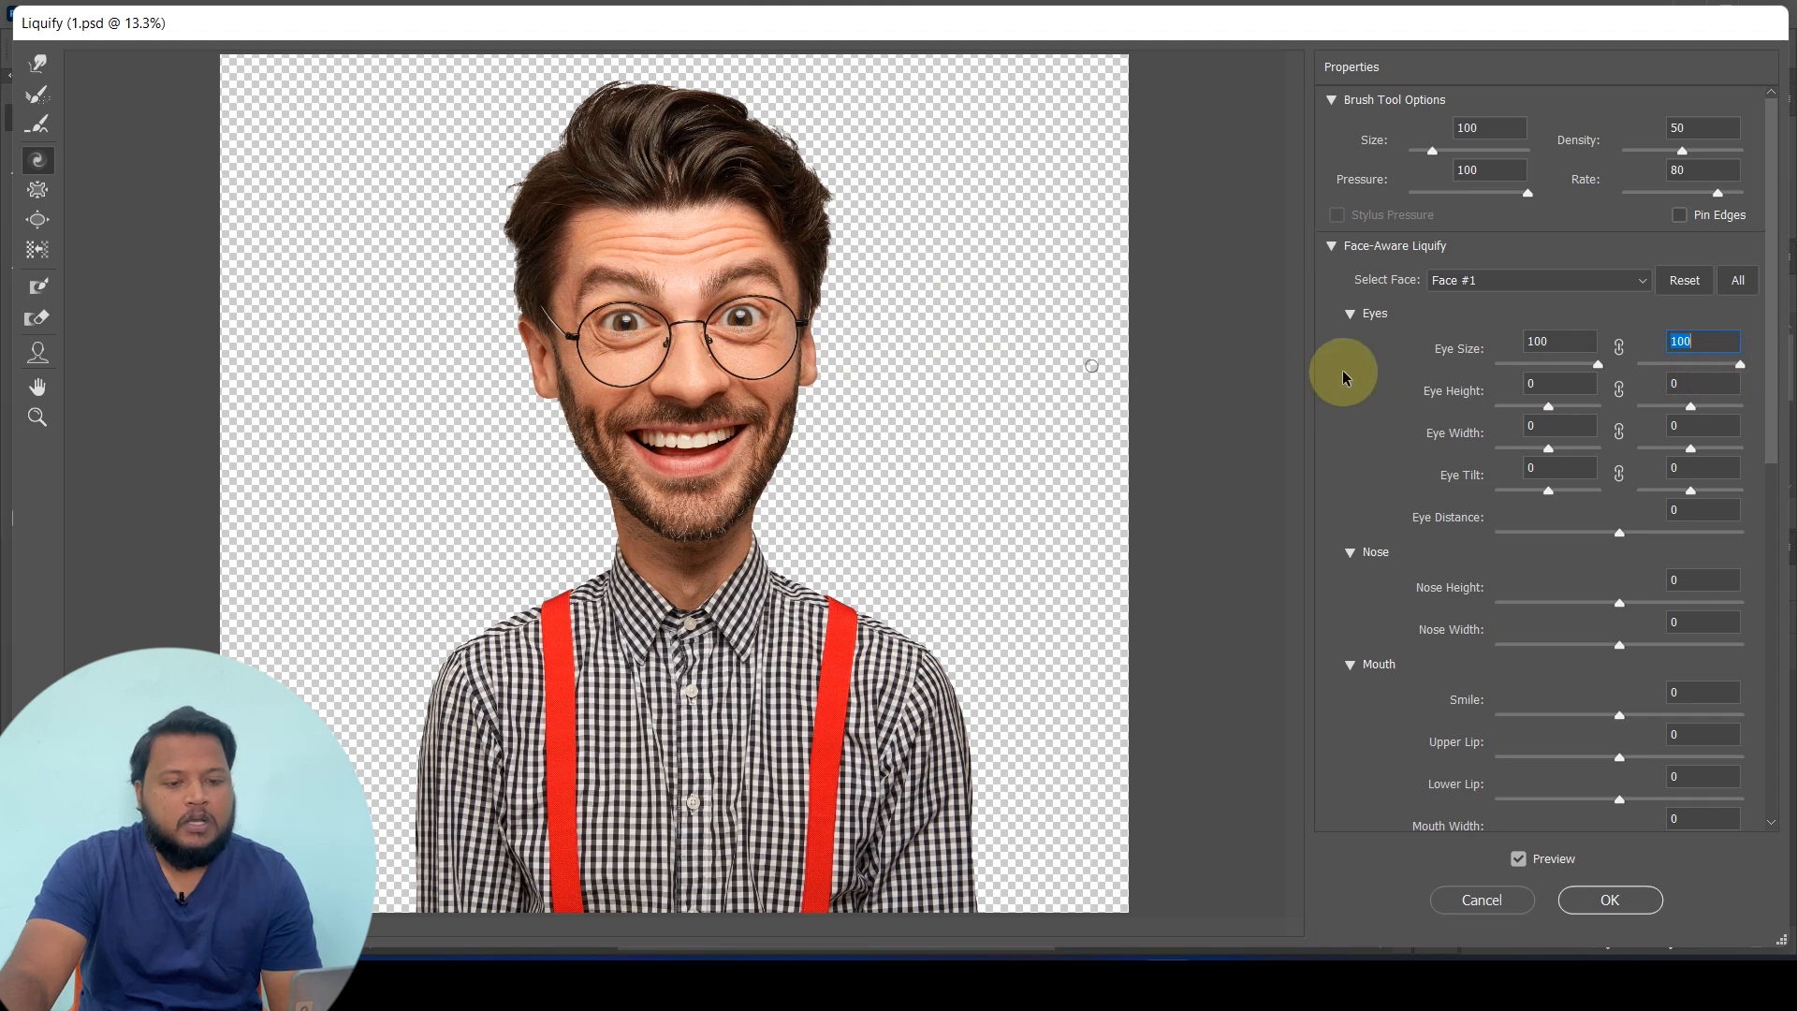
# Link the left and right eye settings, then set Eye Height and Eye Width to 100 and Eye Tilt to 40
pyautogui.click(1622, 348)
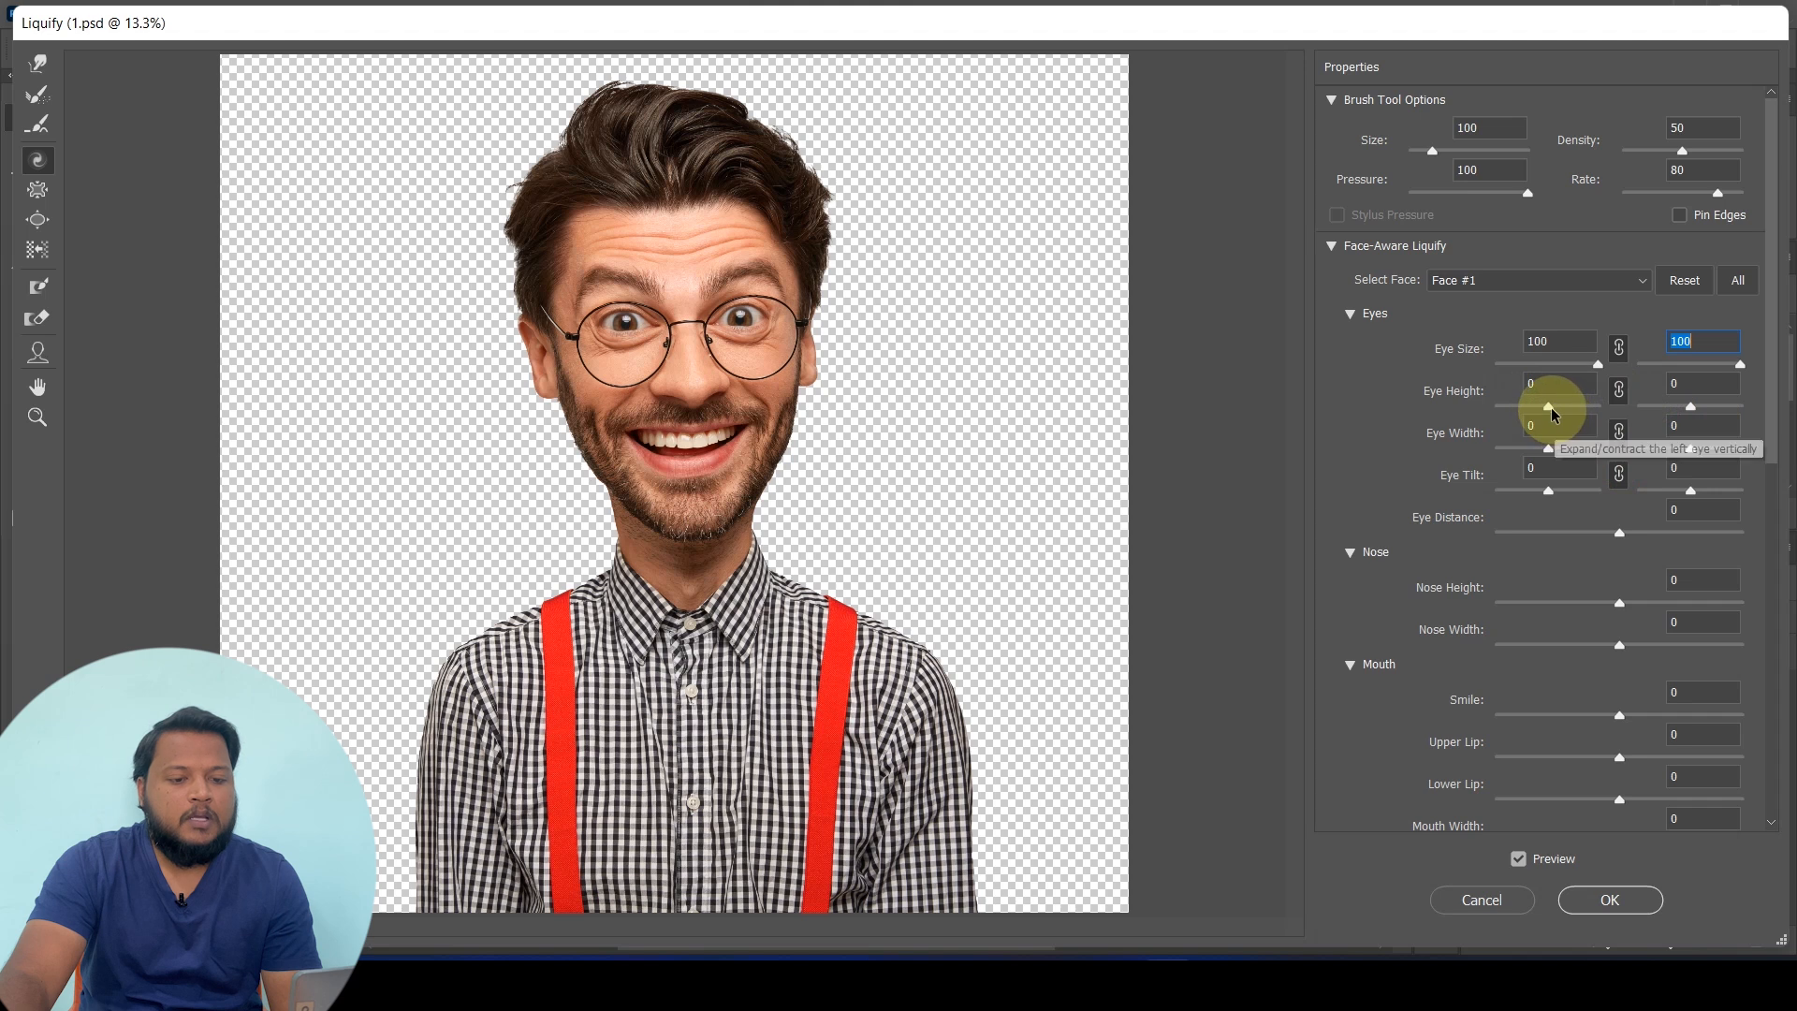
pyautogui.moveTo(1549, 409); pyautogui.dragTo(1655, 414)
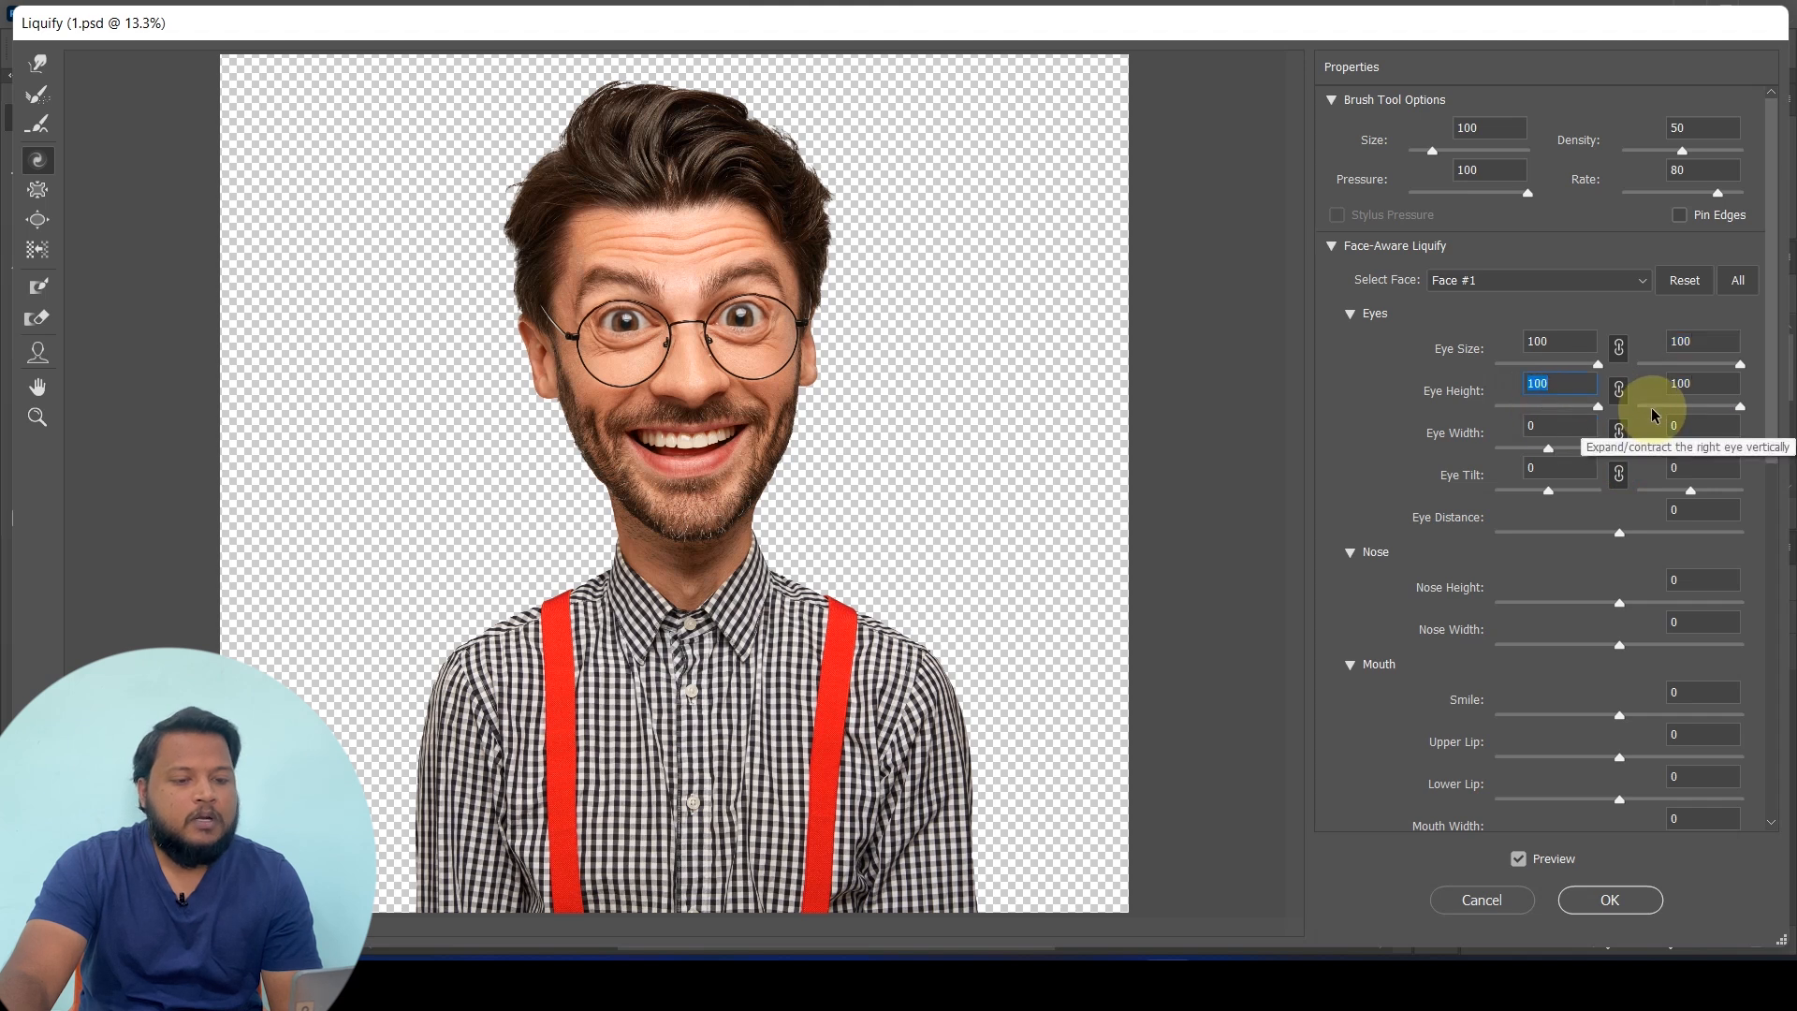
pyautogui.moveTo(1547, 446); pyautogui.dragTo(1704, 472)
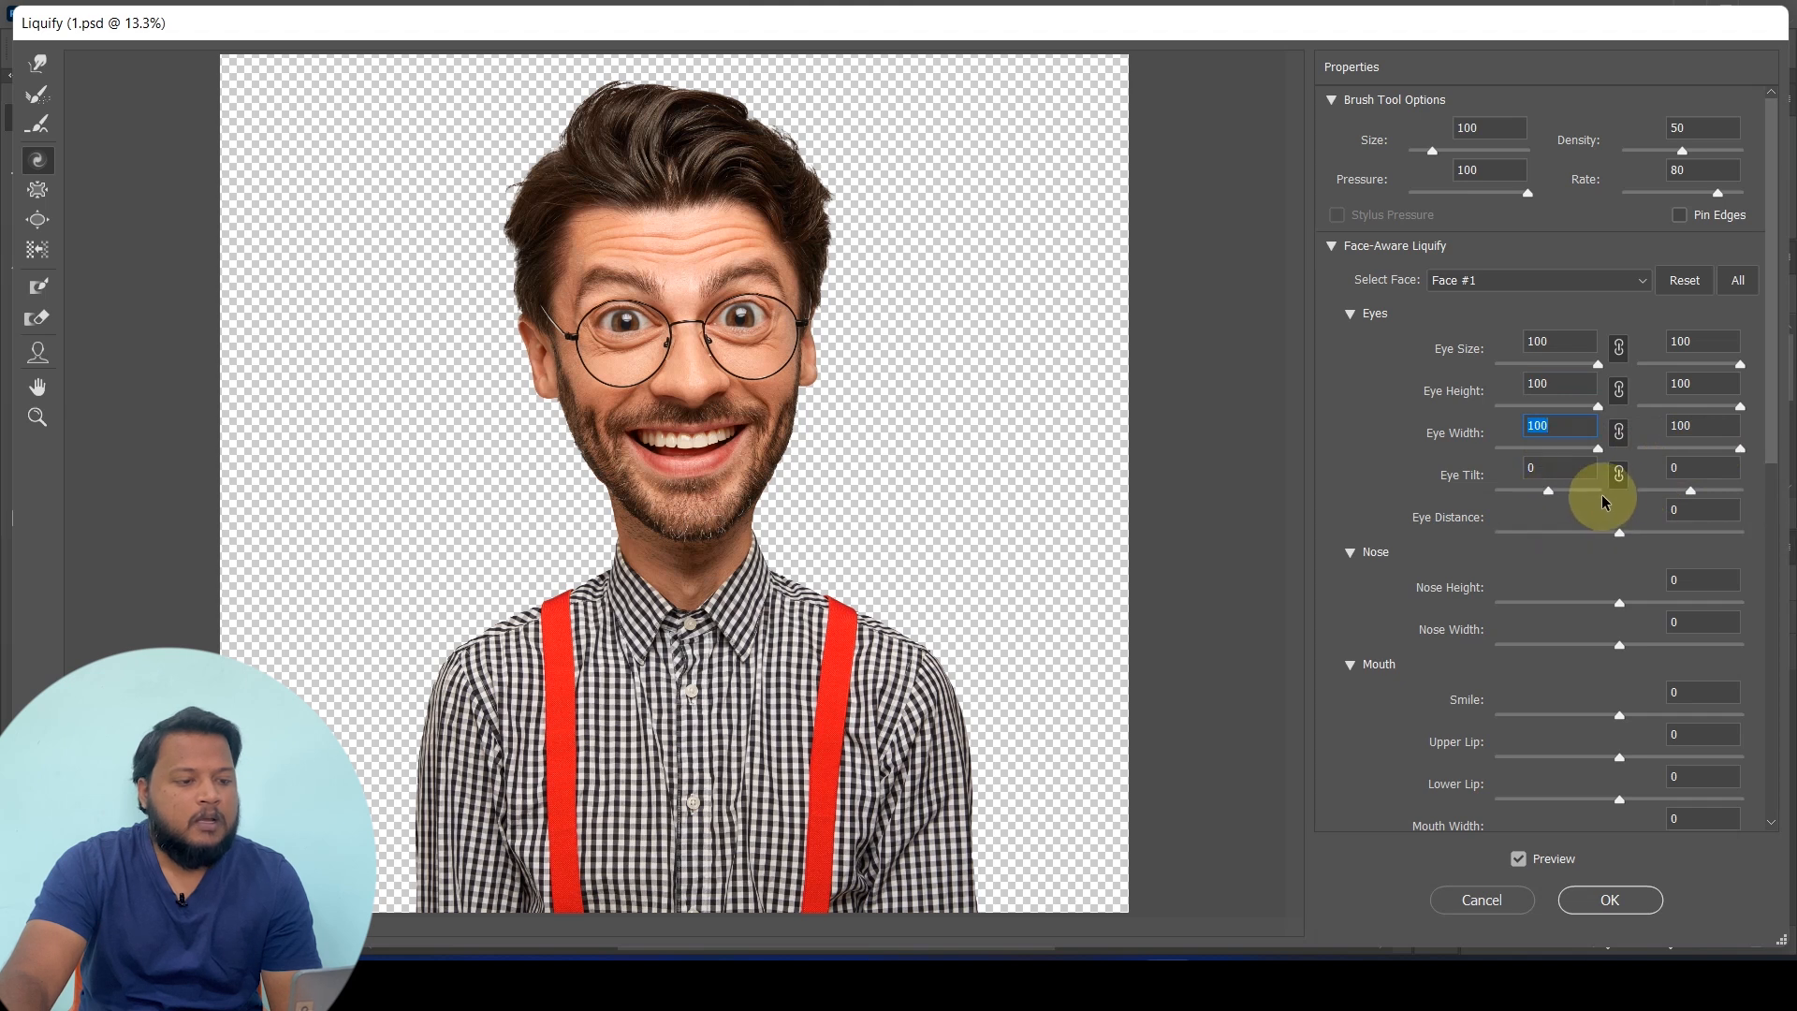
pyautogui.moveTo(1547, 498); pyautogui.dragTo(1502, 486)
pyautogui.moveTo(1533, 485)
pyautogui.mouseDown()
pyautogui.moveTo(1665, 487)
pyautogui.moveTo(1544, 494)
pyautogui.moveTo(1565, 496)
pyautogui.mouseUp()
pyautogui.hotkey('ctrl', 'z')
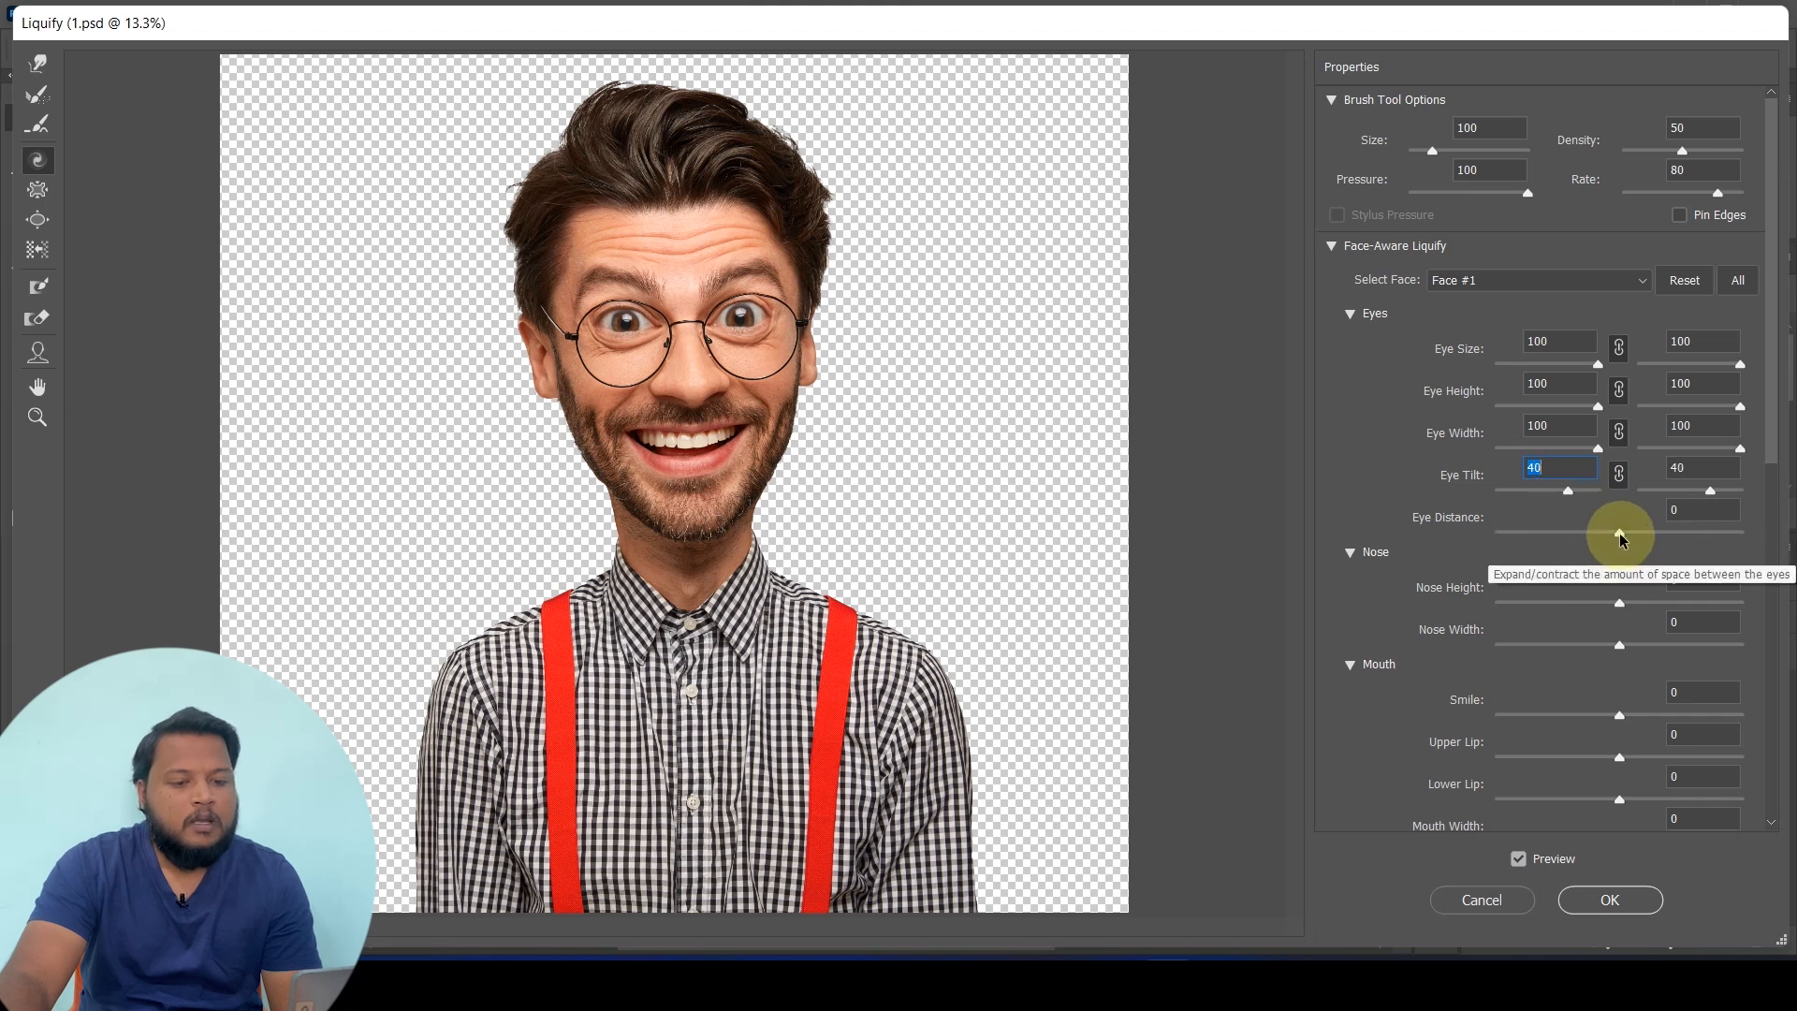
# Set Eye Distance to 10 and reshape the nose with Nose Height -100 and Nose Width 100
pyautogui.moveTo(1618, 531); pyautogui.dragTo(1638, 562)
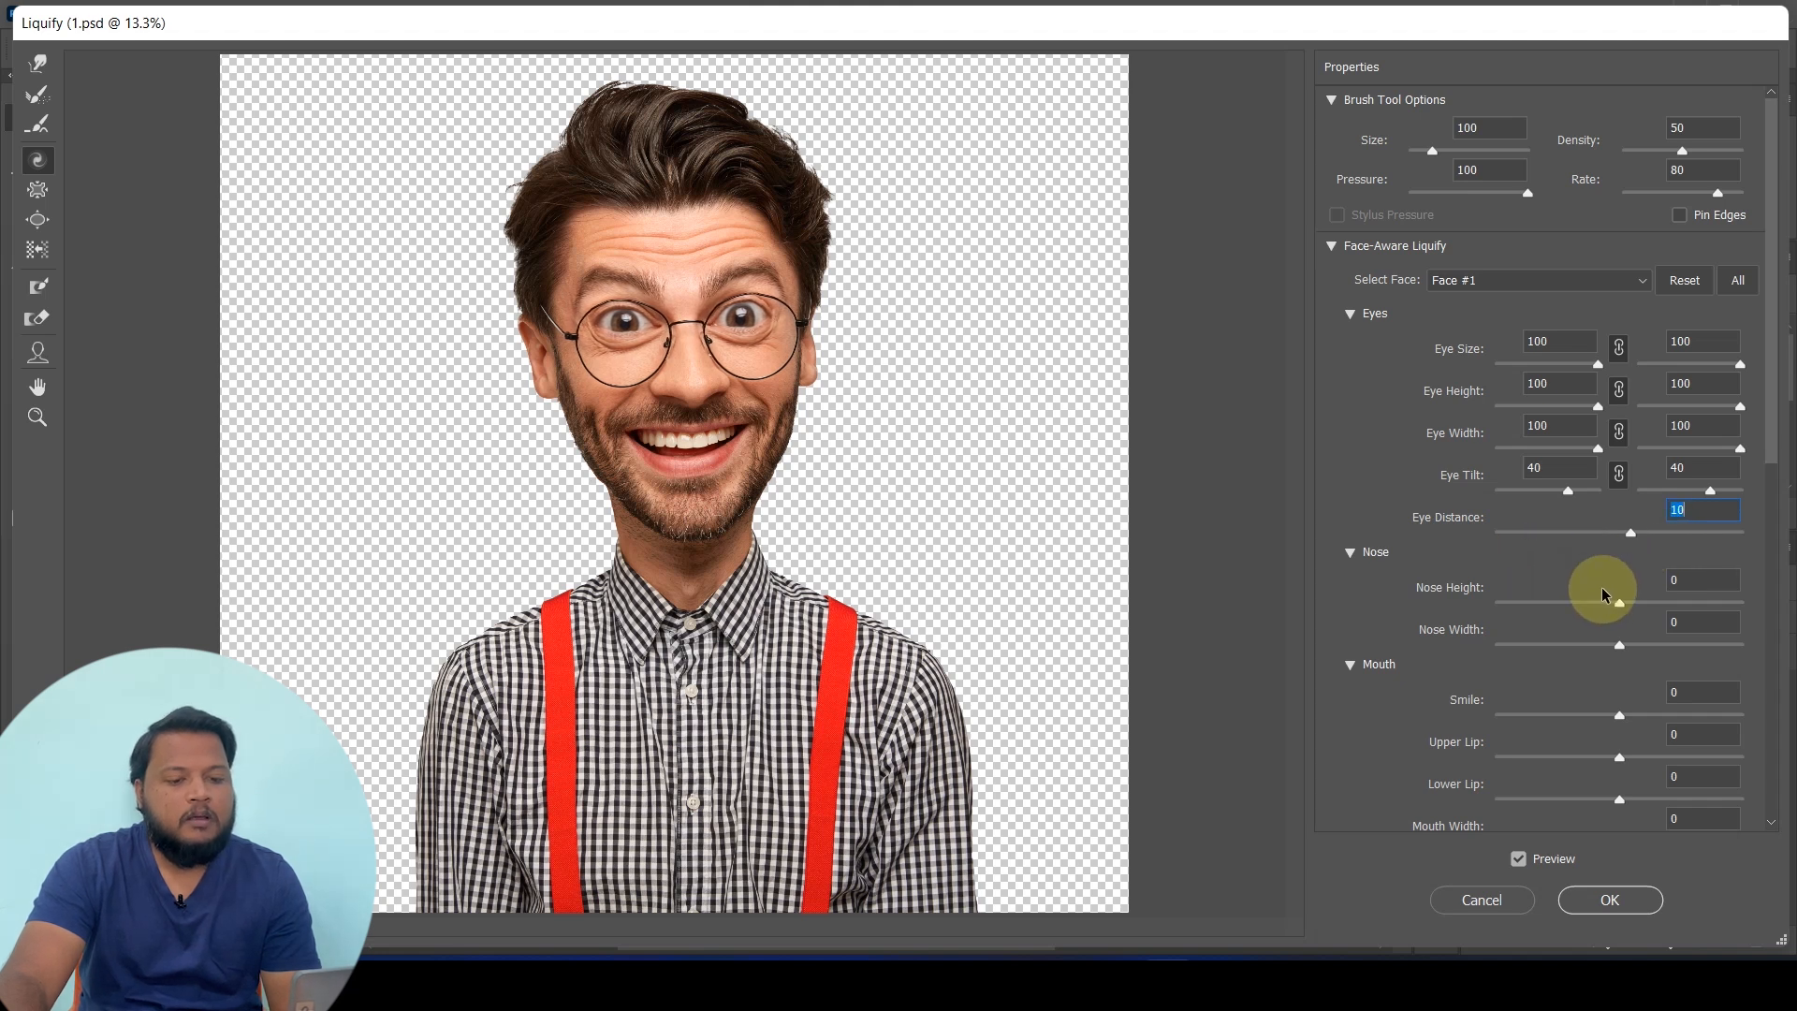
pyautogui.moveTo(1612, 602); pyautogui.dragTo(1425, 594)
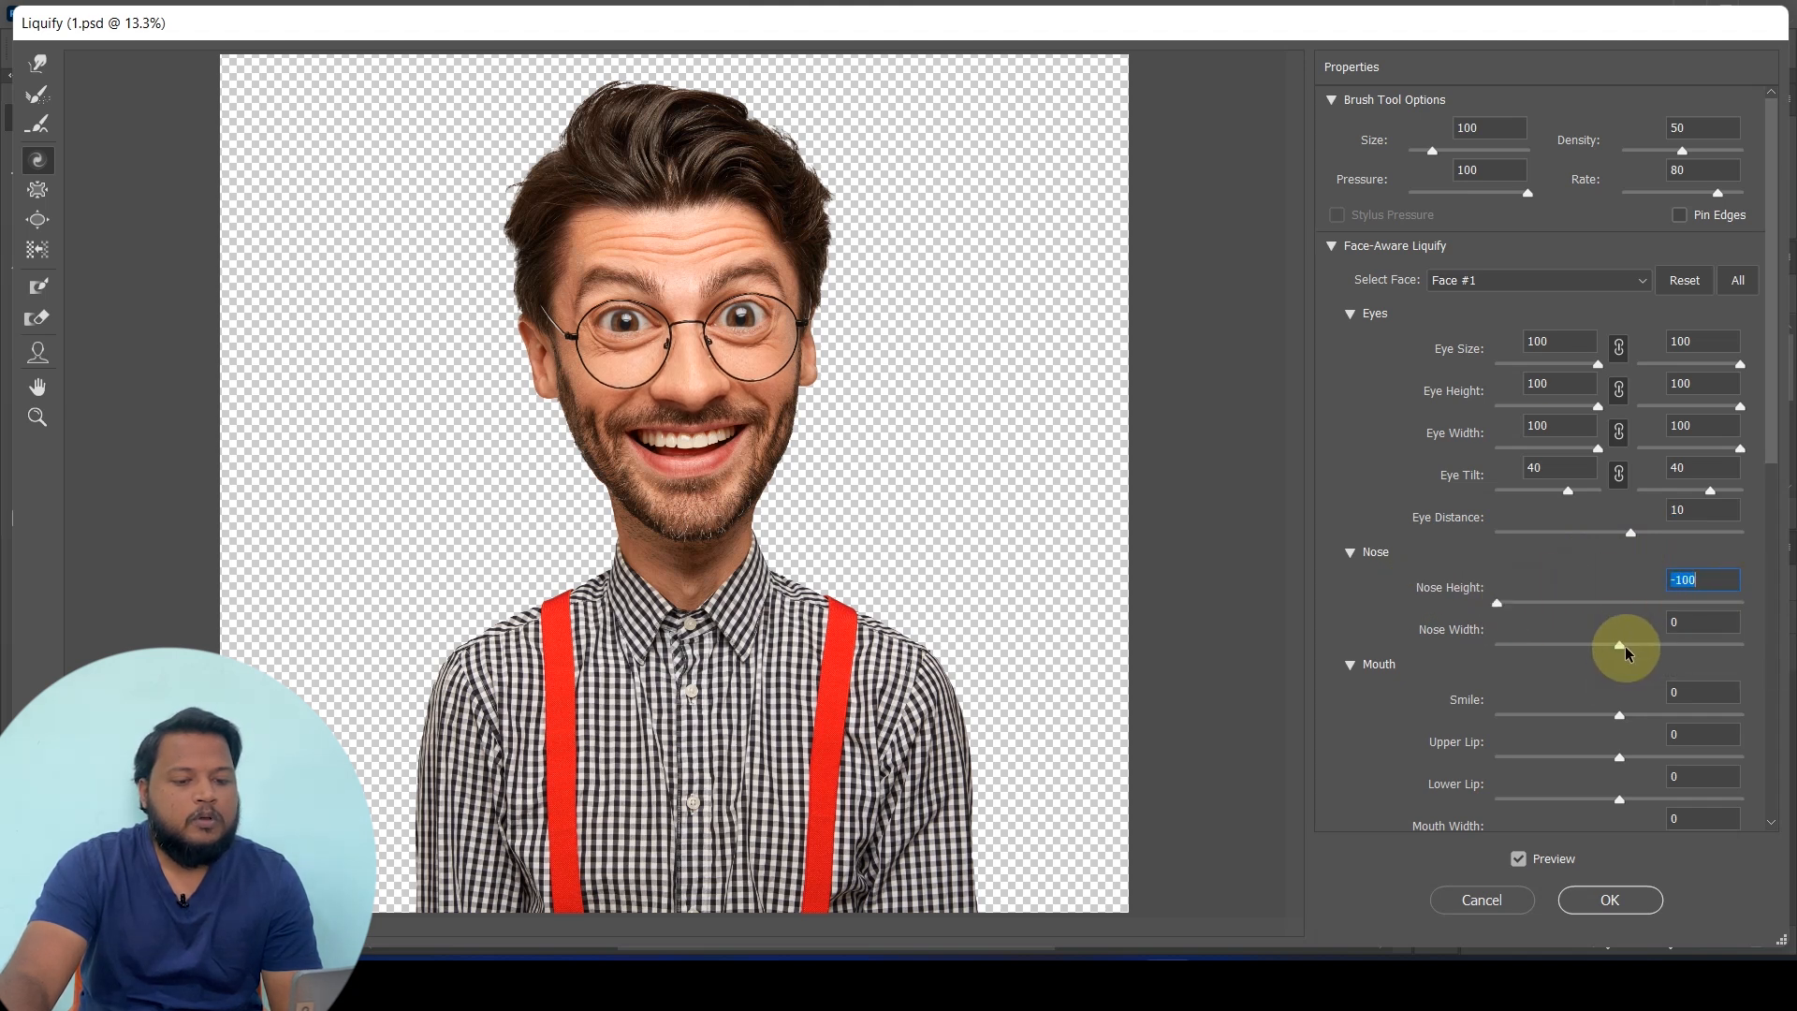
pyautogui.moveTo(1659, 645); pyautogui.dragTo(1767, 635)
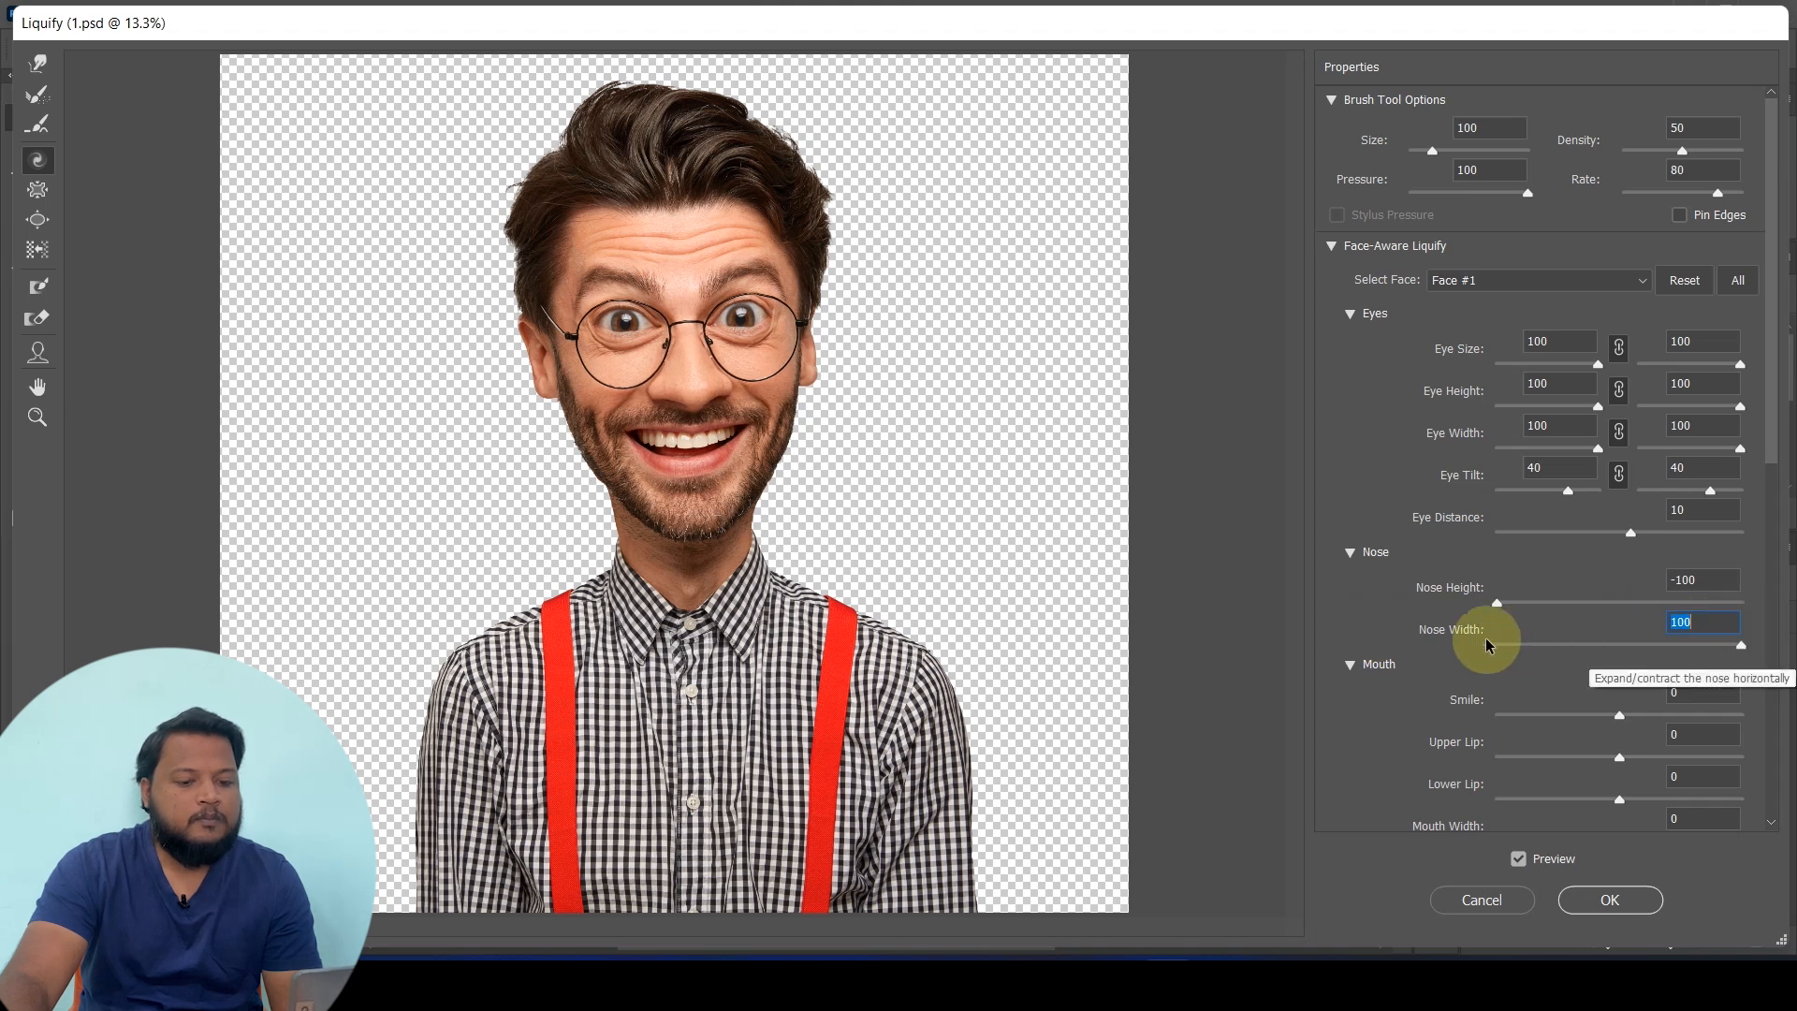
# Exaggerate the mouth with Smile 100, Upper Lip 100, Lower Lip -100, Mouth Width 100 and Mouth Height 100
pyautogui.scroll(-3, 1387, 638)
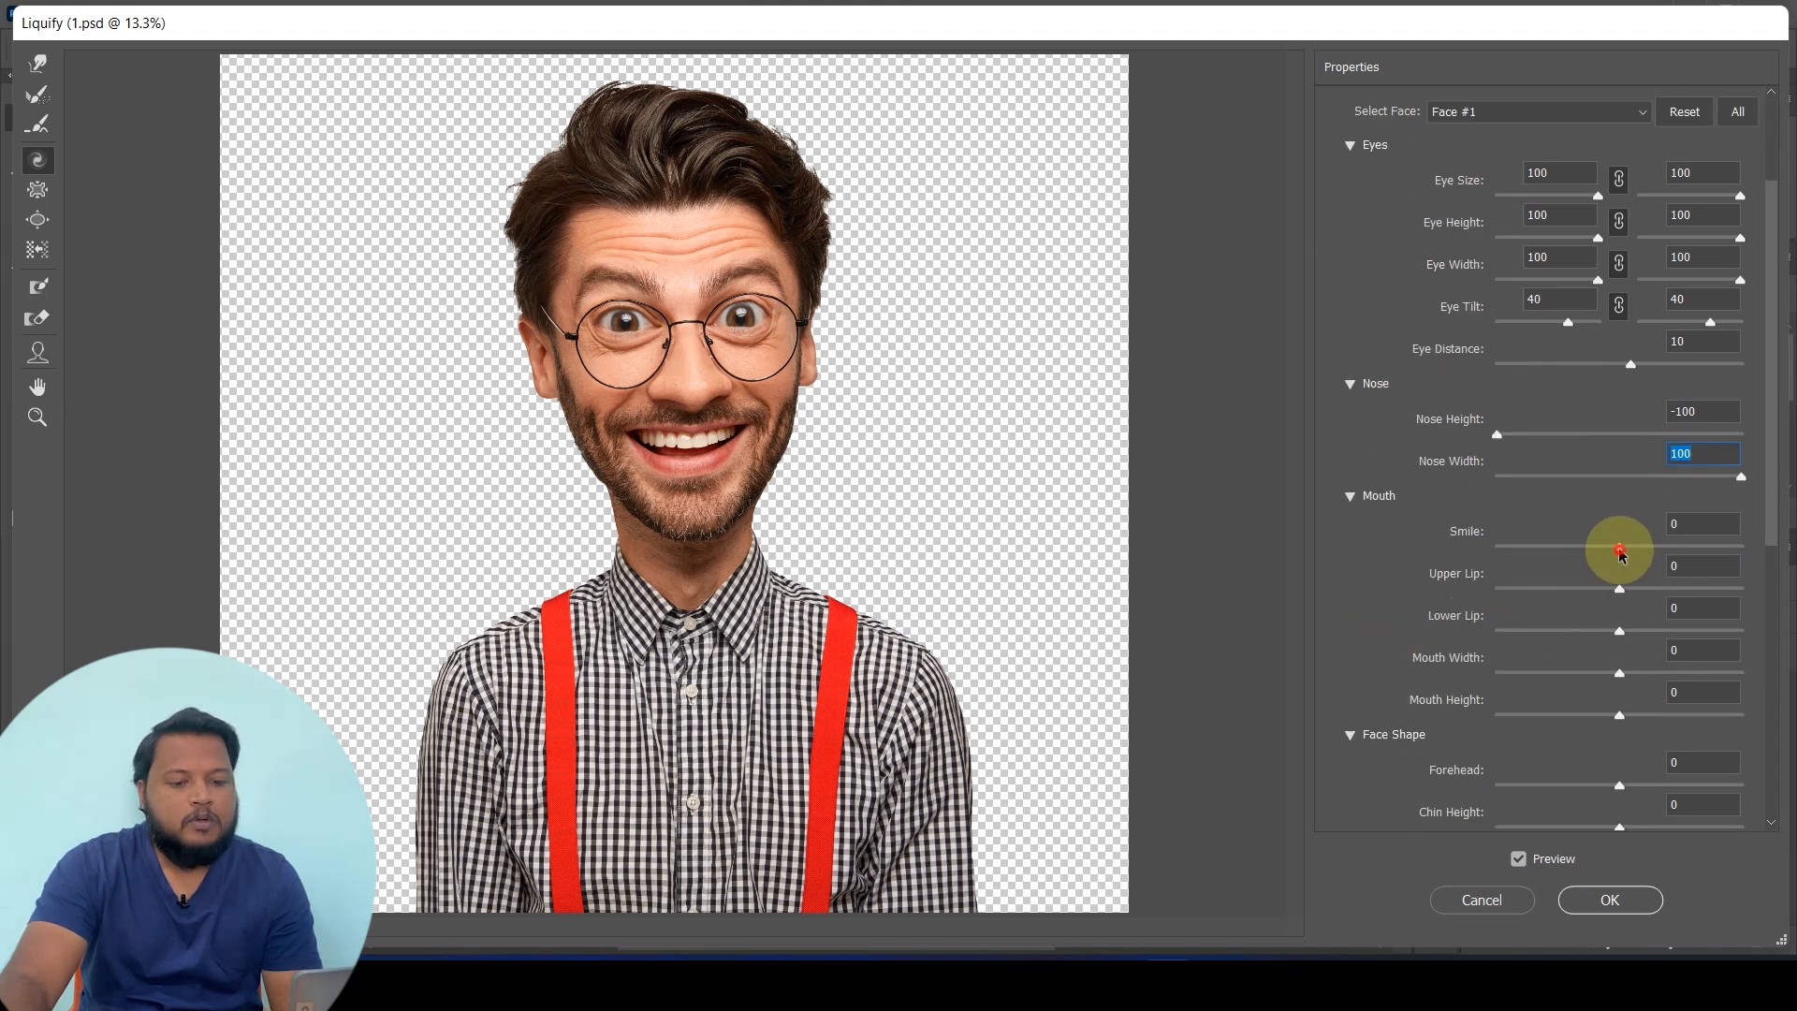
pyautogui.moveTo(1620, 549); pyautogui.dragTo(1789, 547)
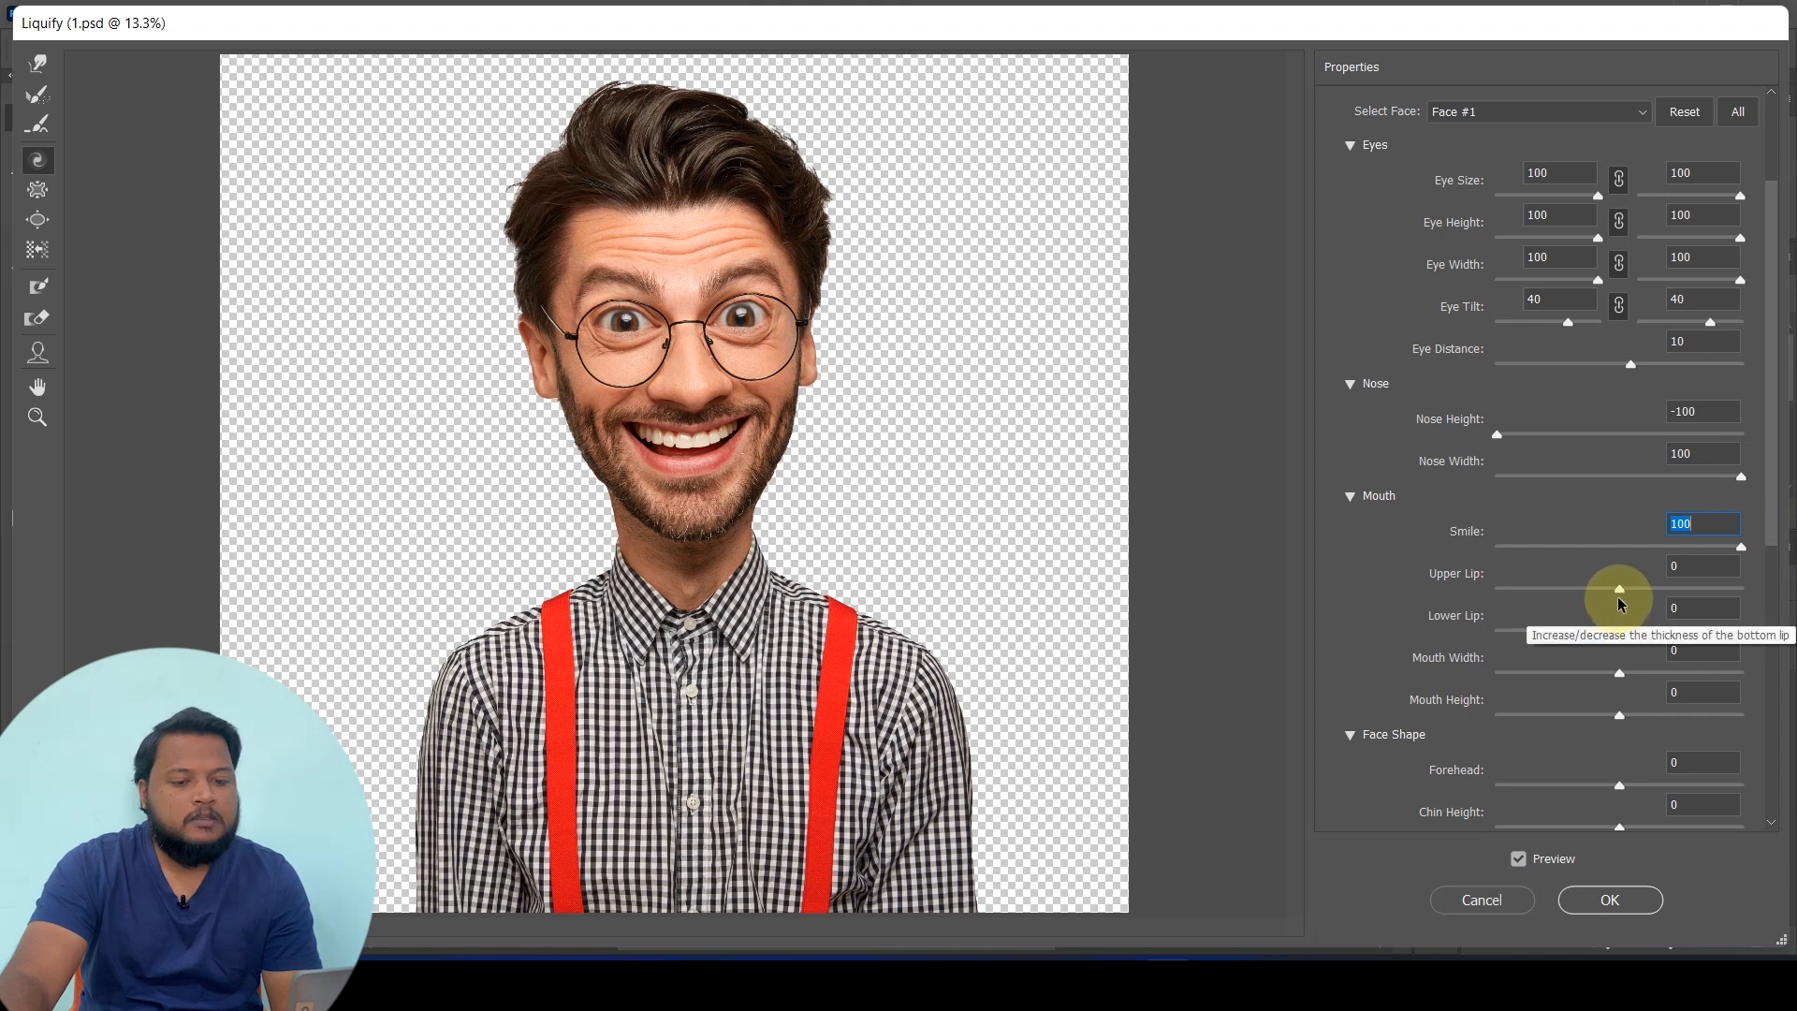
pyautogui.moveTo(1617, 588); pyautogui.dragTo(1792, 591)
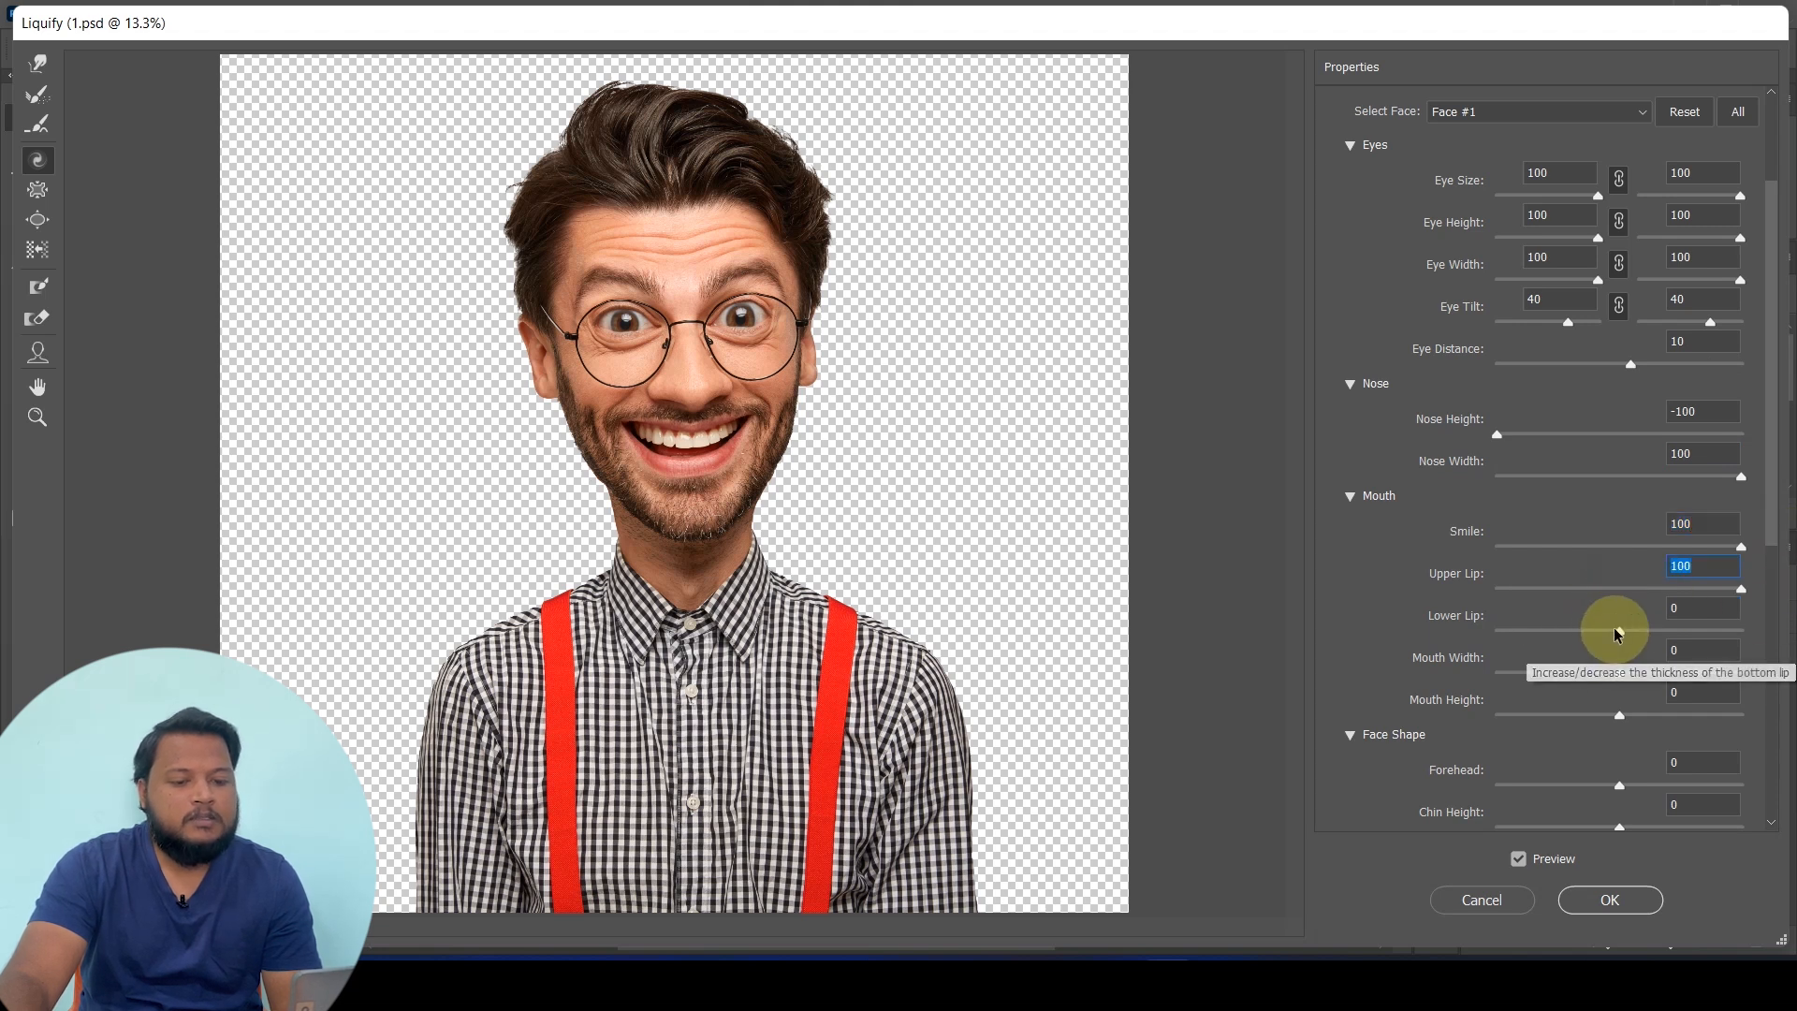
pyautogui.moveTo(1623, 627); pyautogui.dragTo(1794, 633)
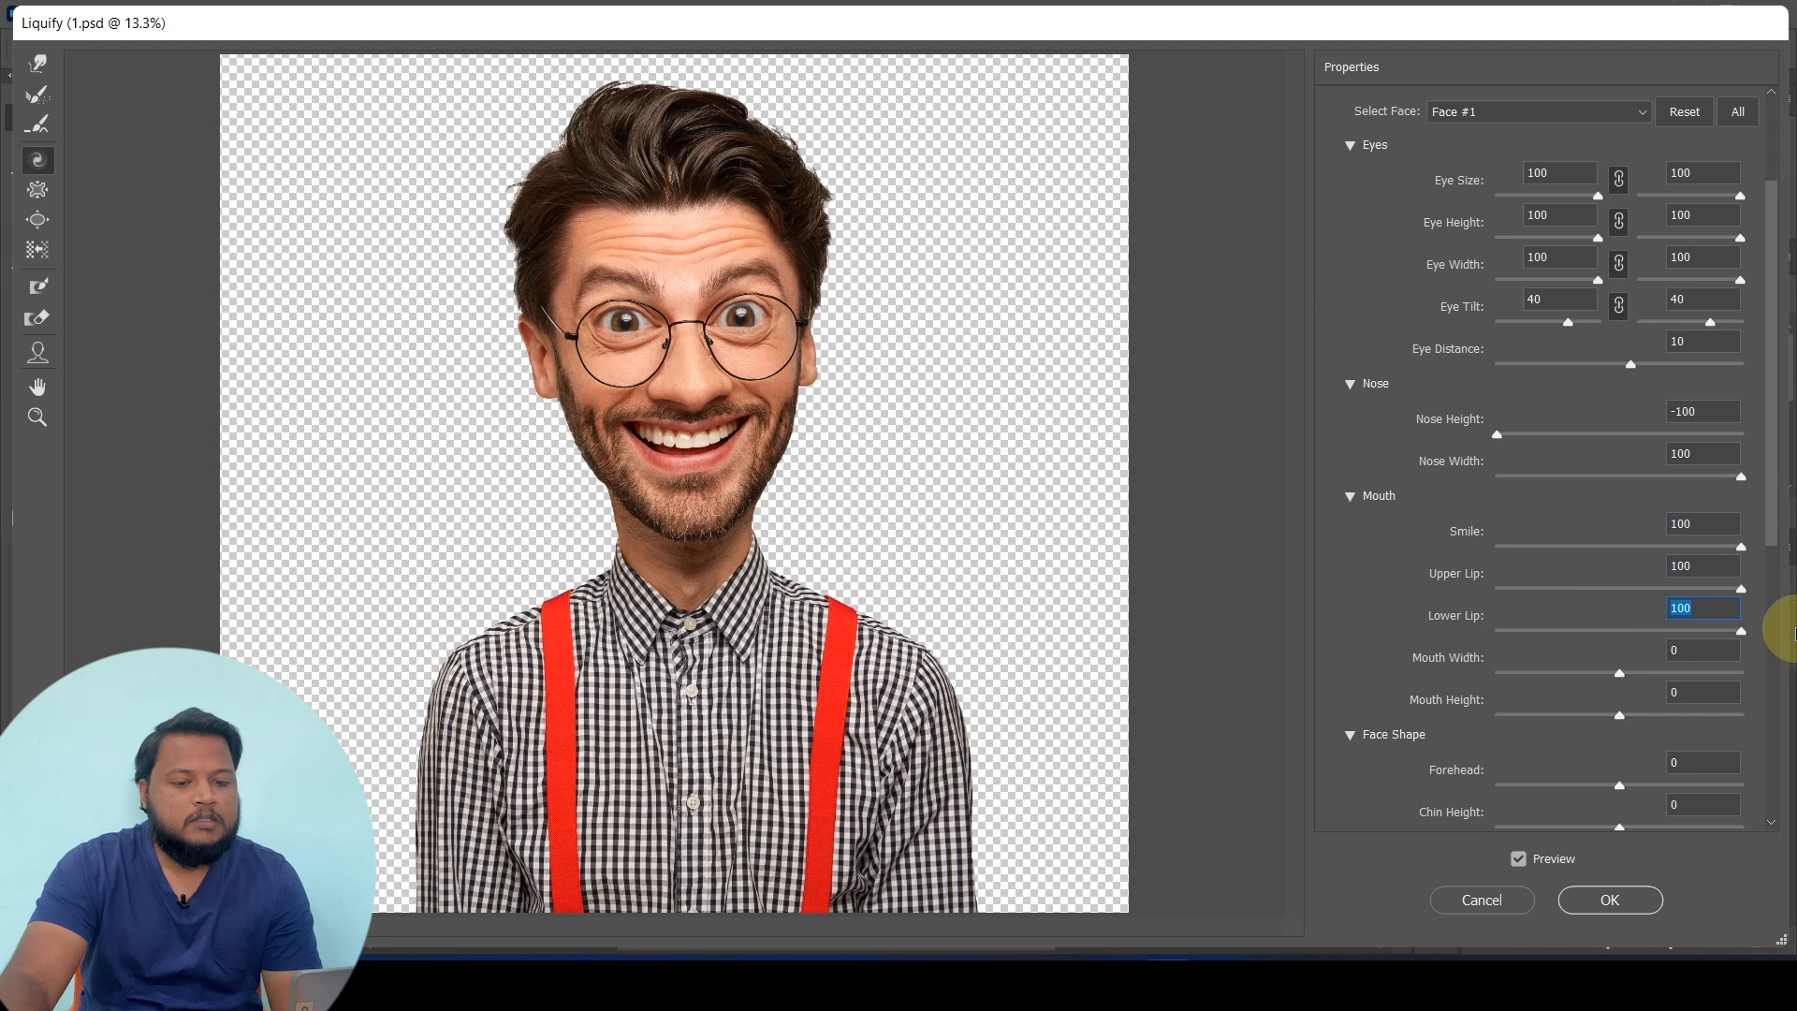
pyautogui.moveTo(1732, 630); pyautogui.dragTo(1444, 634)
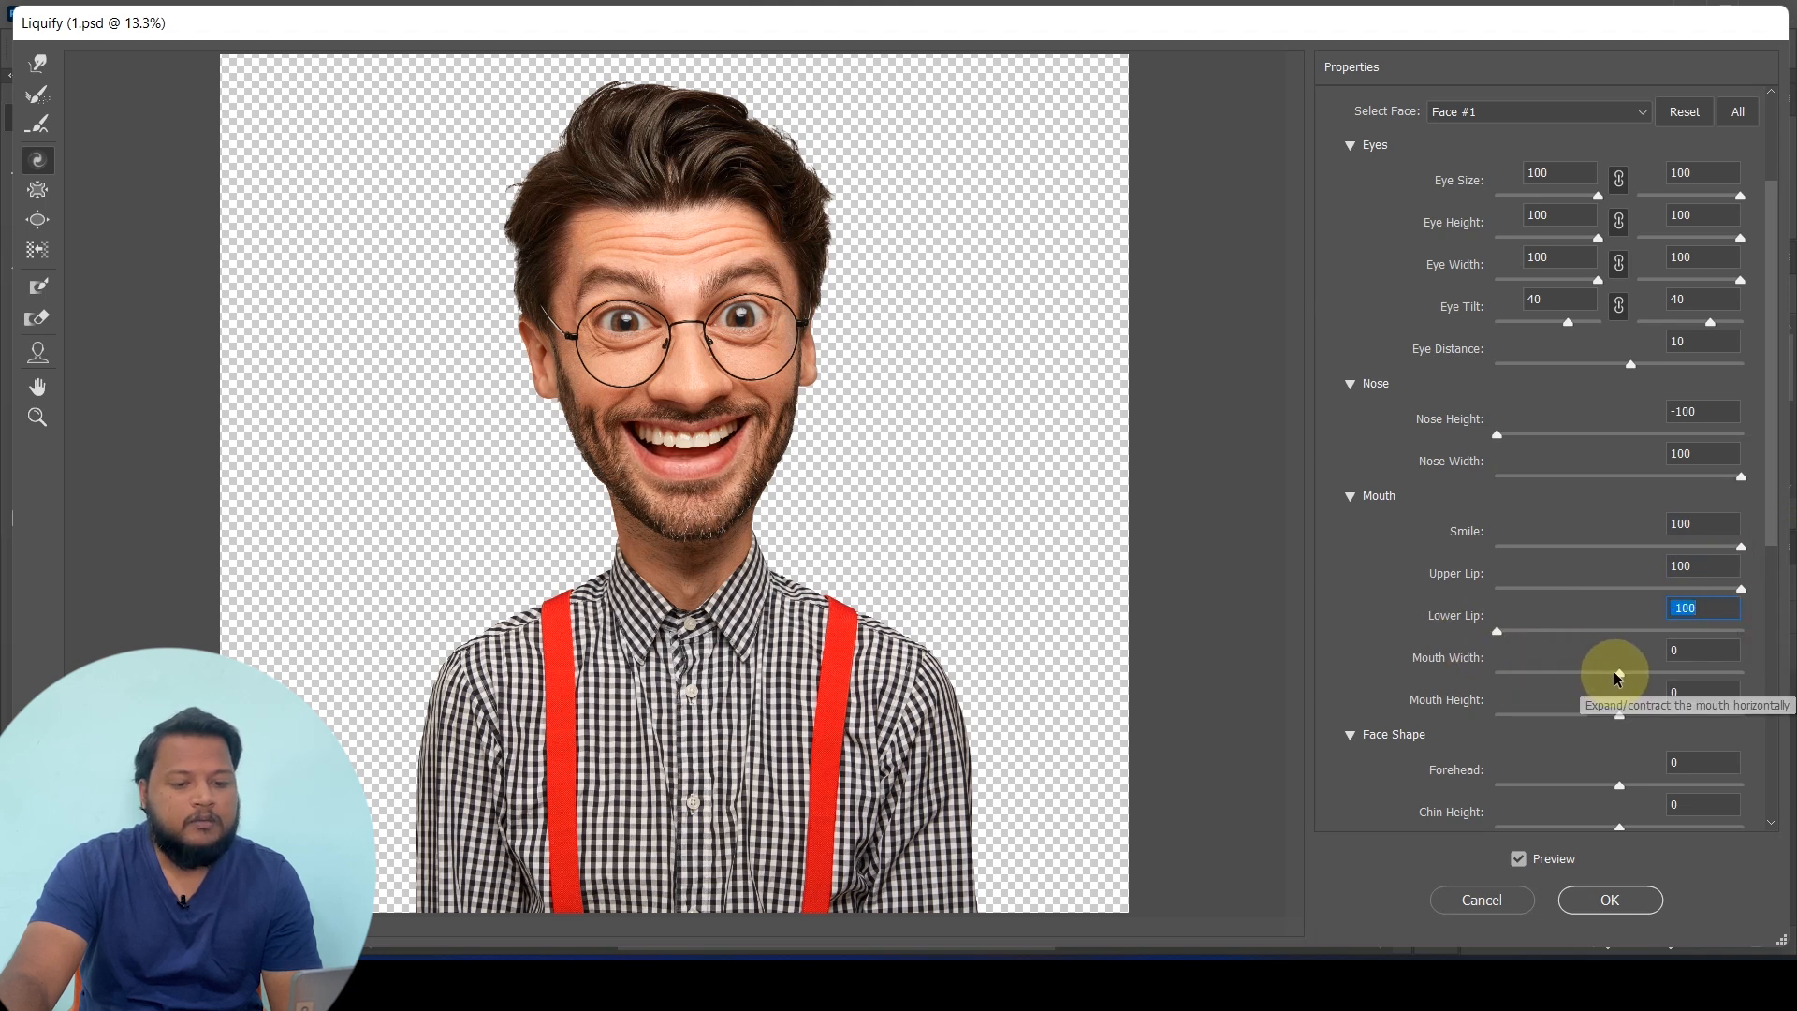
pyautogui.moveTo(1617, 674); pyautogui.dragTo(1763, 681)
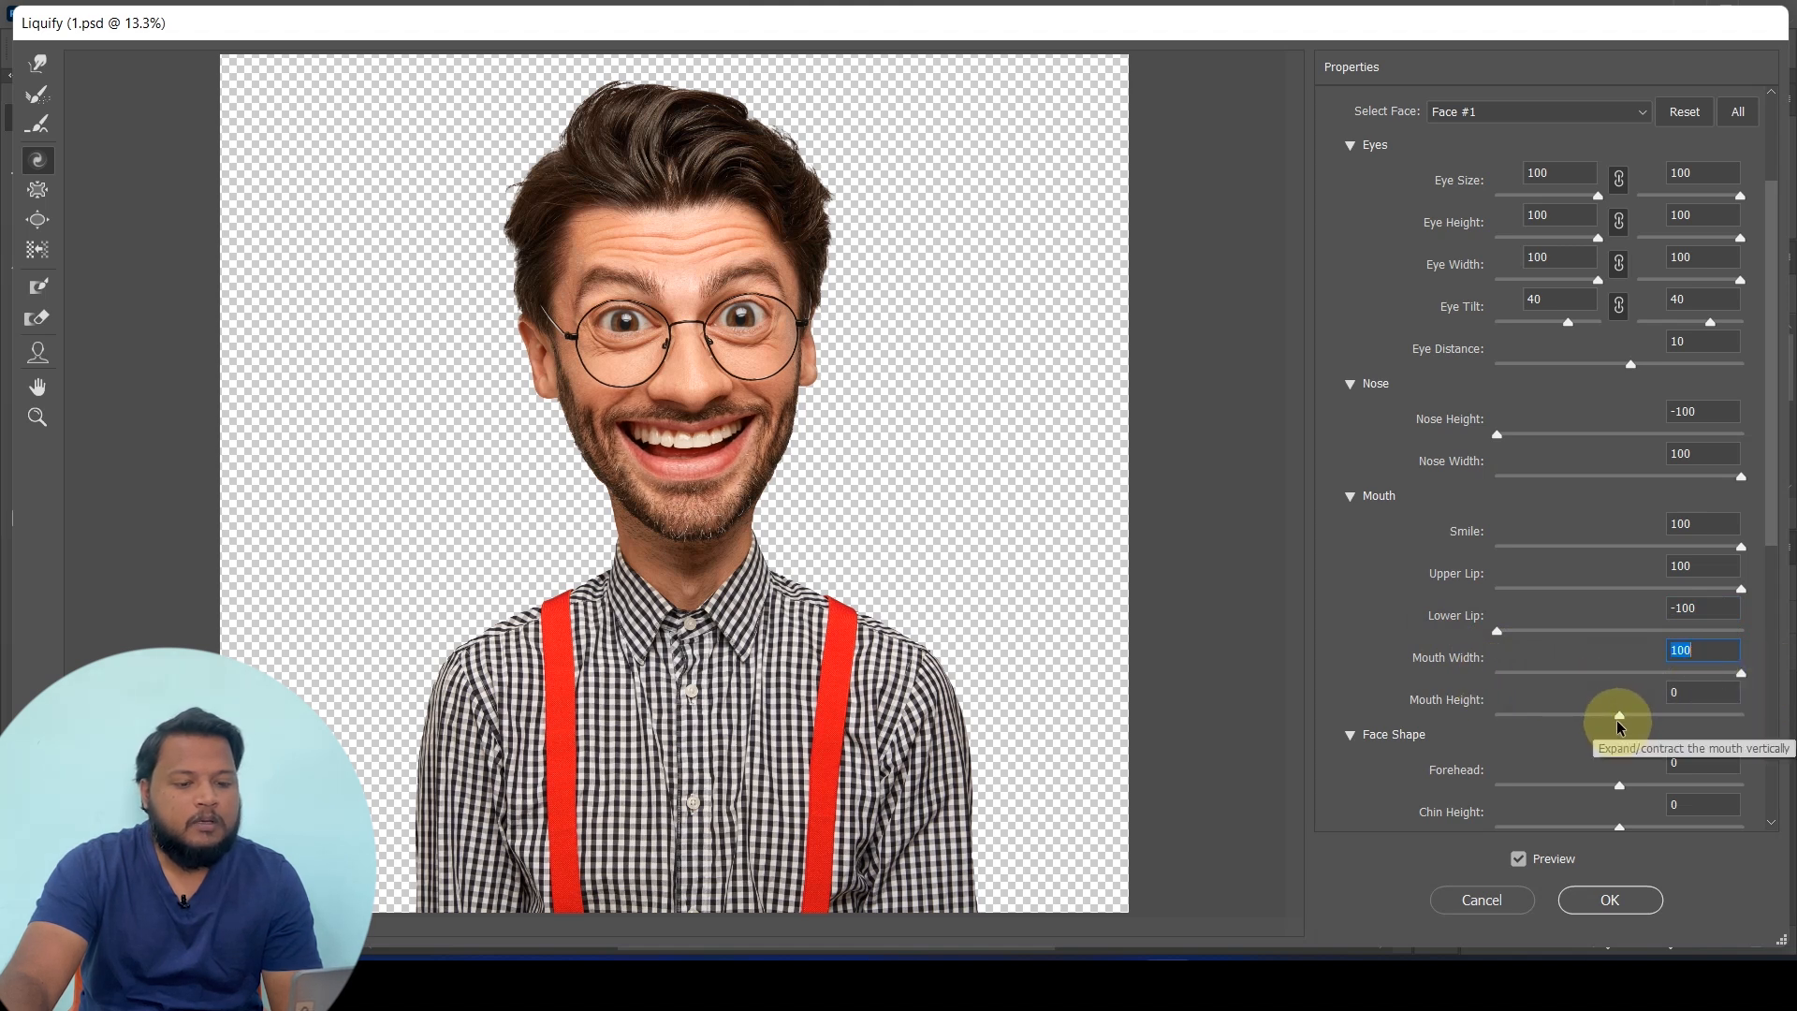
pyautogui.moveTo(1619, 716); pyautogui.dragTo(1795, 717)
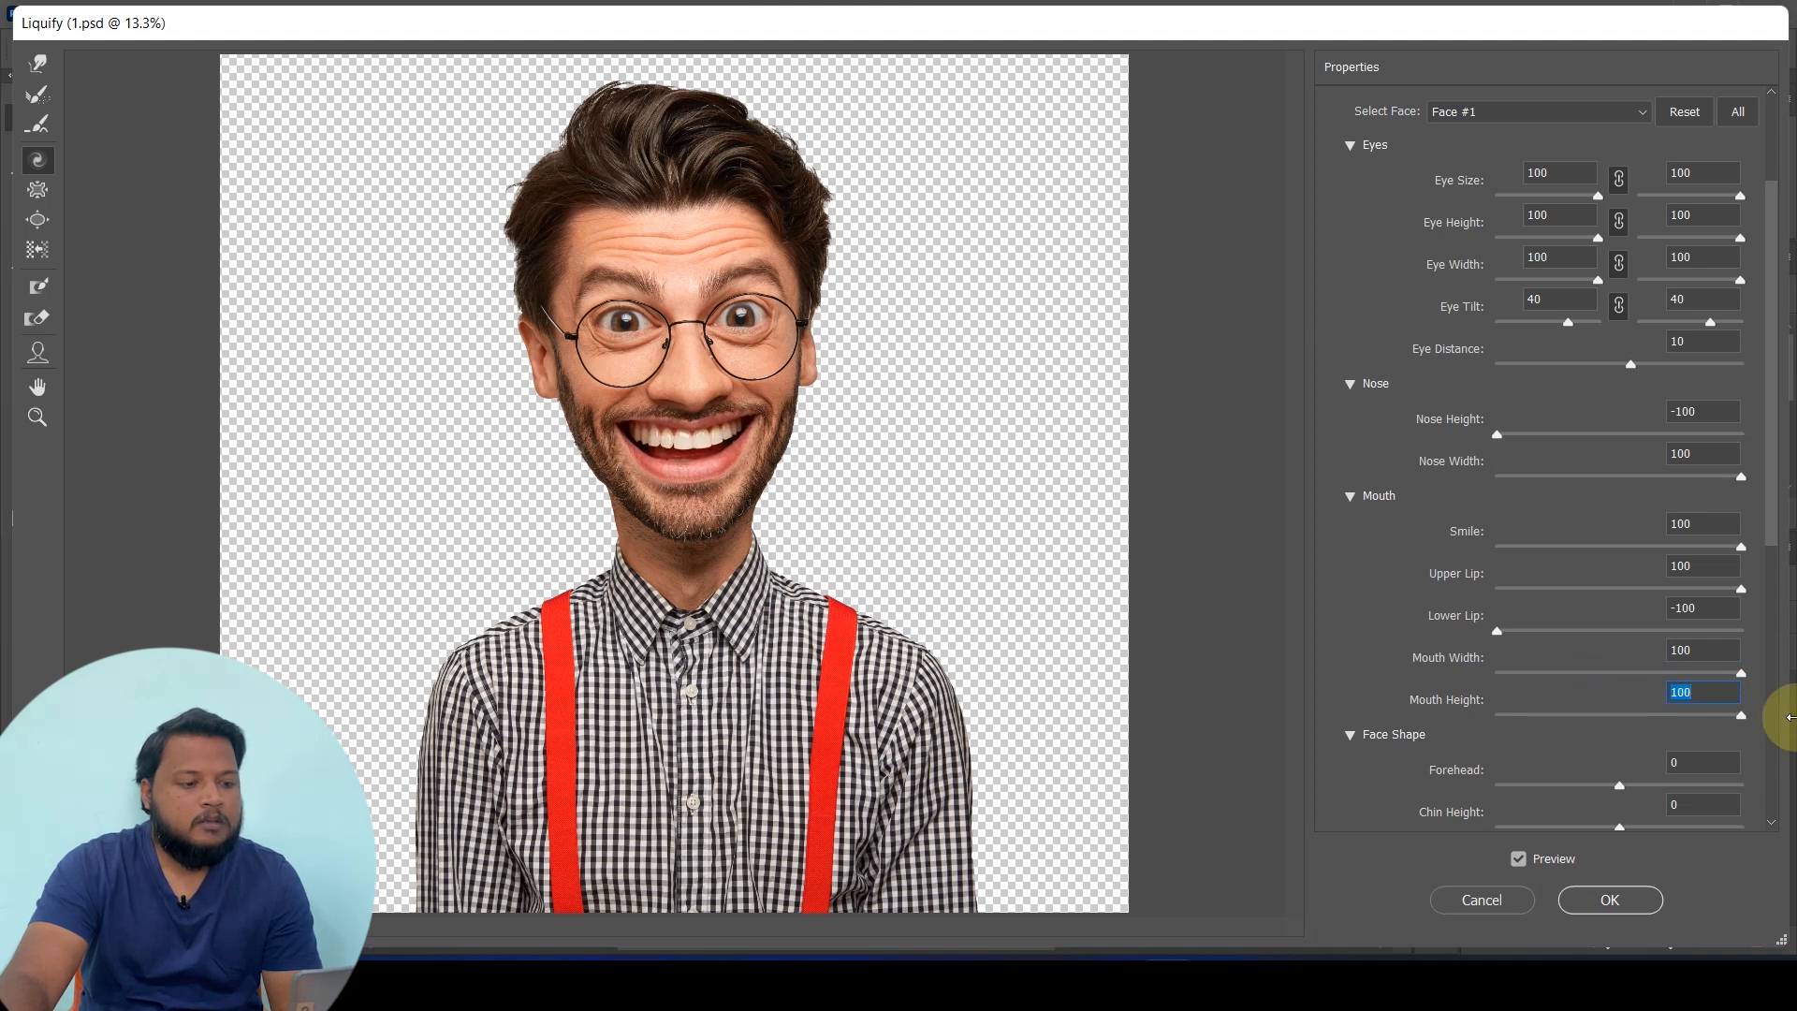
# Adjust the face shape with Forehead 100, Chin Height -100, Jawline -100 and Face Width -24
pyautogui.scroll(-1, 1507, 722)
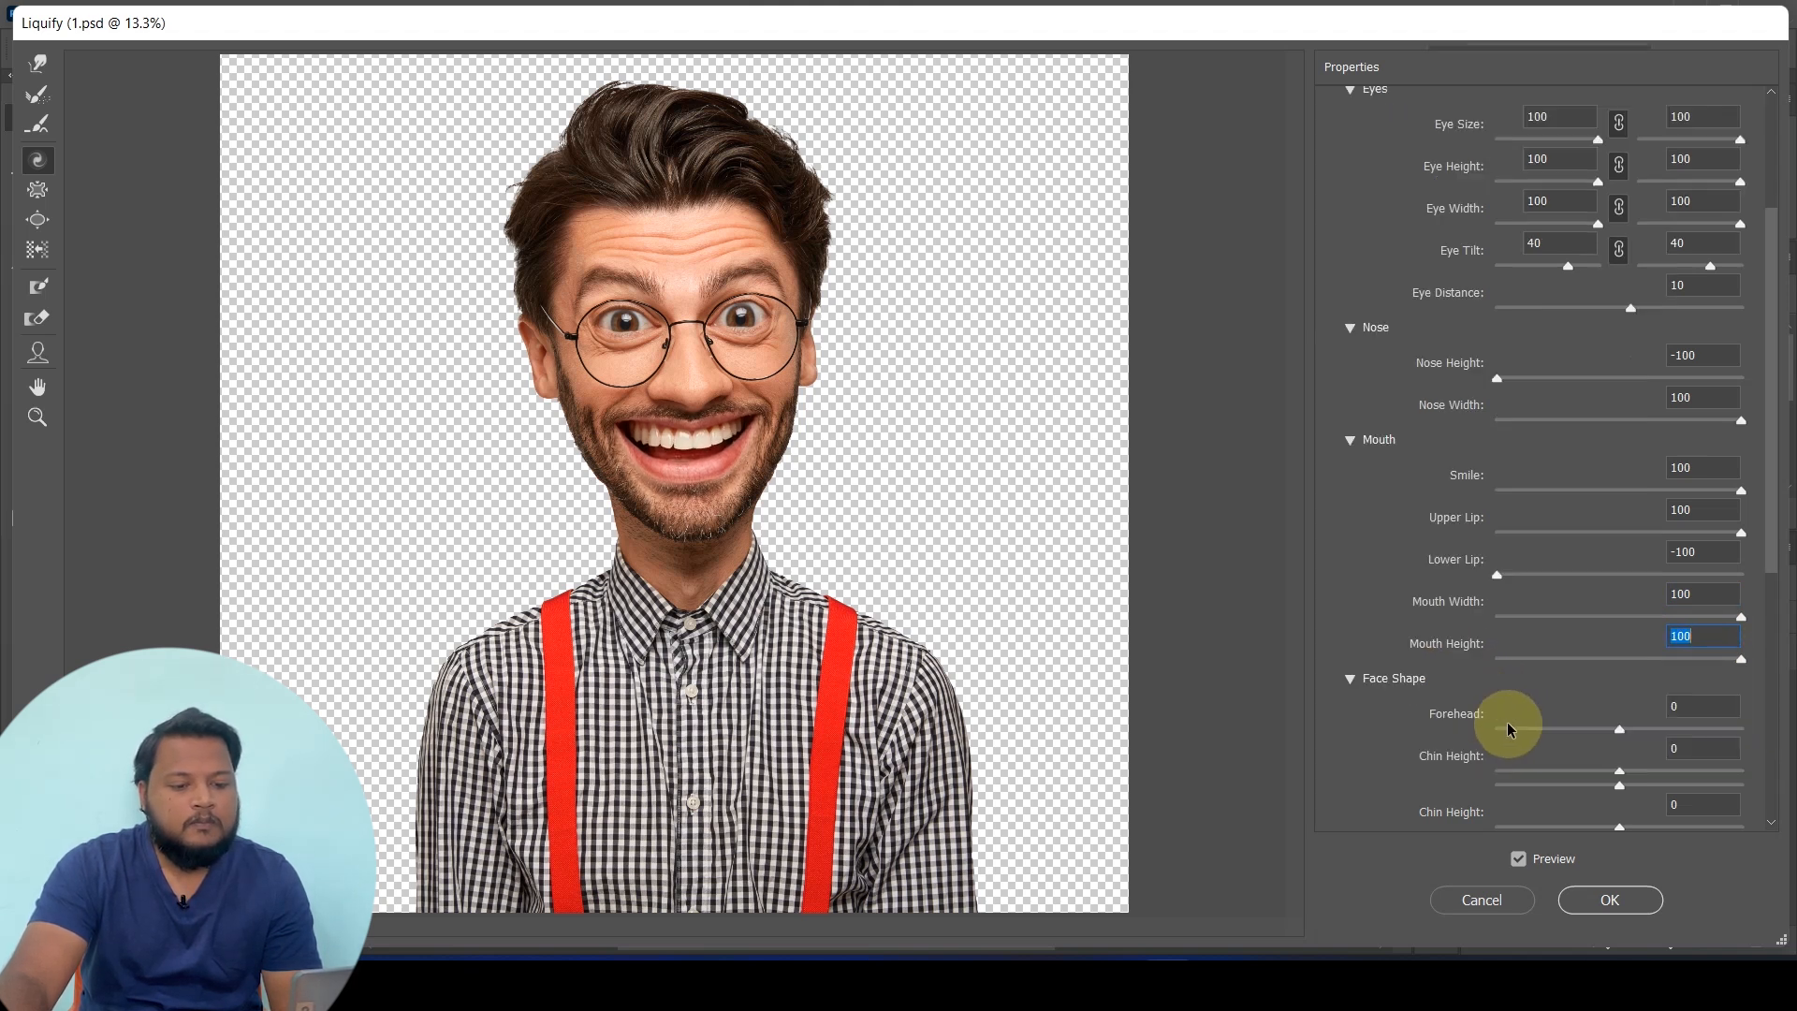
pyautogui.scroll(-2, 1507, 722)
pyautogui.moveTo(1617, 615); pyautogui.dragTo(1790, 641)
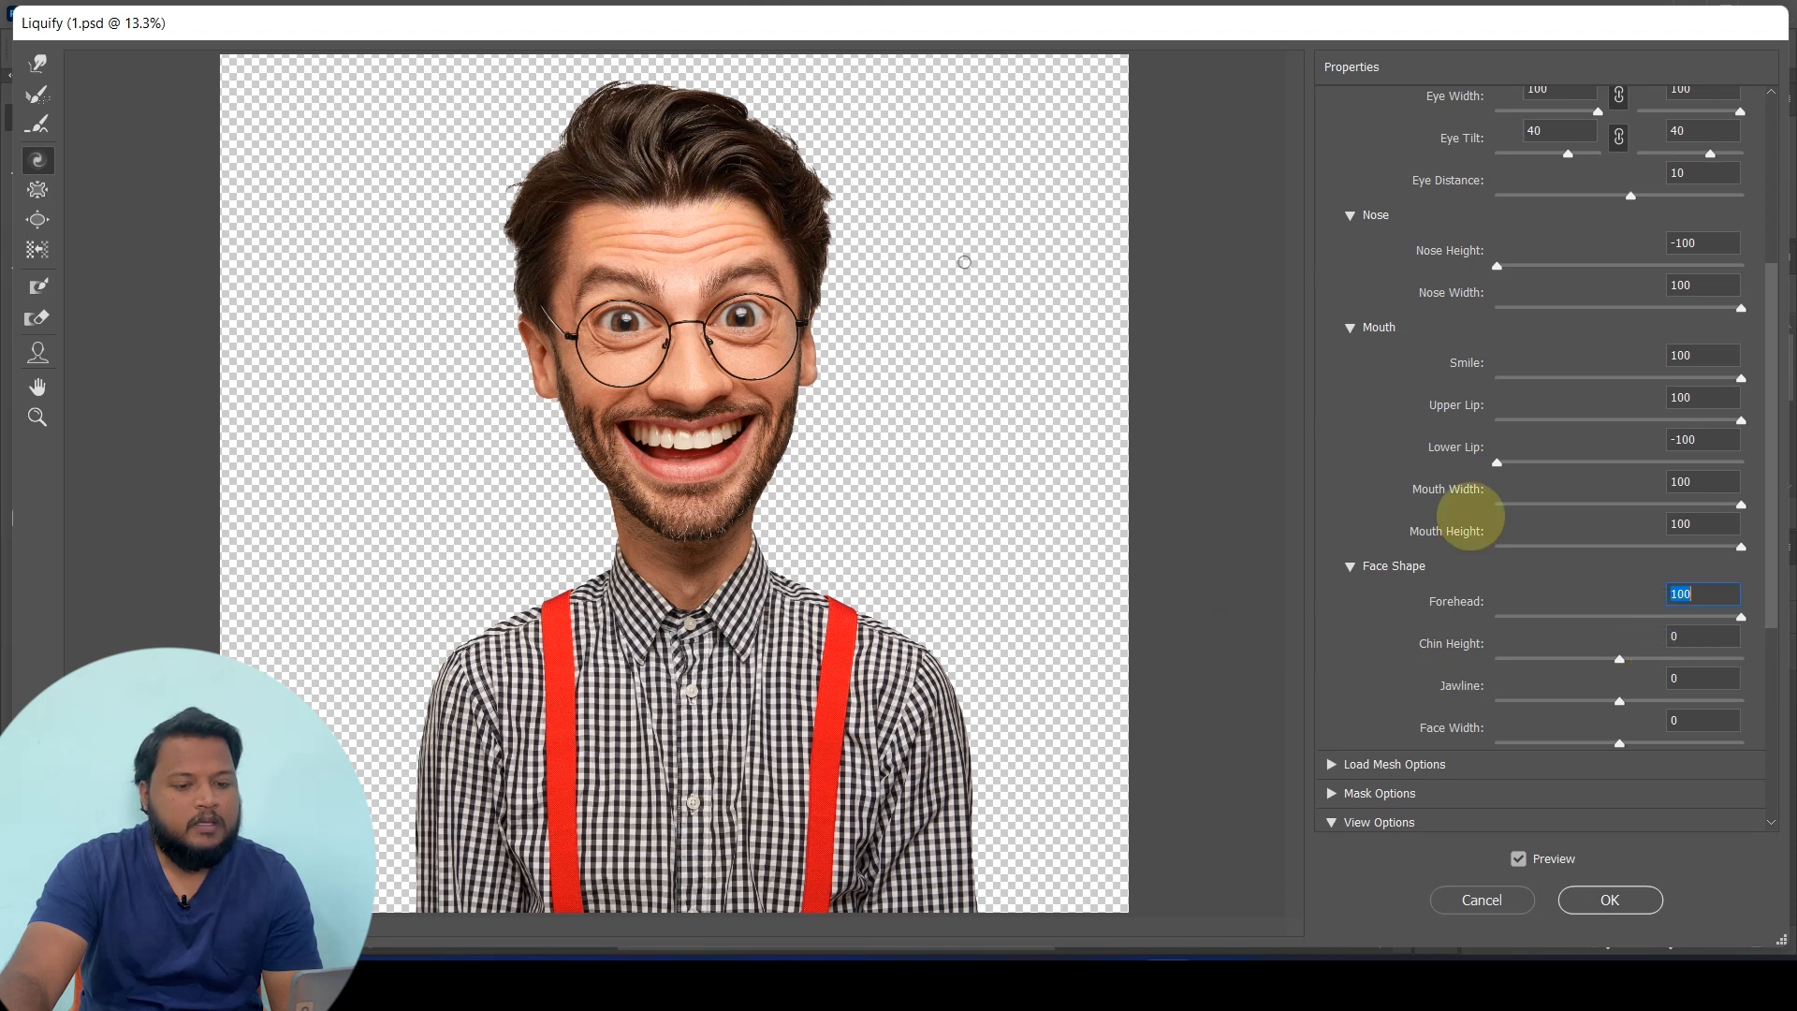
pyautogui.moveTo(1621, 663); pyautogui.dragTo(1488, 666)
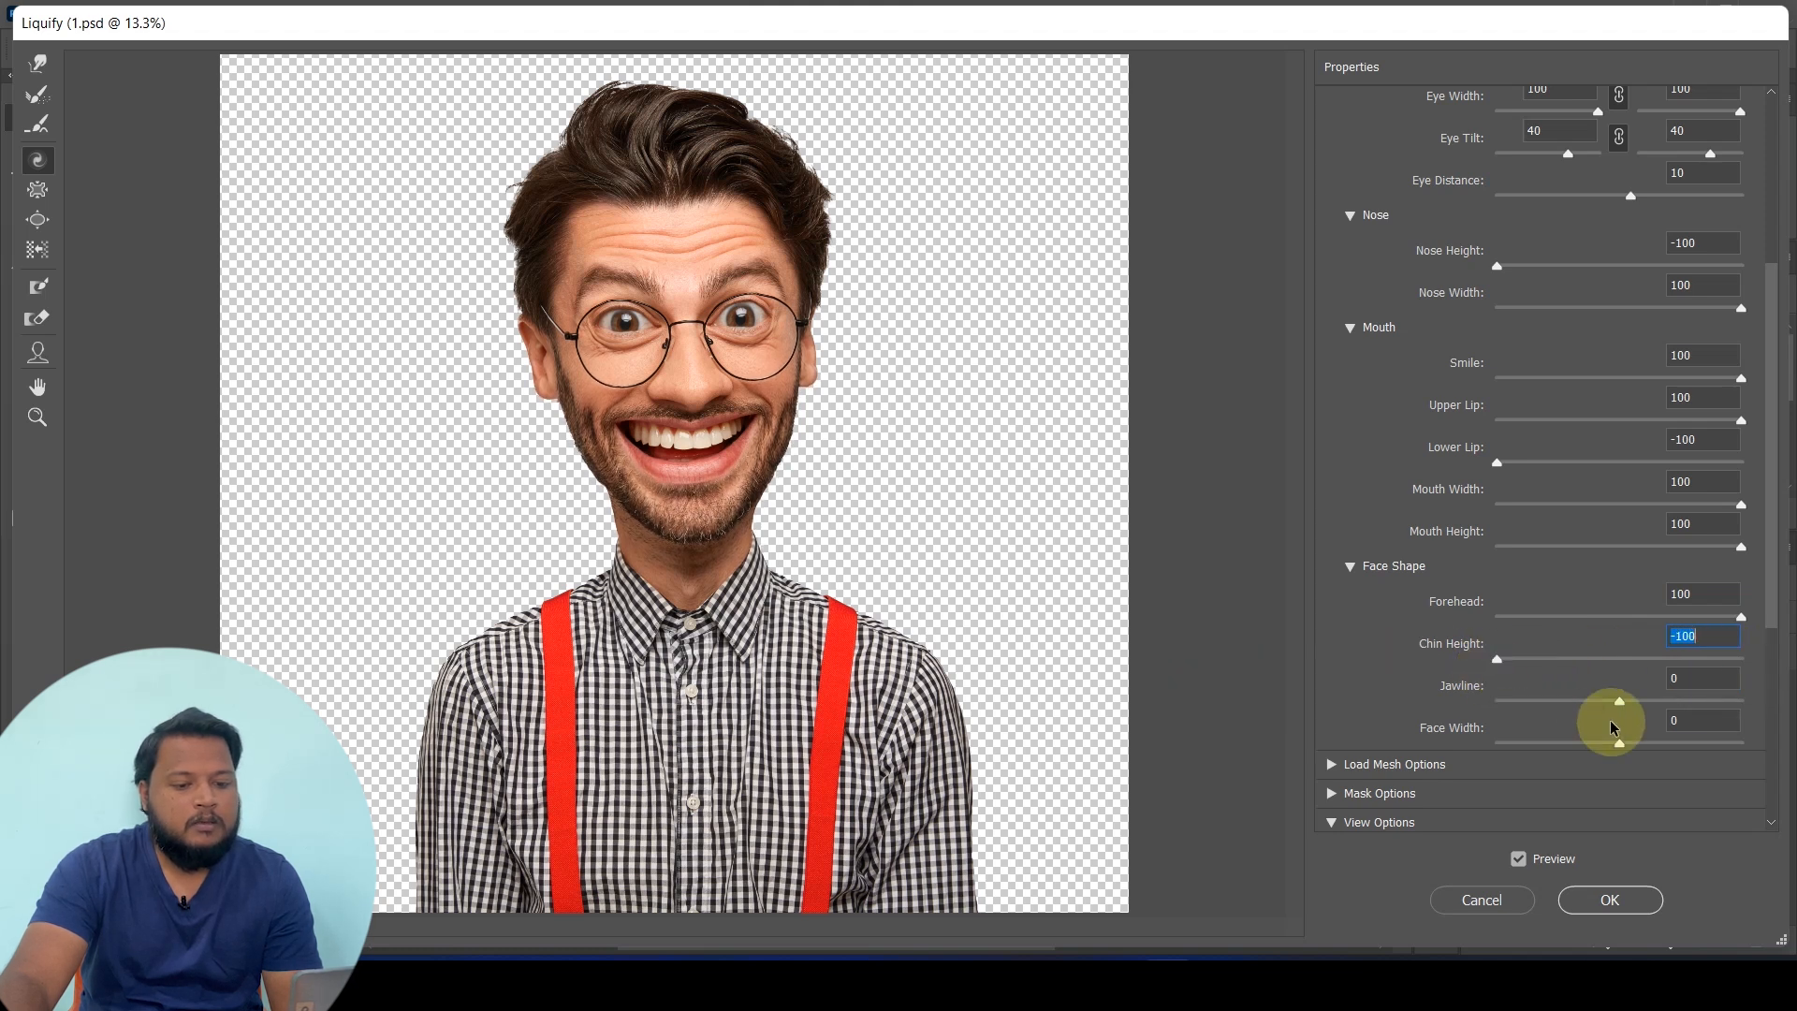
pyautogui.moveTo(1621, 702); pyautogui.dragTo(1434, 704)
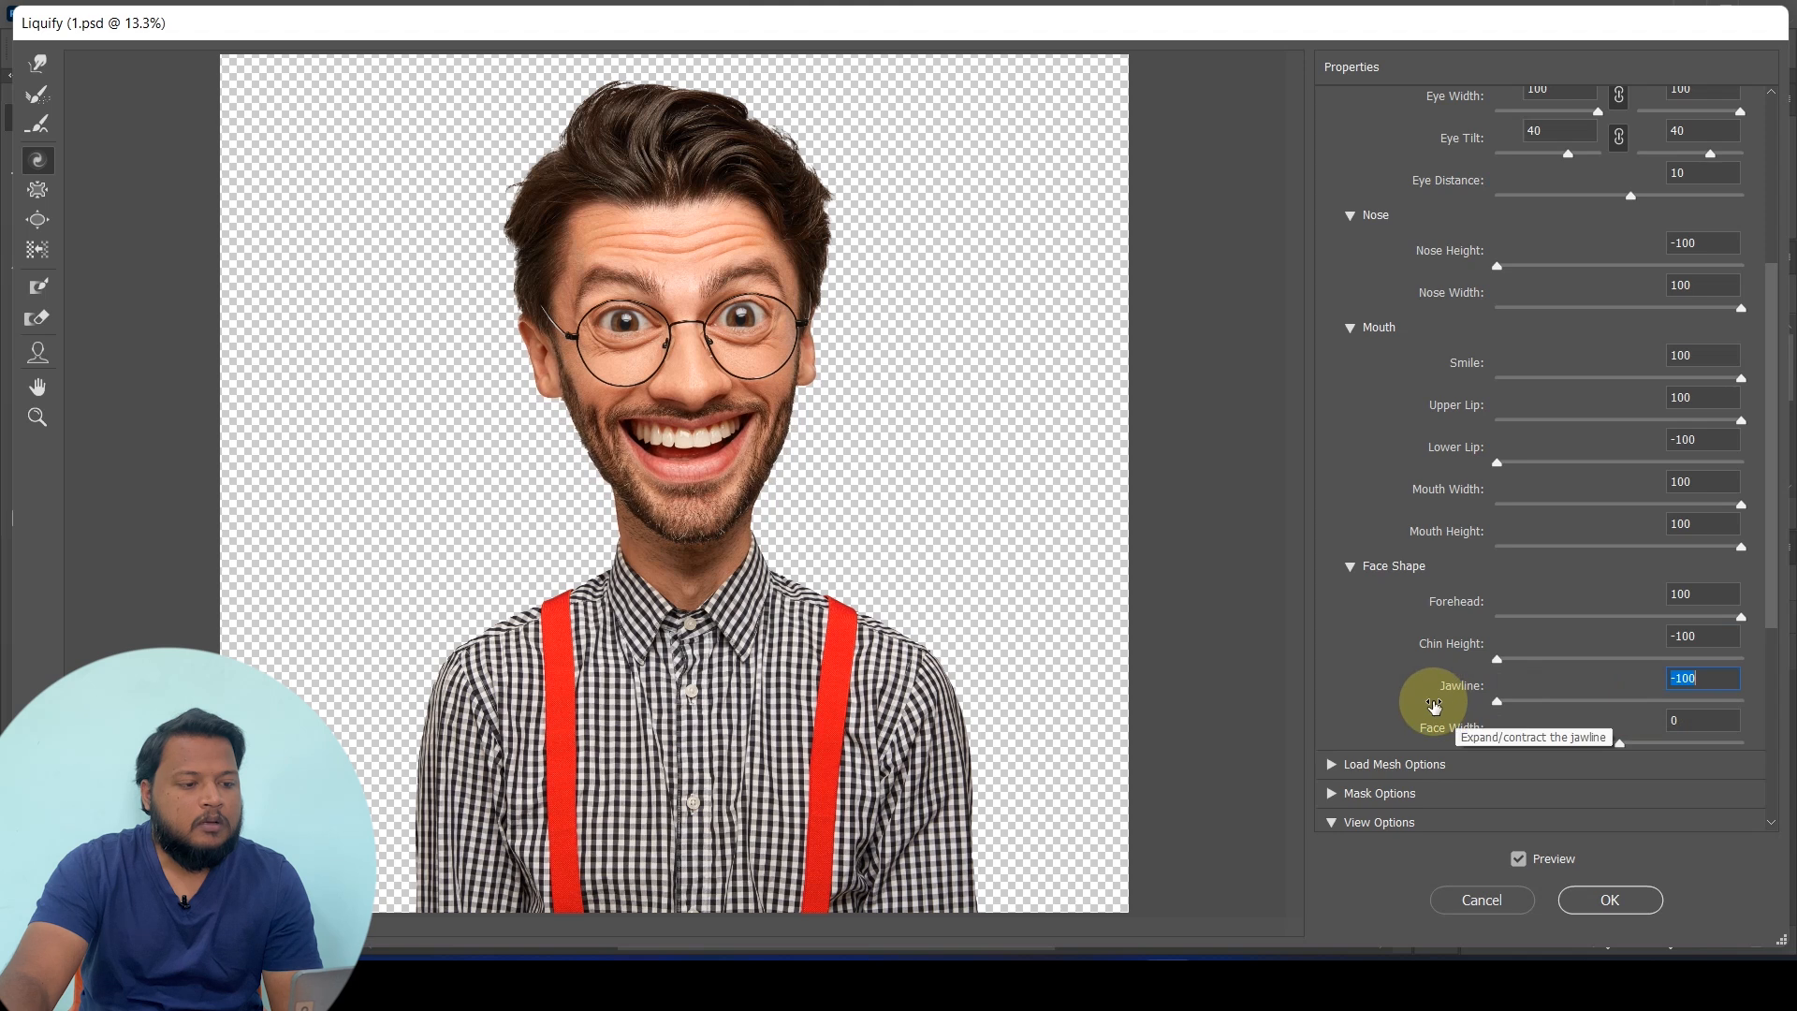
pyautogui.scroll(-3, 1340, 674)
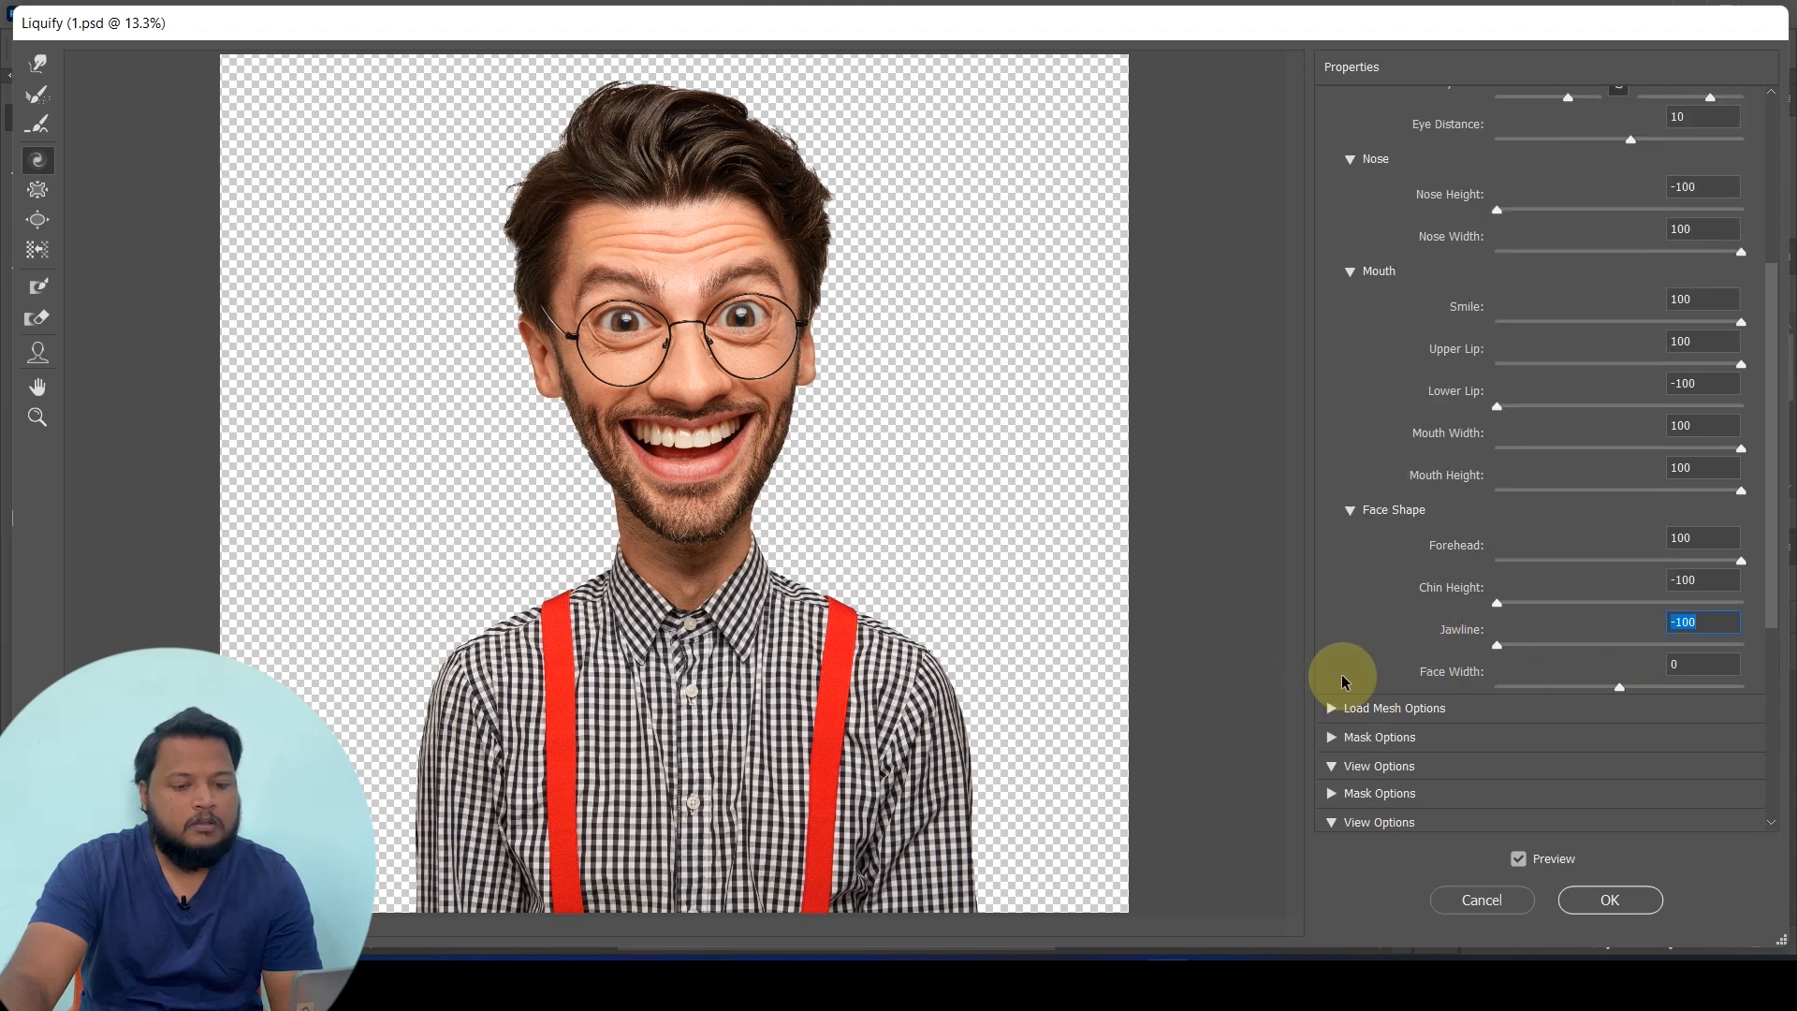
pyautogui.moveTo(1619, 462); pyautogui.dragTo(1699, 463)
pyautogui.moveTo(1480, 483); pyautogui.dragTo(1689, 484)
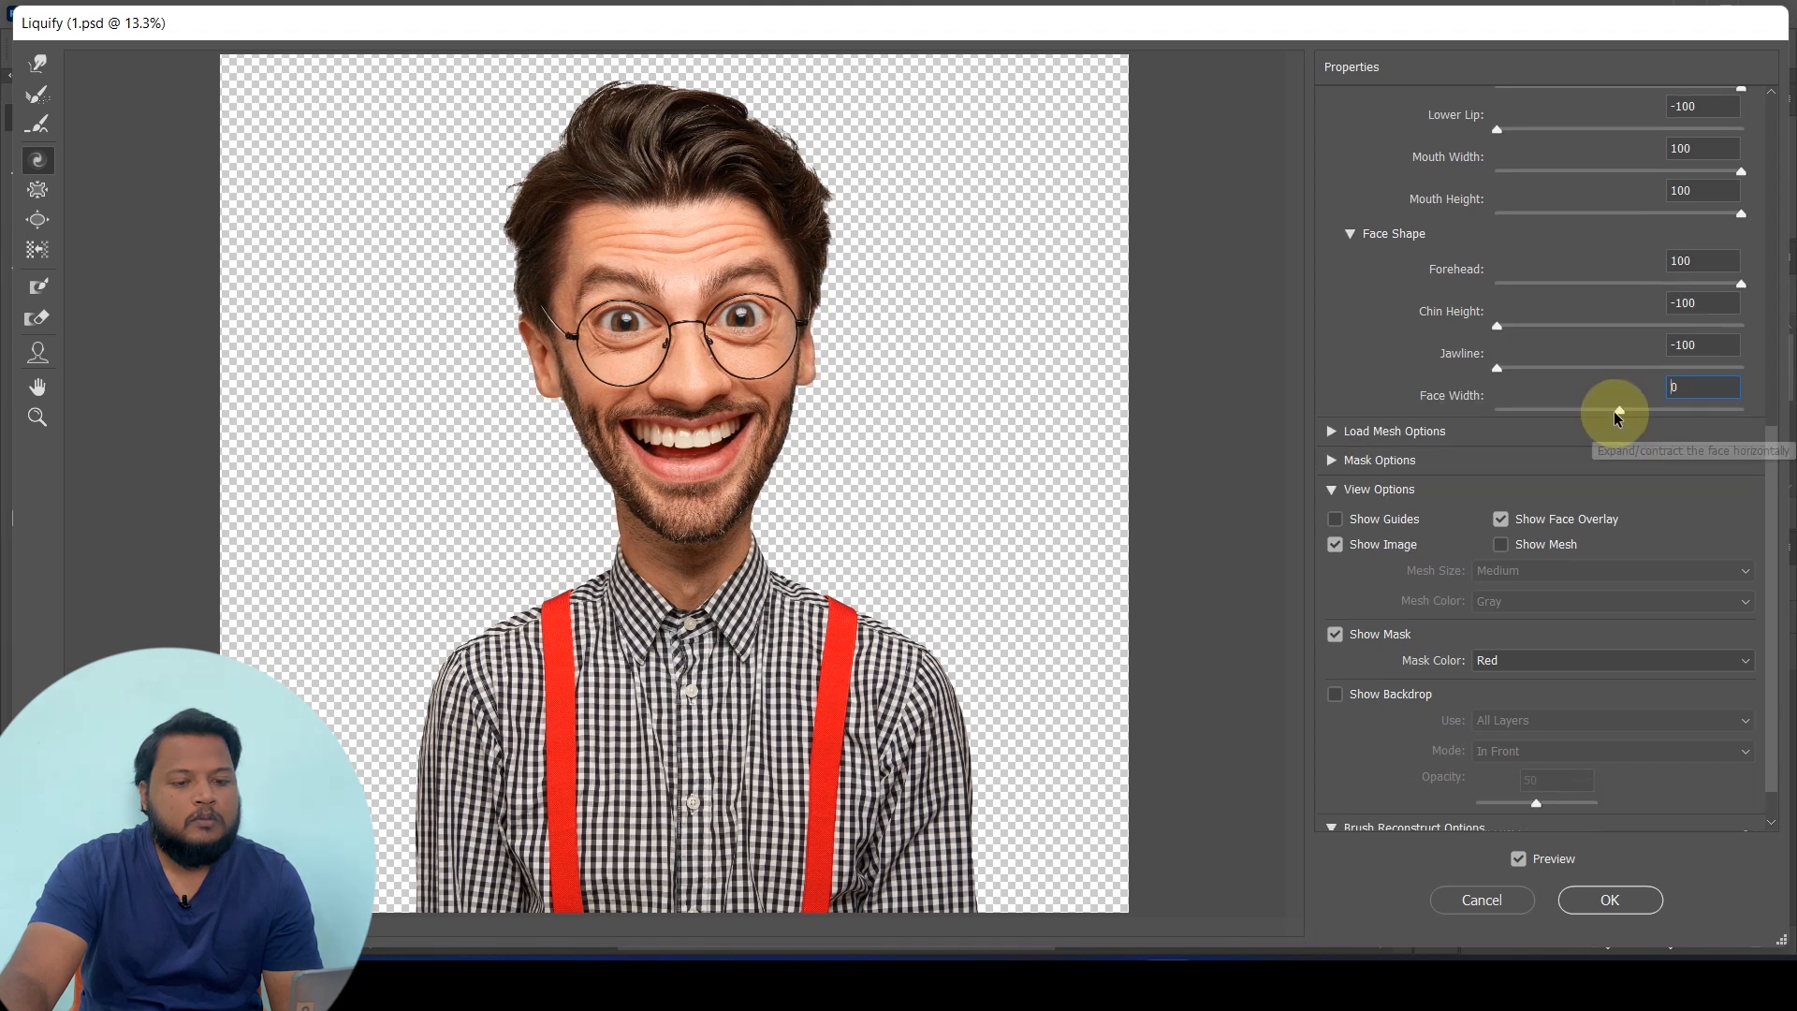
pyautogui.moveTo(1619, 412); pyautogui.dragTo(1606, 414)
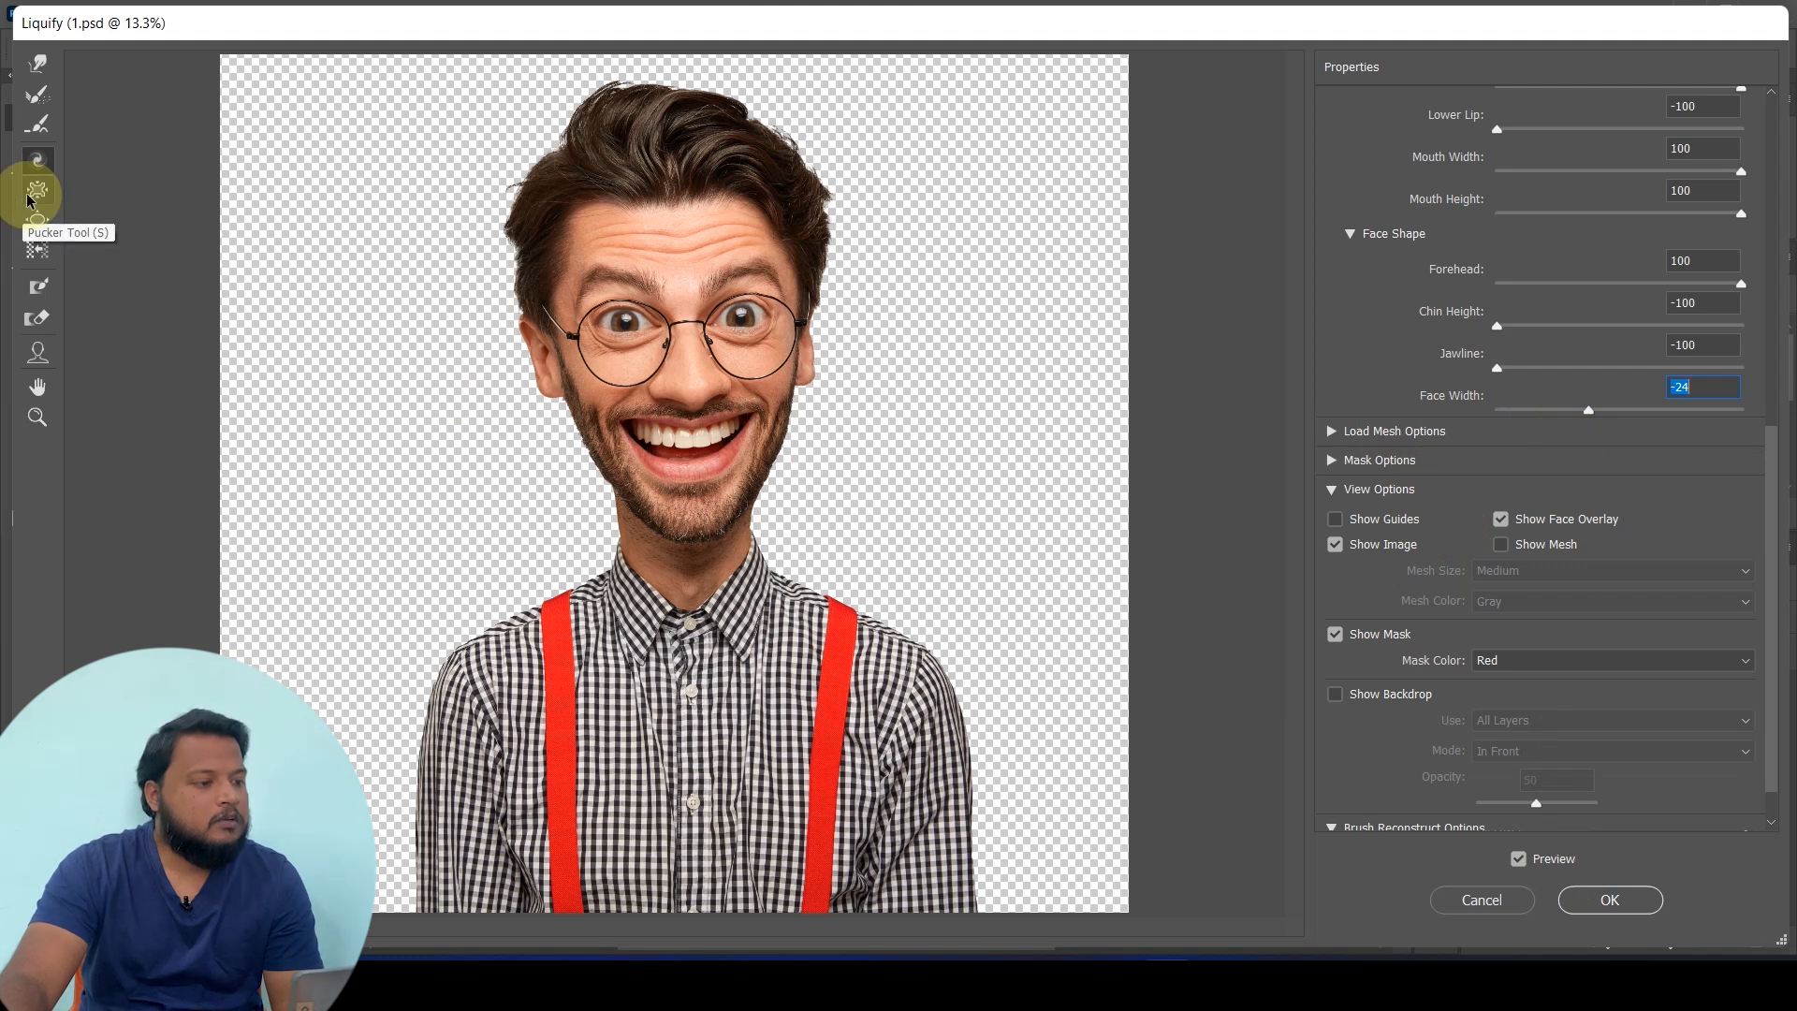
# Enlarge the irises of both eyes behind the glasses with the Bloat tool
pyautogui.scroll(3, 419, 472)
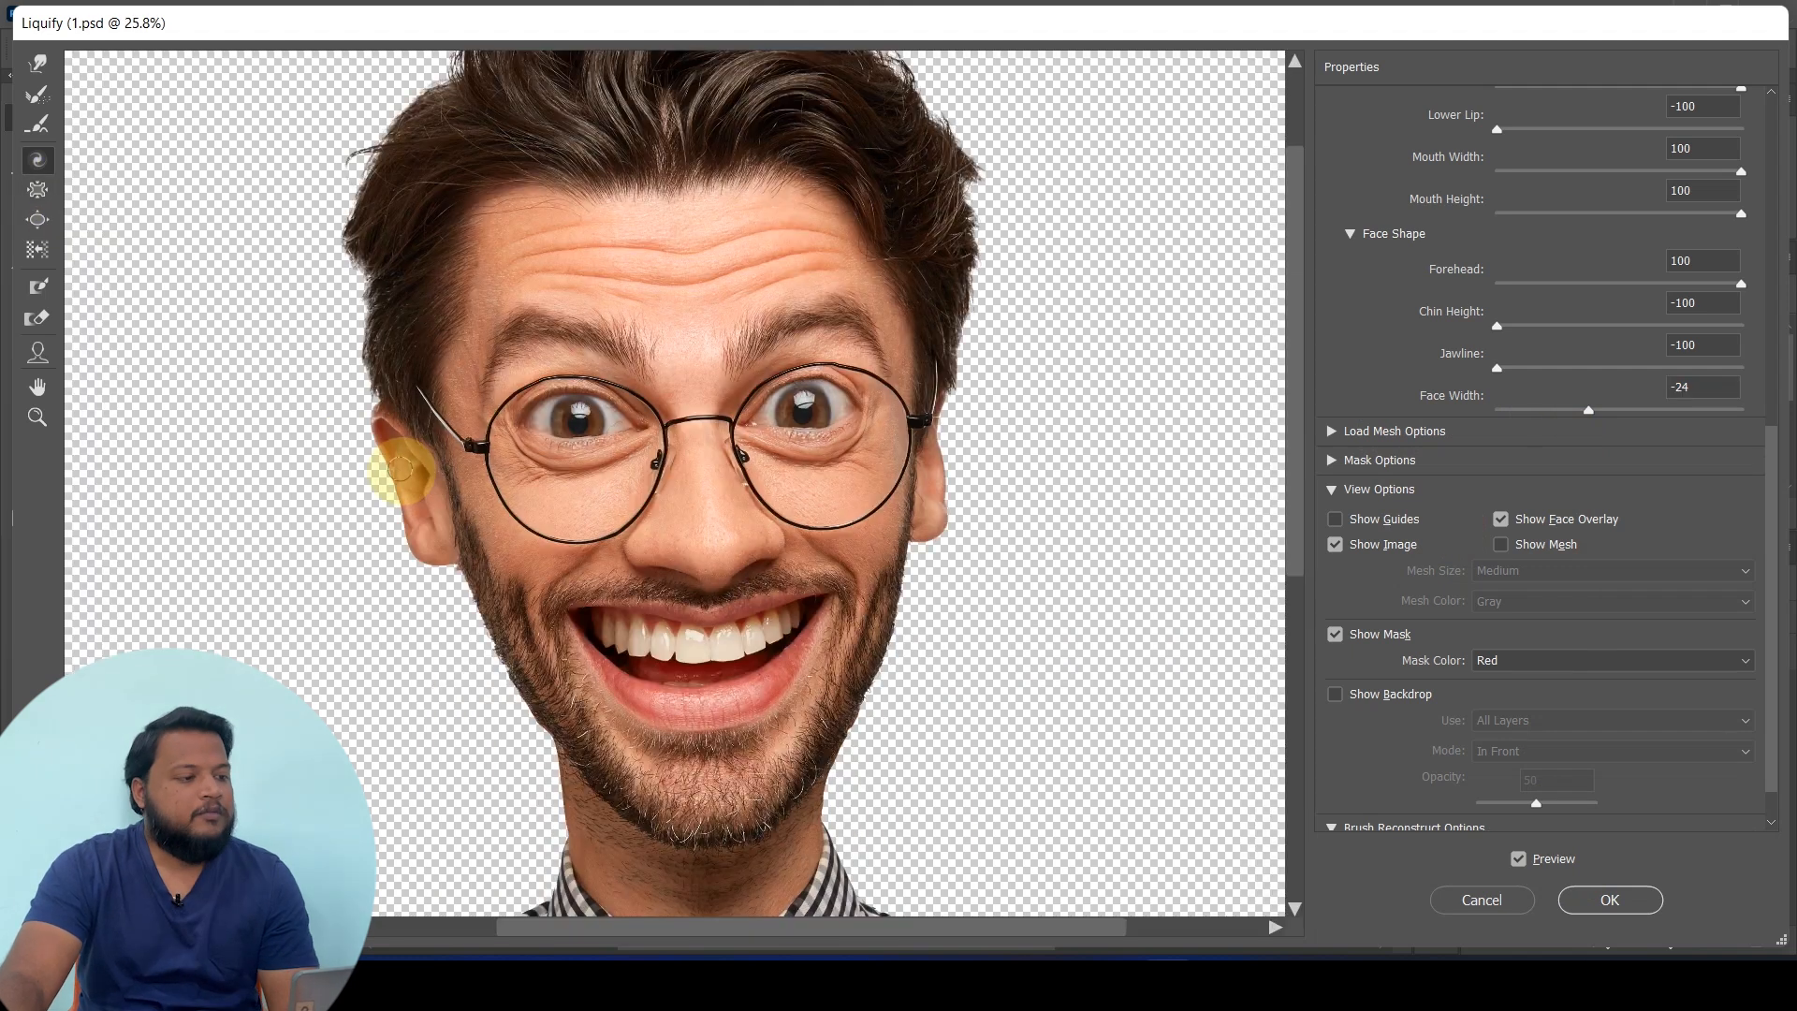
pyautogui.click(36, 219)
pyautogui.moveTo(576, 417); pyautogui.dragTo(577, 418)
pyautogui.scroll(1, 575, 419)
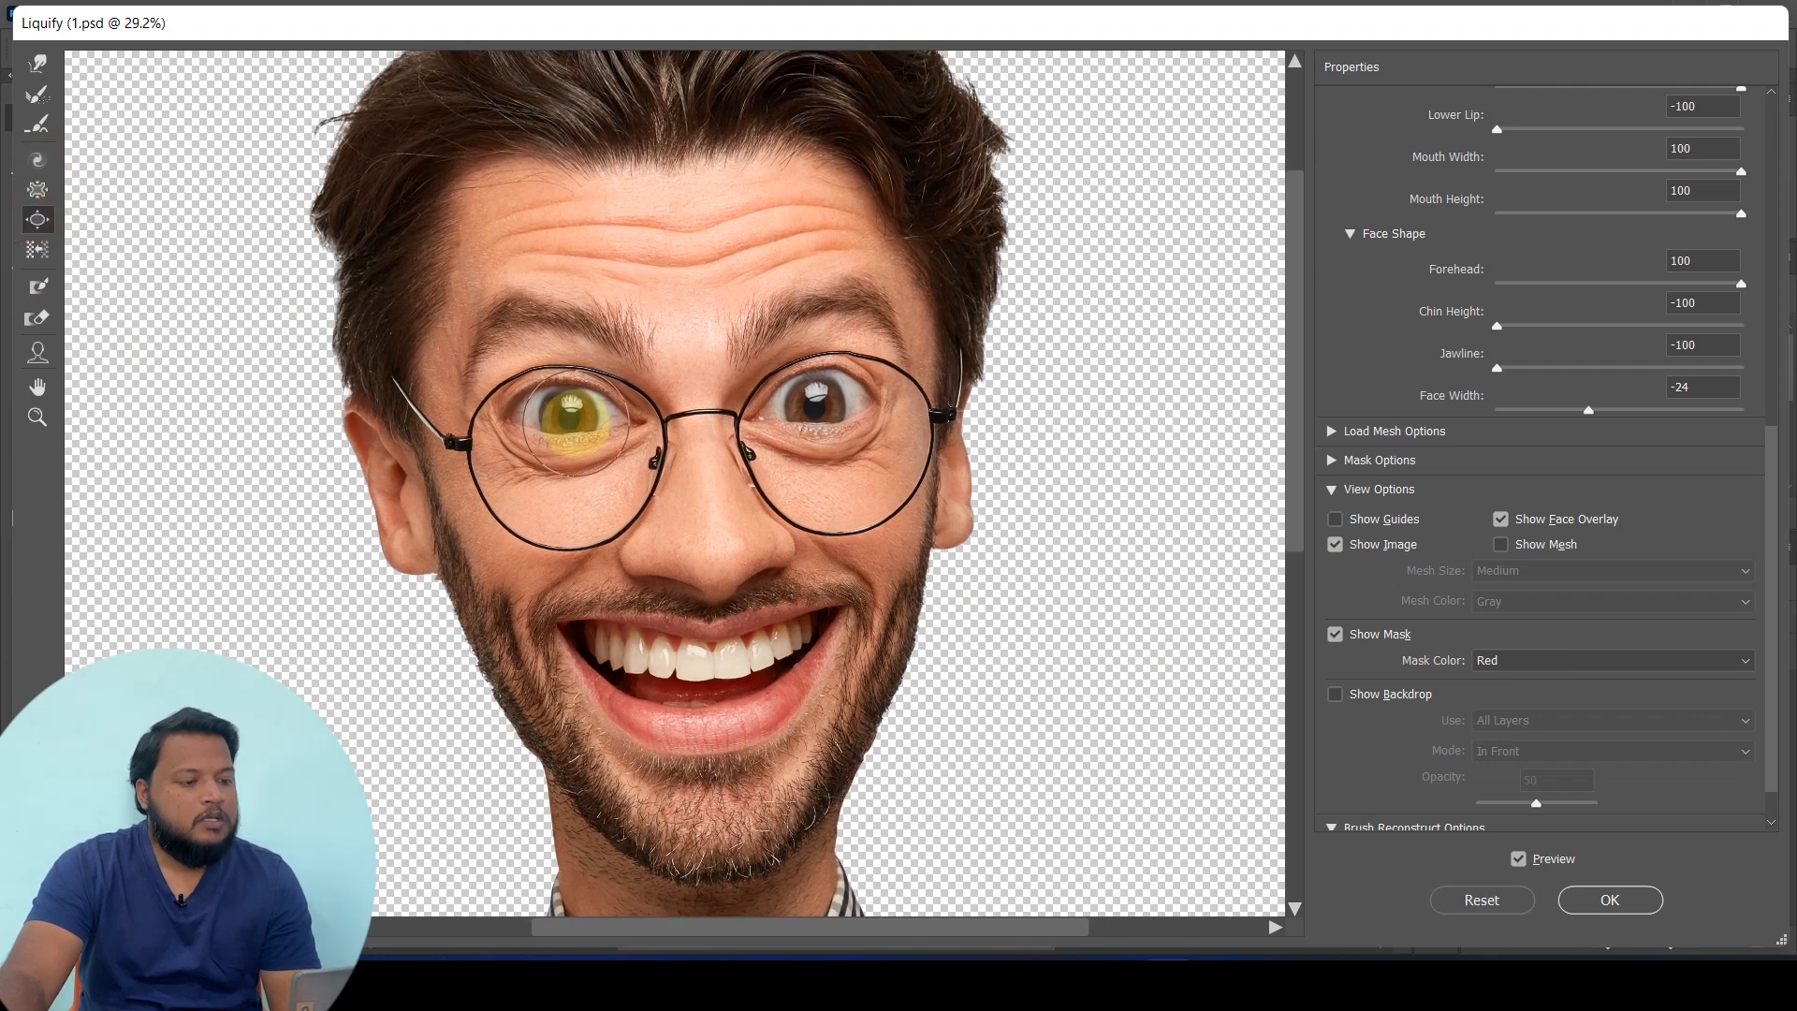
pyautogui.scroll(1, 561, 412)
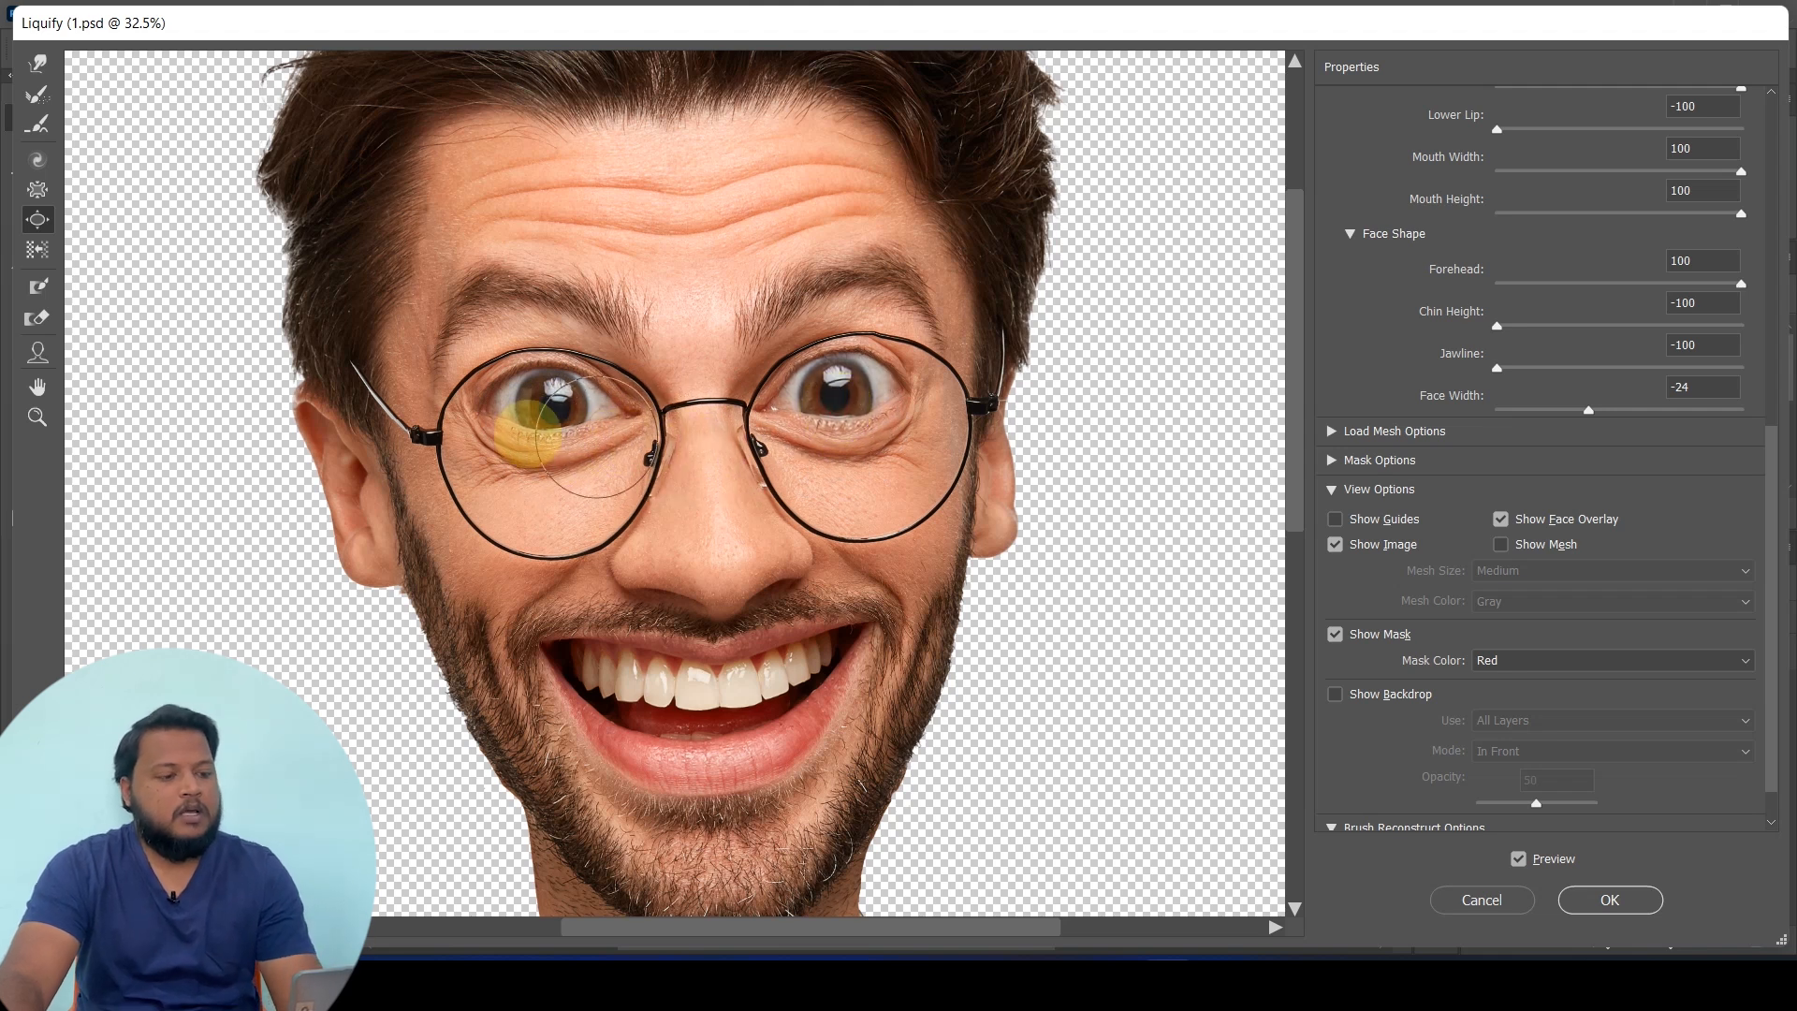
pyautogui.scroll(1, 718, 693)
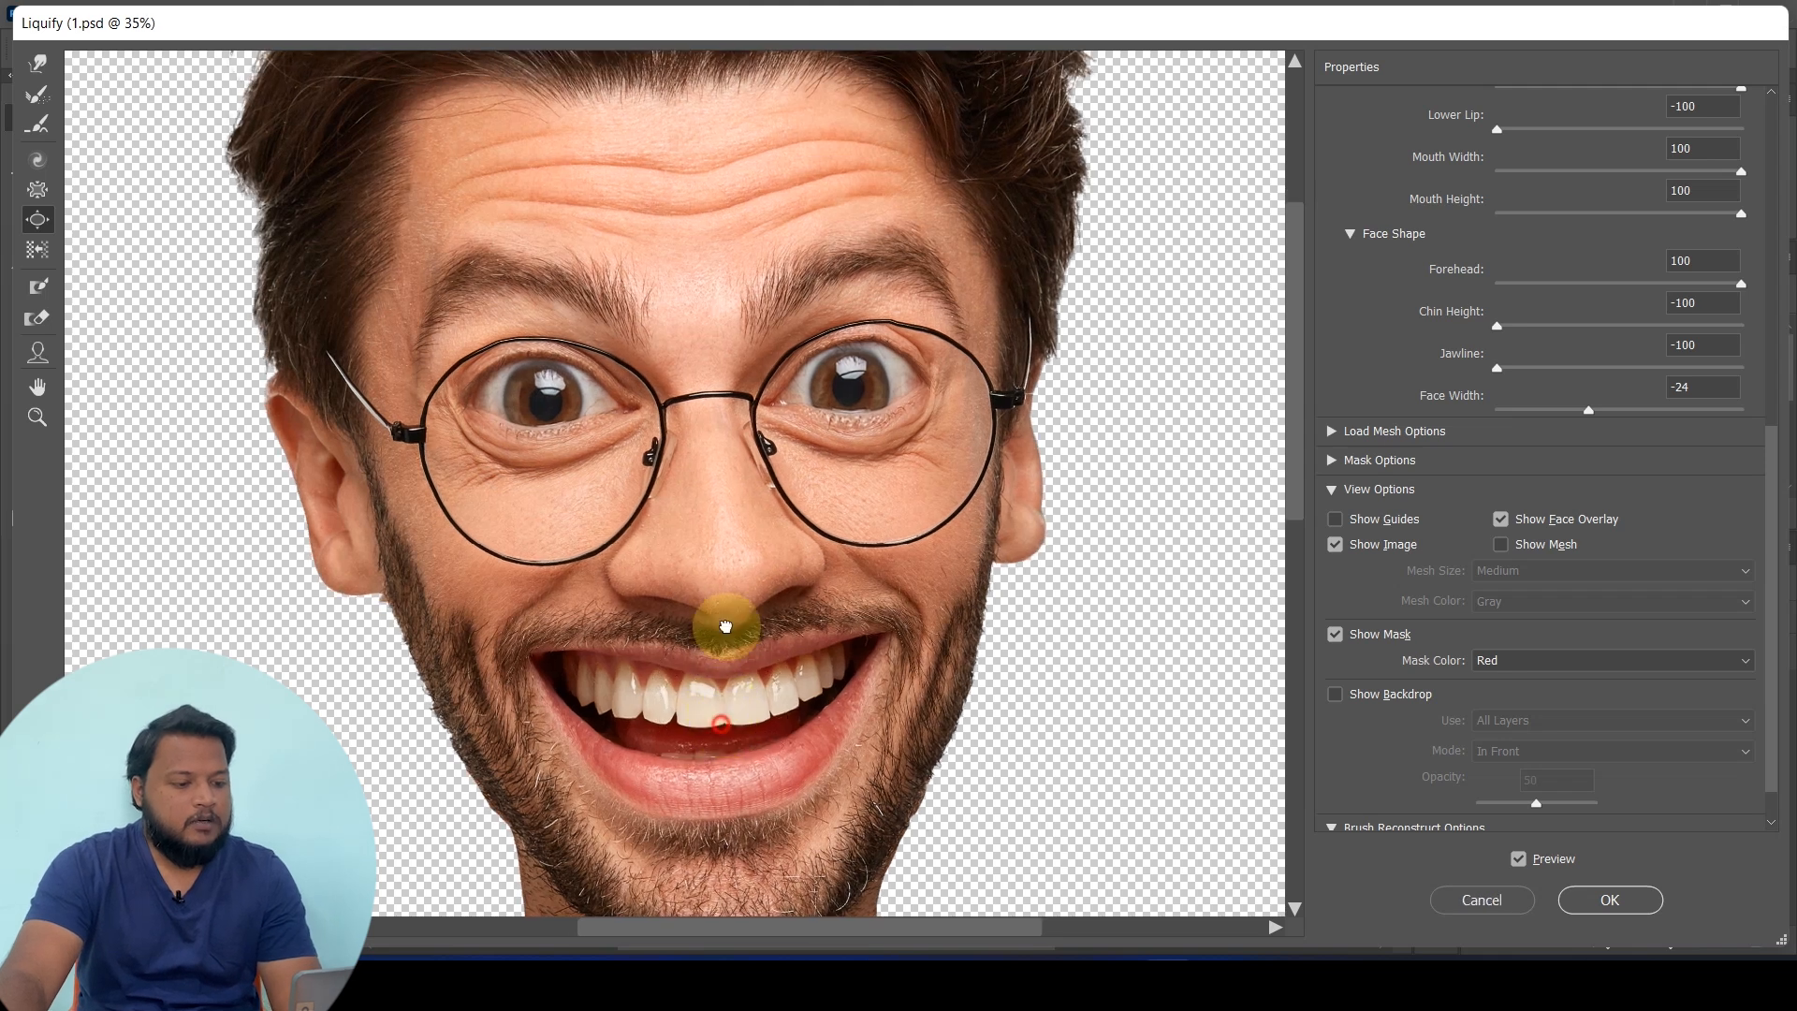
pyautogui.moveTo(717, 697); pyautogui.dragTo(723, 573)
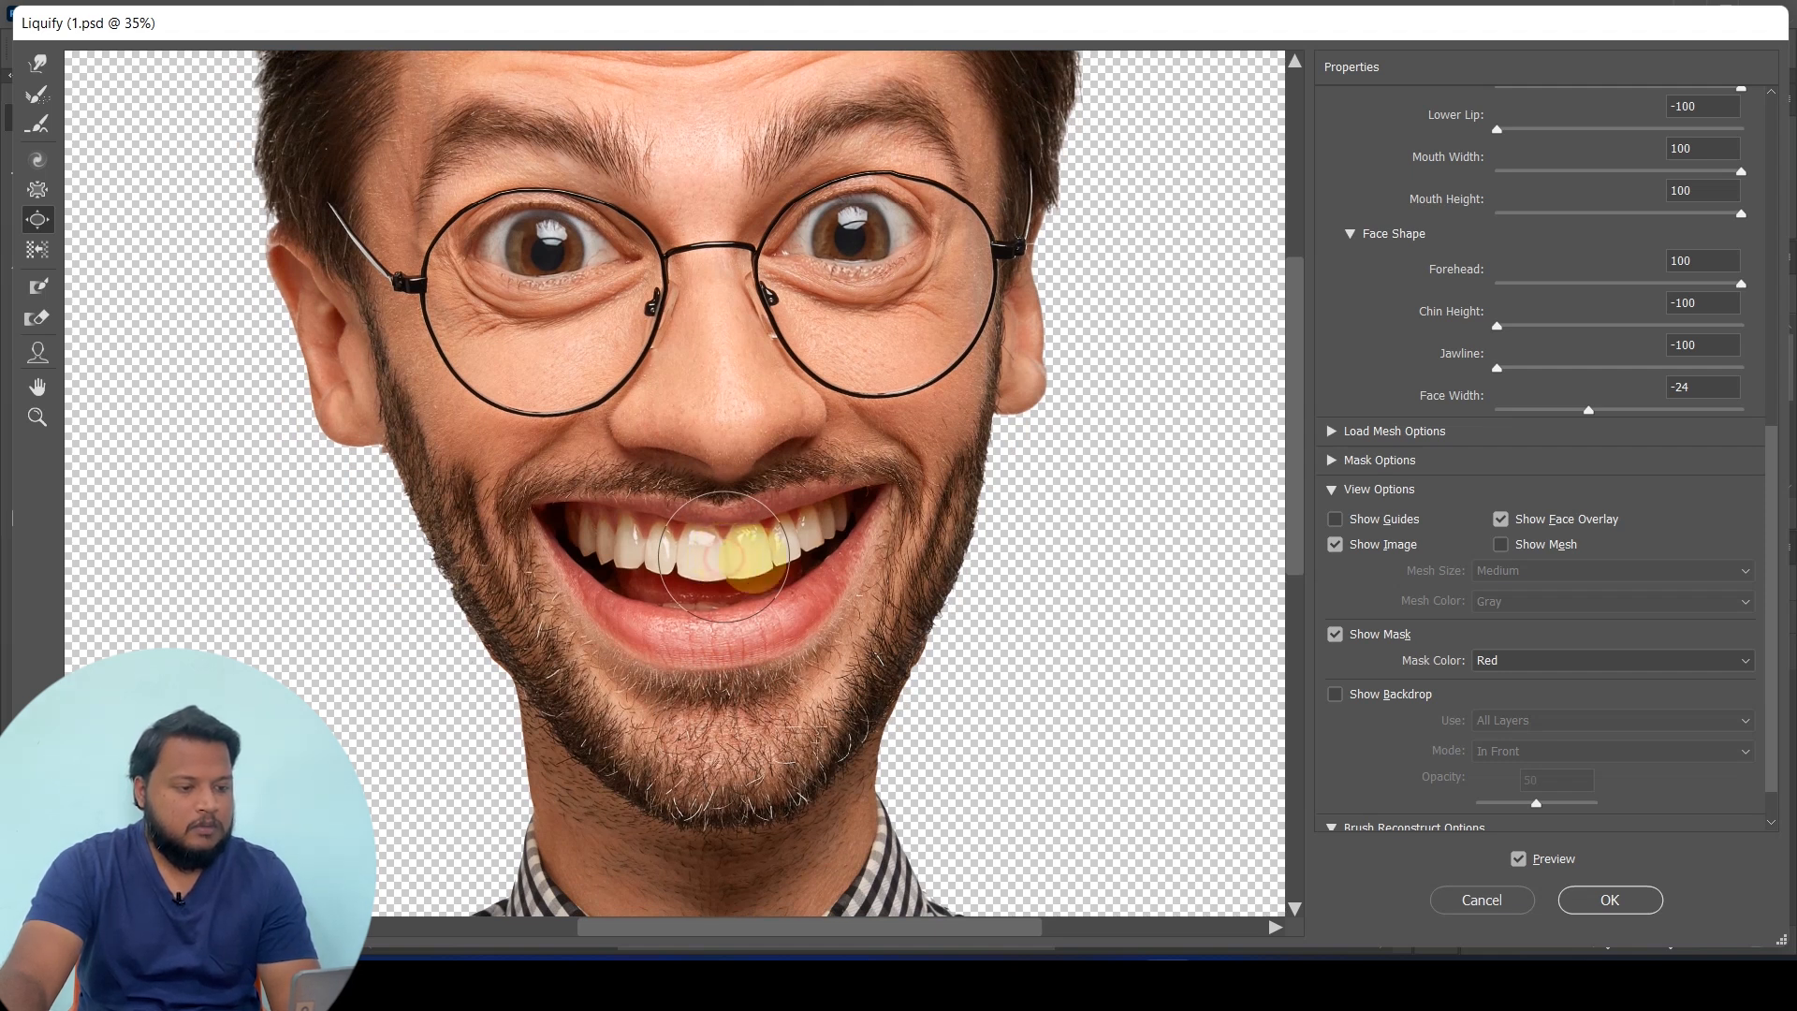
pyautogui.scroll(-4, 831, 561)
pyautogui.scroll(-1, 773, 609)
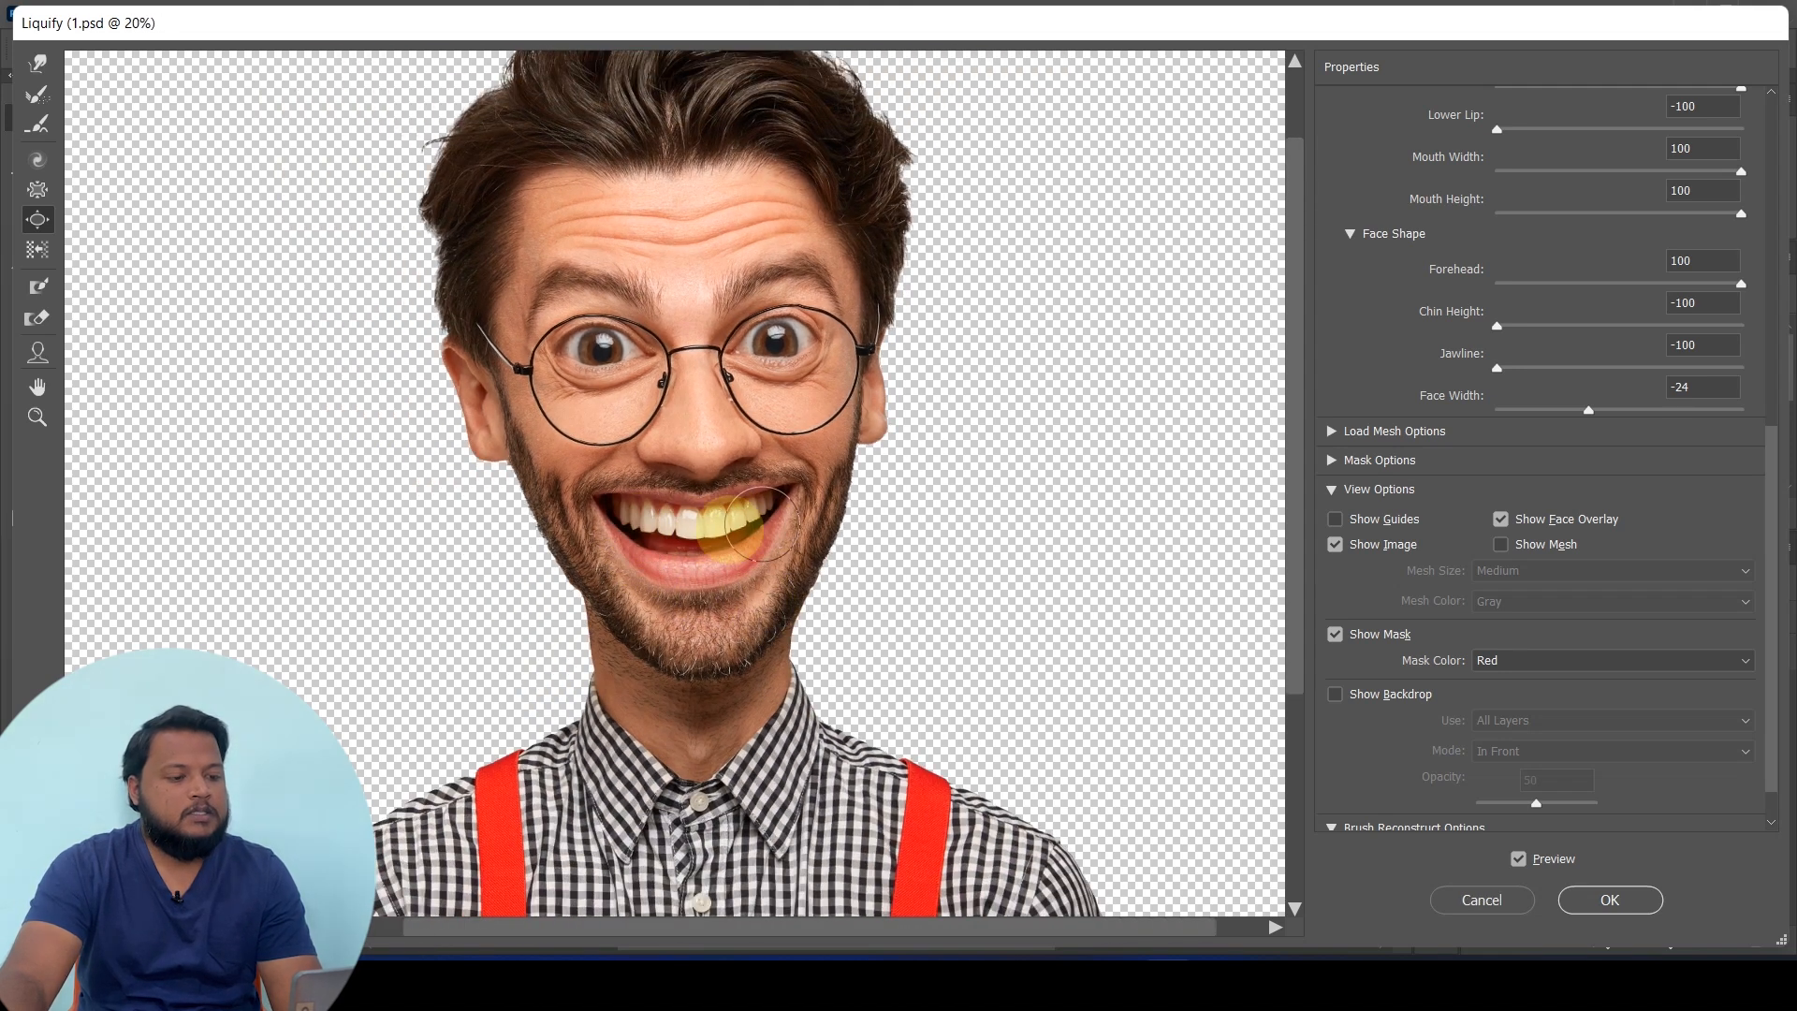
pyautogui.scroll(-2, 706, 526)
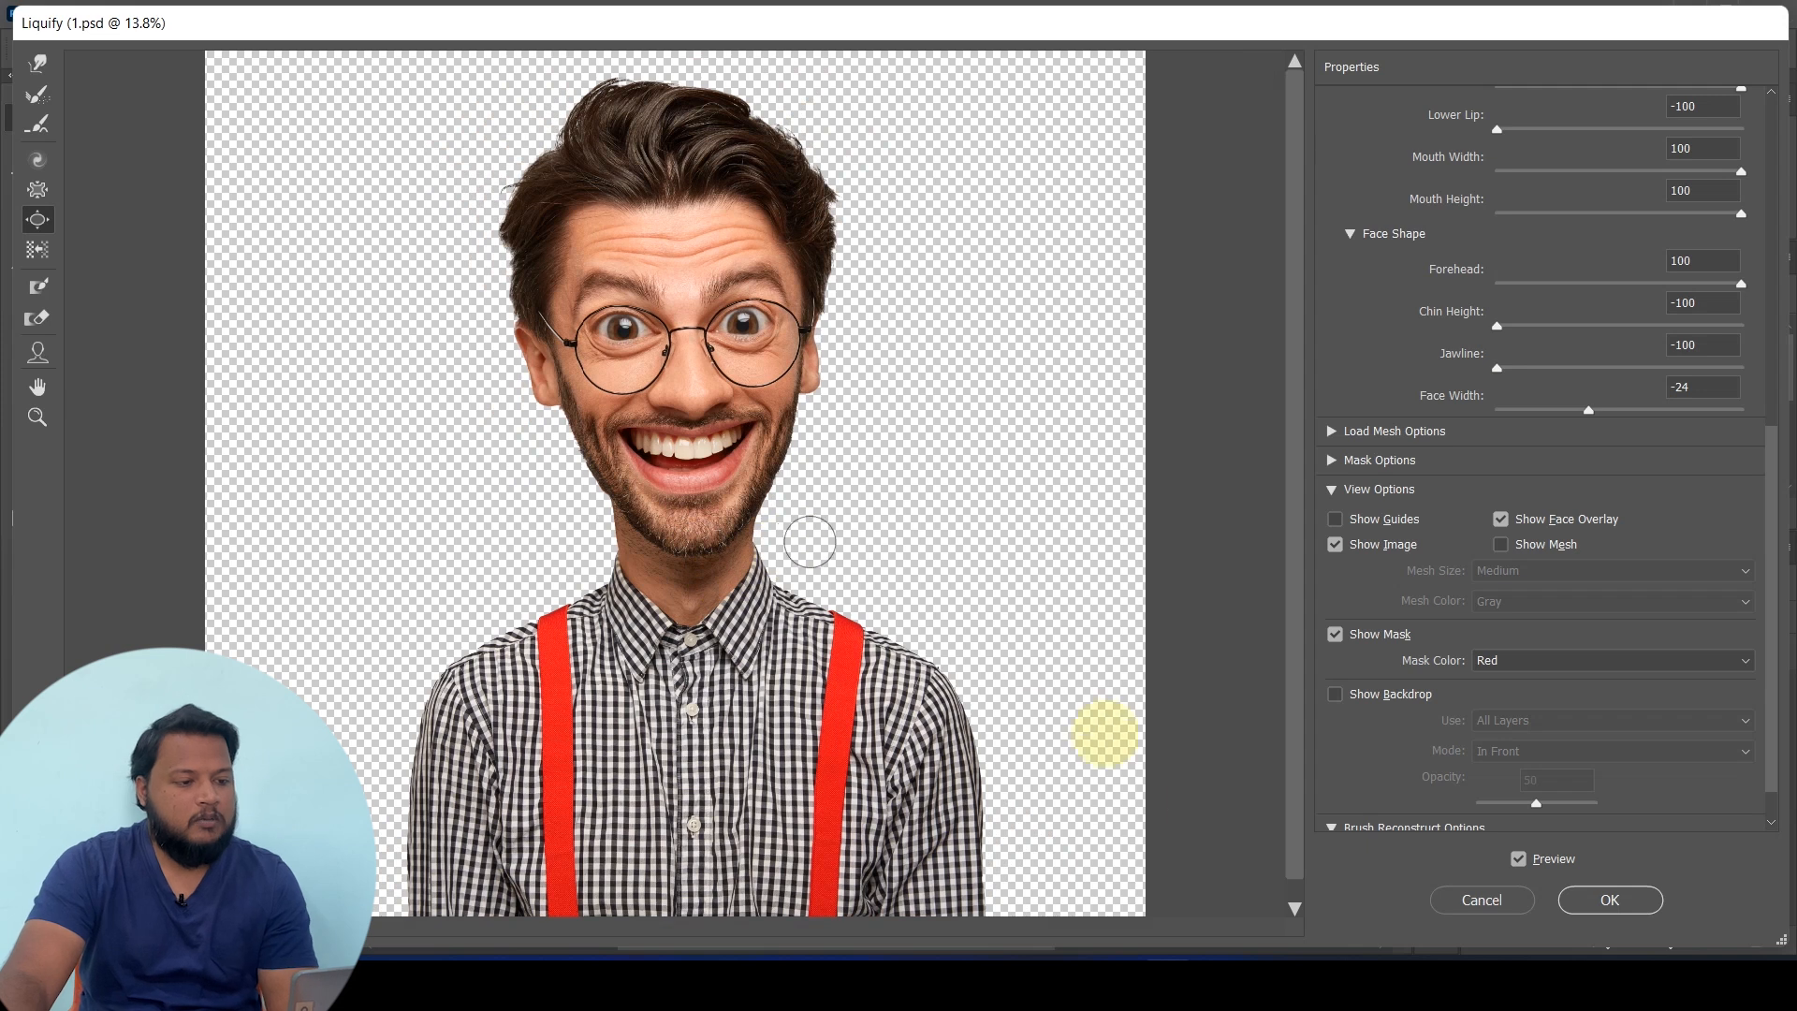
# Apply the Liquify changes to the head smart object
pyautogui.click(1609, 899)
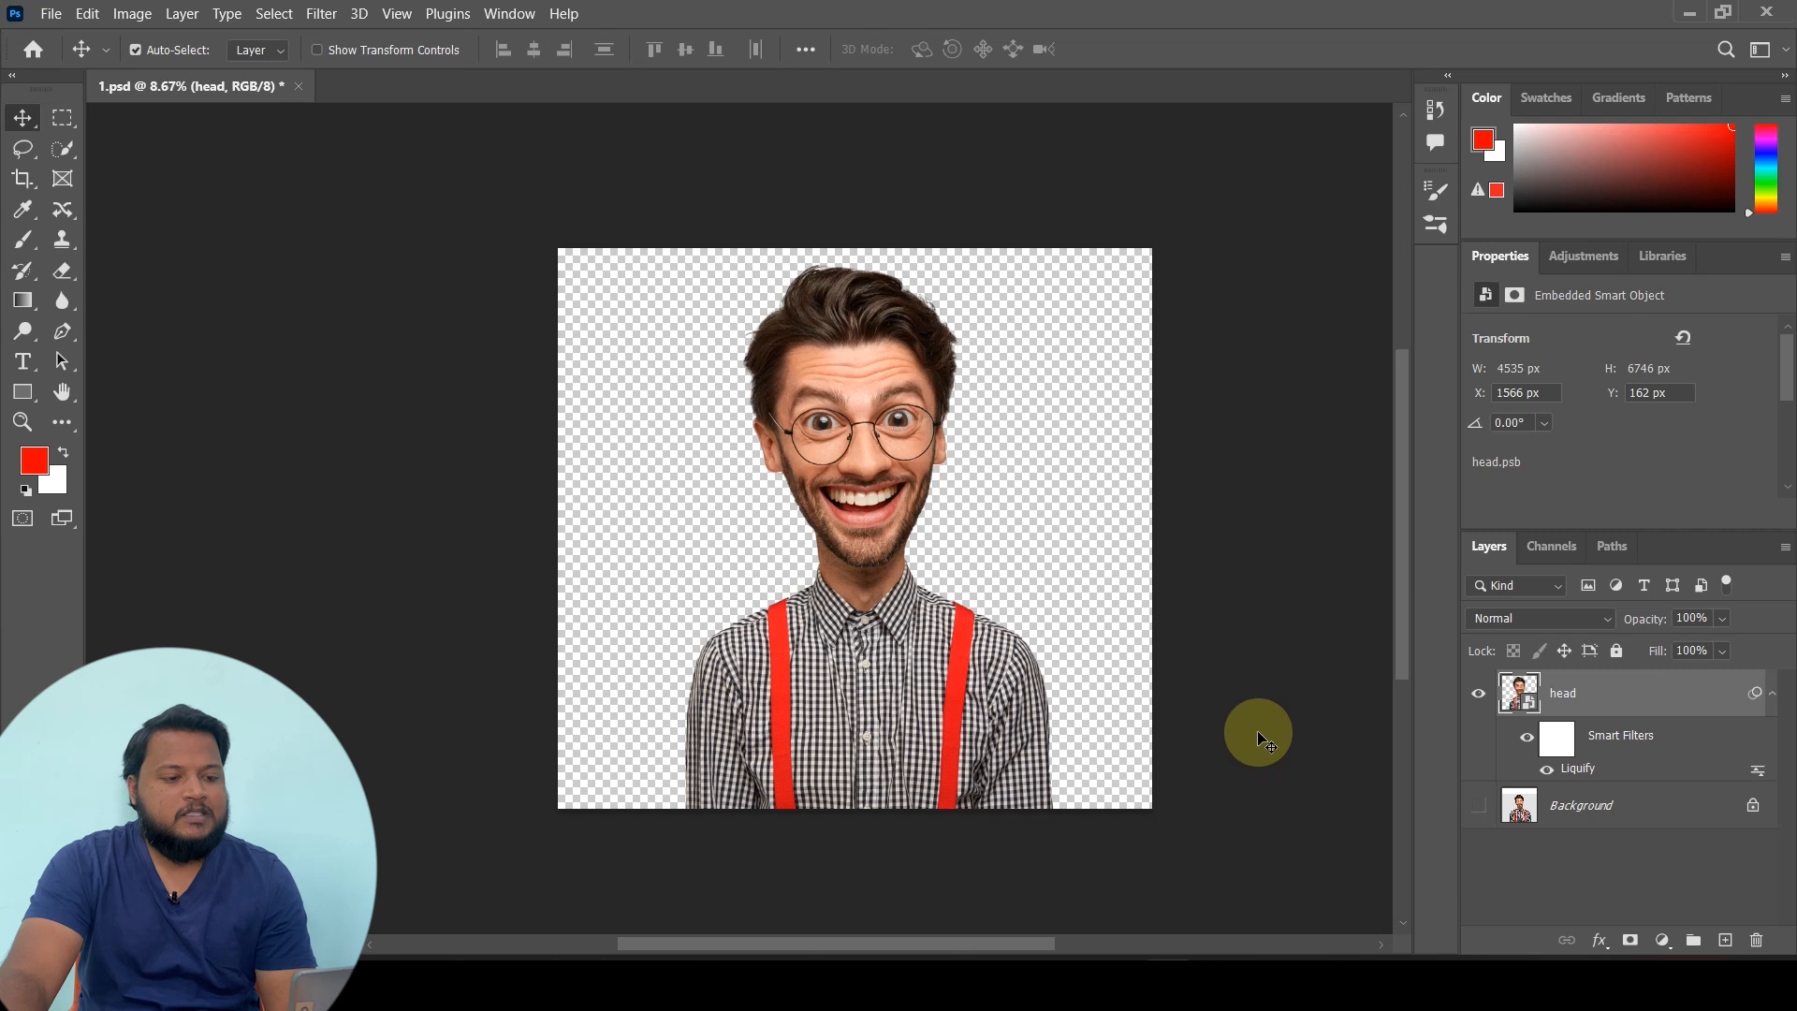
pyautogui.scroll(2, 838, 306)
pyautogui.moveTo(1064, 518); pyautogui.dragTo(943, 455)
# Start the Oil Paint filter on the head layer and frame the mouth area in its preview at 50%
pyautogui.click(321, 13)
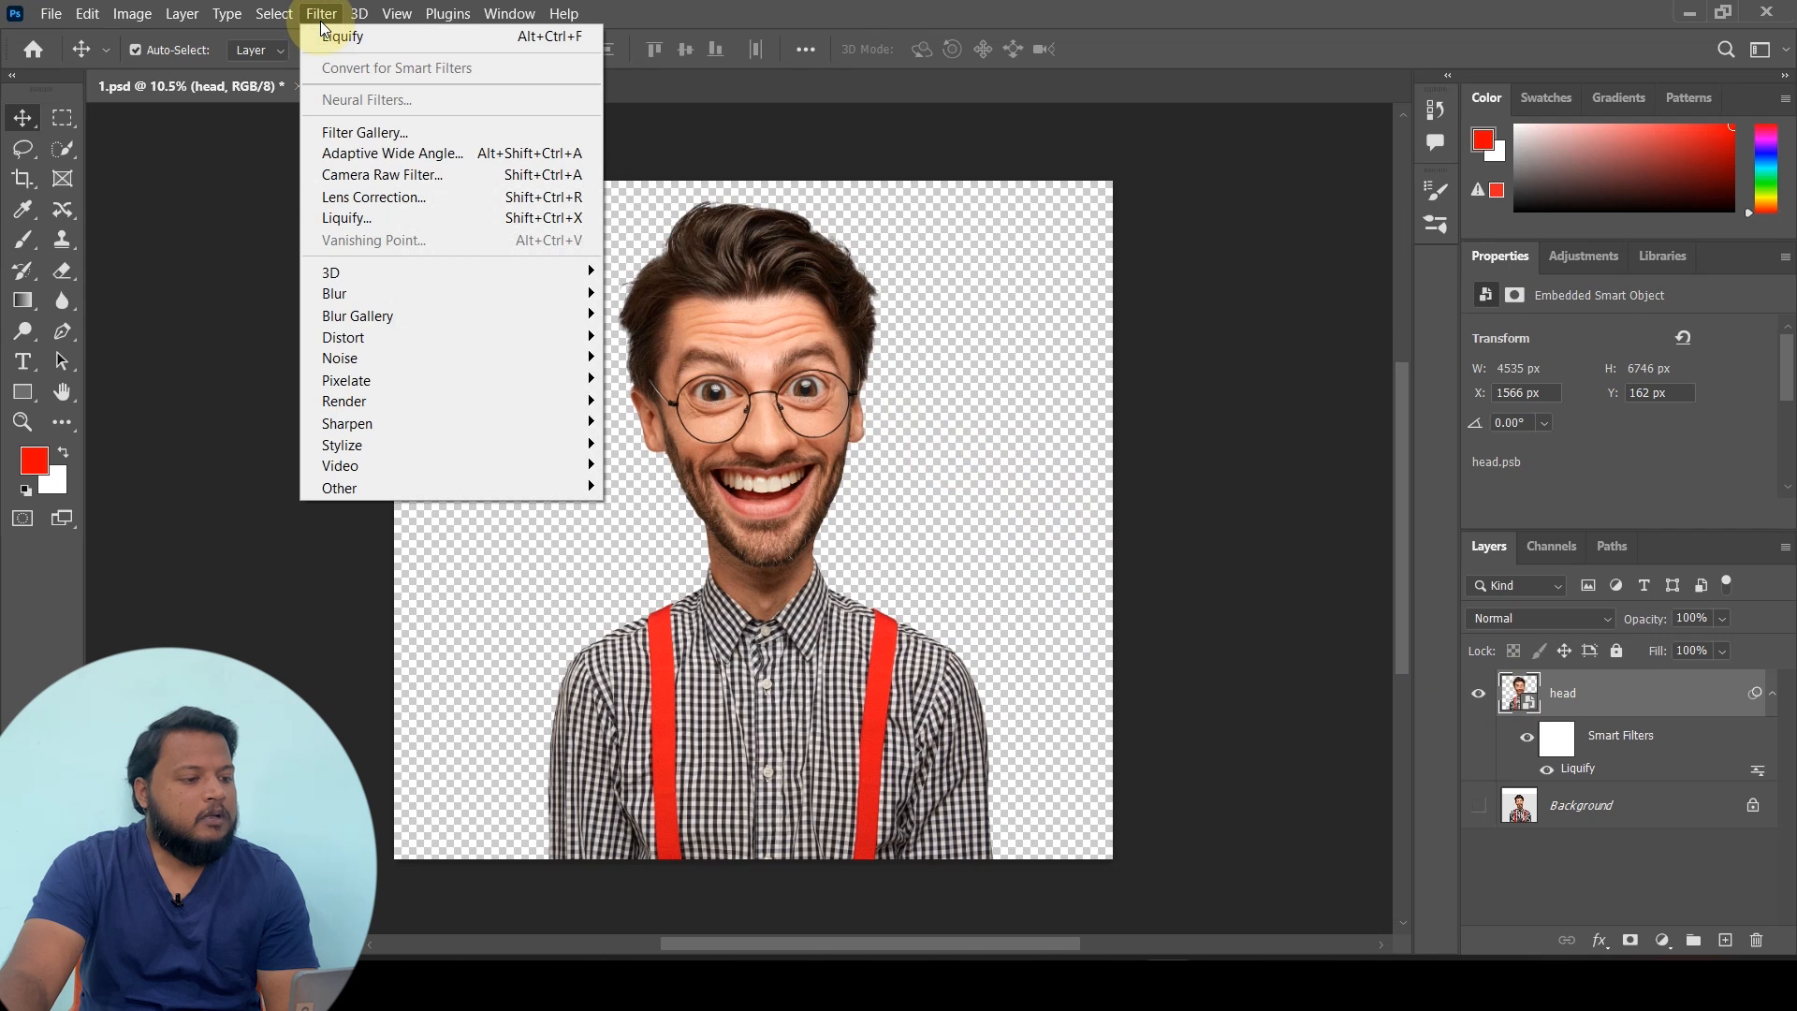
pyautogui.moveTo(562, 447)
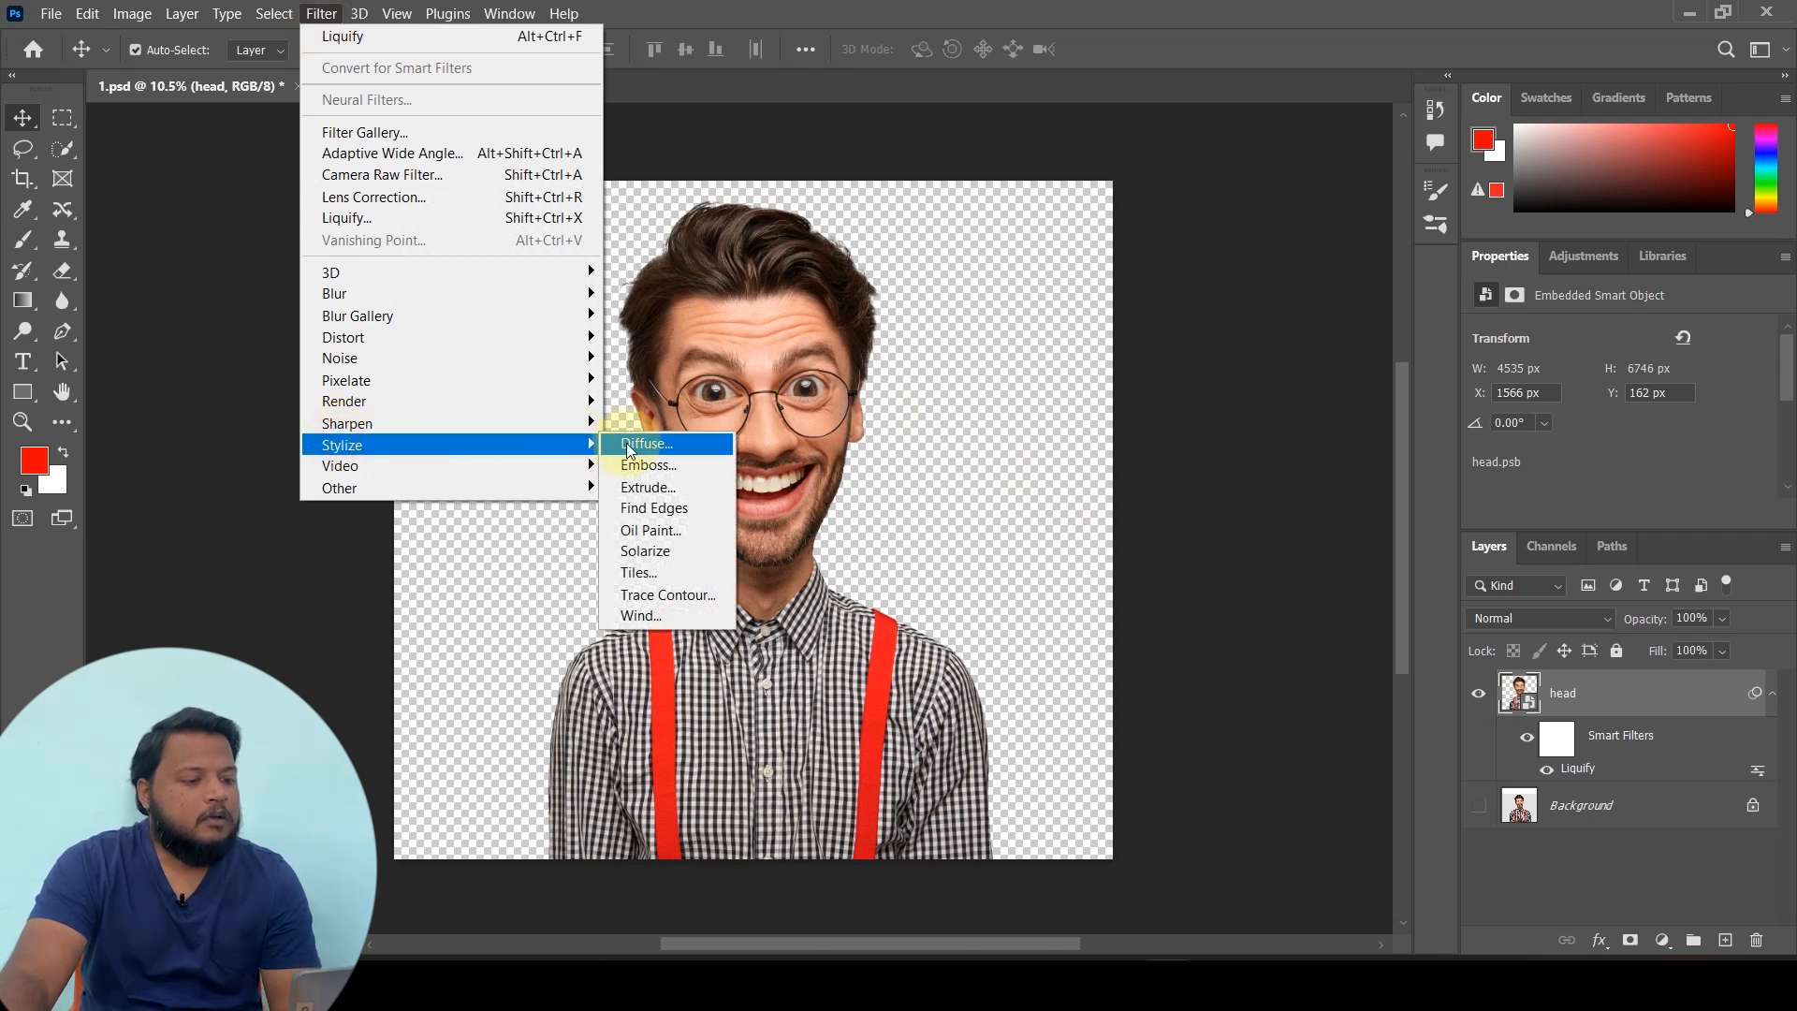
pyautogui.click(661, 531)
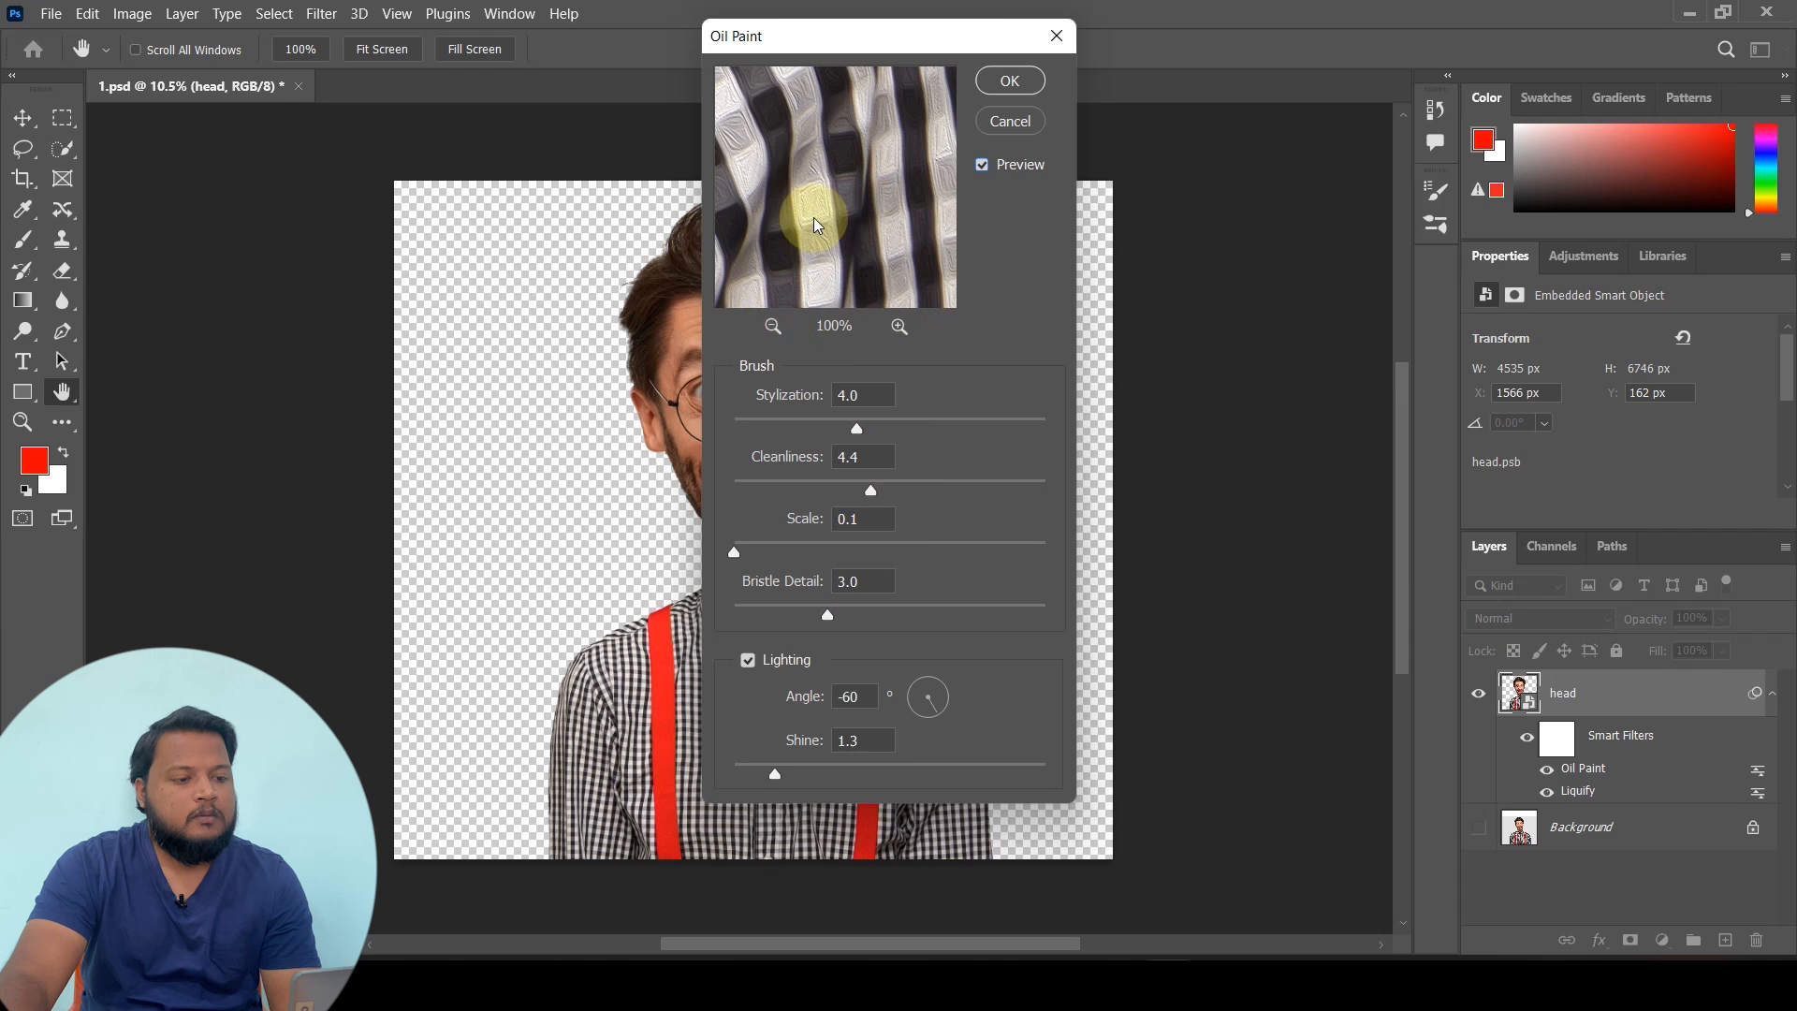
pyautogui.scroll(-3, 814, 224)
pyautogui.moveTo(815, 212); pyautogui.dragTo(930, 372)
pyautogui.moveTo(865, 209); pyautogui.dragTo(838, 274)
pyautogui.click(776, 325)
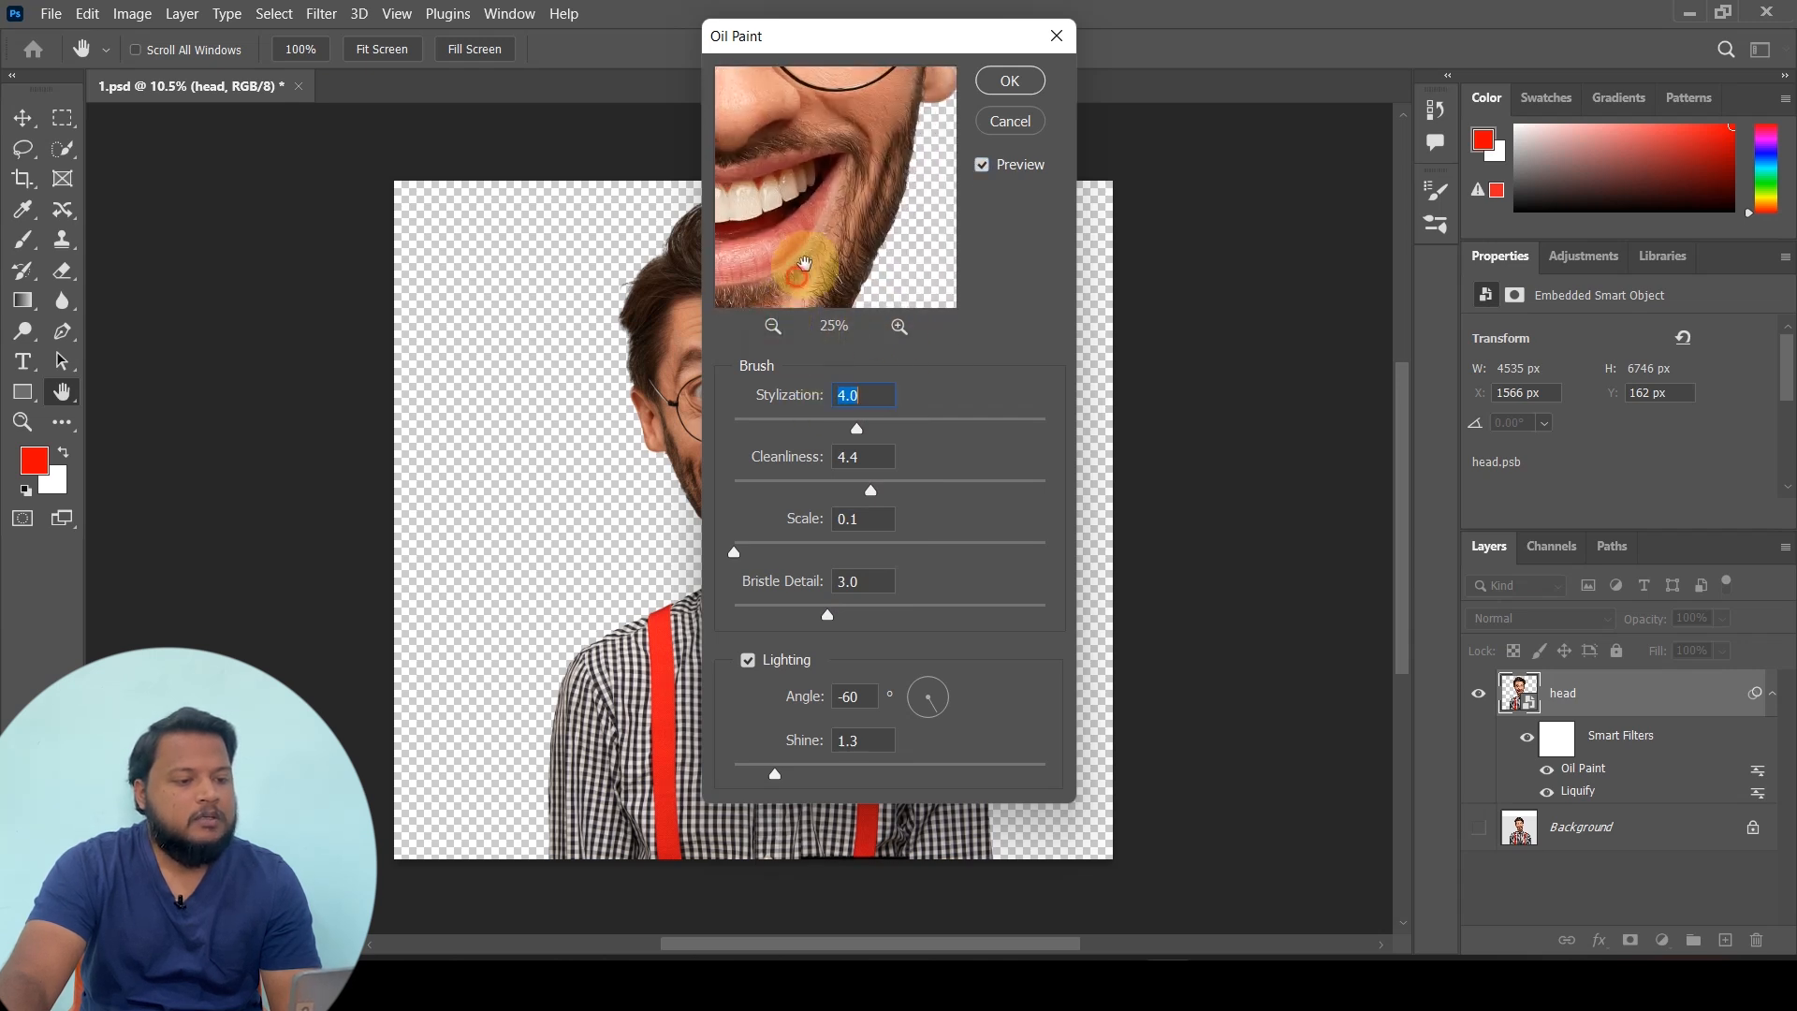
pyautogui.click(897, 328)
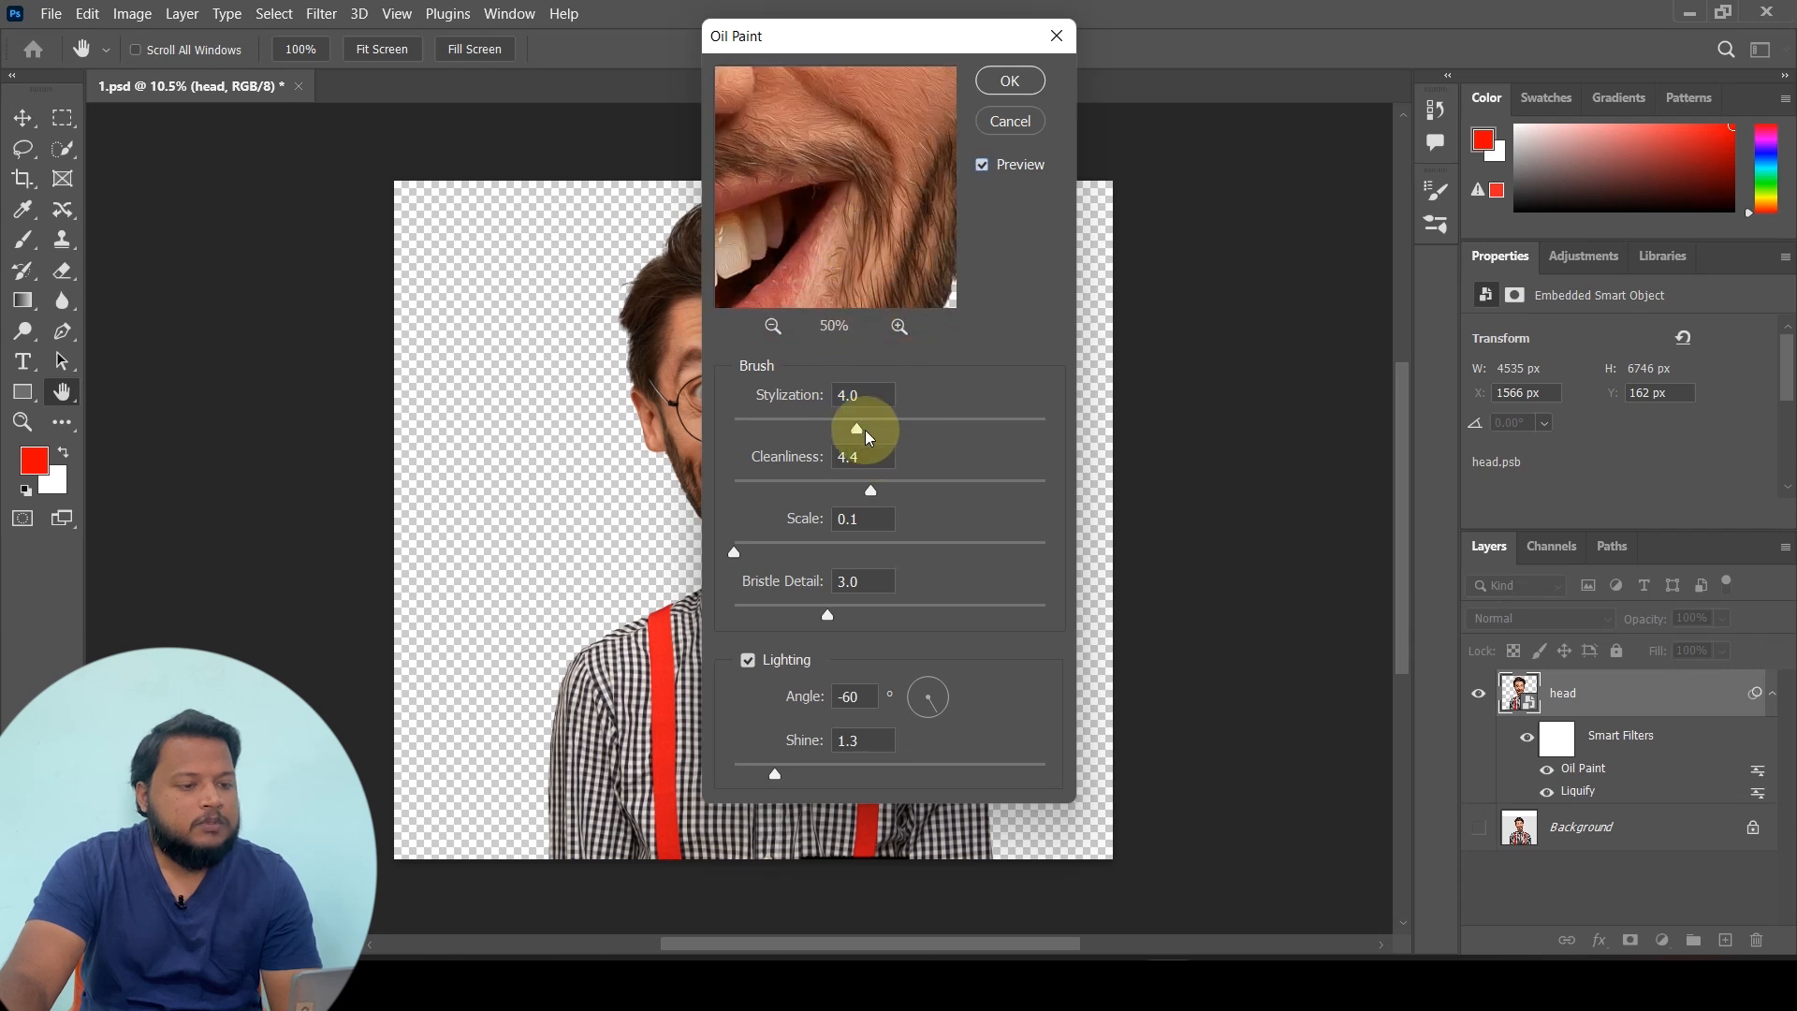
# Set Oil Paint Cleanliness to 4 and Bristle Detail to 1, and apply the filter to the head layer
pyautogui.click(866, 401)
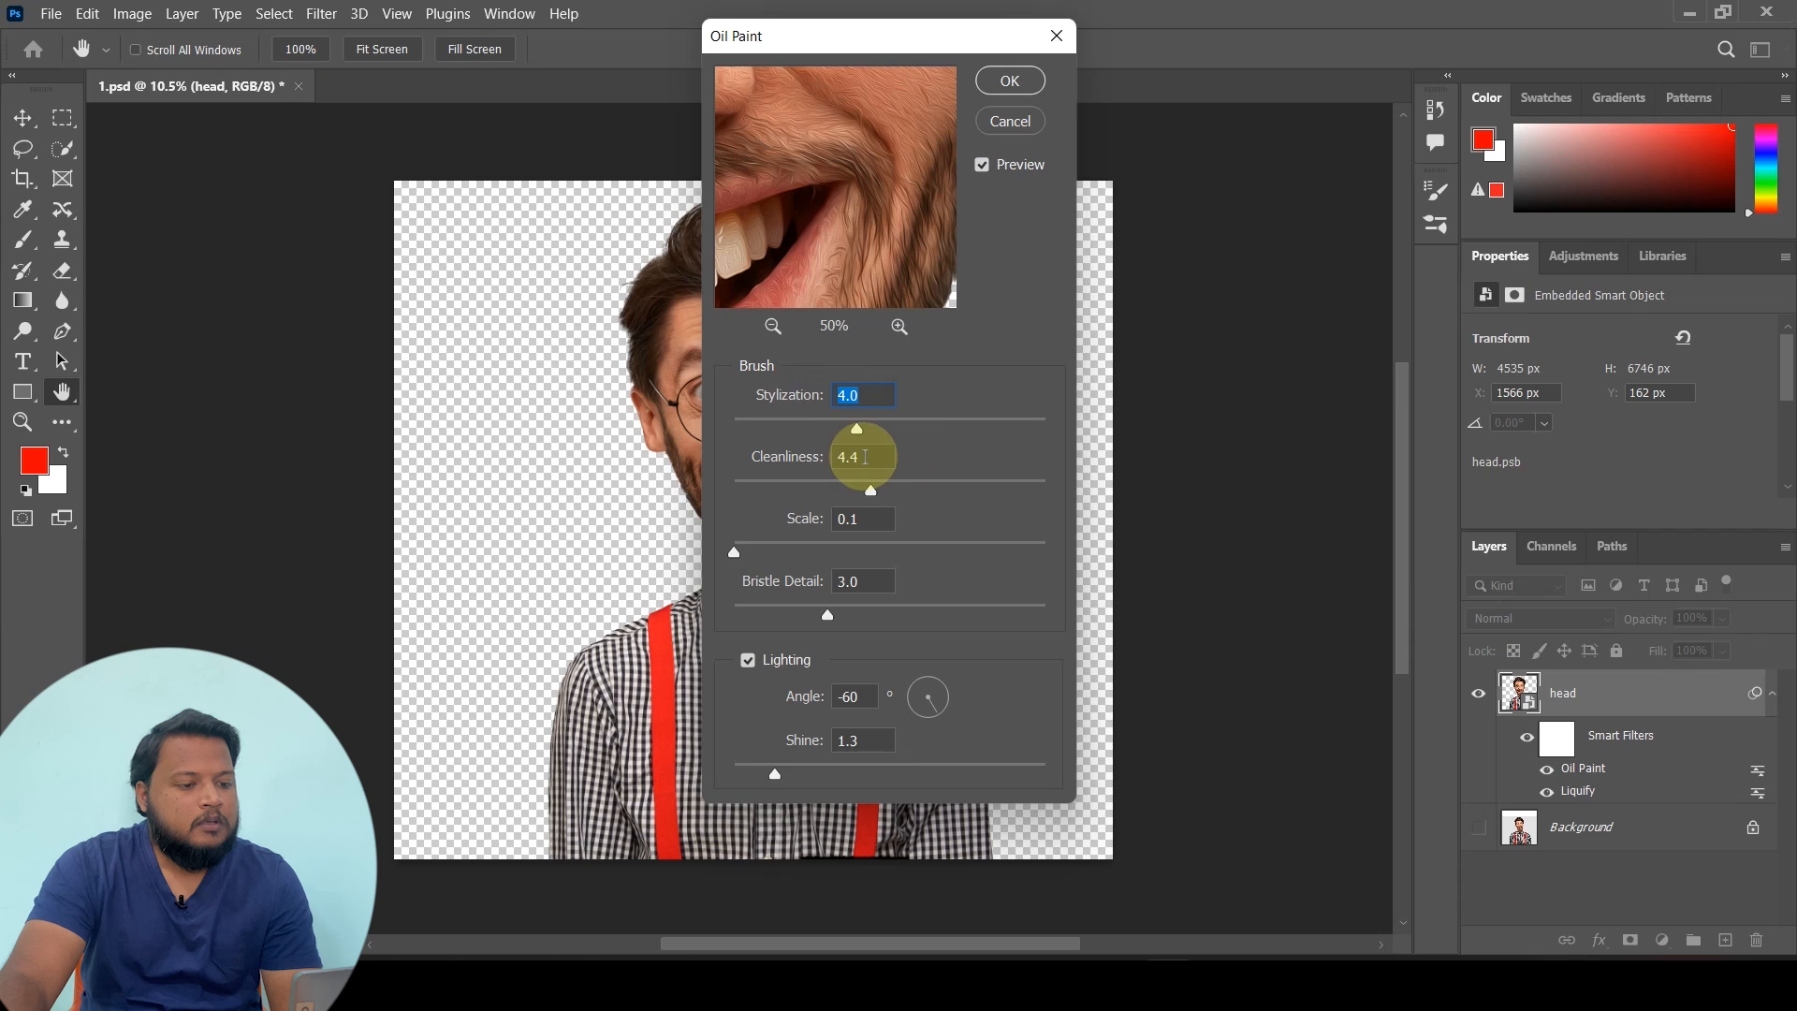
pyautogui.click(790, 457)
pyautogui.write('4')
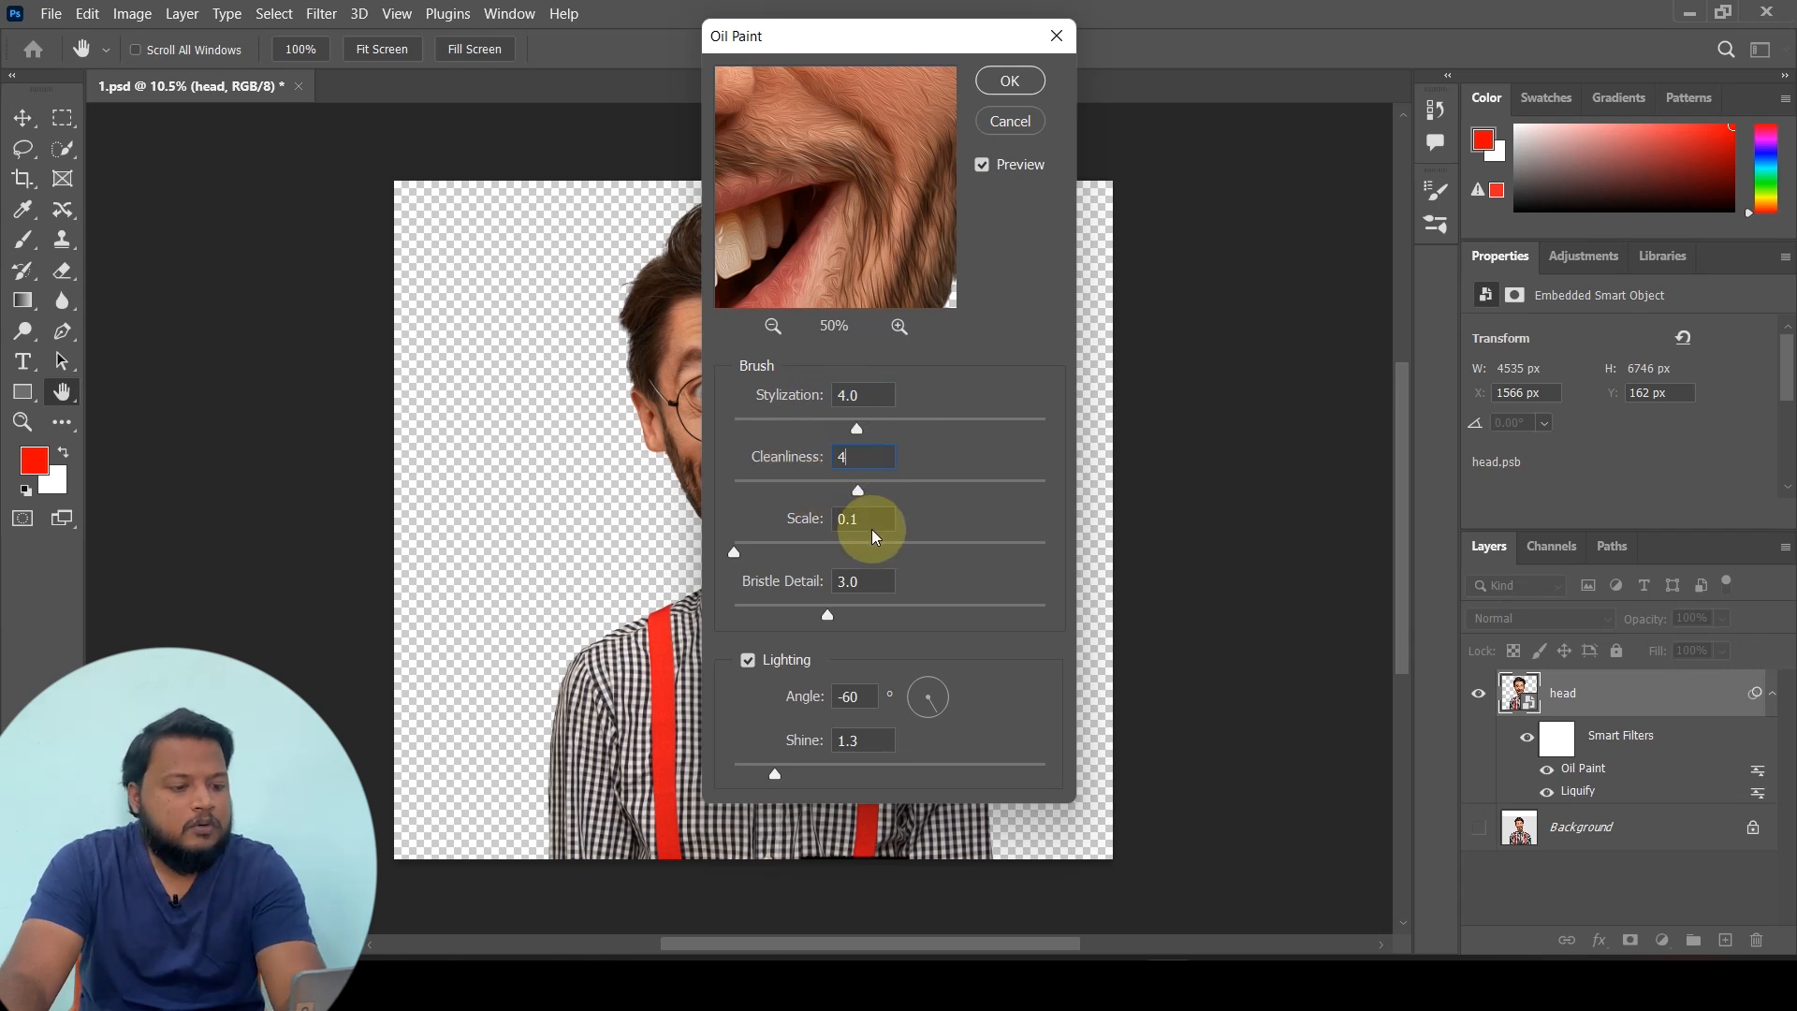
pyautogui.click(821, 522)
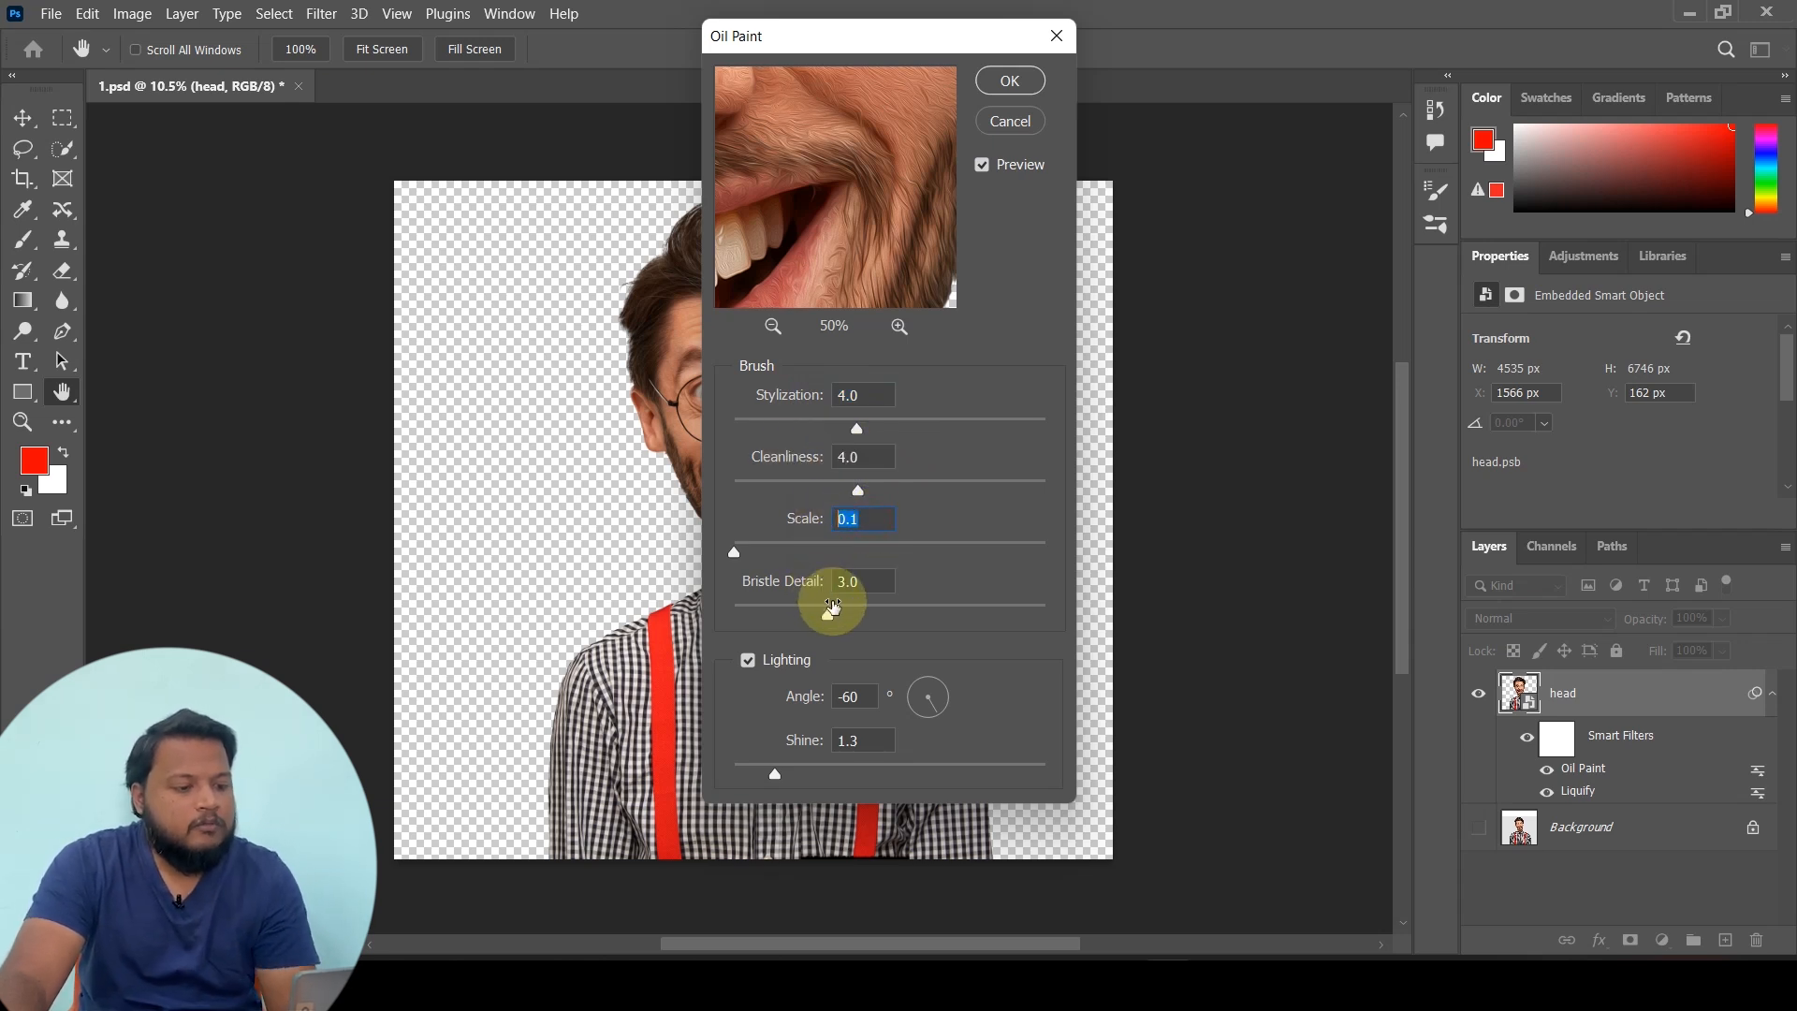
pyautogui.moveTo(828, 615); pyautogui.dragTo(767, 615)
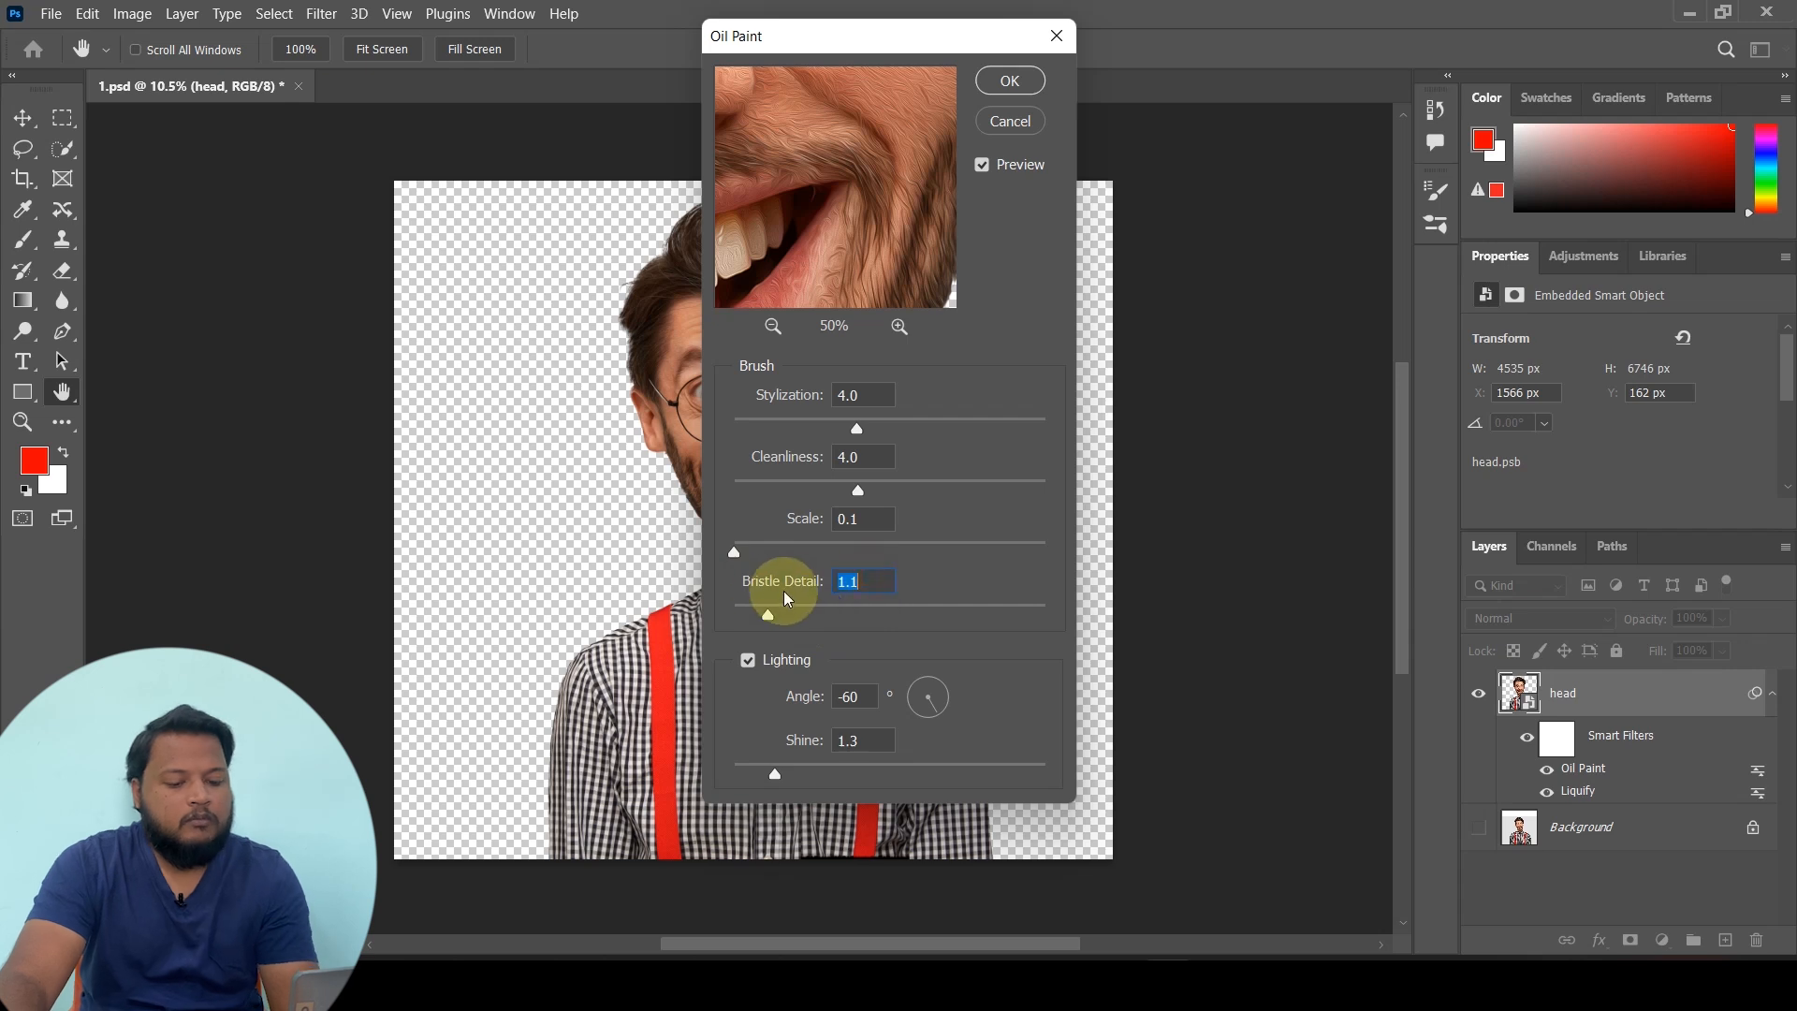
pyautogui.write('1')
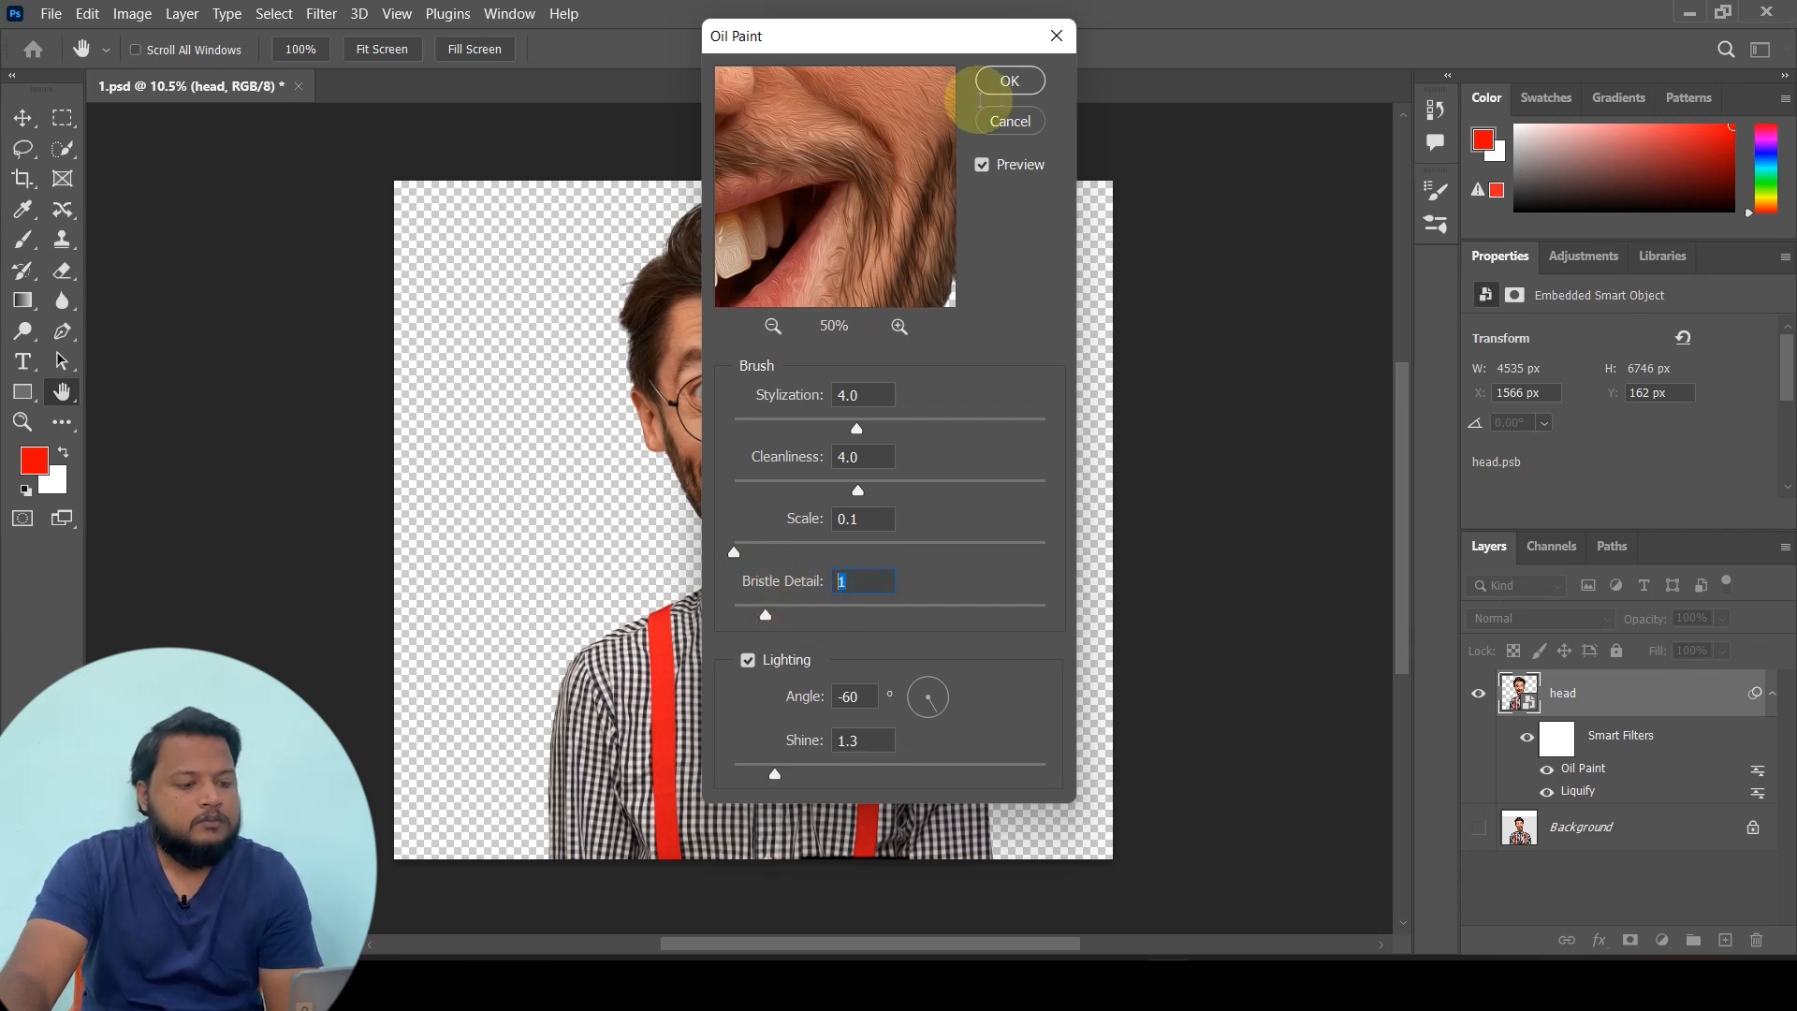
pyautogui.click(1009, 81)
pyautogui.press('v')
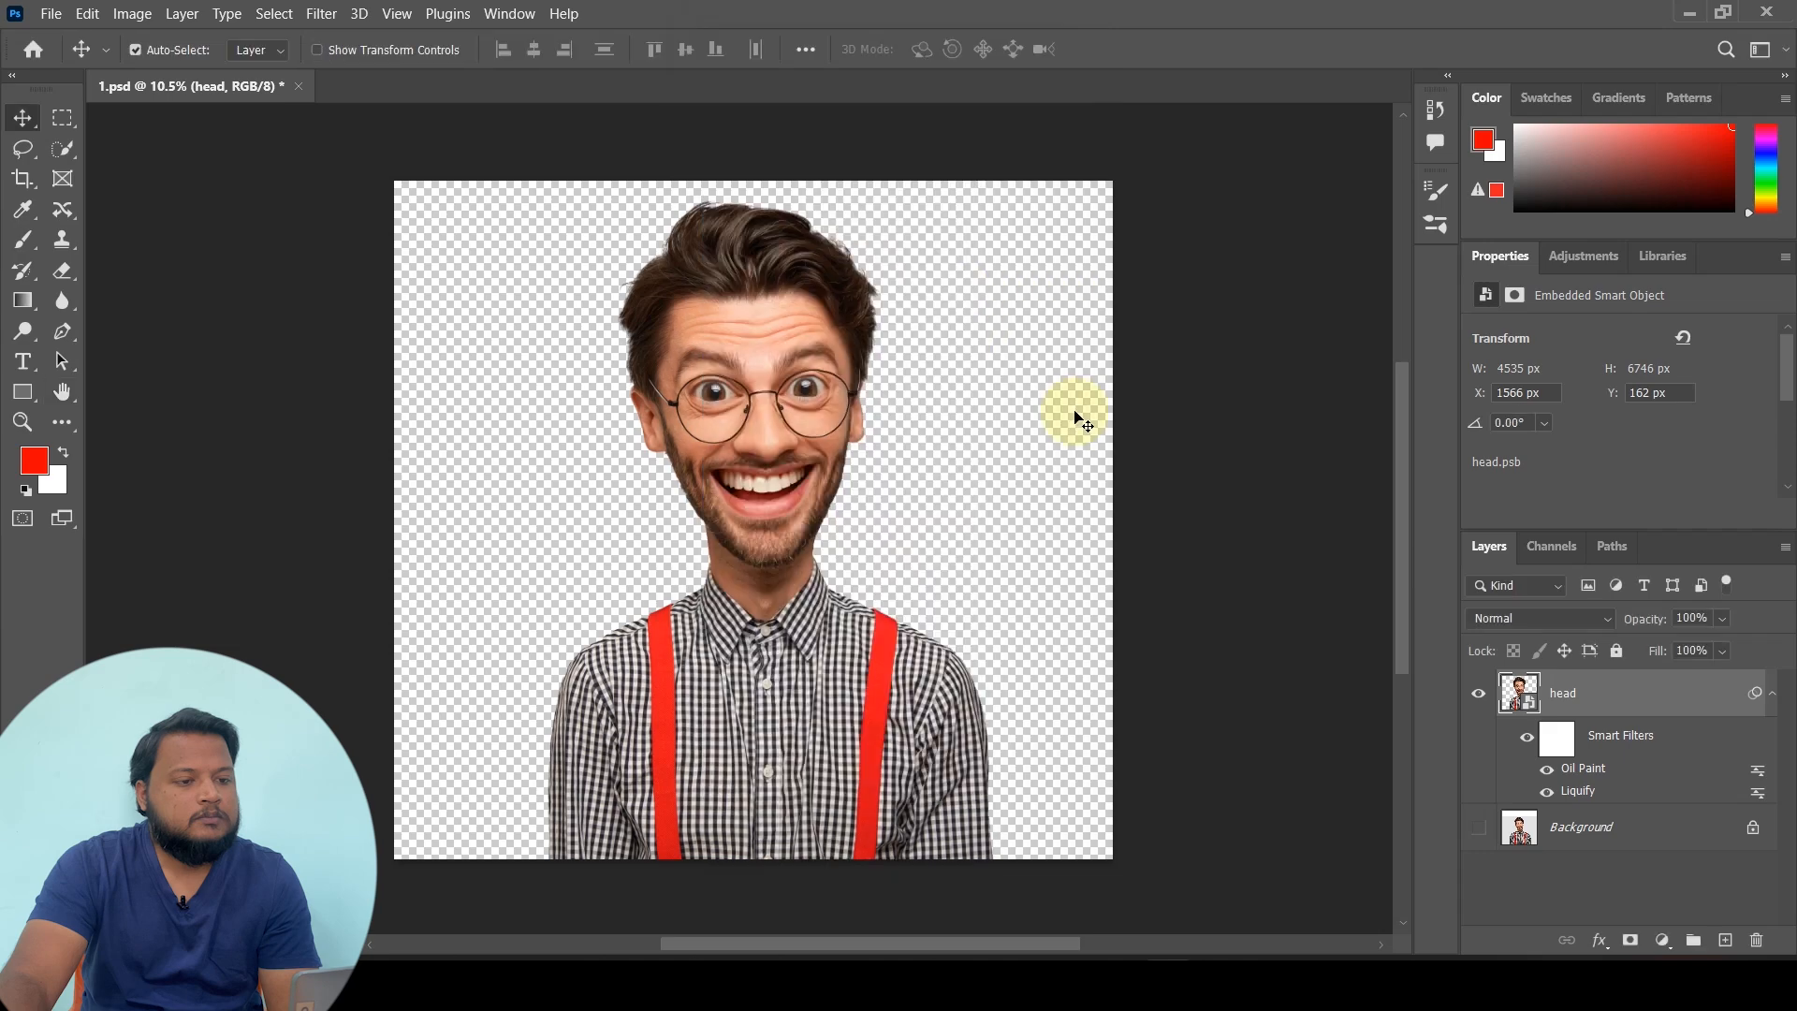
# Collapse the smart filters of the head layer, duplicate the layer and hide the copy
pyautogui.scroll(6, 743, 341)
pyautogui.moveTo(799, 402); pyautogui.dragTo(853, 708)
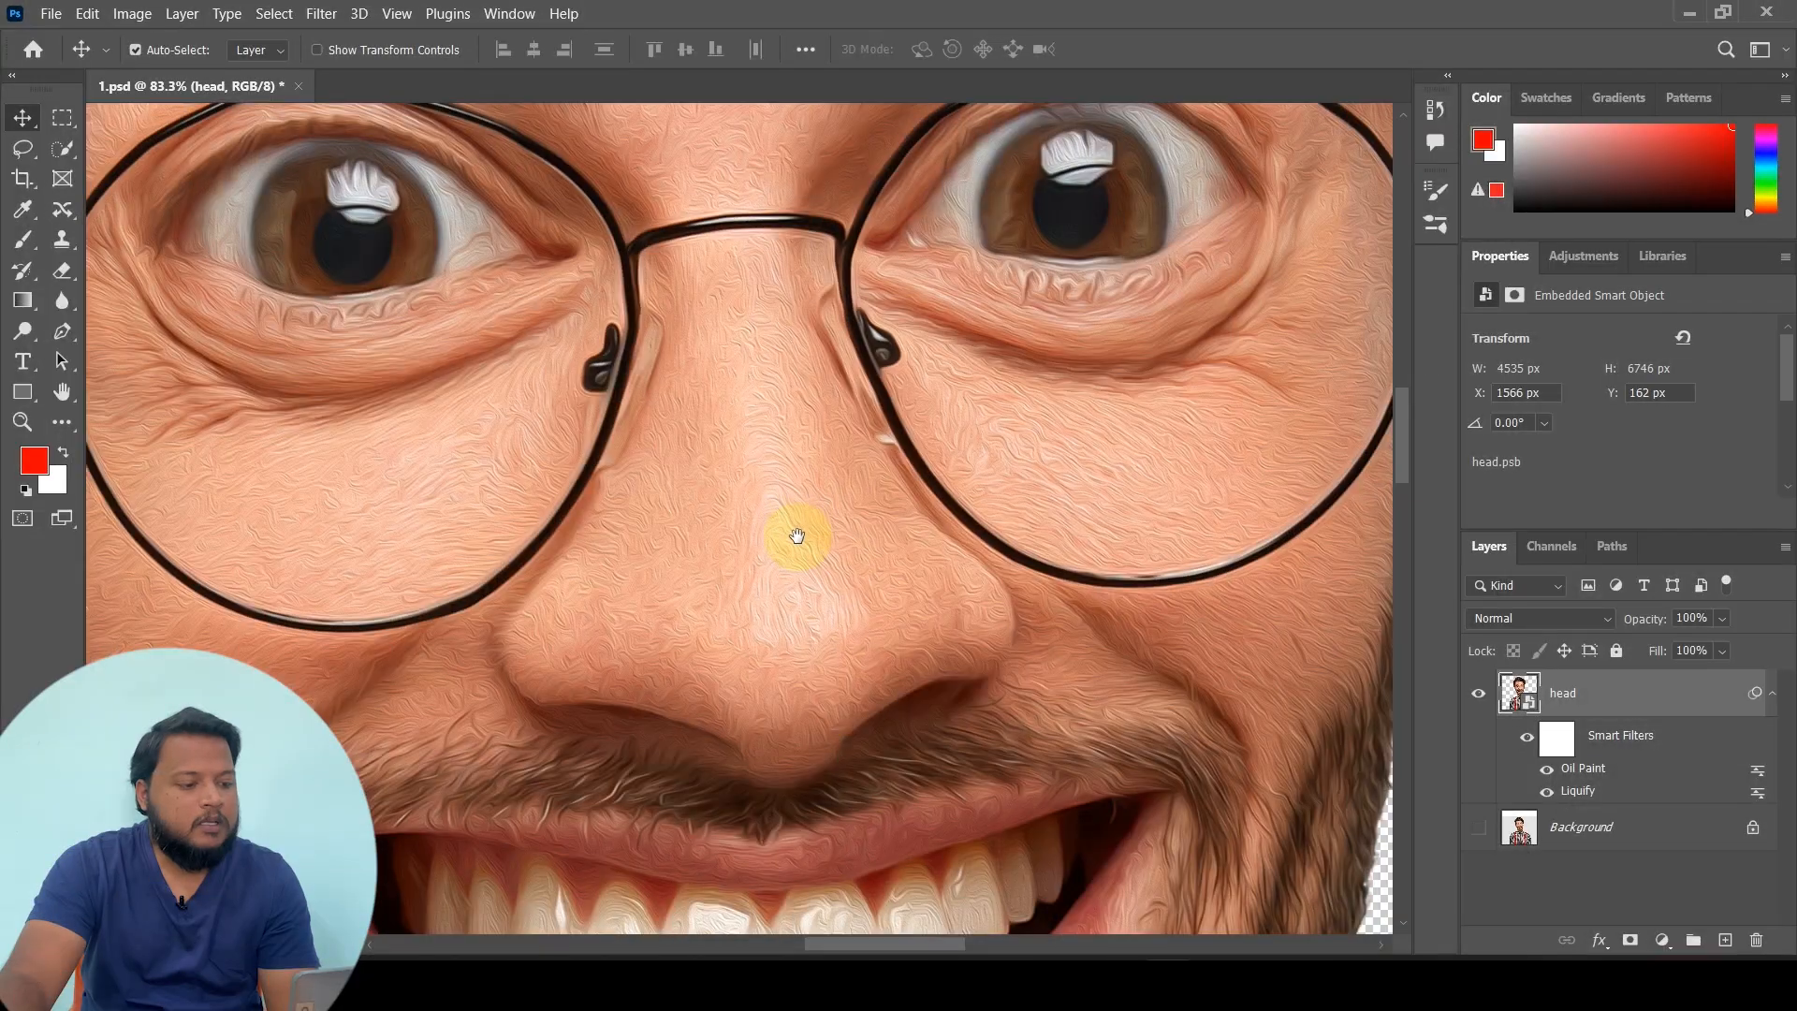
pyautogui.scroll(-3, 797, 541)
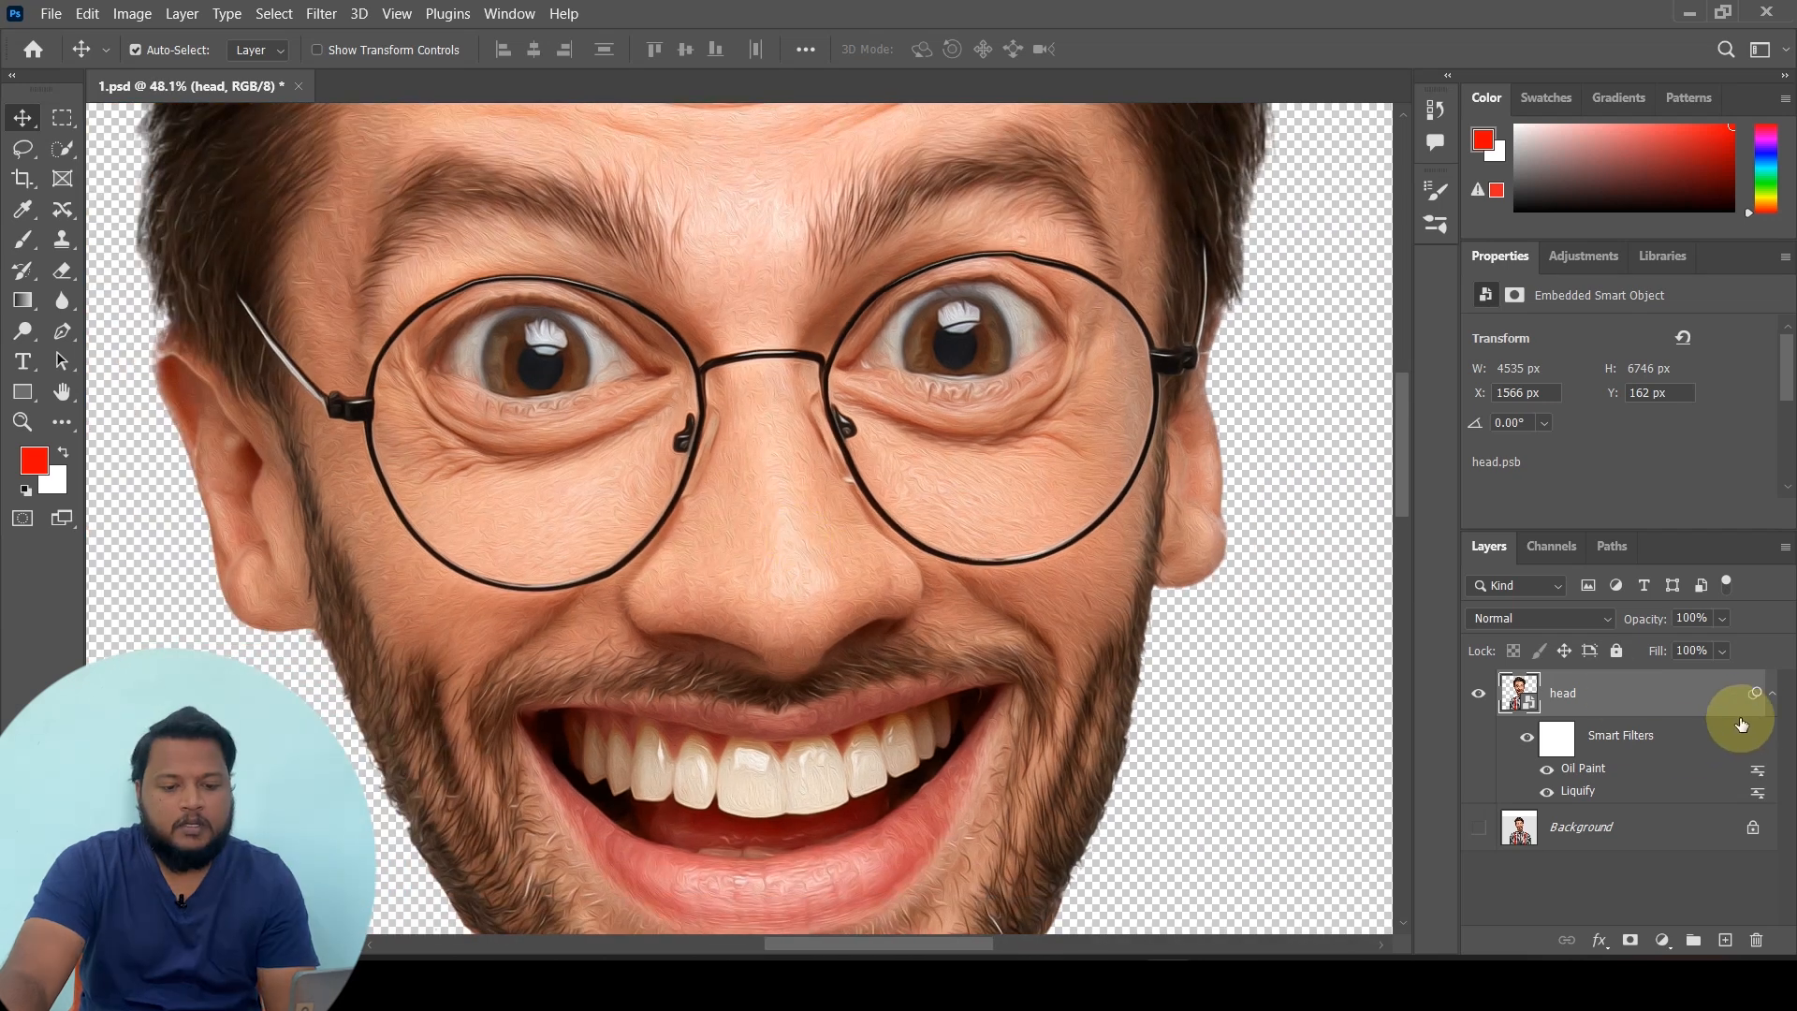
pyautogui.click(1772, 694)
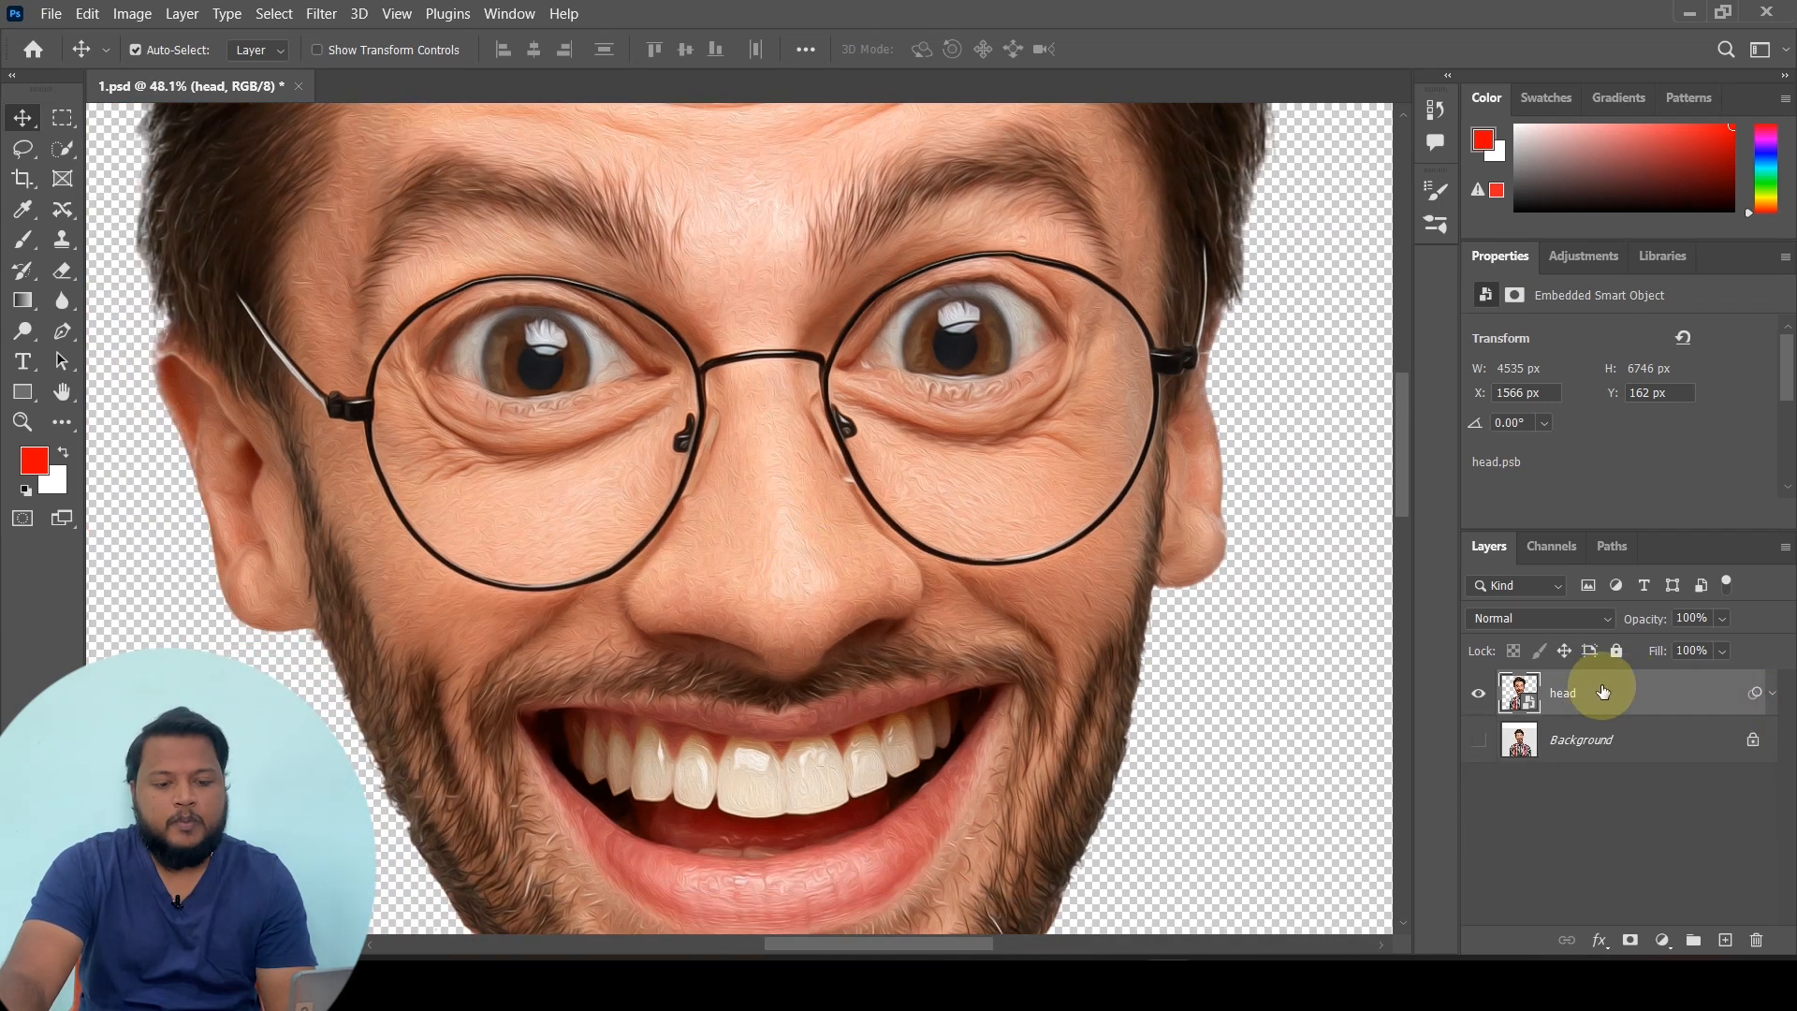
pyautogui.moveTo(1598, 693); pyautogui.dragTo(1729, 935)
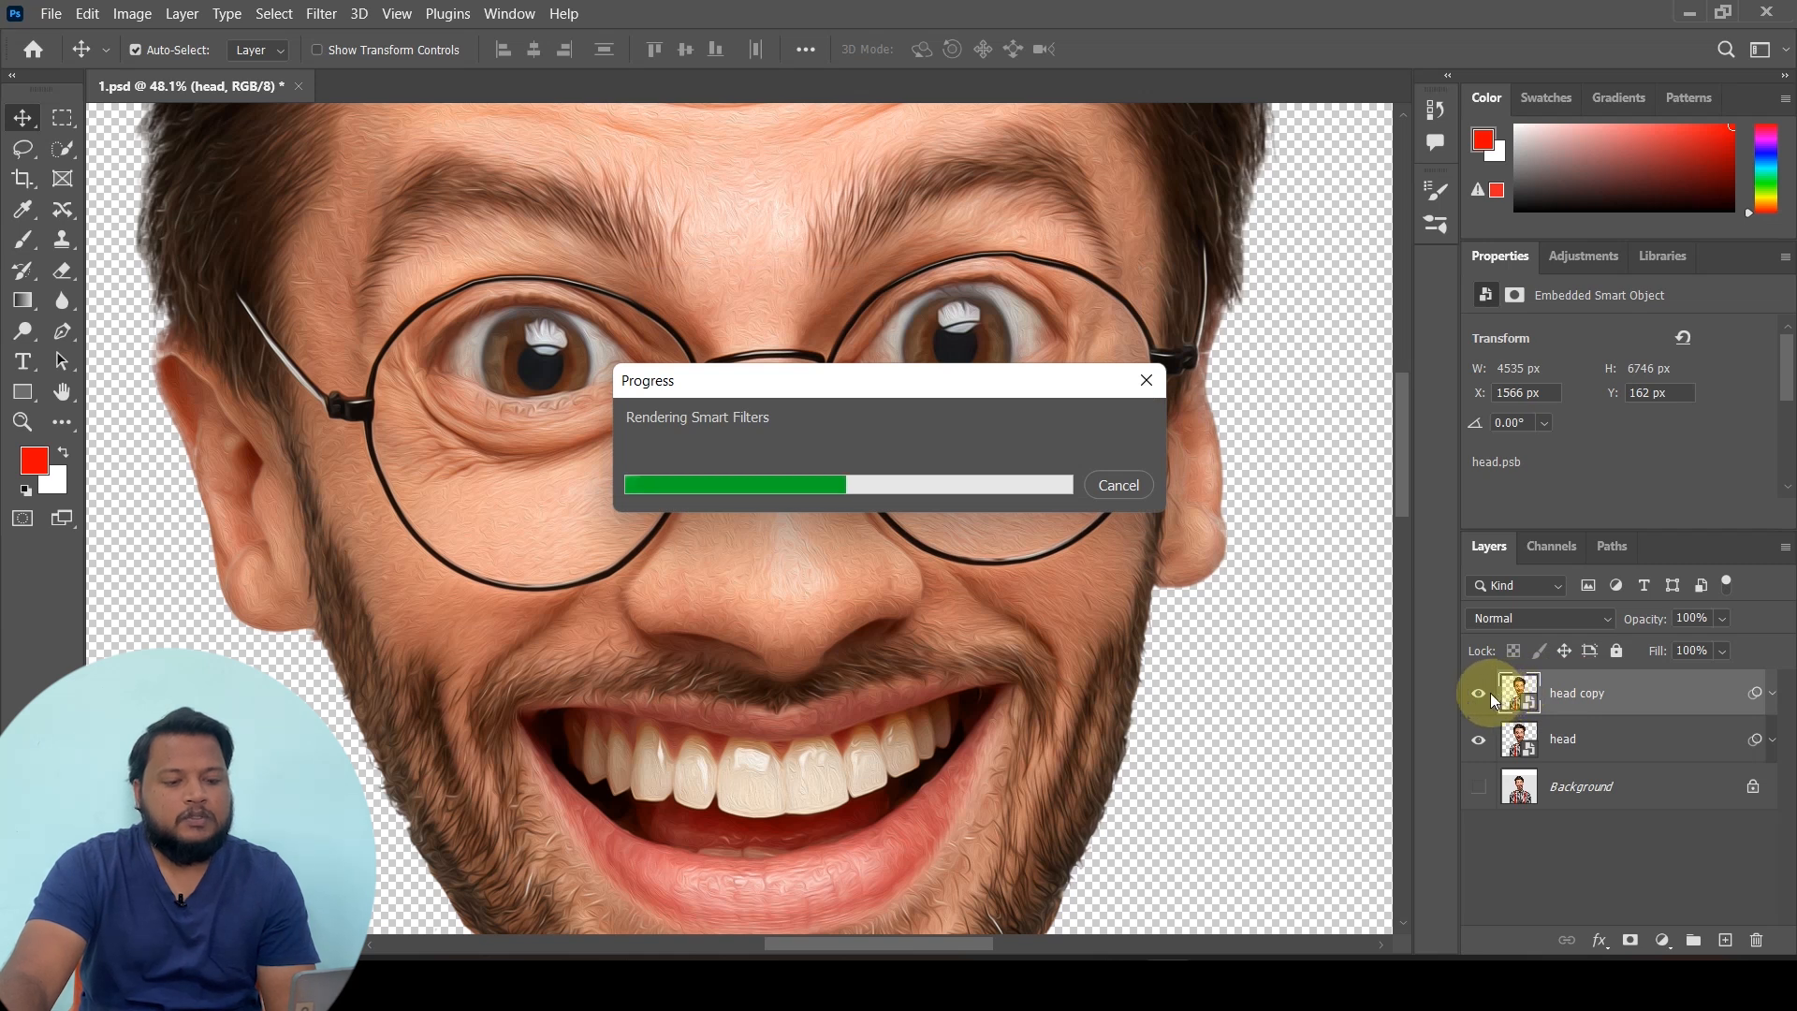
pyautogui.click(1480, 695)
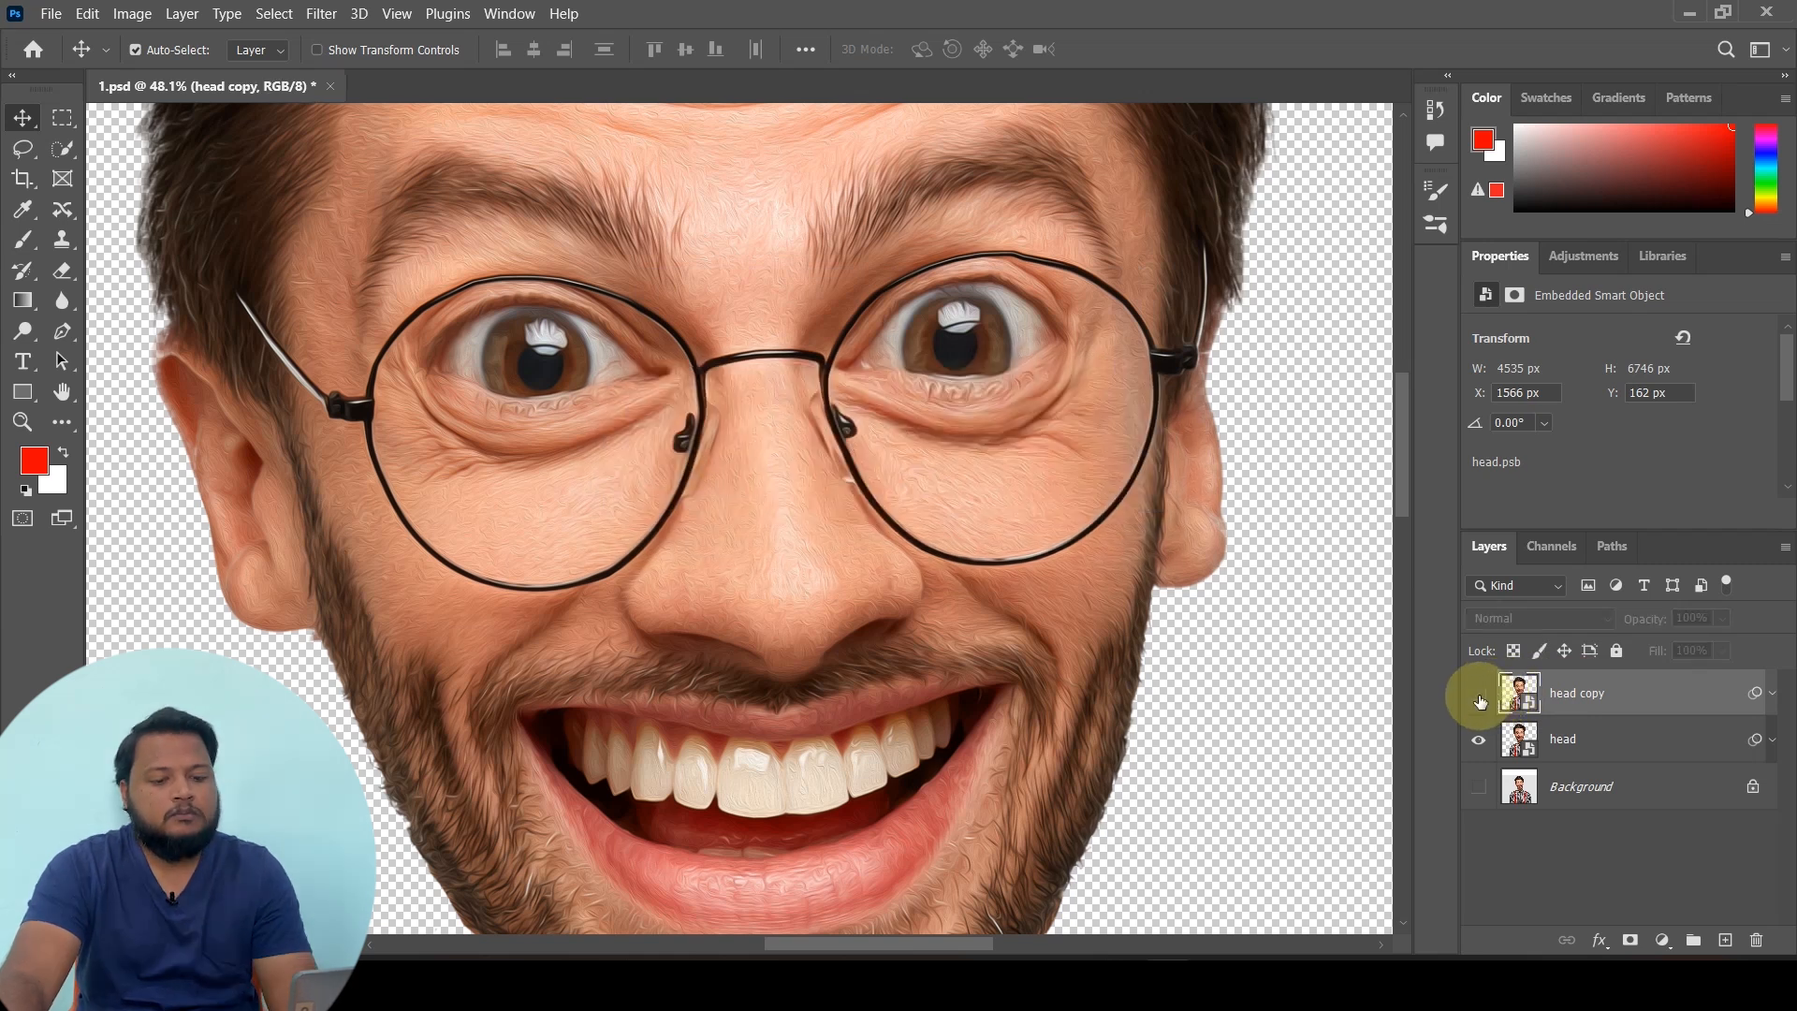
# Add a bright cyan (#02f6ff) Solid Color fill layer directly above the Background layer
pyautogui.scroll(-5, 1244, 670)
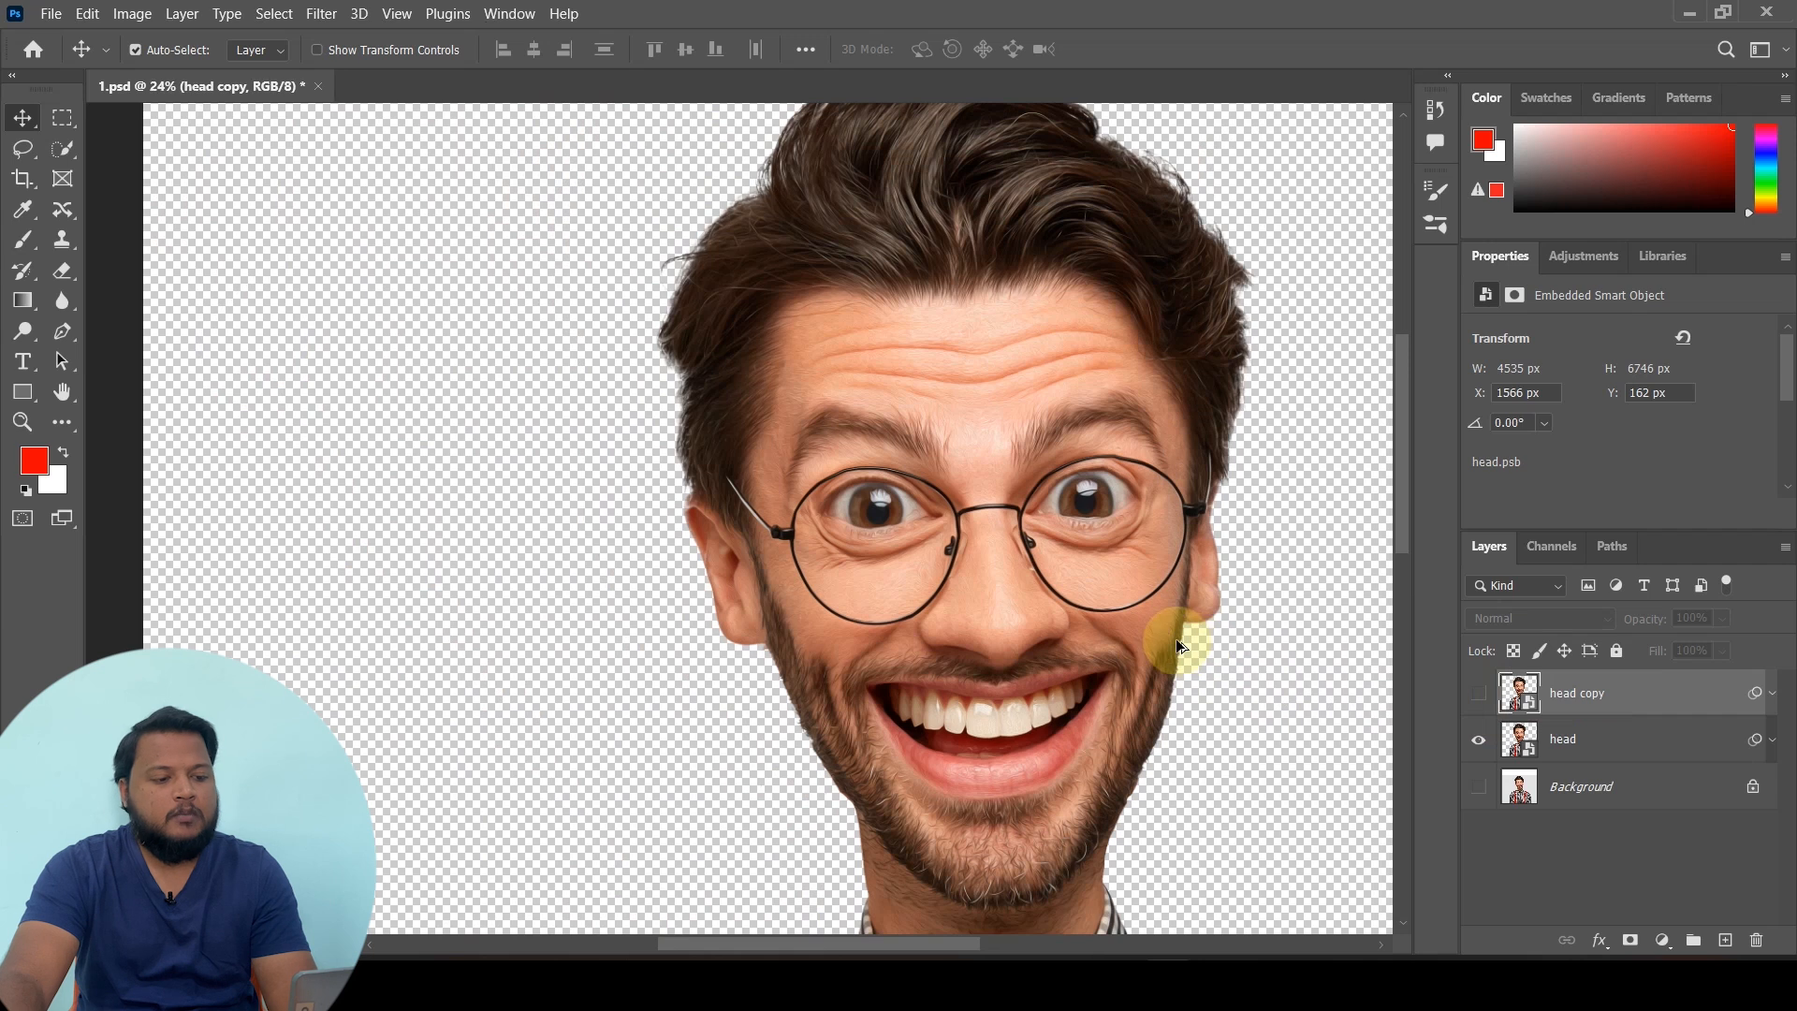
pyautogui.scroll(-3, 1177, 642)
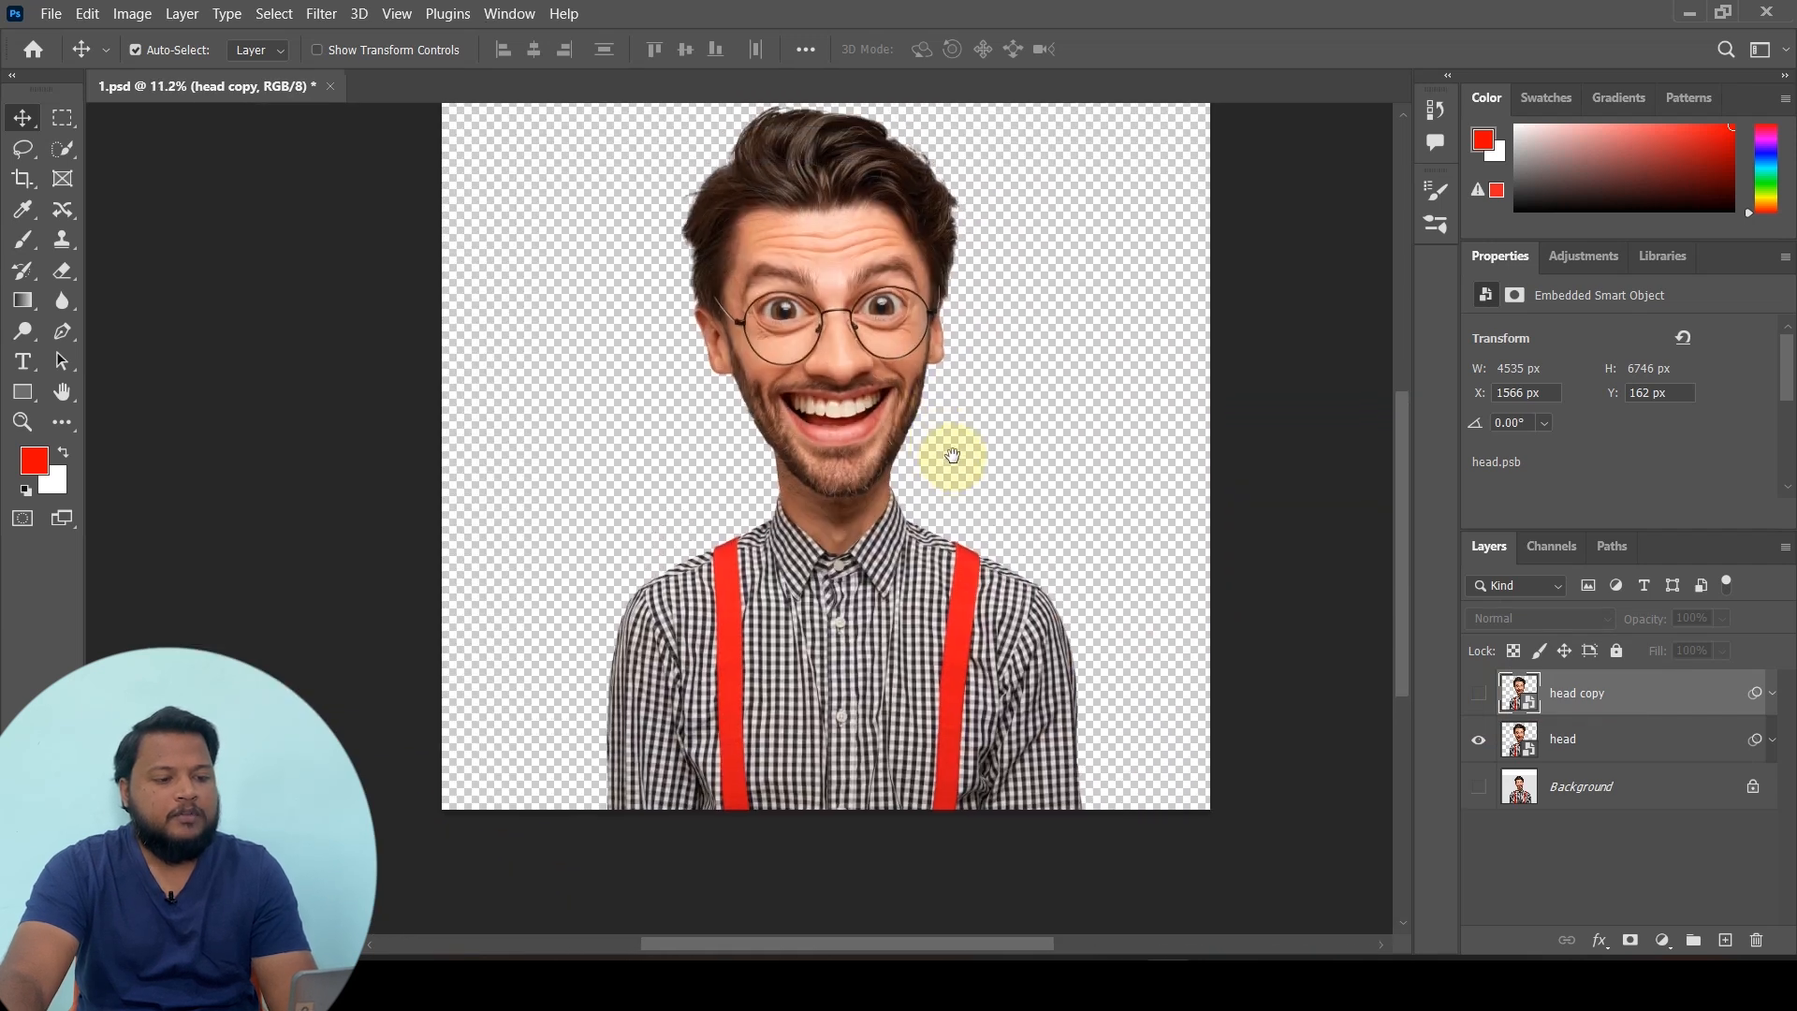
pyautogui.click(1643, 789)
pyautogui.click(1662, 940)
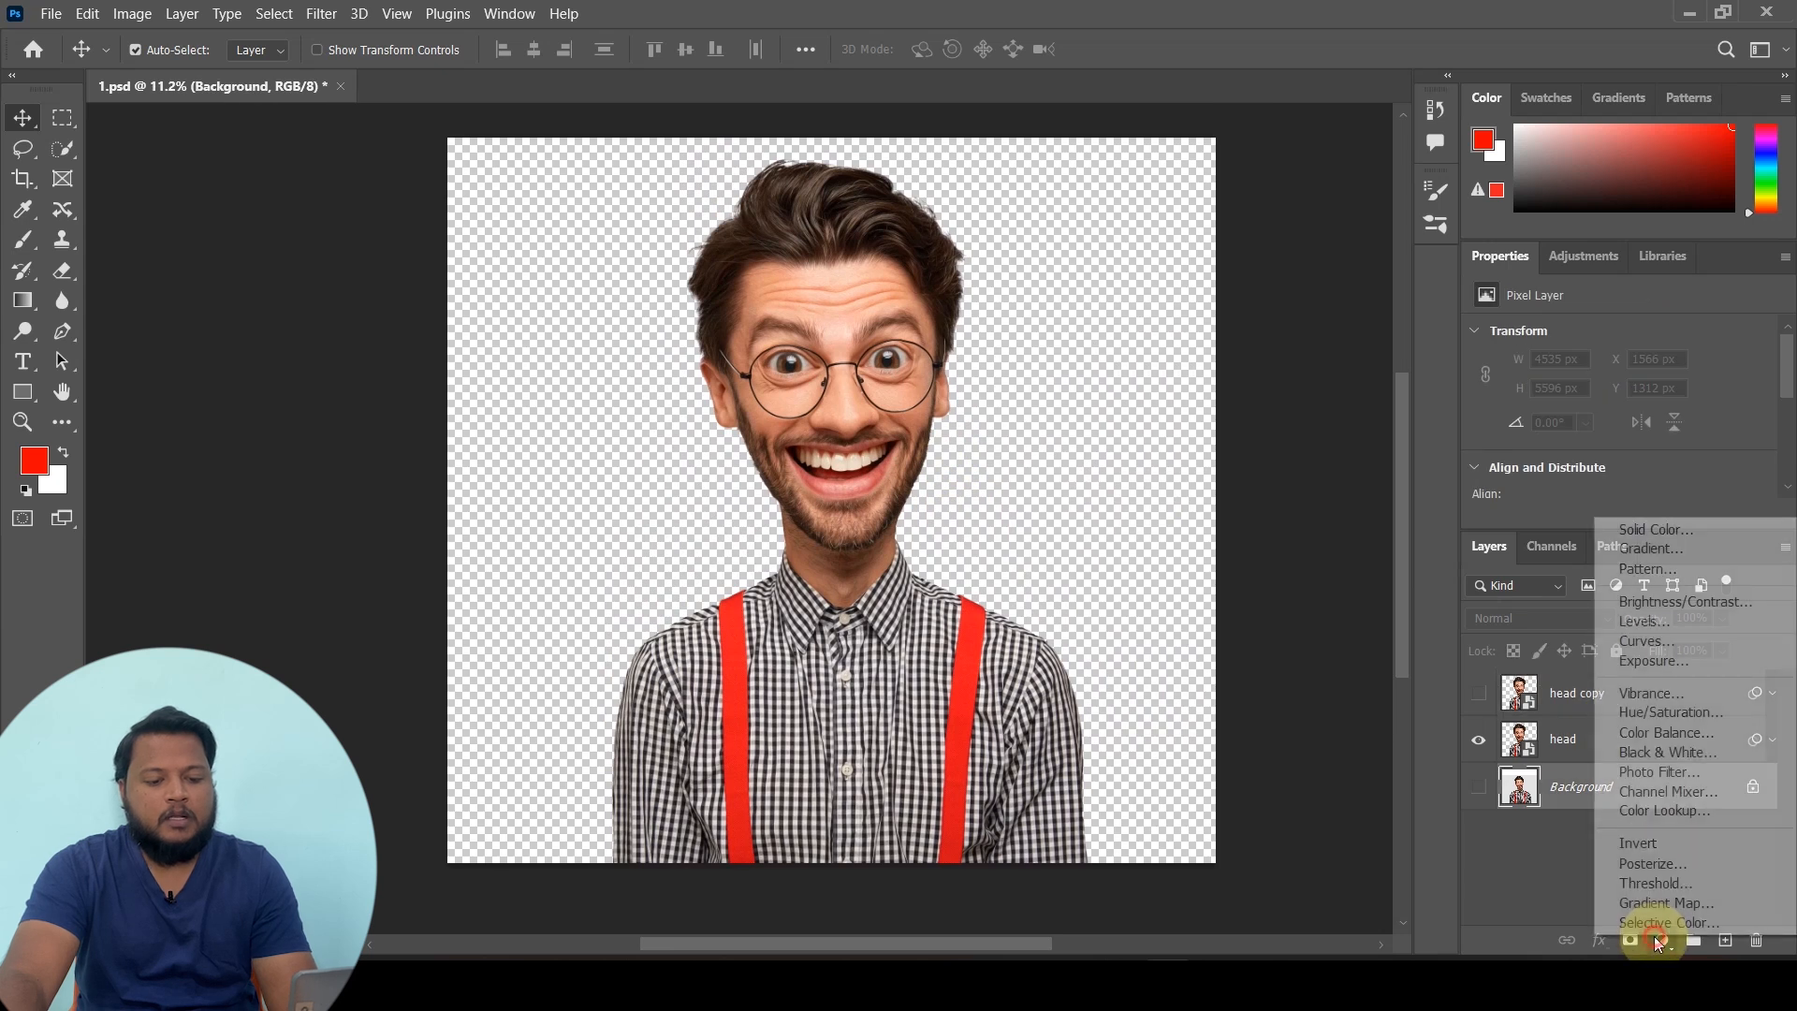
pyautogui.click(1617, 528)
pyautogui.moveTo(1408, 256); pyautogui.dragTo(1415, 193)
pyautogui.moveTo(1496, 309); pyautogui.dragTo(1502, 349)
pyautogui.moveTo(1430, 254)
pyautogui.mouseDown()
pyautogui.moveTo(1465, 192)
pyautogui.moveTo(1432, 196)
pyautogui.moveTo(1469, 195)
pyautogui.mouseUp()
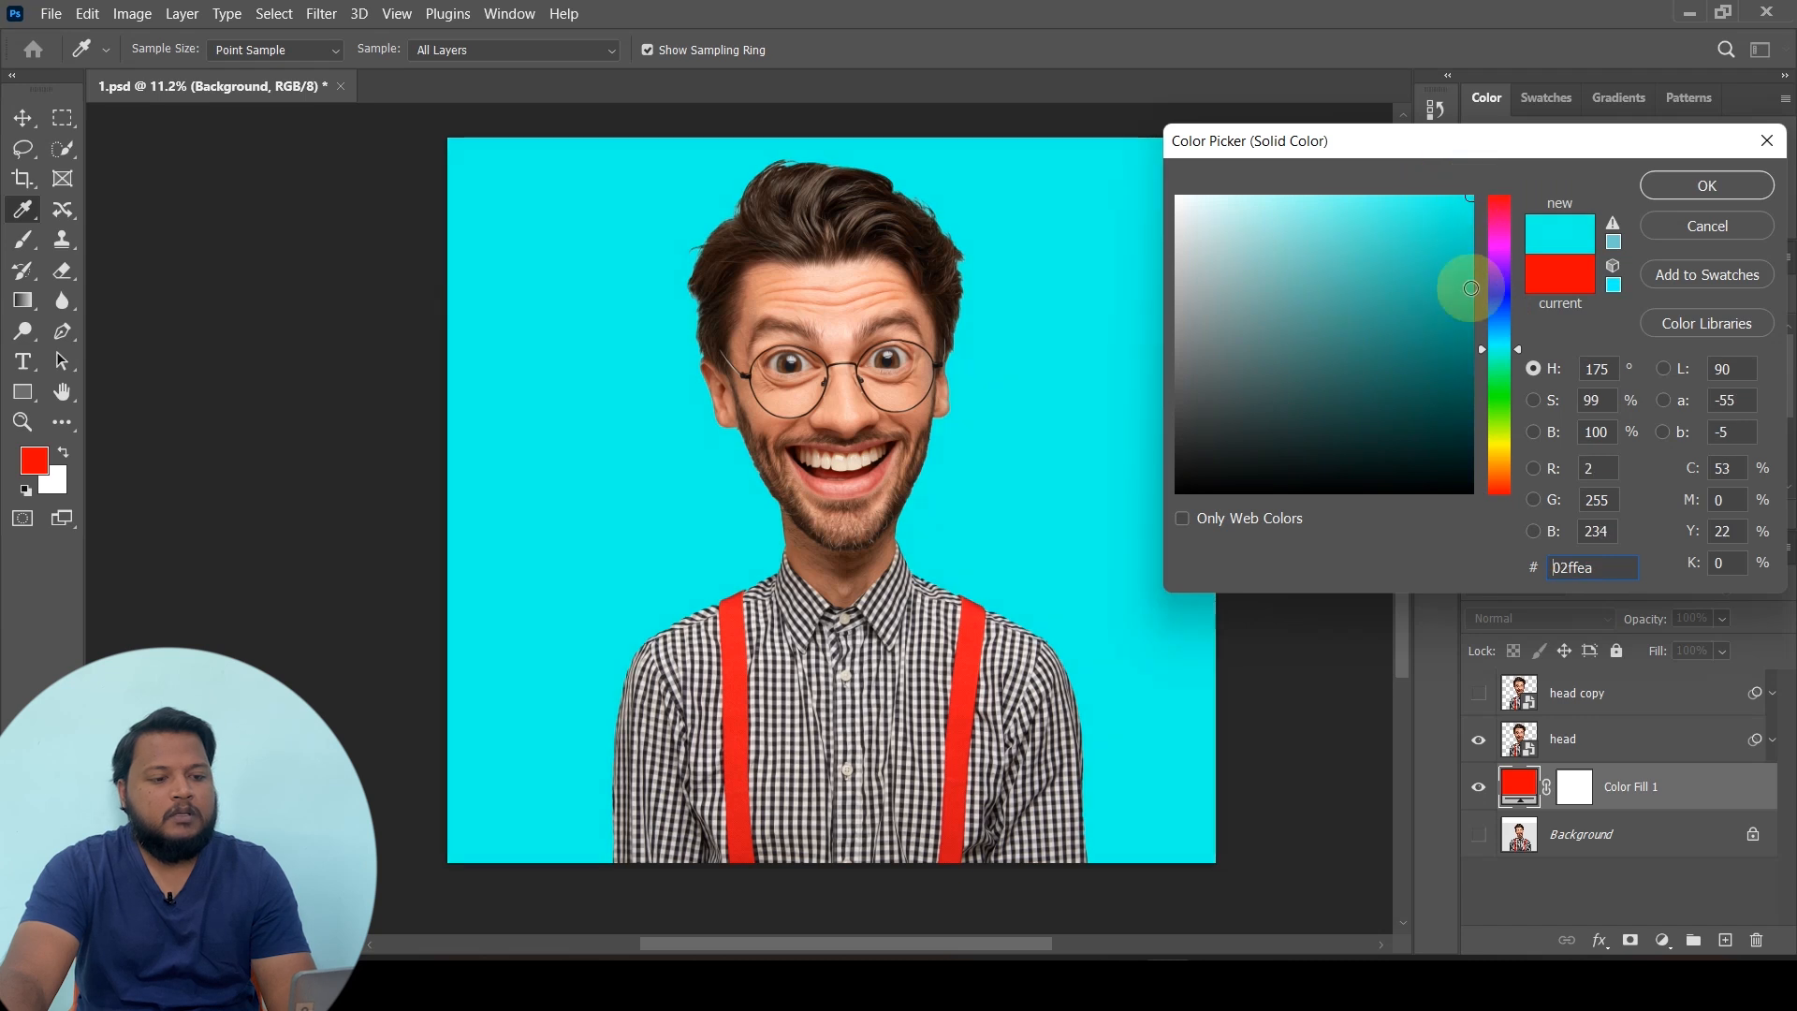
pyautogui.click(1500, 352)
pyautogui.moveTo(1502, 350); pyautogui.dragTo(1502, 347)
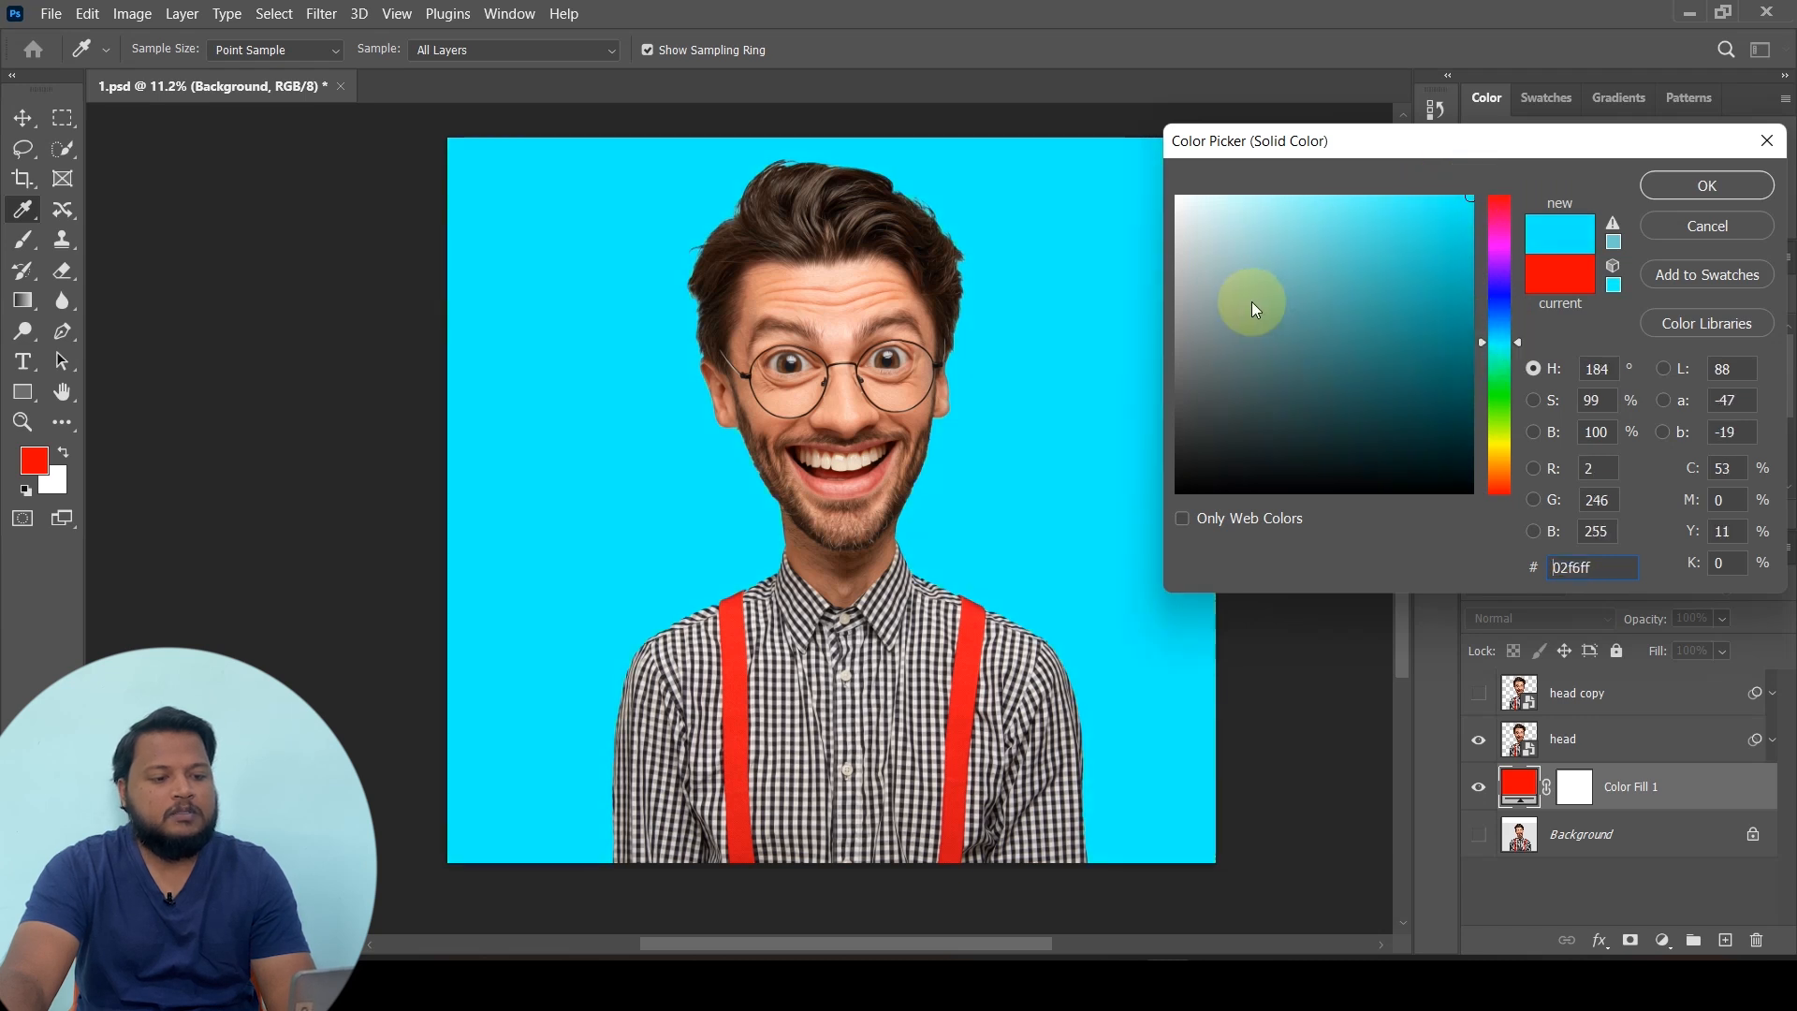
pyautogui.click(1691, 186)
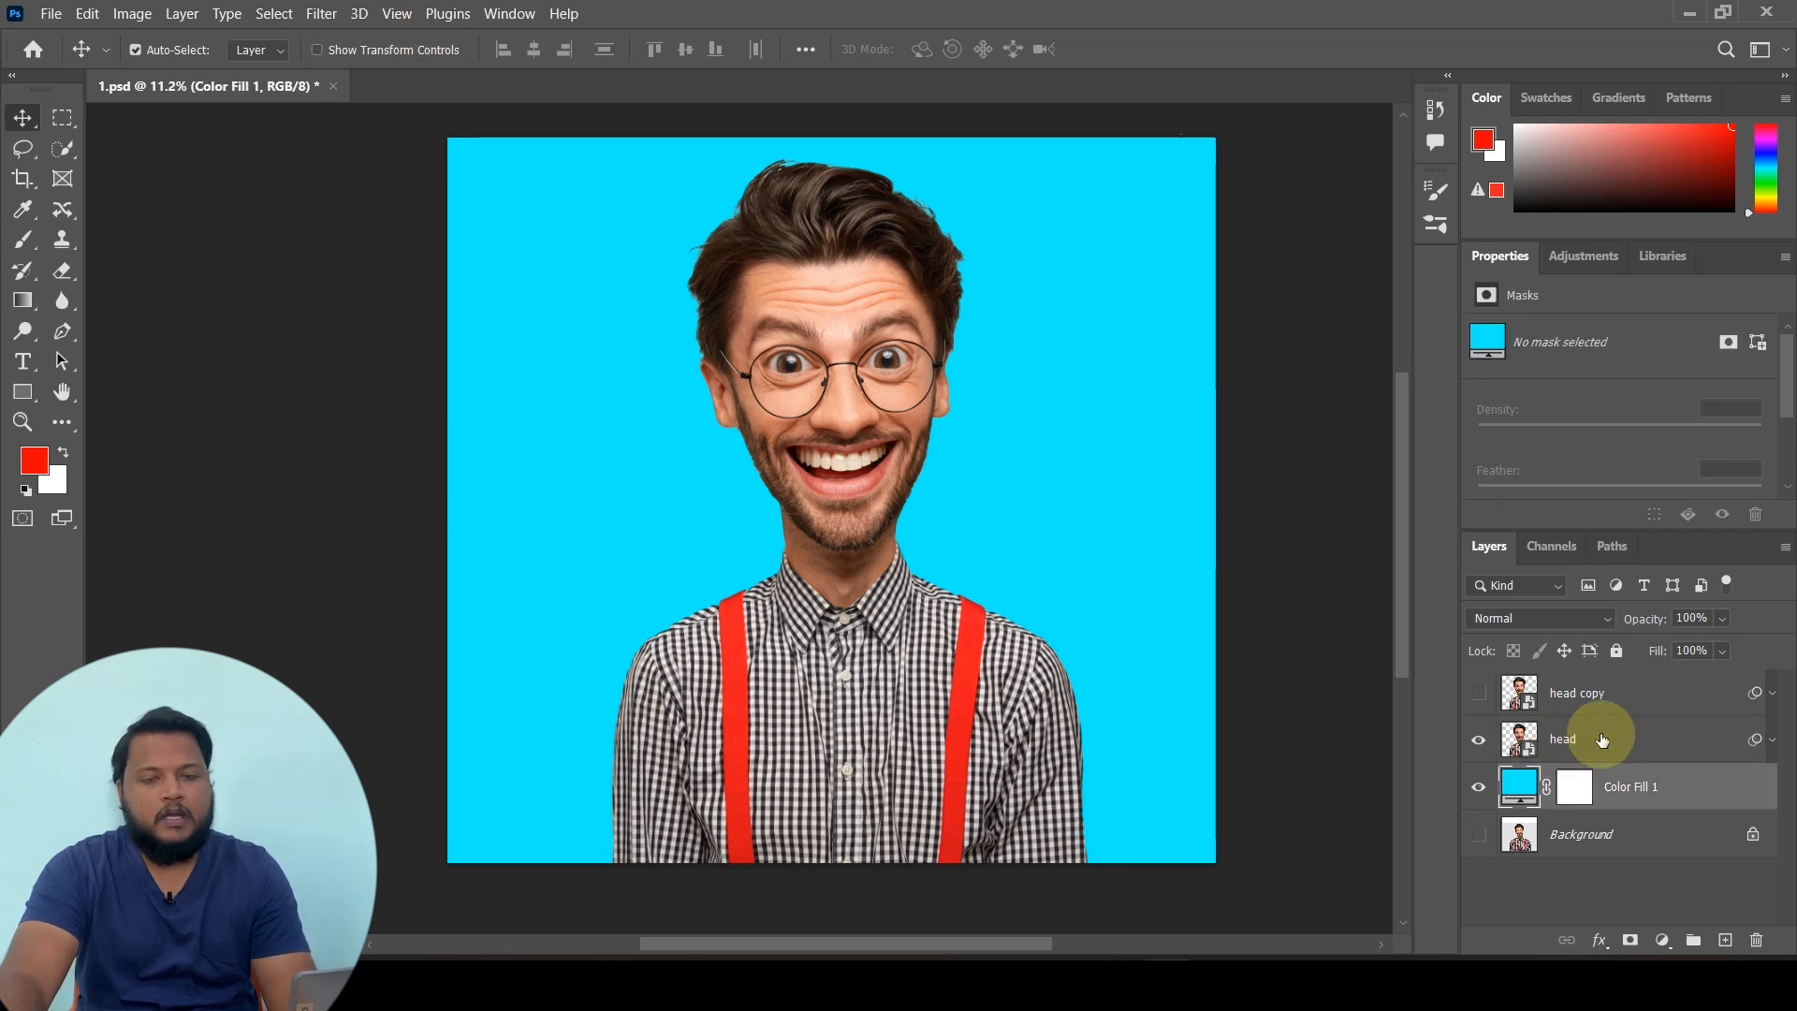
# Sharpen the head layer using Unsharp Mask with Amount 90%, Radius 20 pixels and Threshold 5 levels
pyautogui.click(1602, 740)
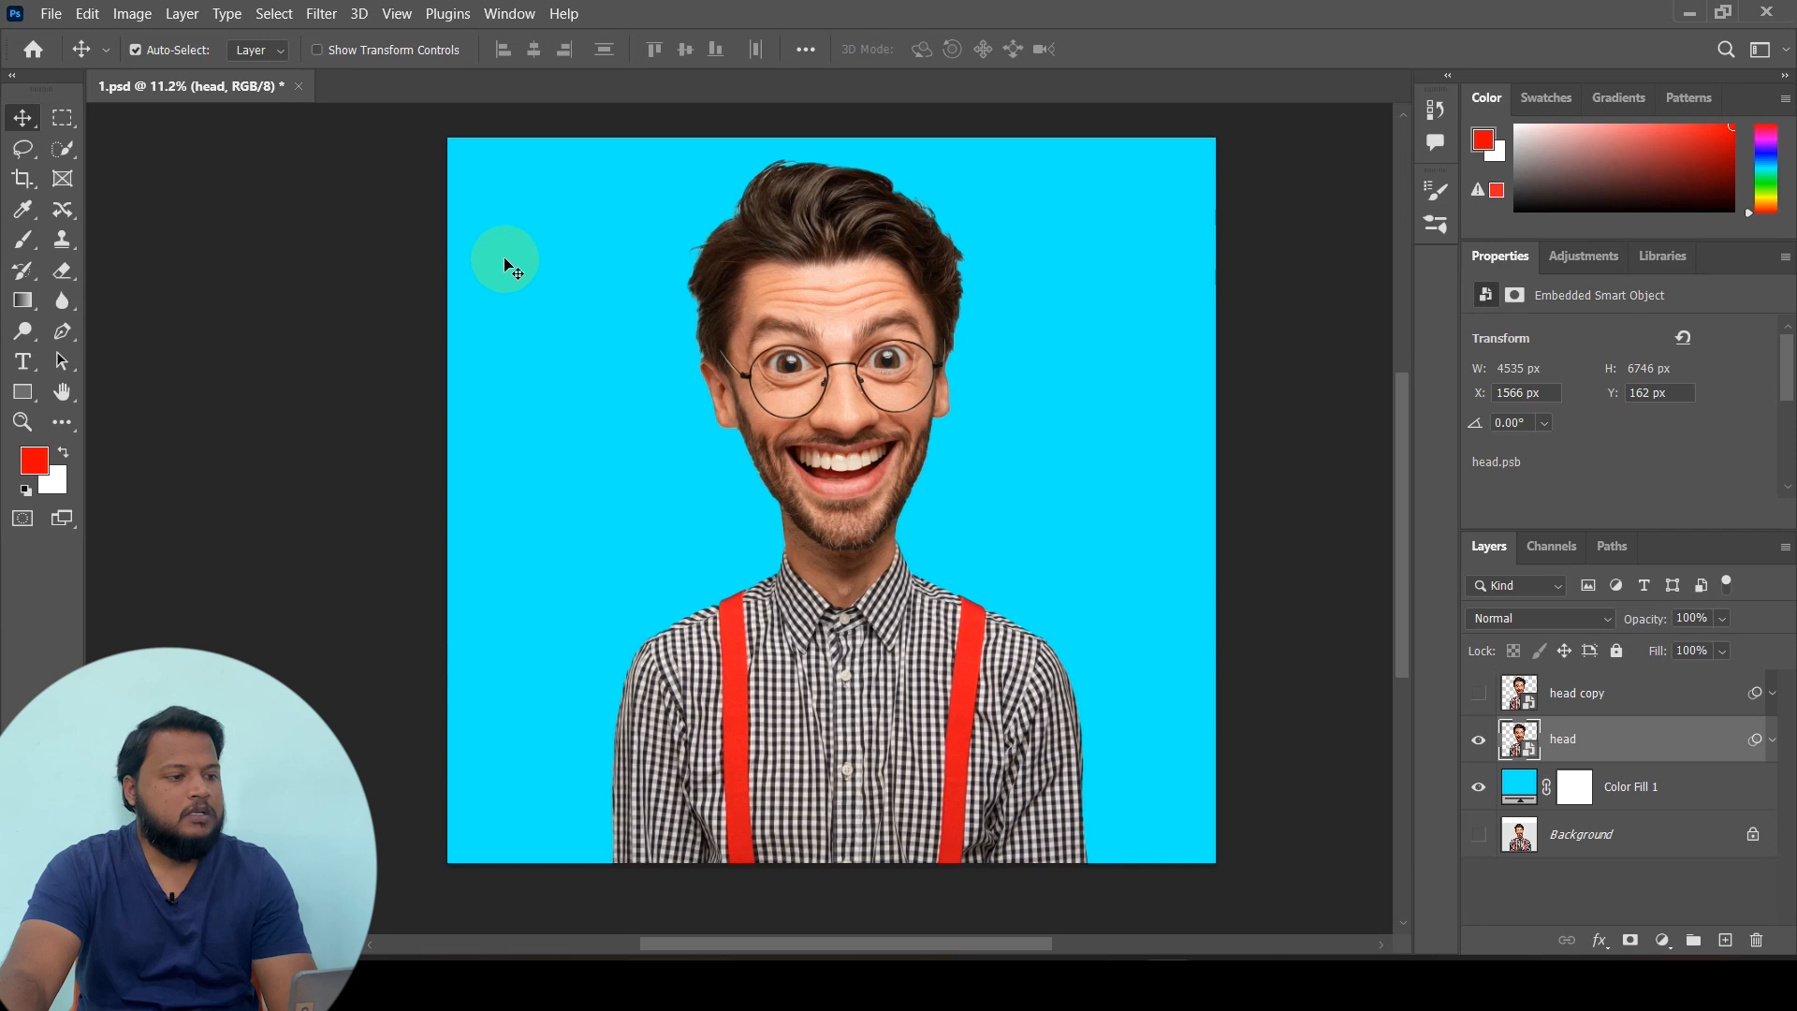
pyautogui.click(321, 13)
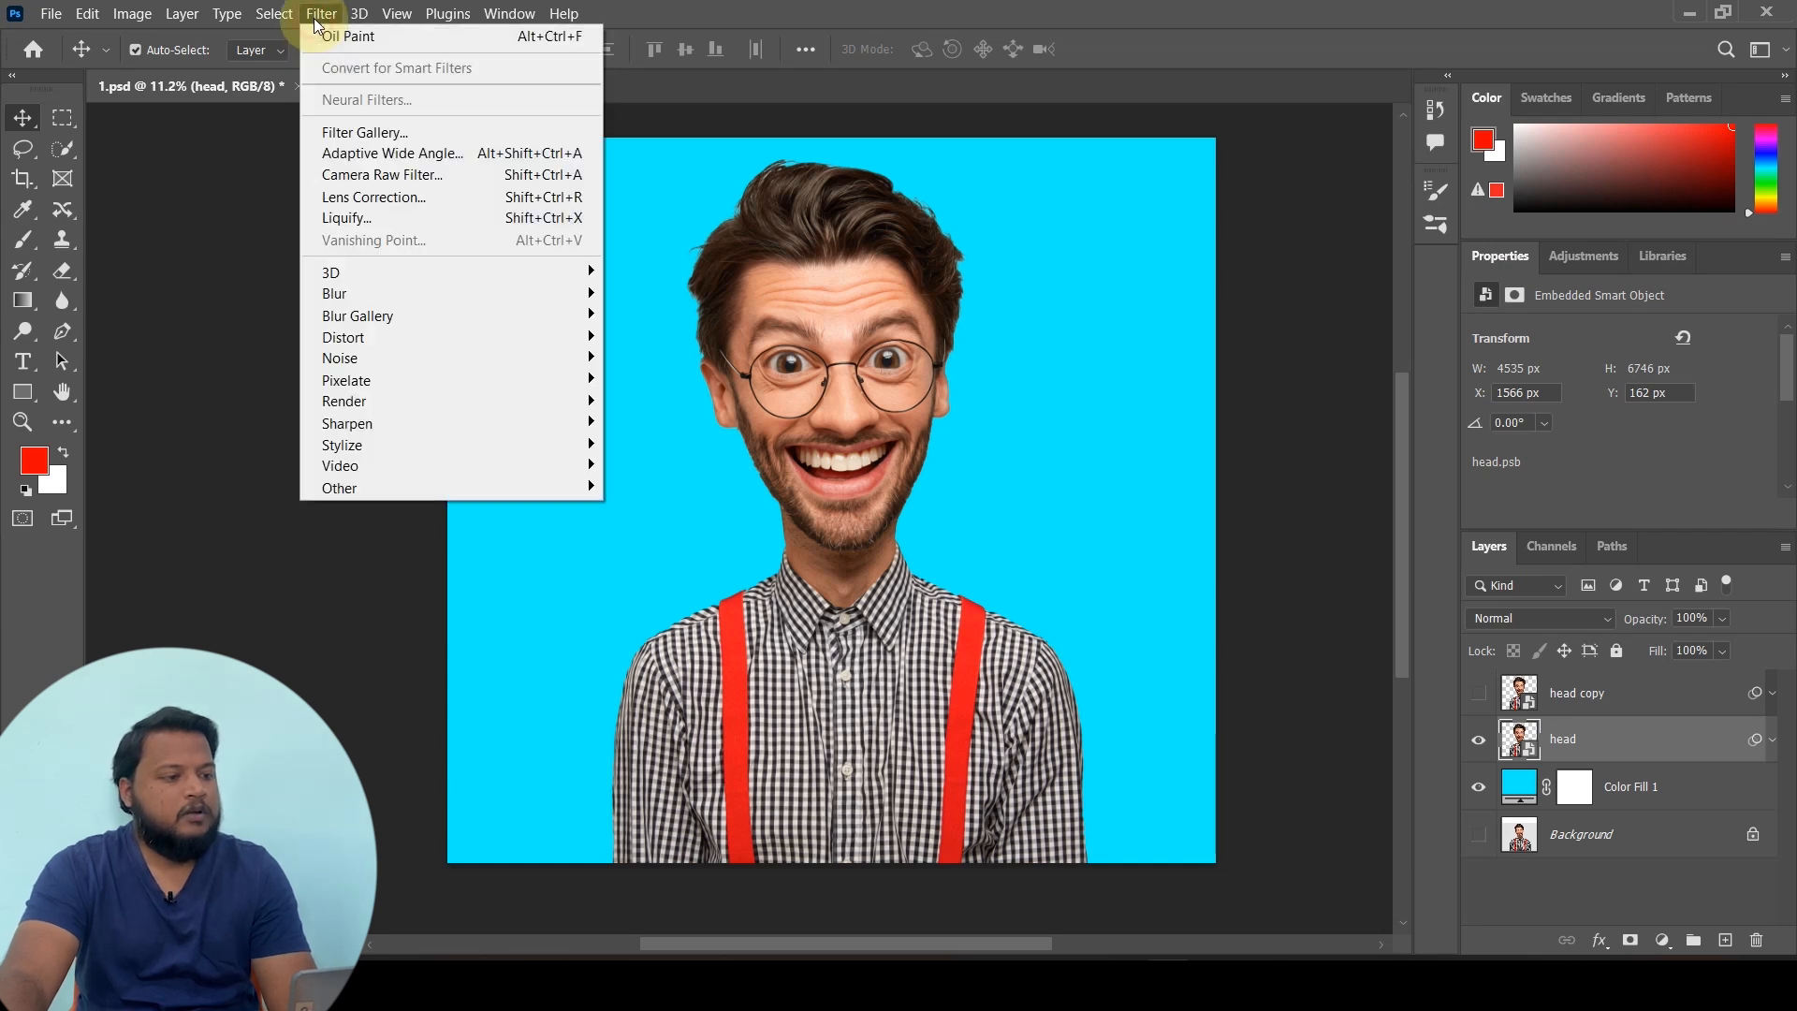
pyautogui.moveTo(576, 423)
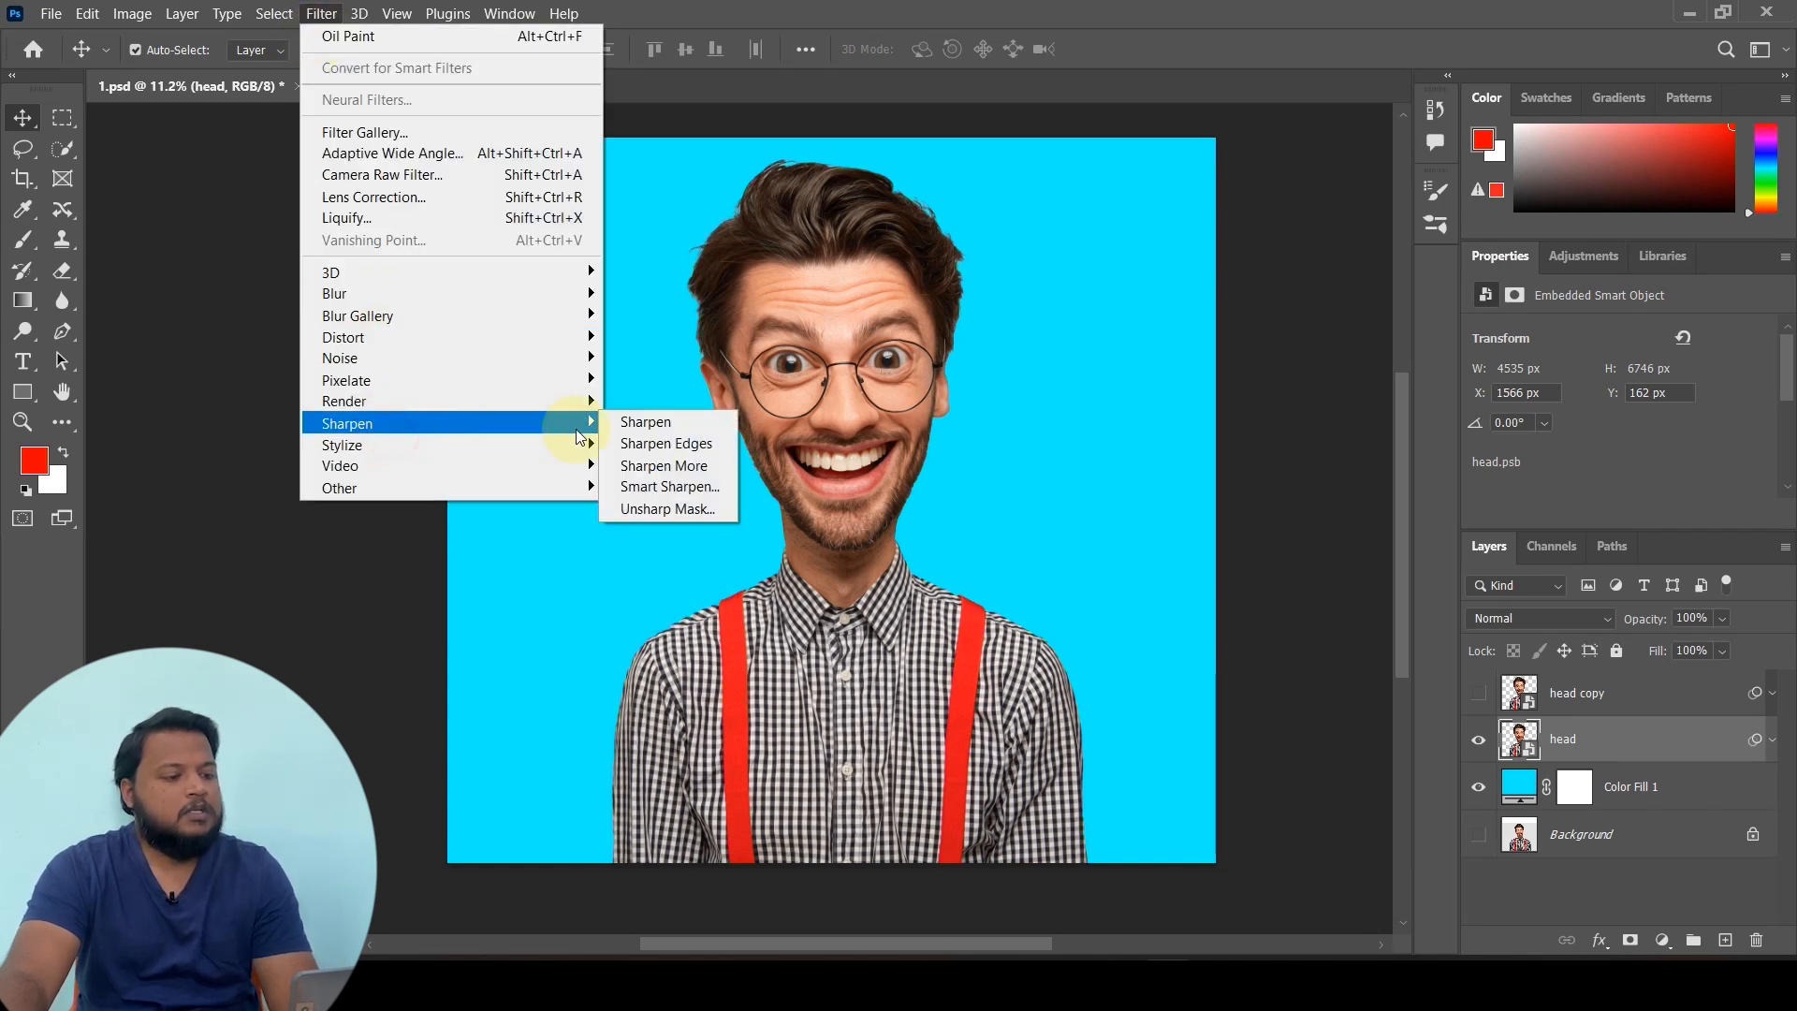
pyautogui.click(678, 510)
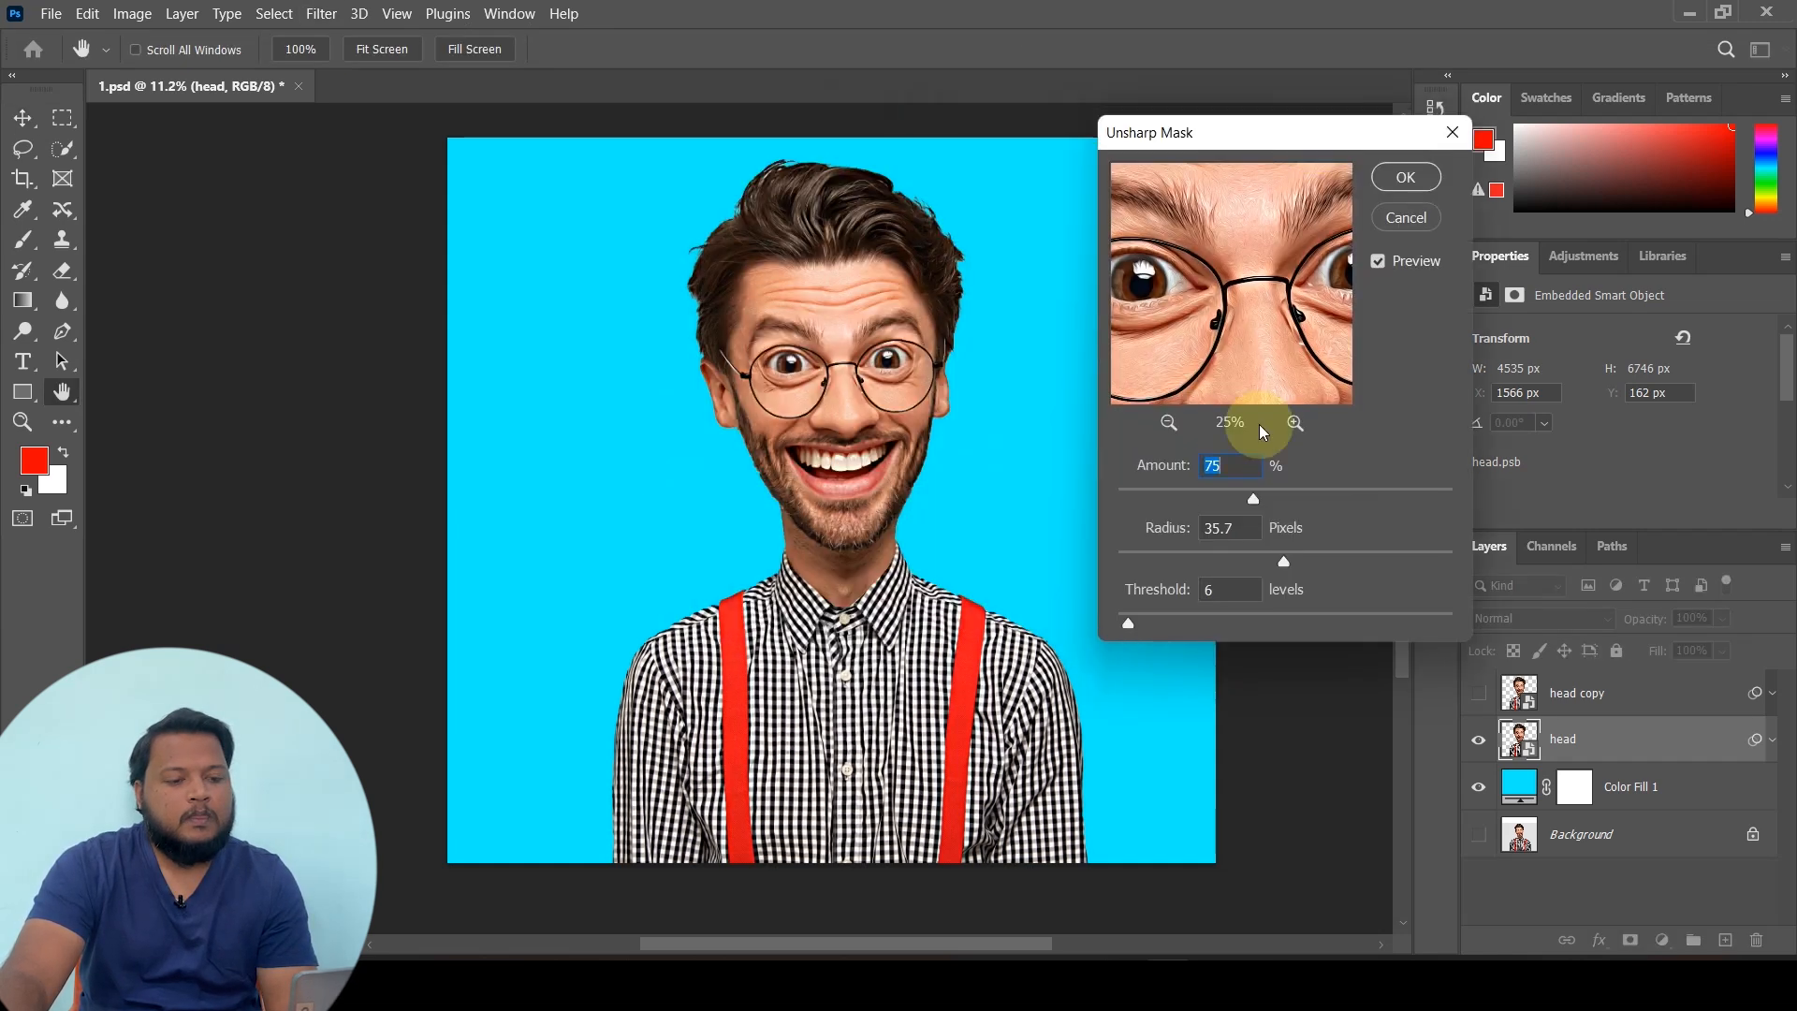
pyautogui.moveTo(1165, 285); pyautogui.dragTo(1218, 279)
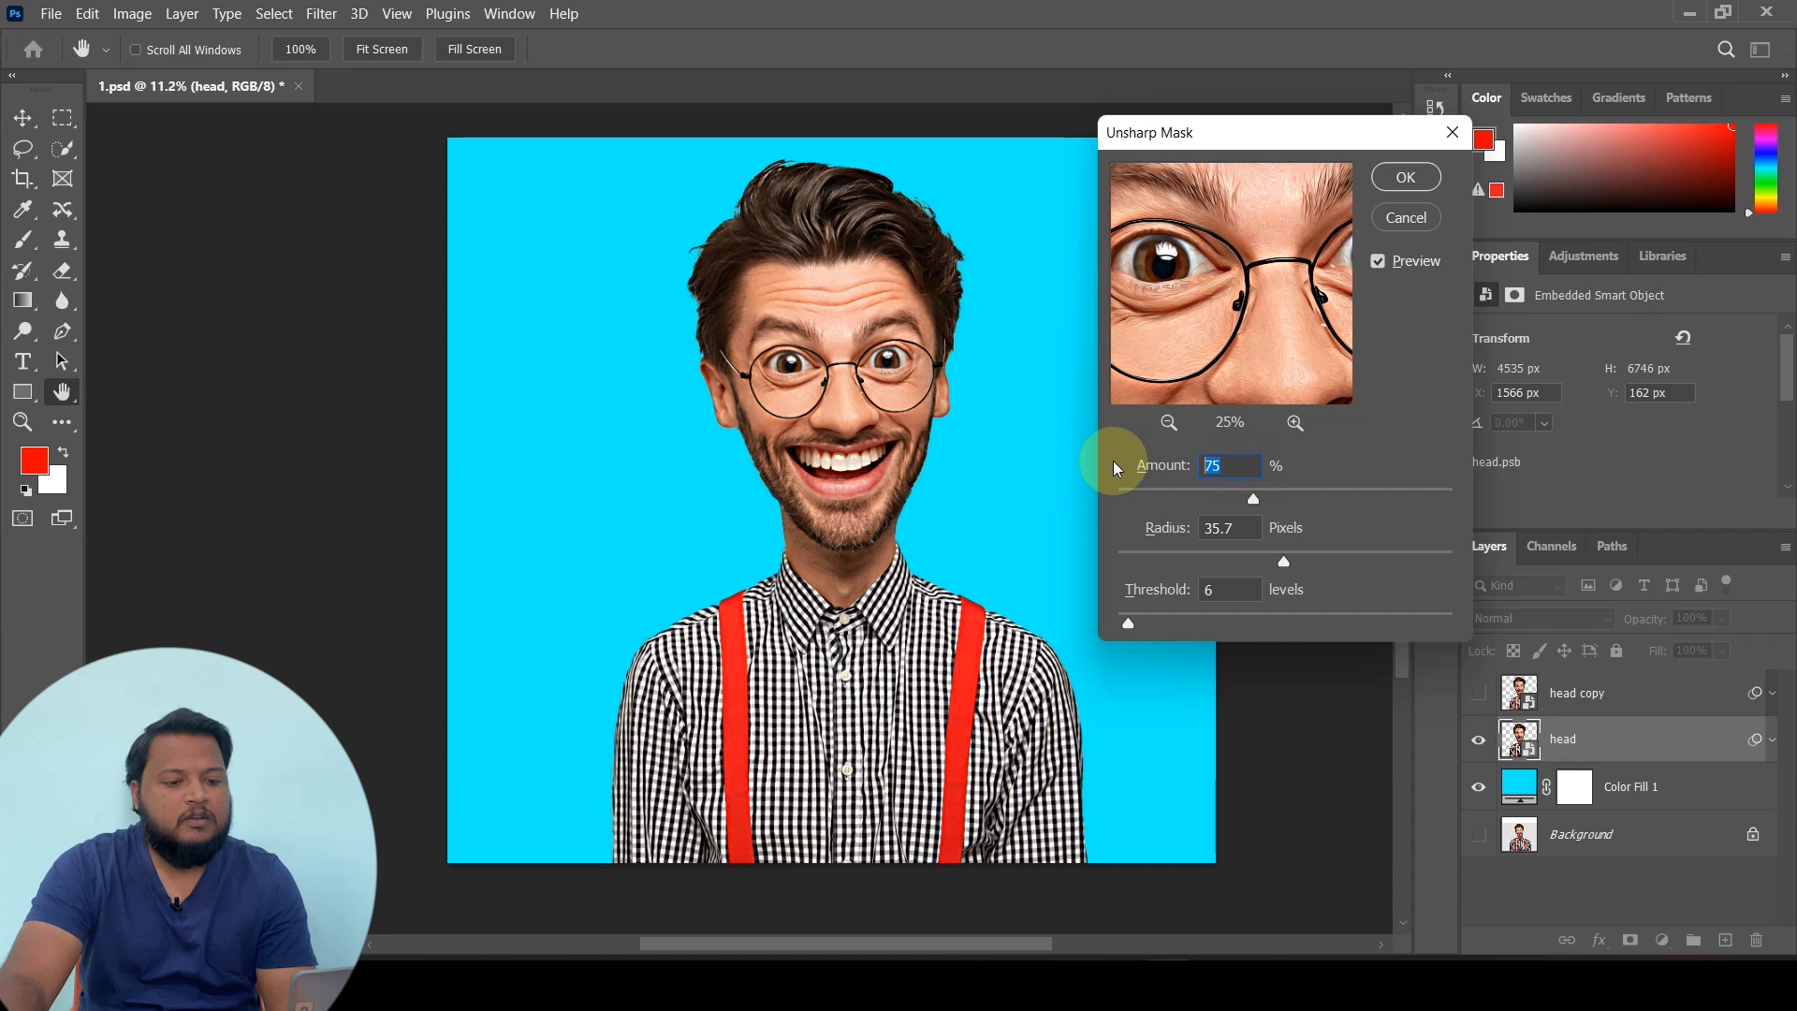
pyautogui.write('90')
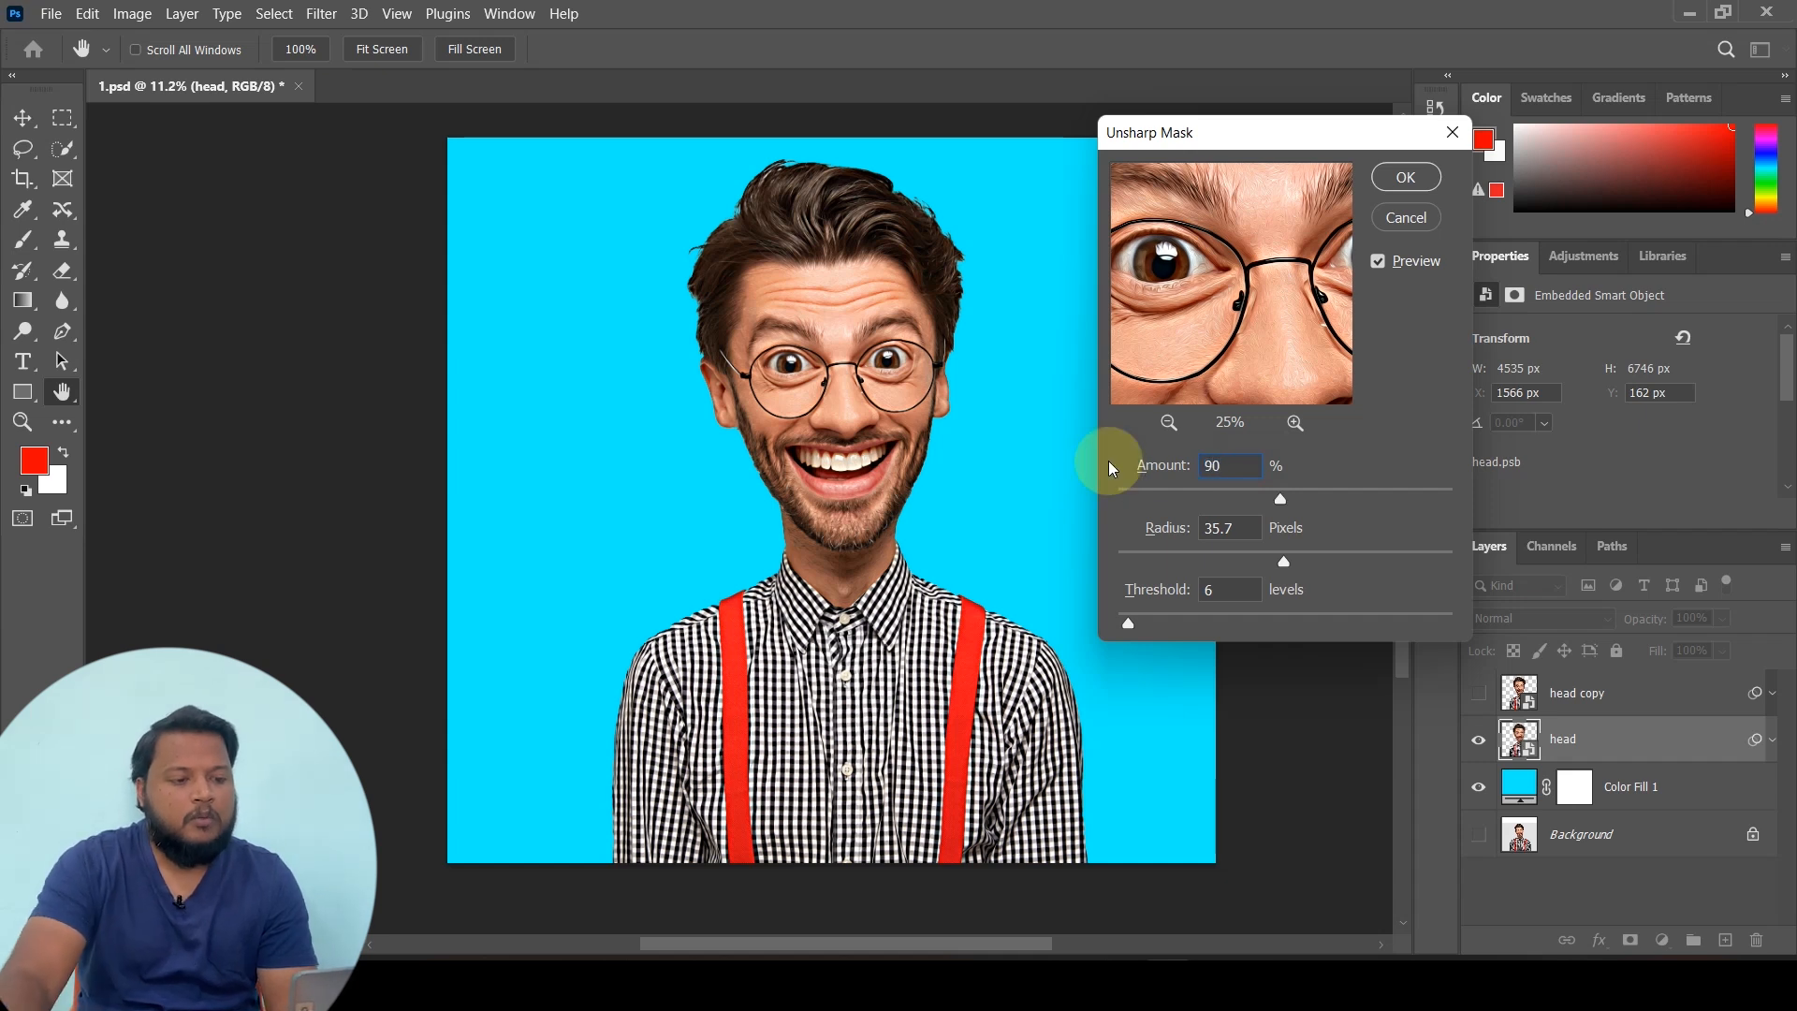
pyautogui.moveTo(1155, 522)
pyautogui.mouseDown()
pyautogui.moveTo(1275, 549)
pyautogui.moveTo(1239, 559)
pyautogui.moveTo(1247, 529)
pyautogui.moveTo(1137, 545)
pyautogui.mouseUp()
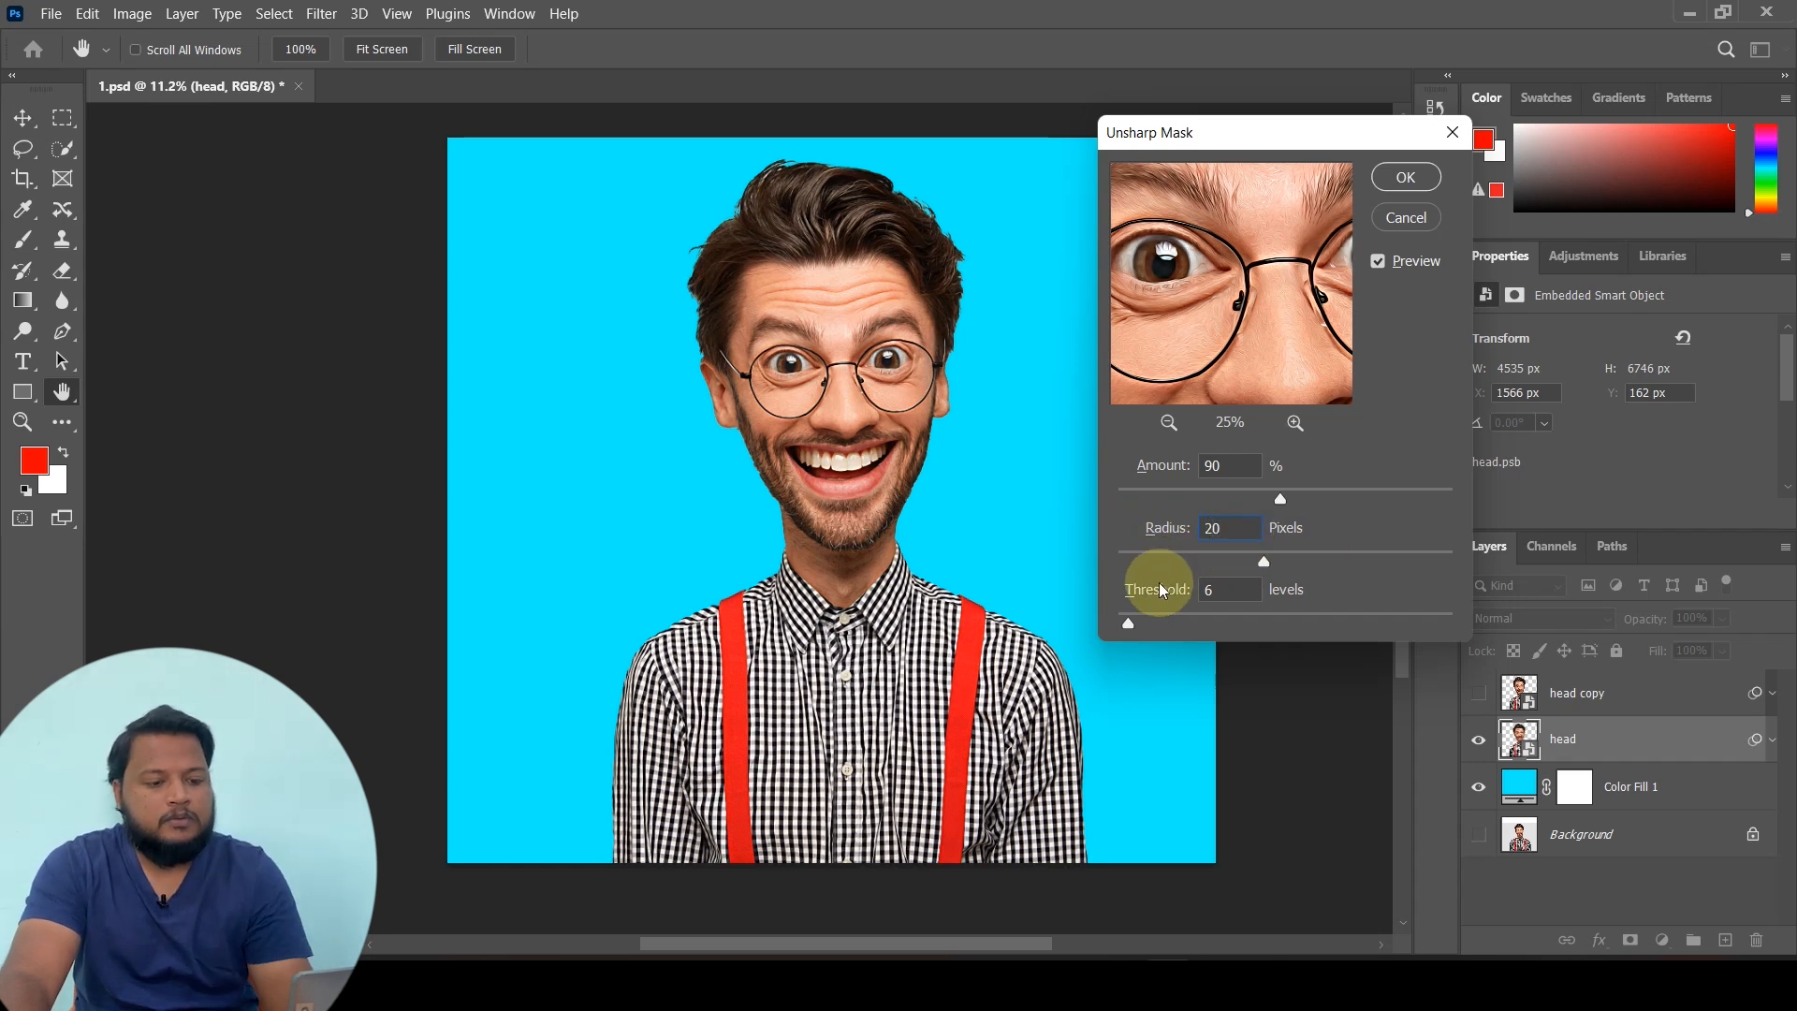
pyautogui.click(1223, 591)
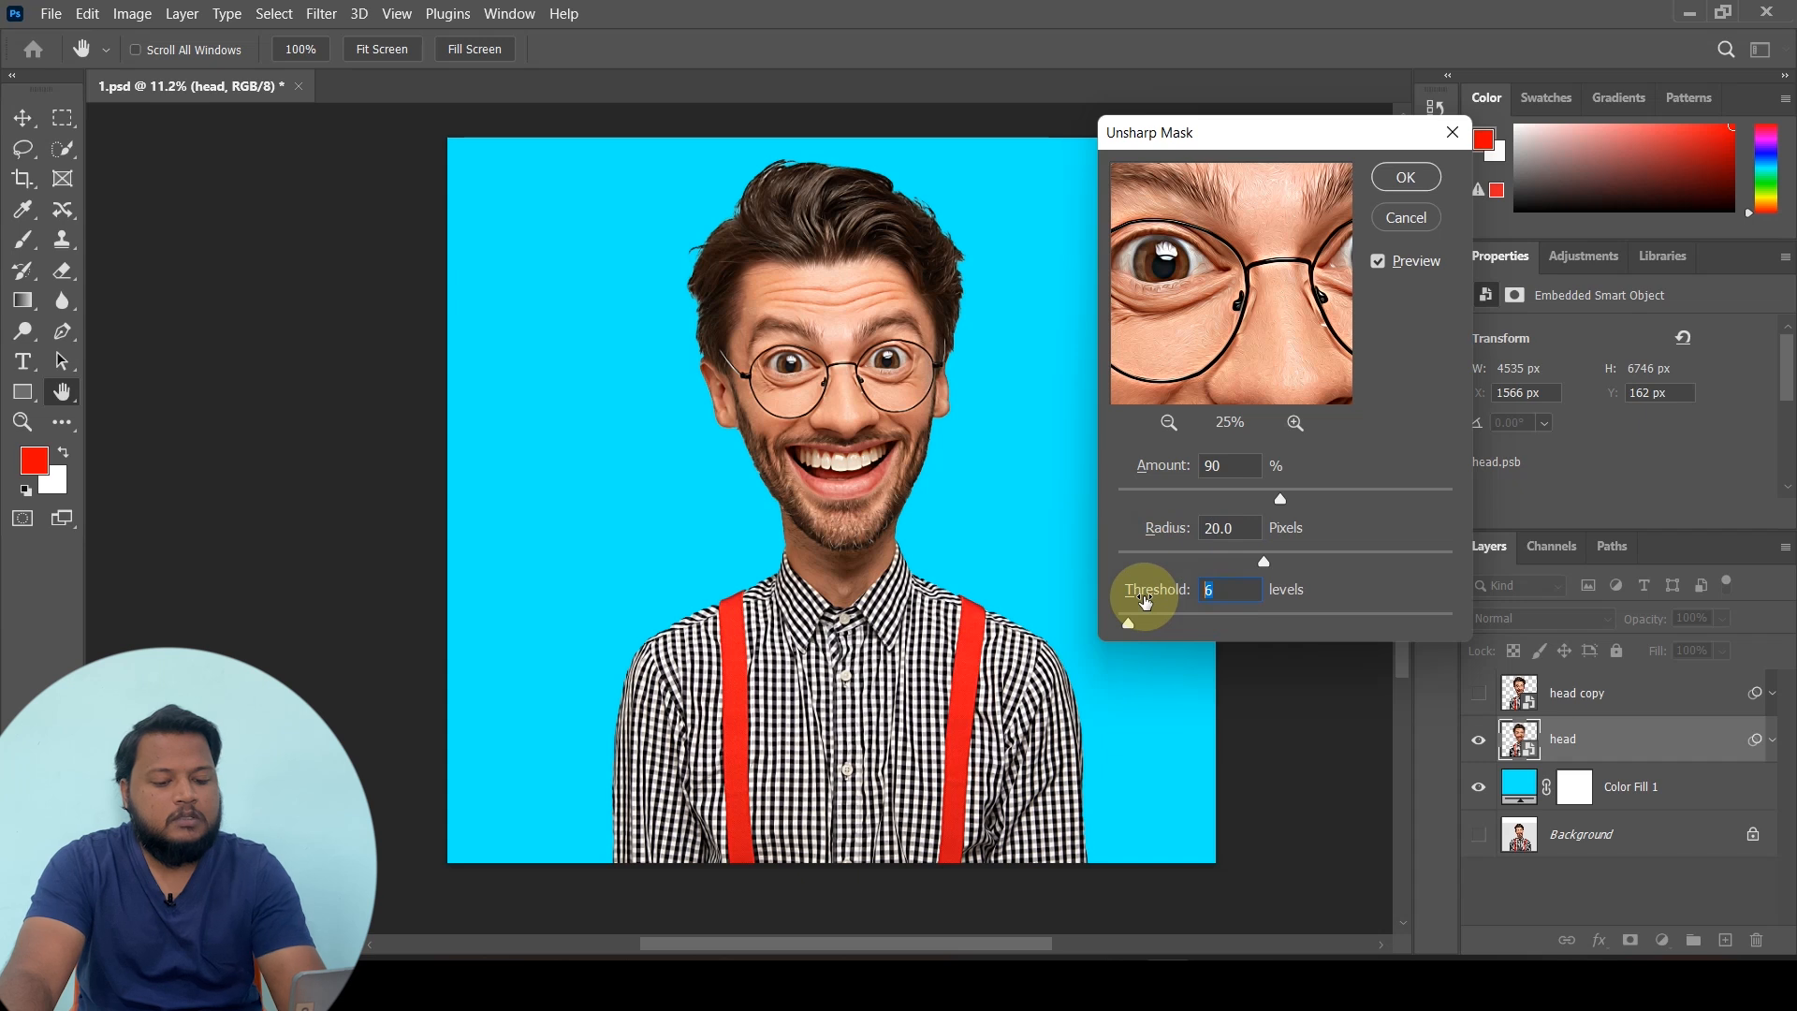
pyautogui.moveTo(1146, 602); pyautogui.dragTo(1160, 608)
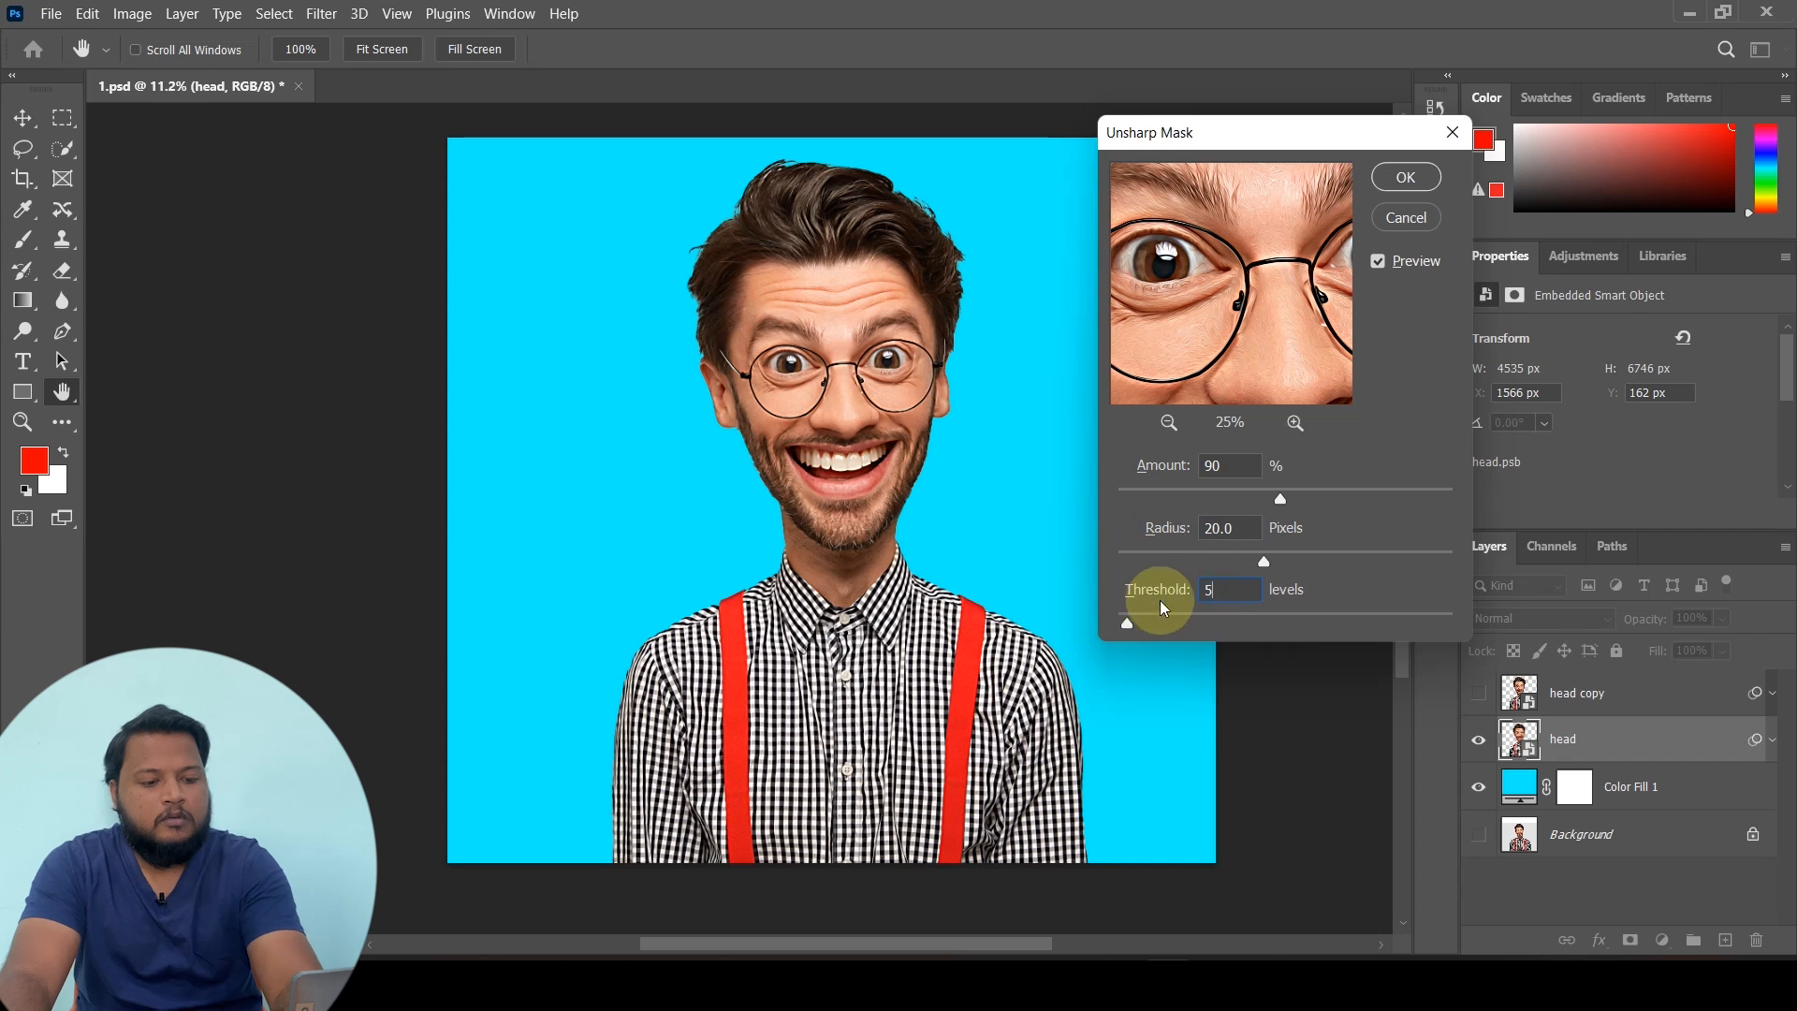
pyautogui.click(1400, 183)
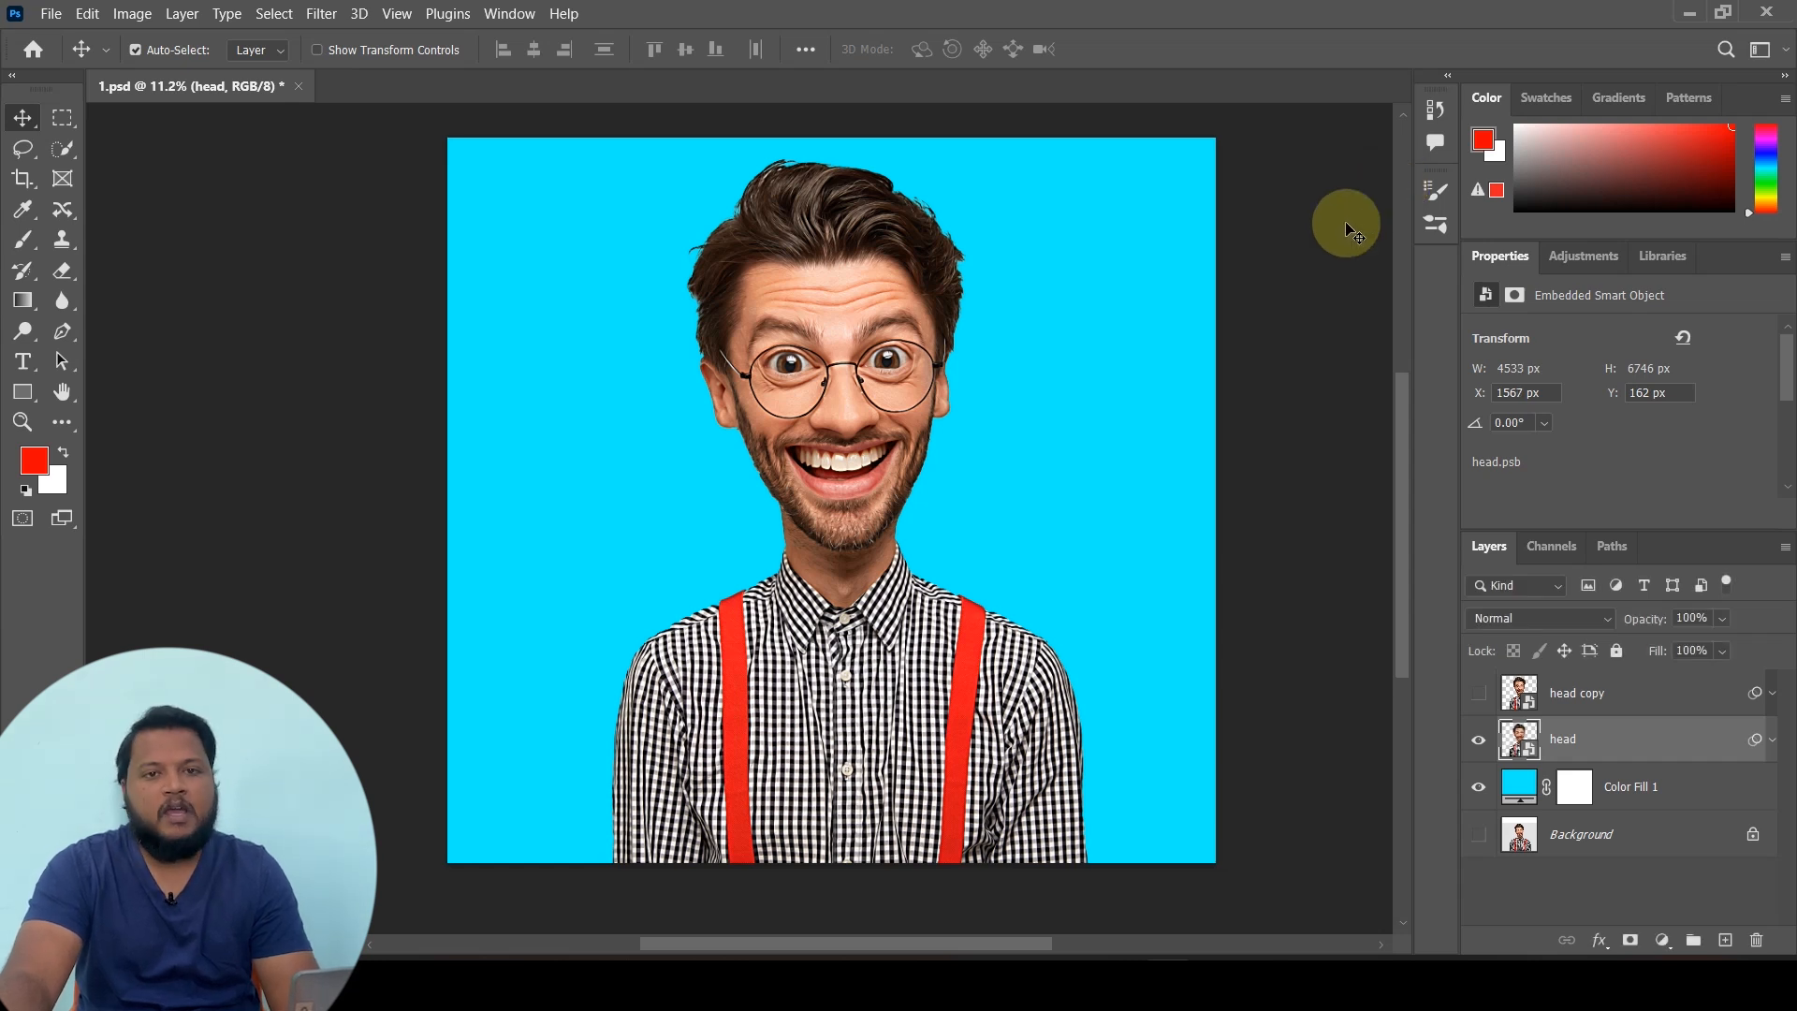
# Examine the sharpened, painted texture of the eyes and face up close
pyautogui.scroll(1, 829, 331)
pyautogui.scroll(5, 829, 332)
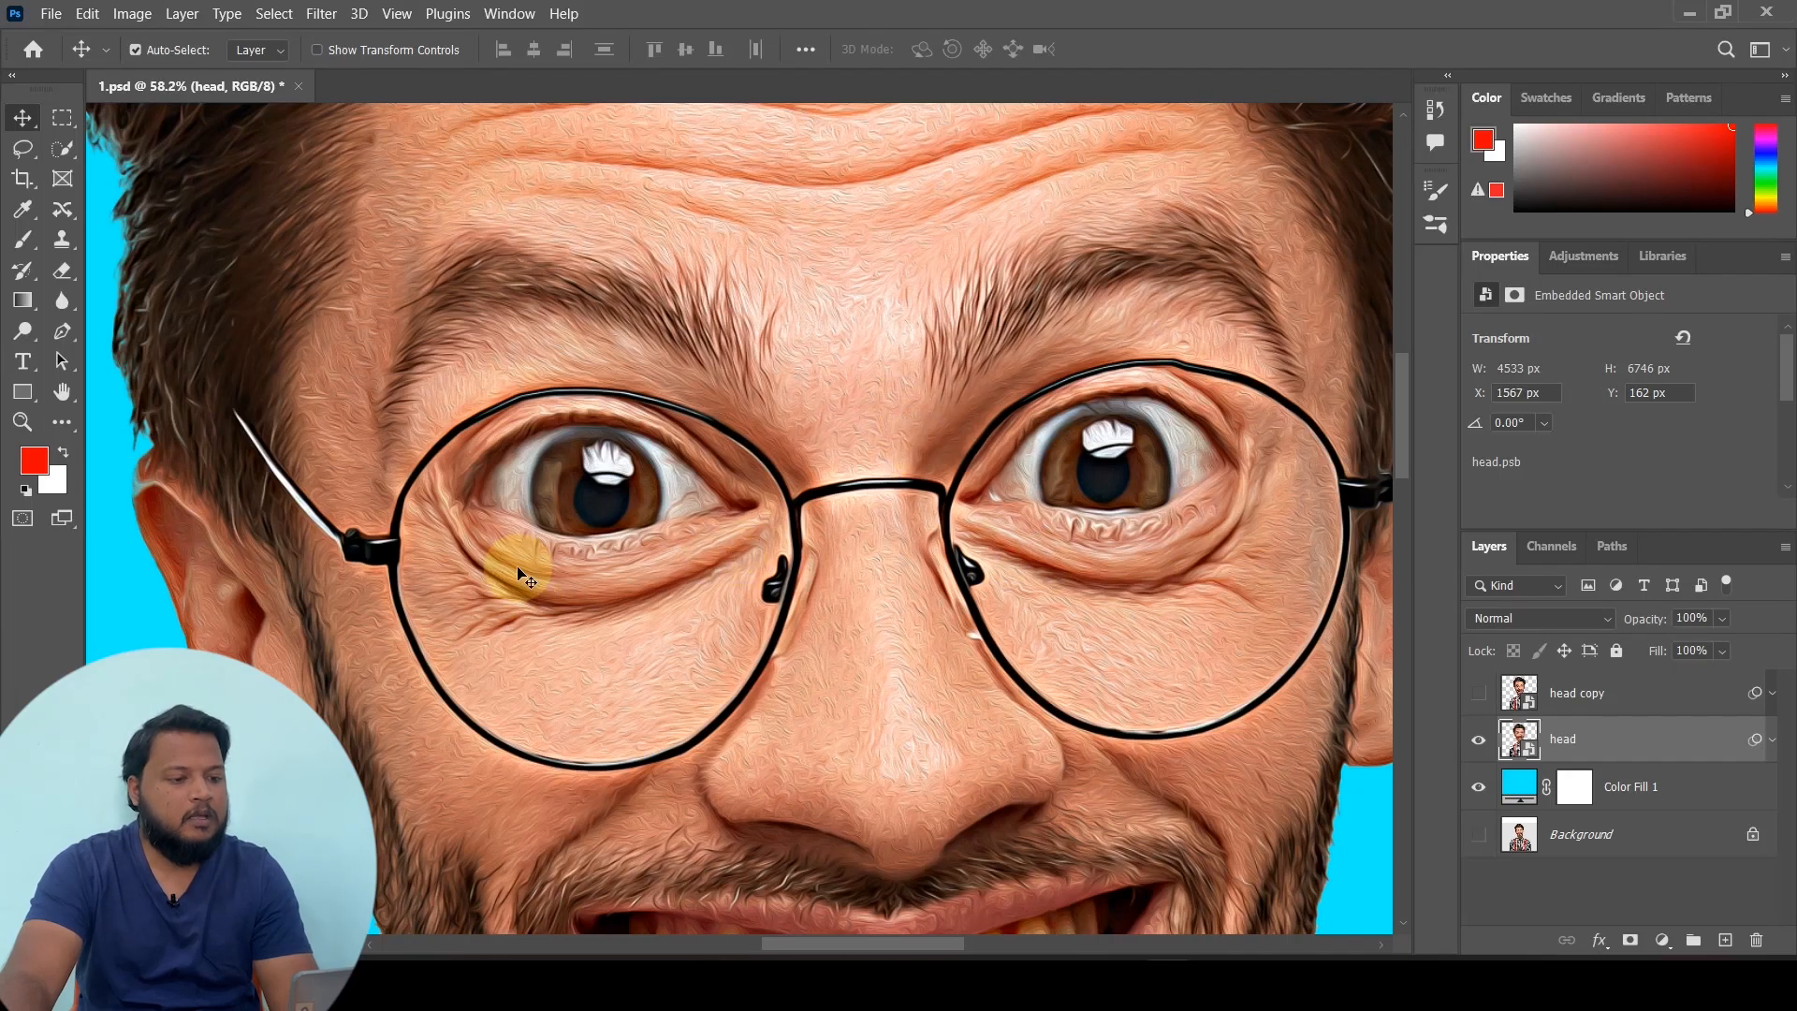
pyautogui.scroll(-2, 640, 407)
pyautogui.moveTo(802, 240); pyautogui.dragTo(826, 322)
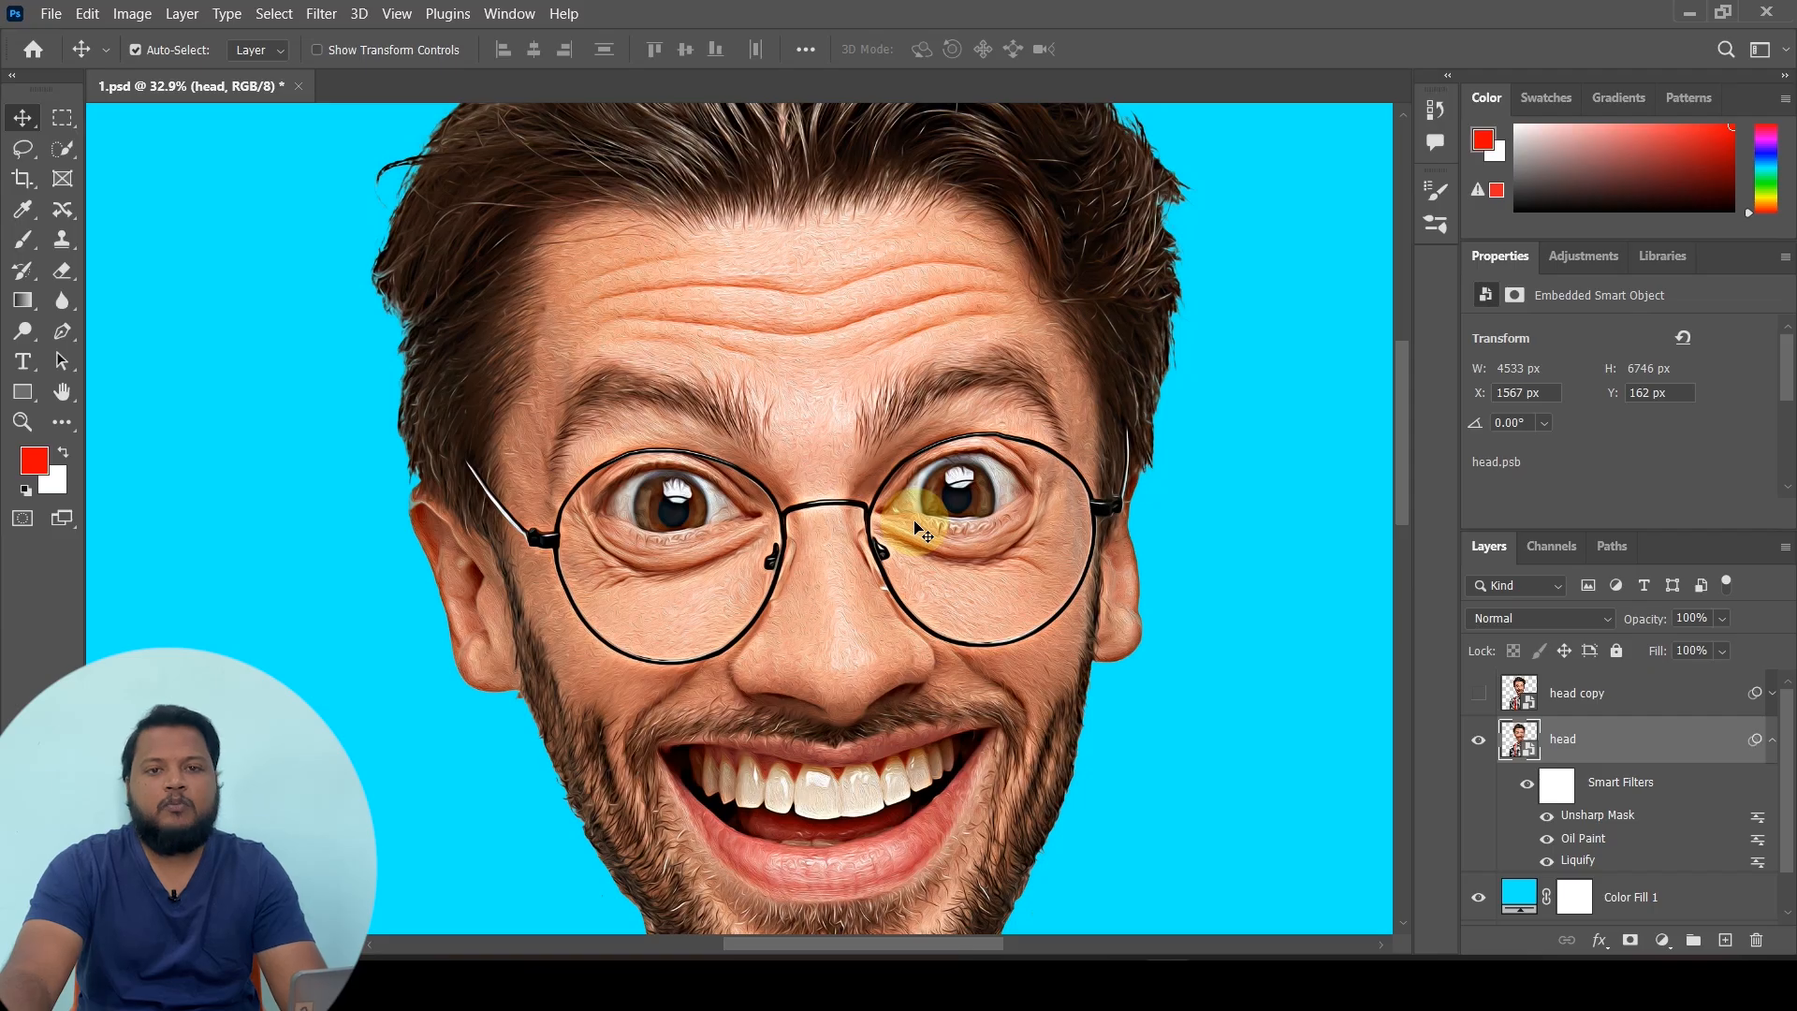
# Apply a Surface Blur with Radius 40 pixels and Threshold 10 levels to the head layer
pyautogui.click(321, 13)
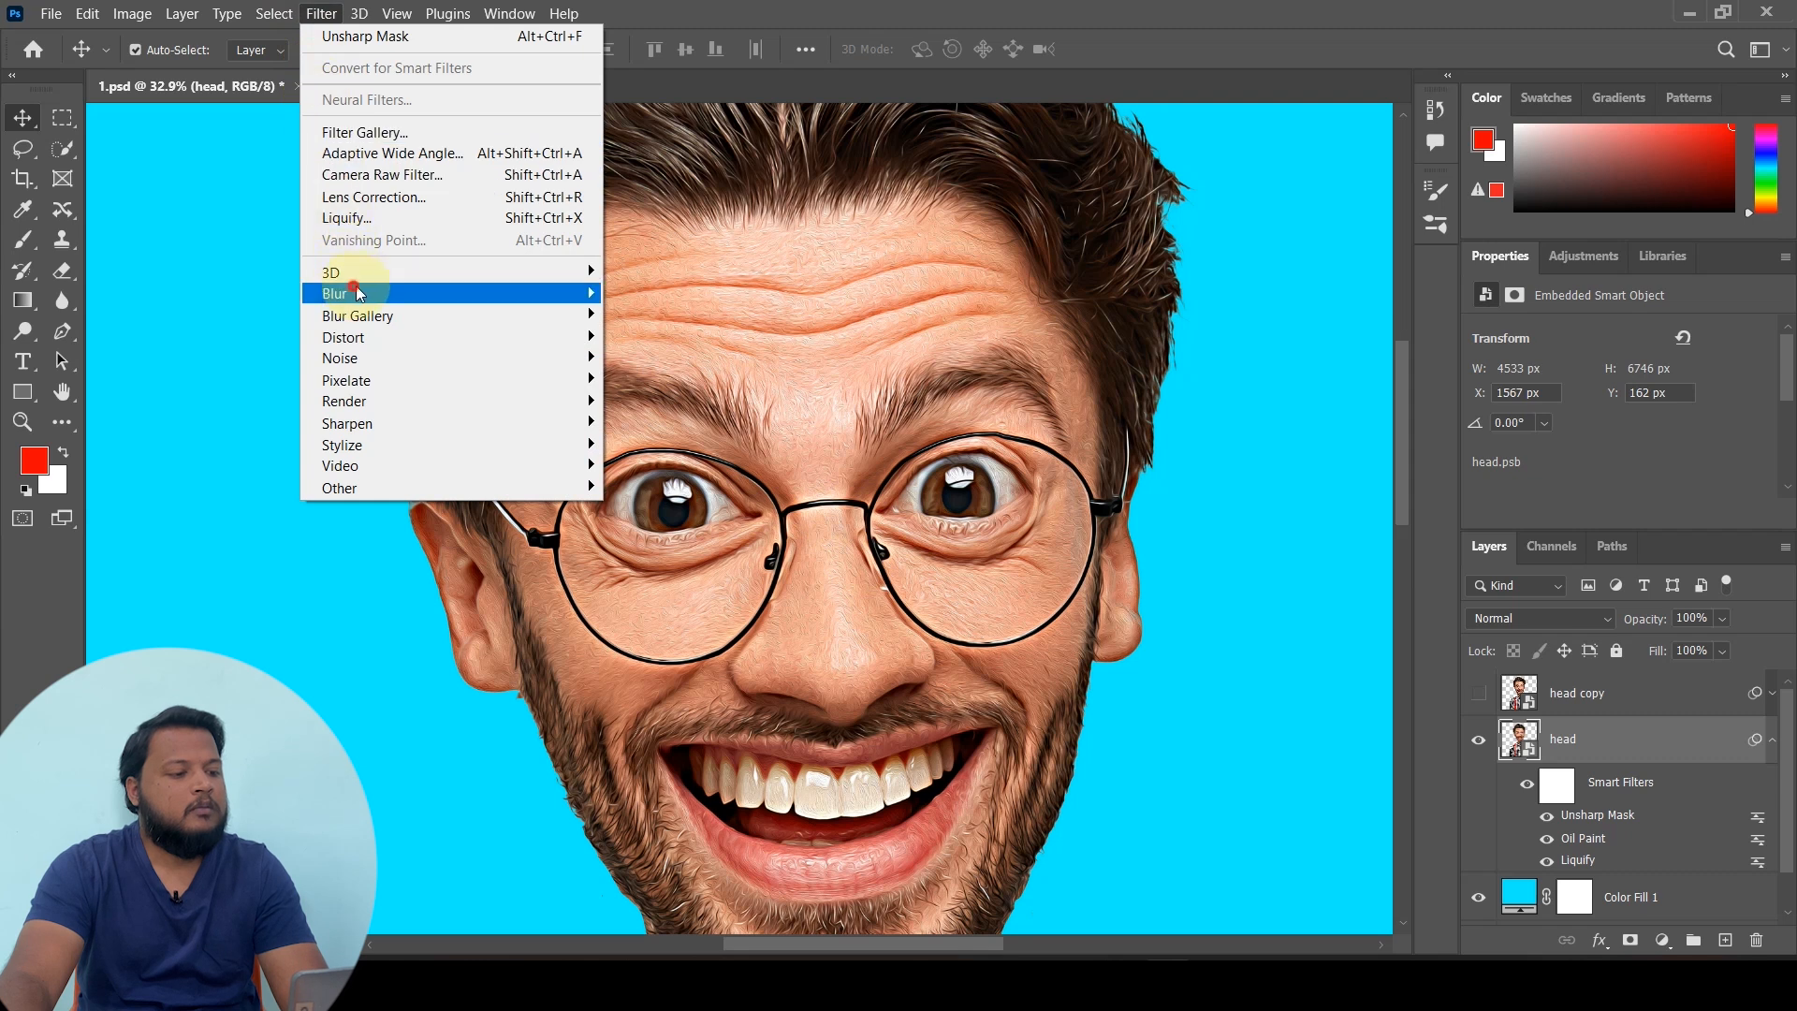
pyautogui.moveTo(349, 293)
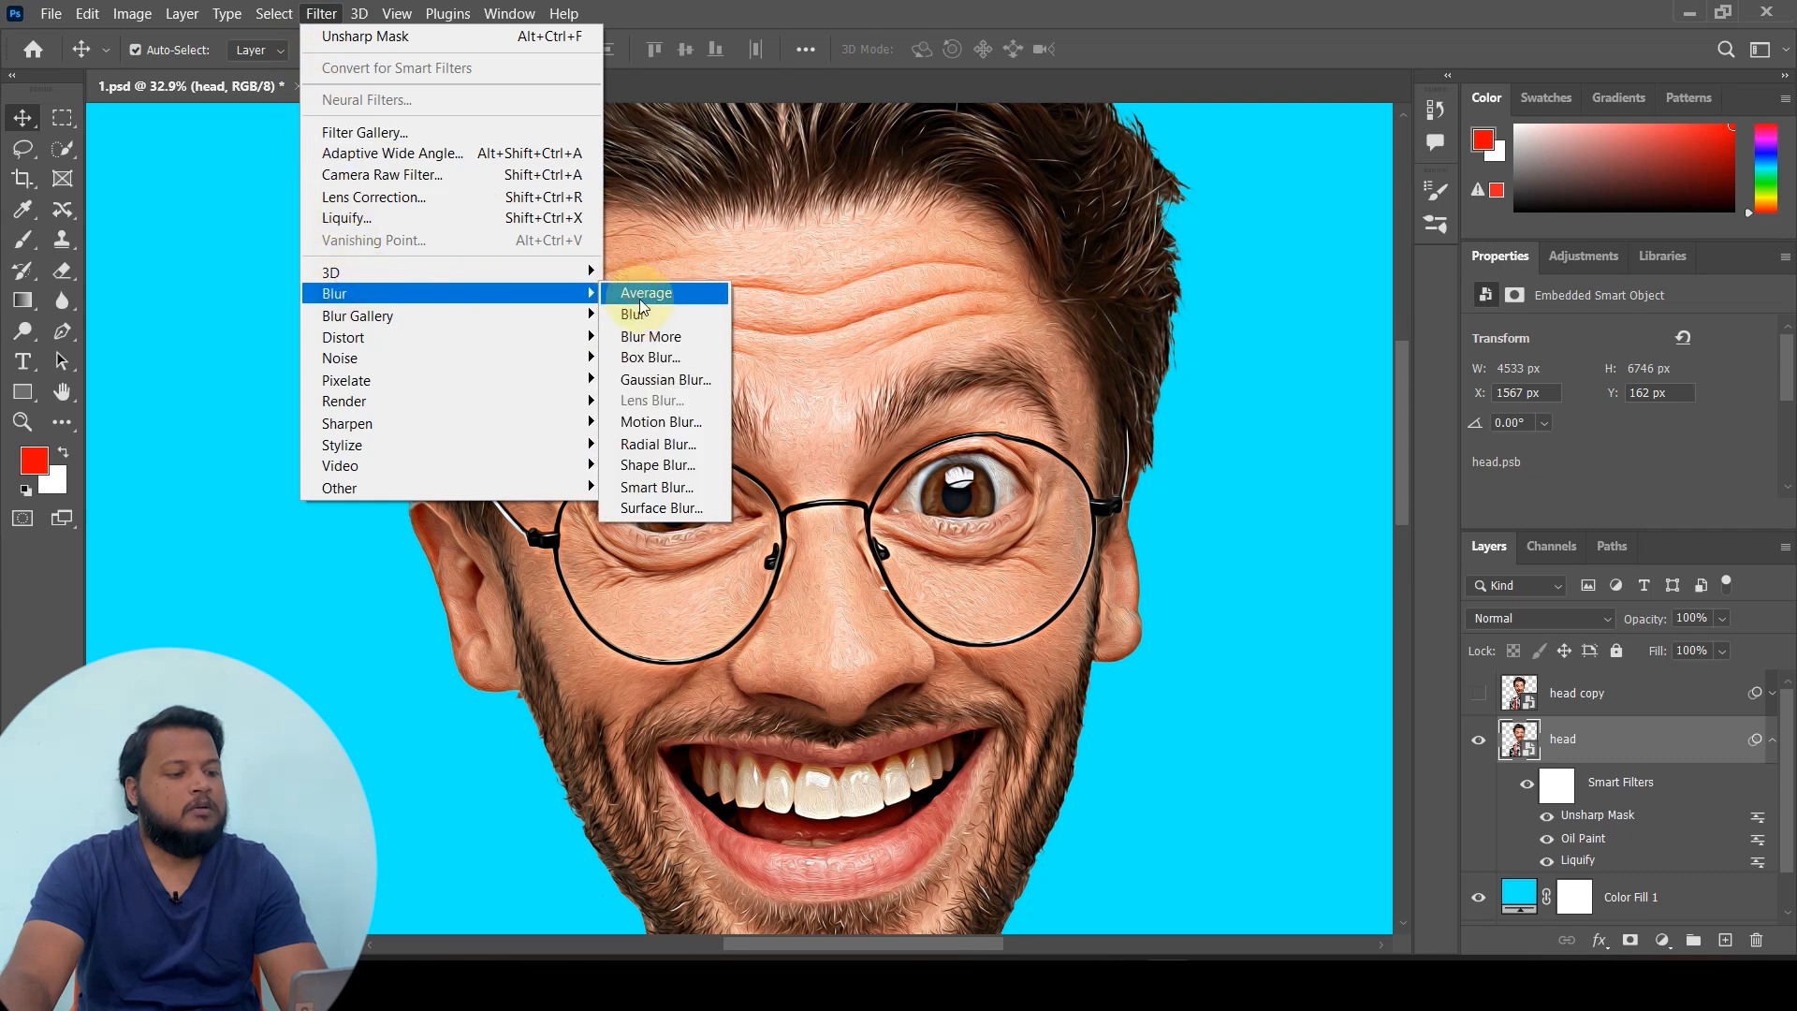
pyautogui.click(655, 507)
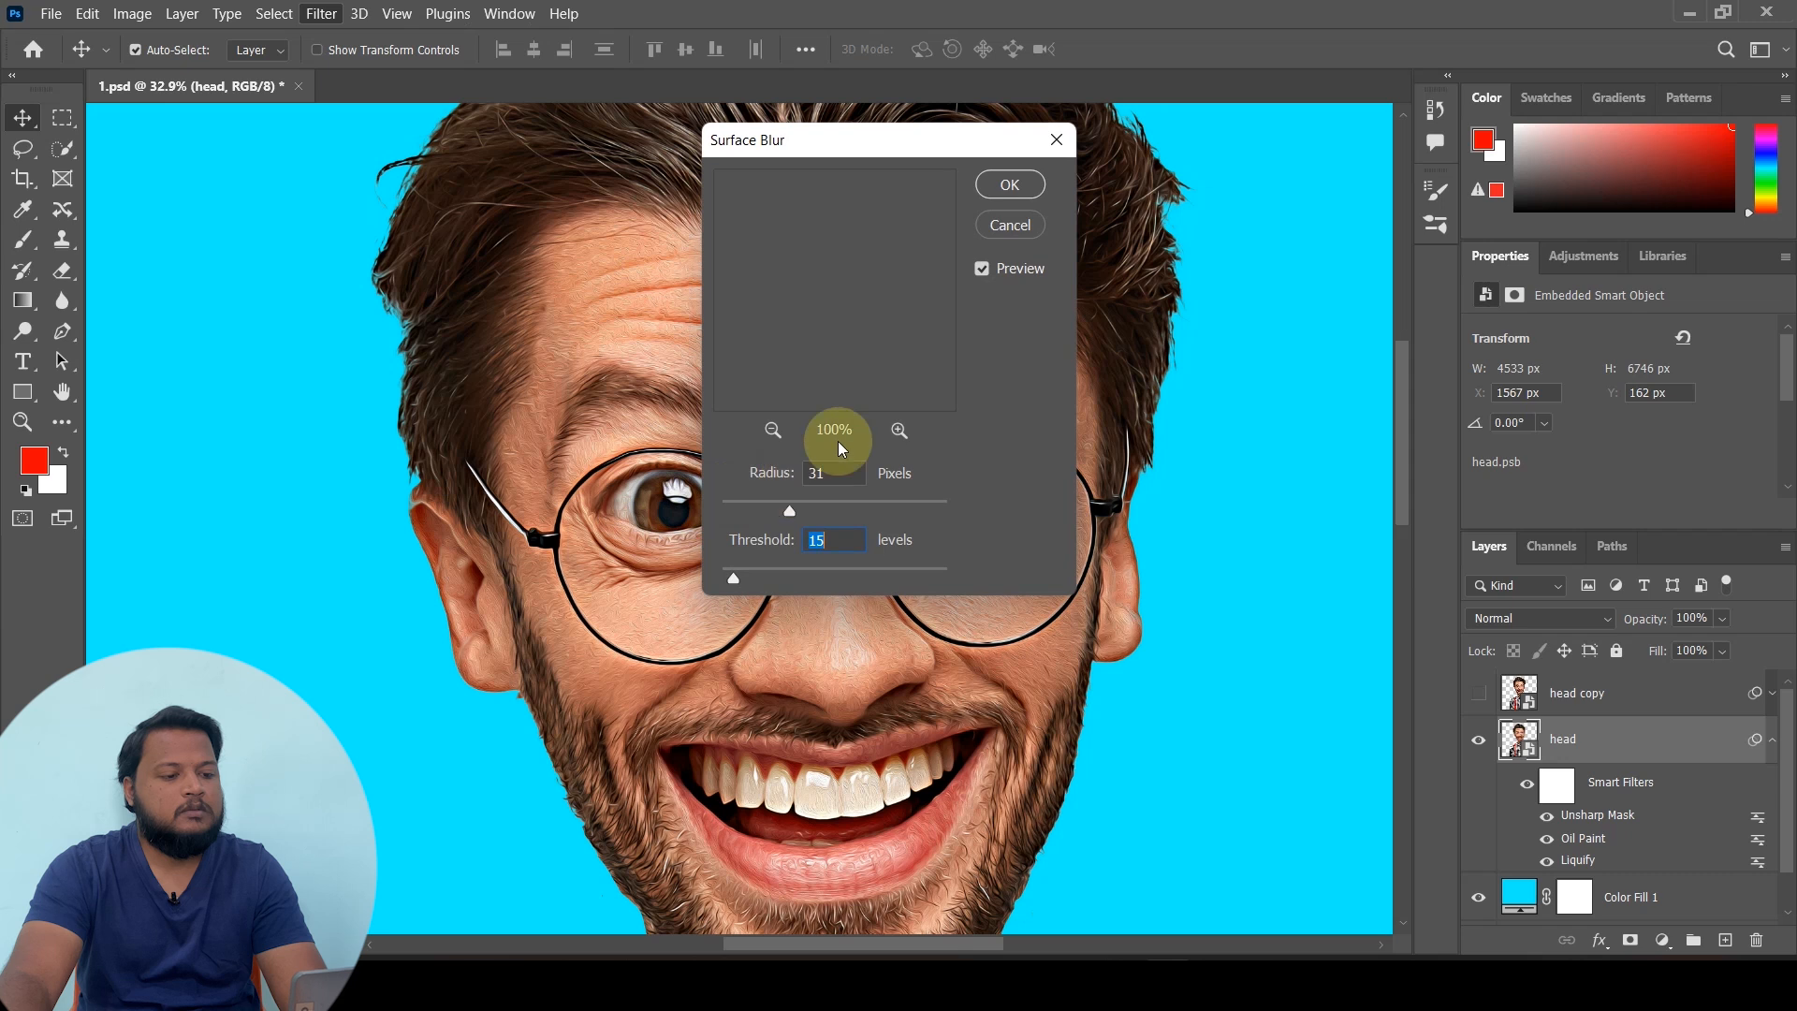
pyautogui.moveTo(894, 136); pyautogui.dragTo(1128, 213)
pyautogui.click(979, 496)
pyautogui.click(979, 496)
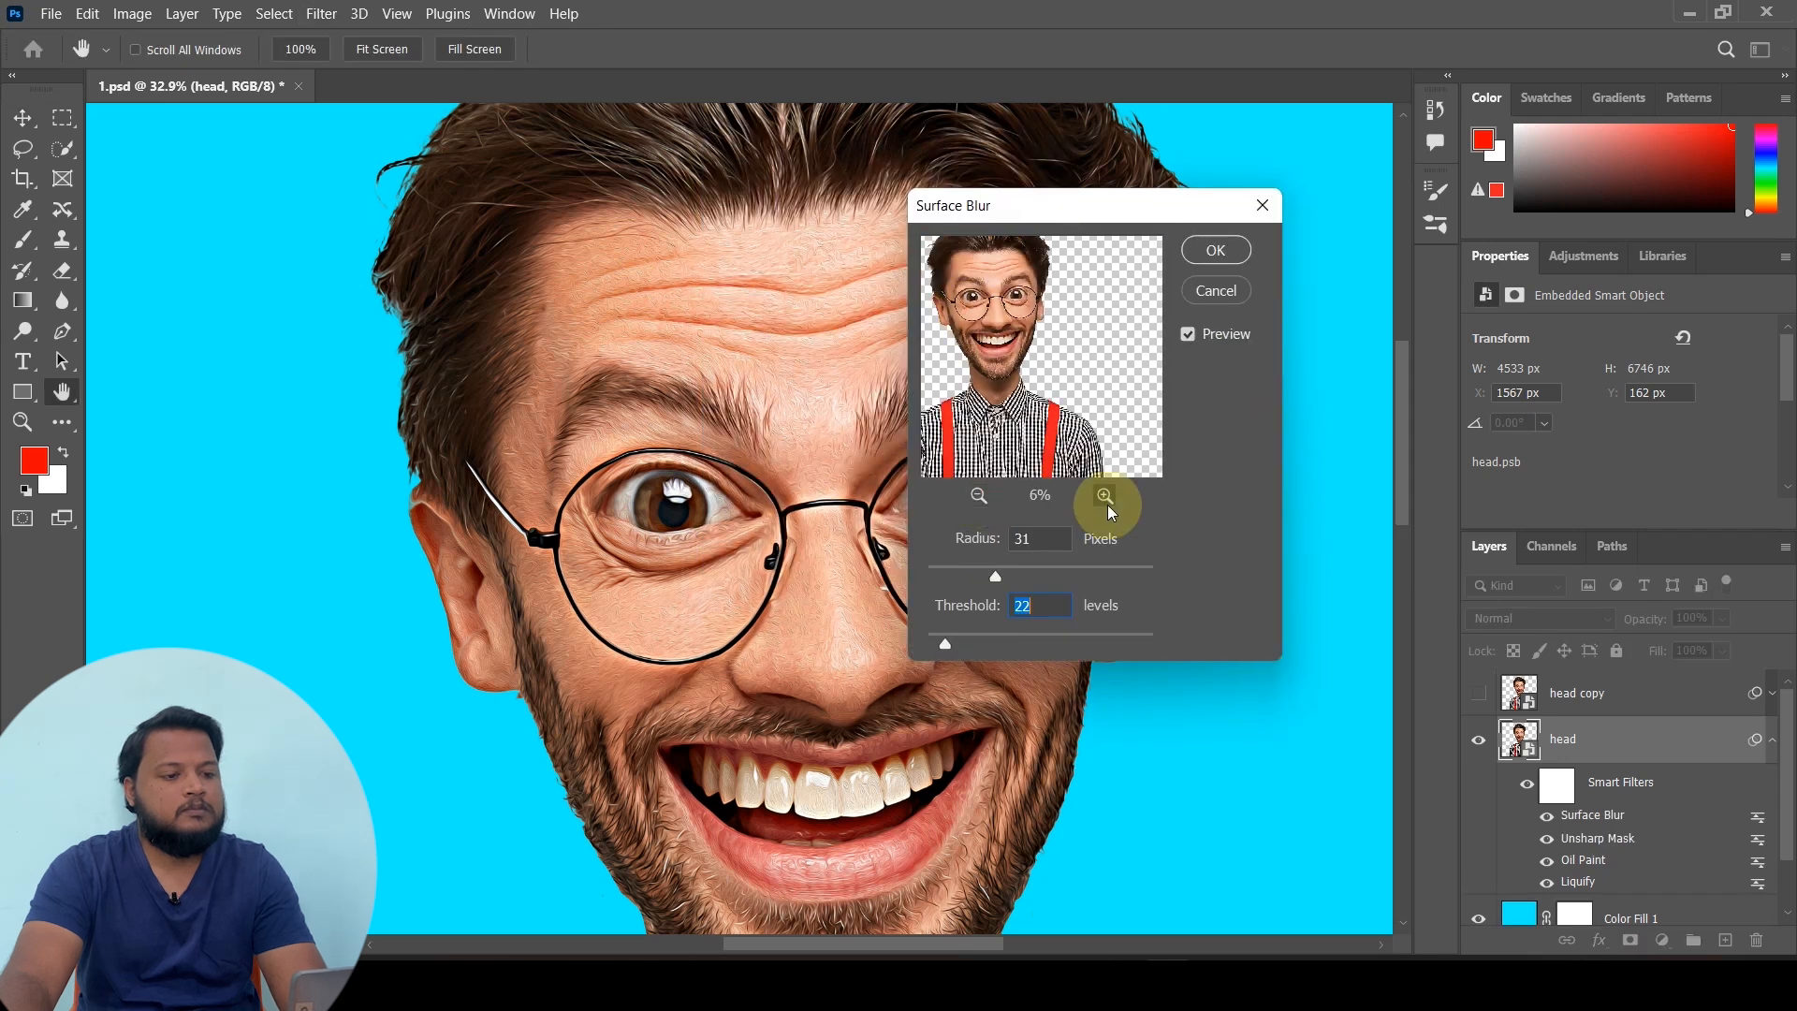
pyautogui.click(1106, 498)
pyautogui.click(1106, 498)
pyautogui.click(979, 498)
pyautogui.click(979, 498)
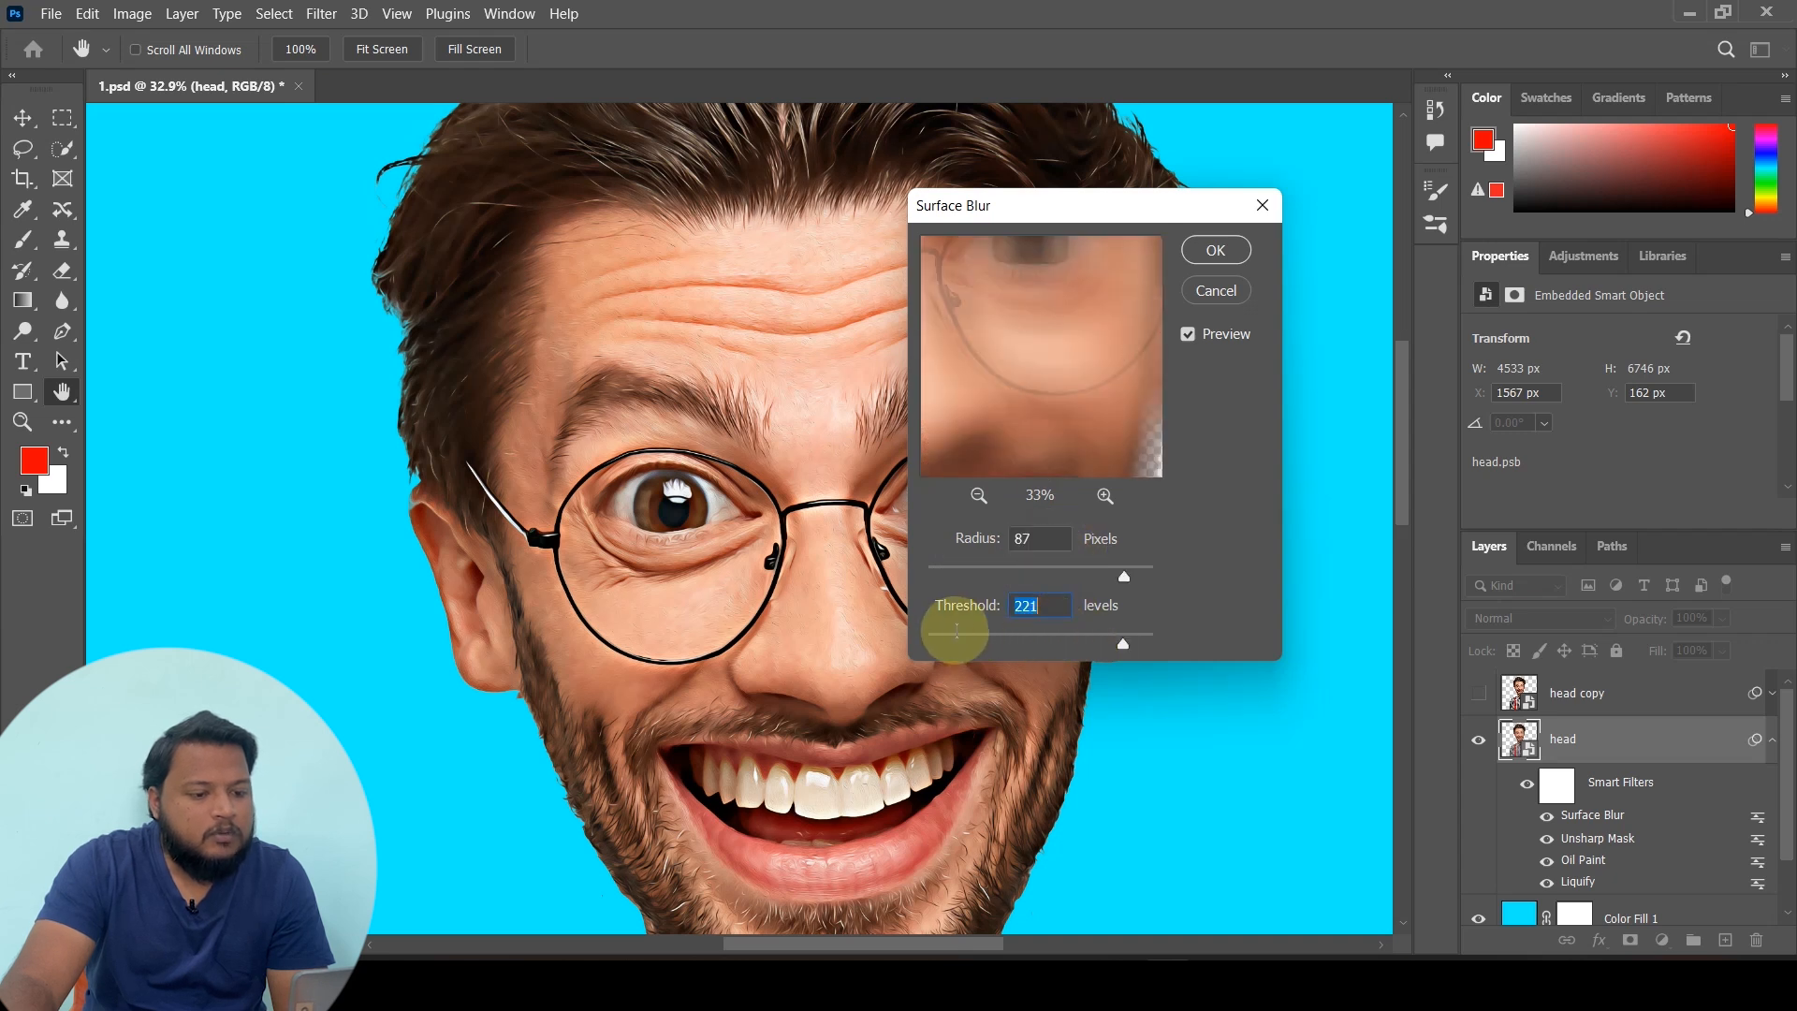
pyautogui.click(960, 634)
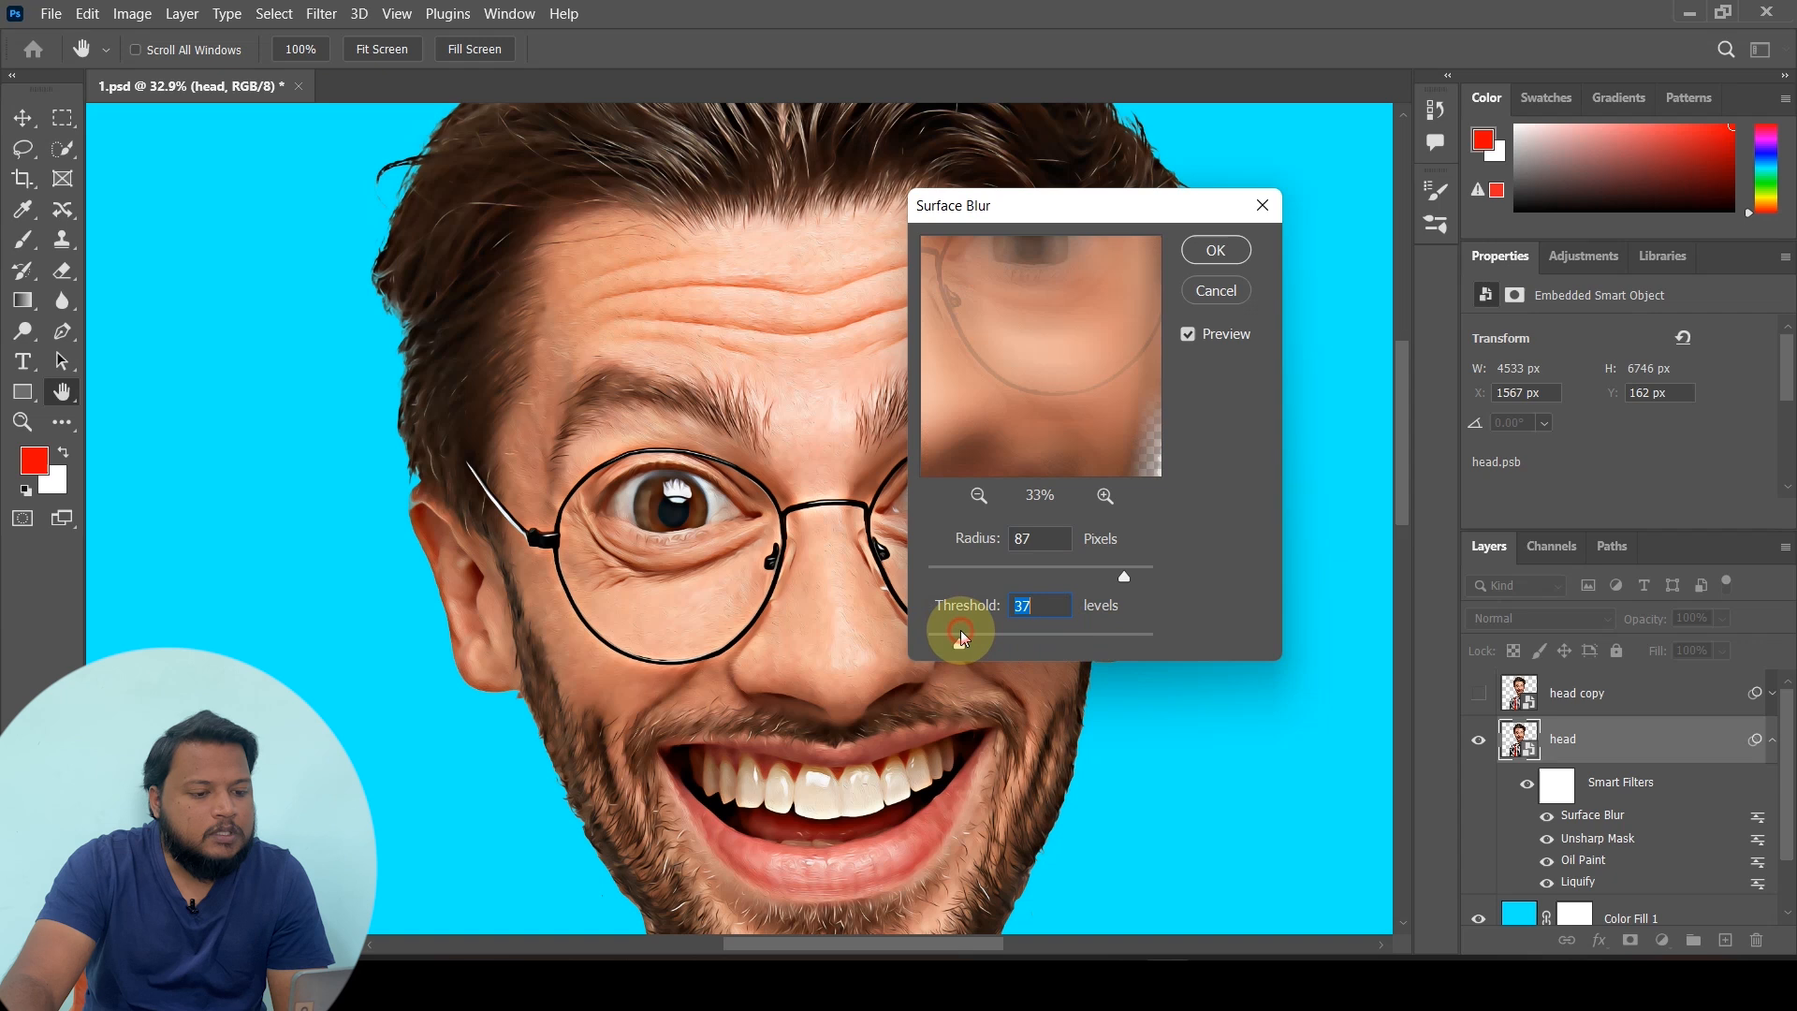
pyautogui.click(1039, 539)
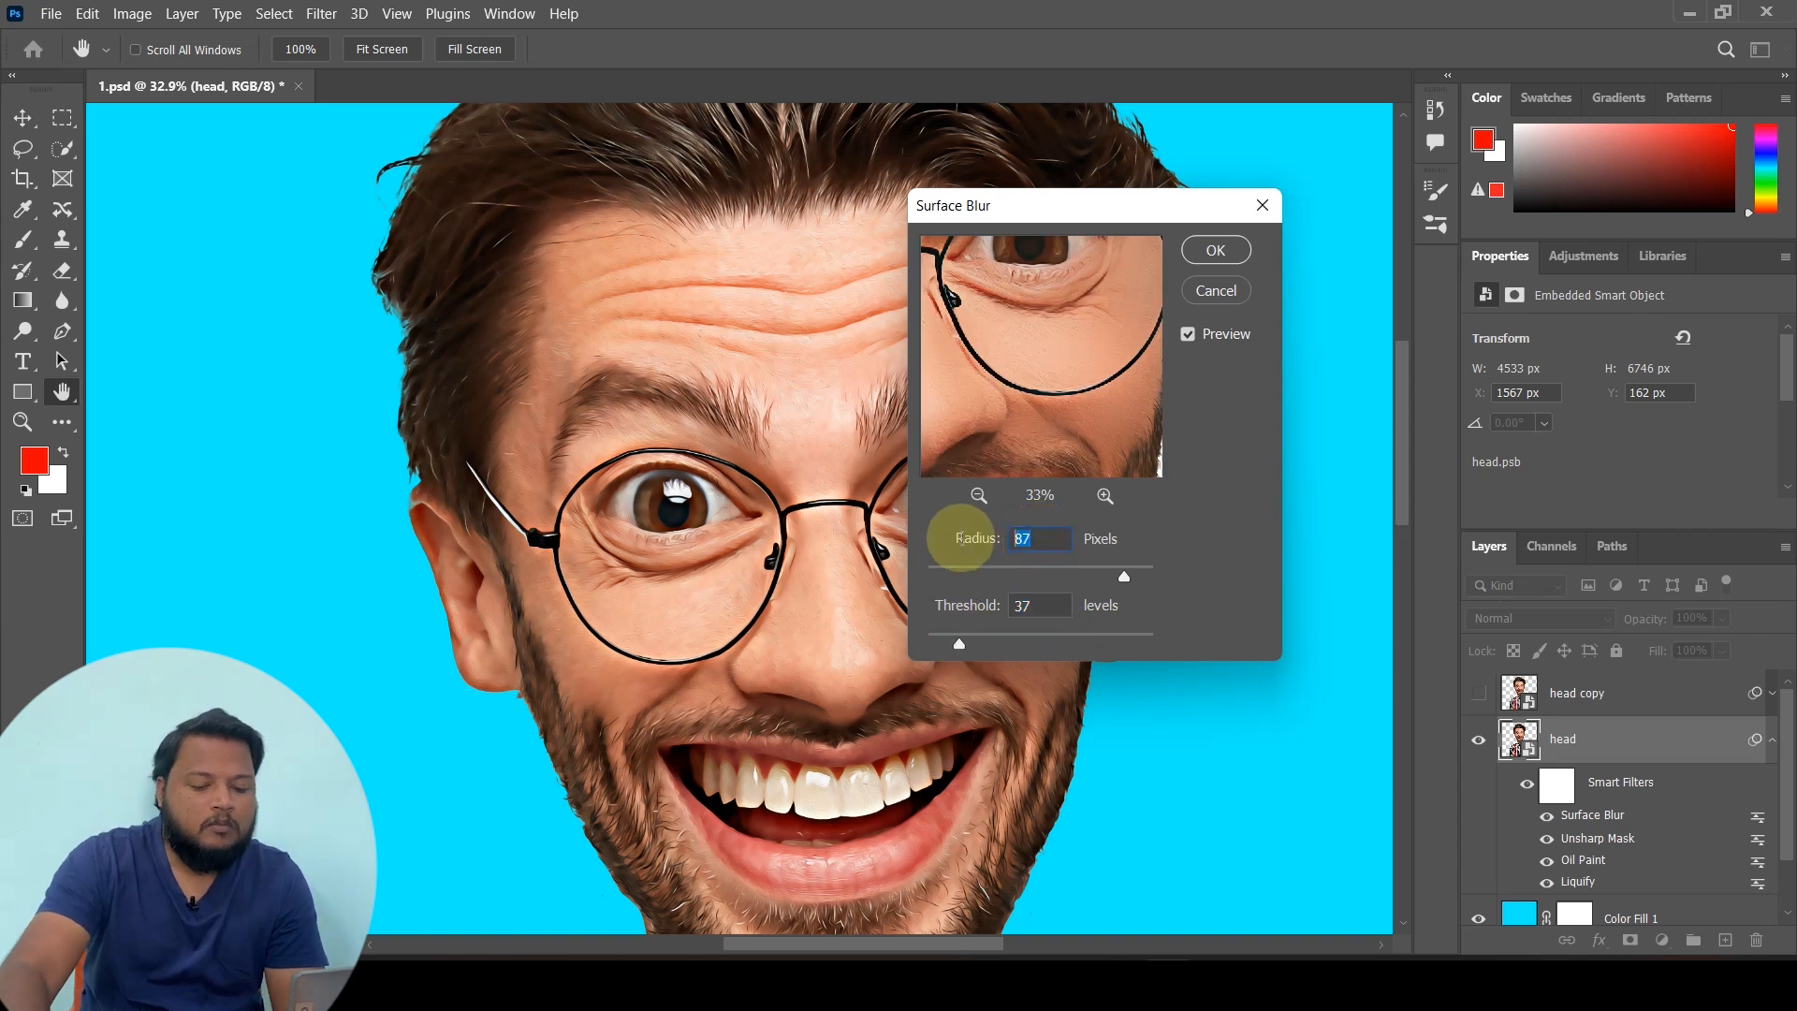
pyautogui.write('40')
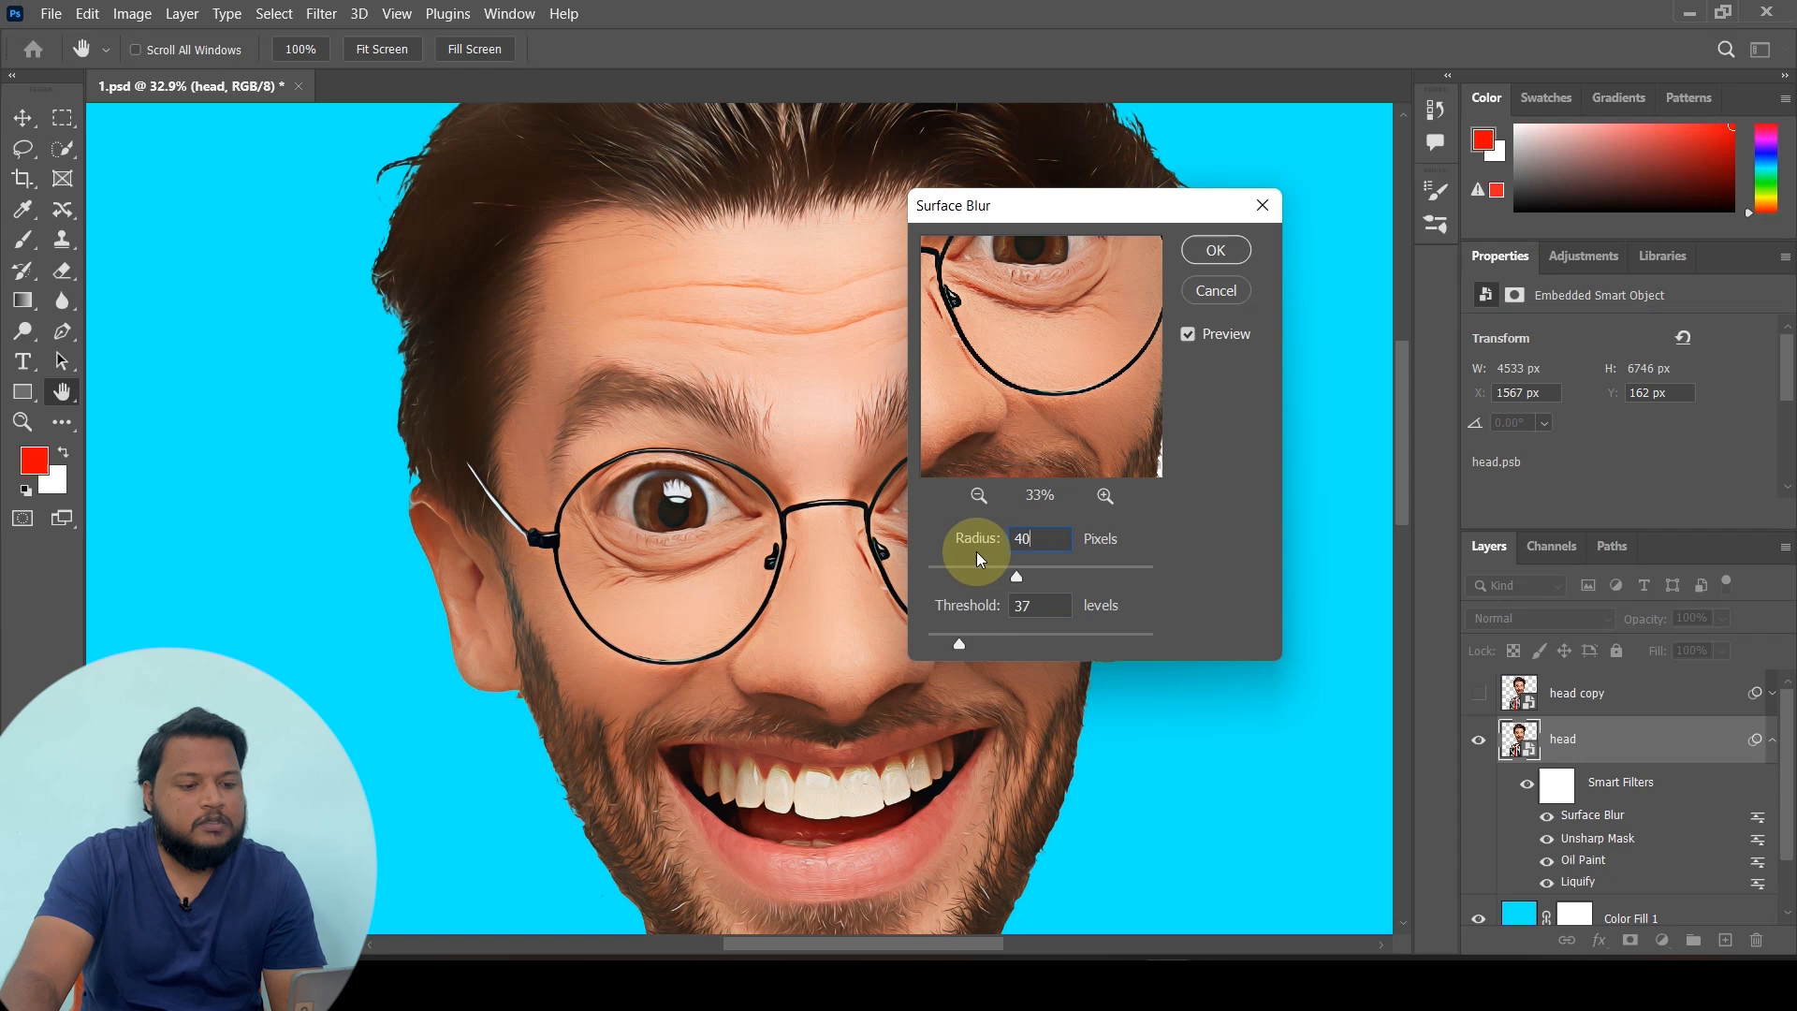
pyautogui.doubleClick(1041, 605)
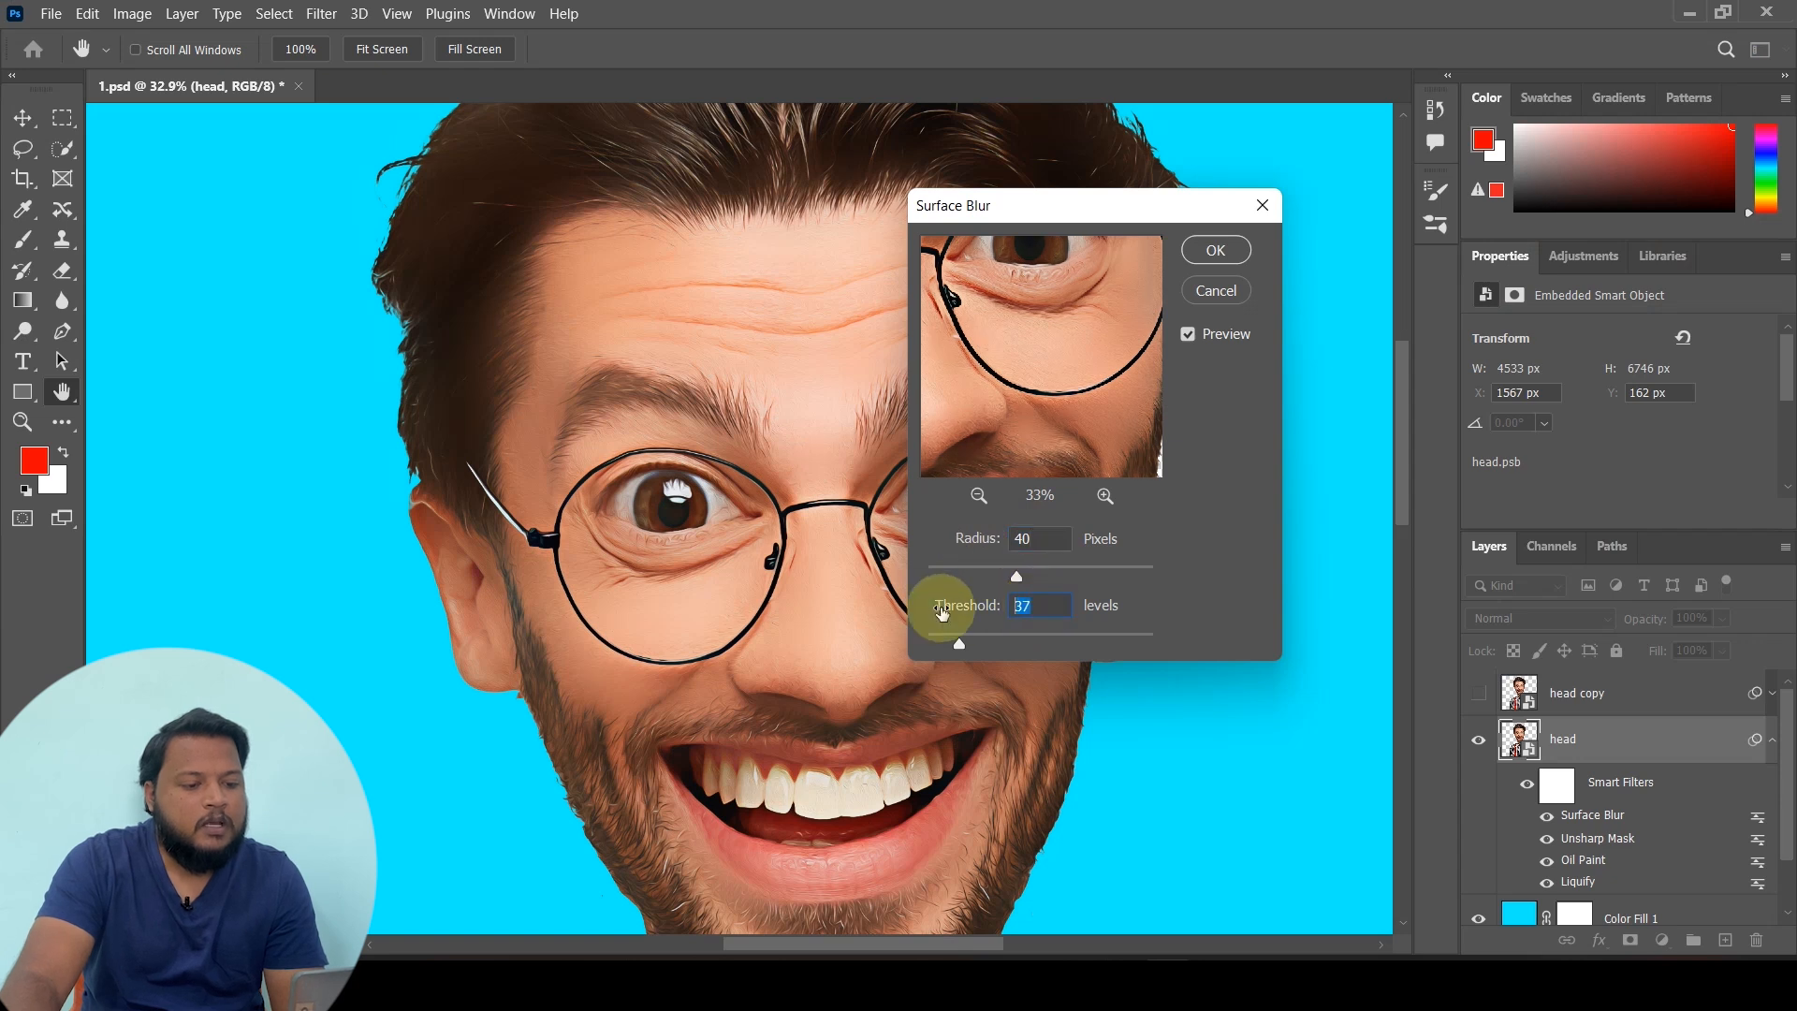
pyautogui.write('10')
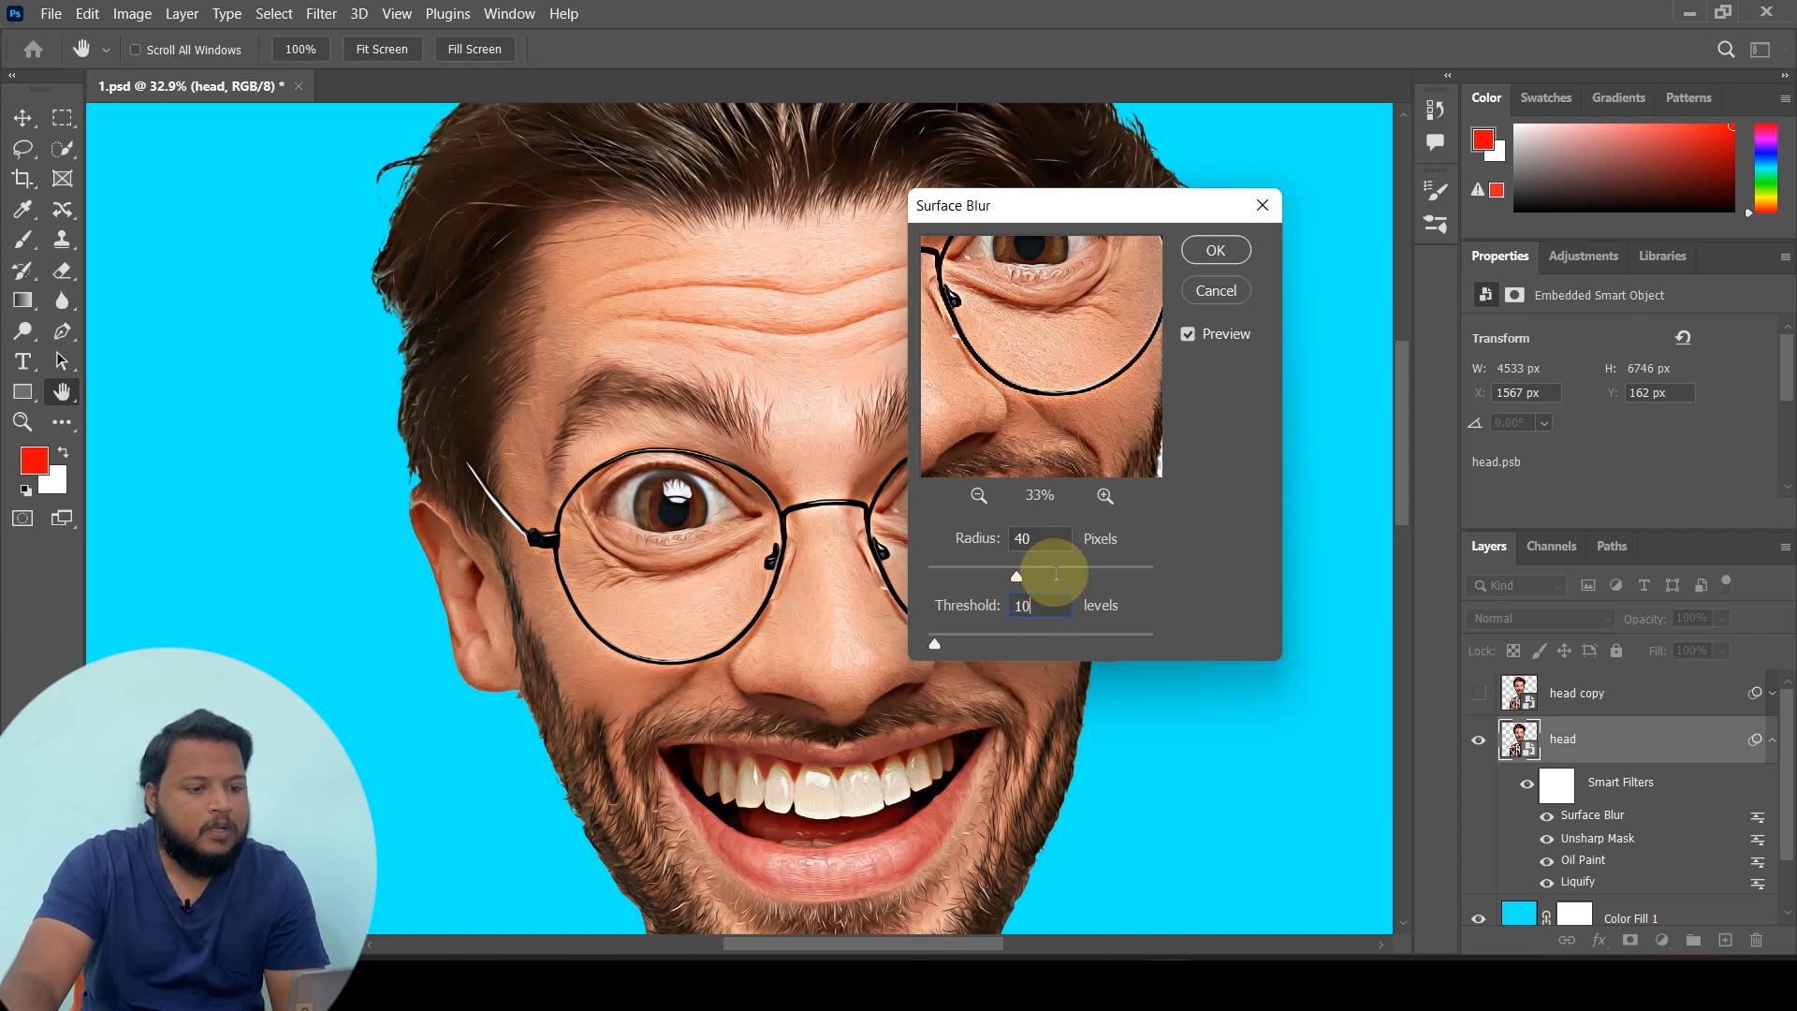
pyautogui.click(827, 469)
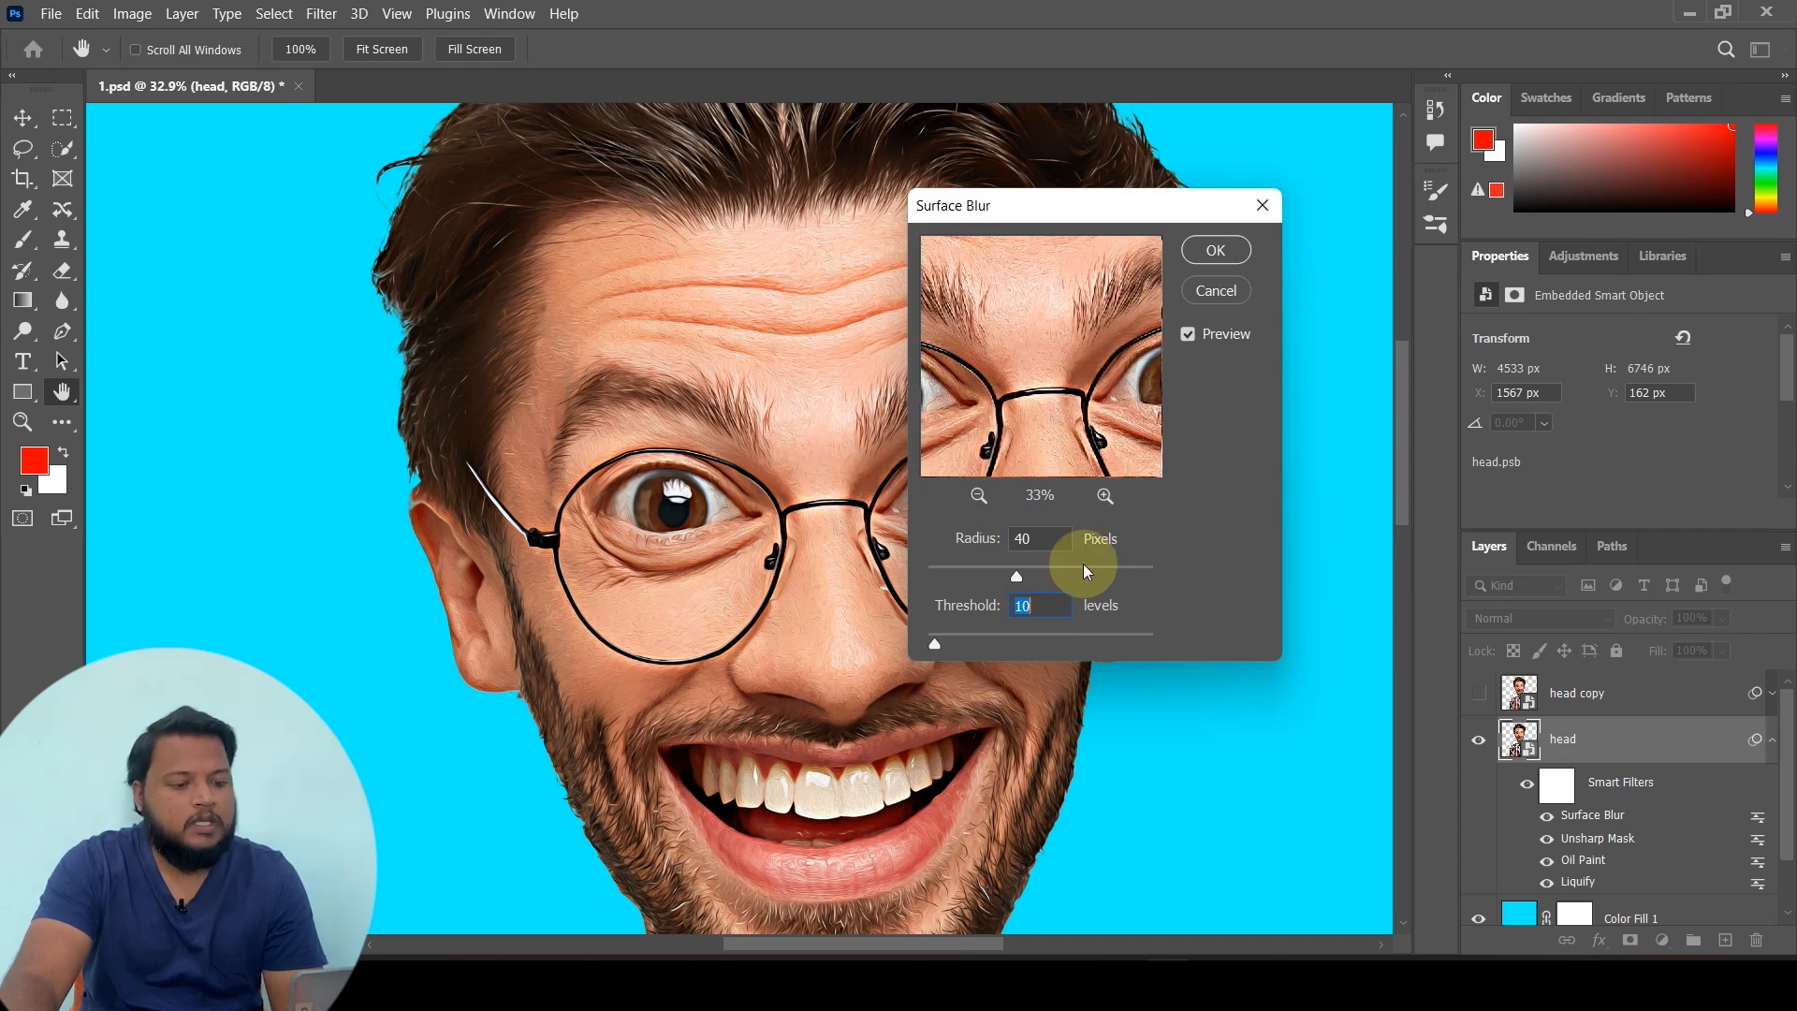
pyautogui.click(1215, 251)
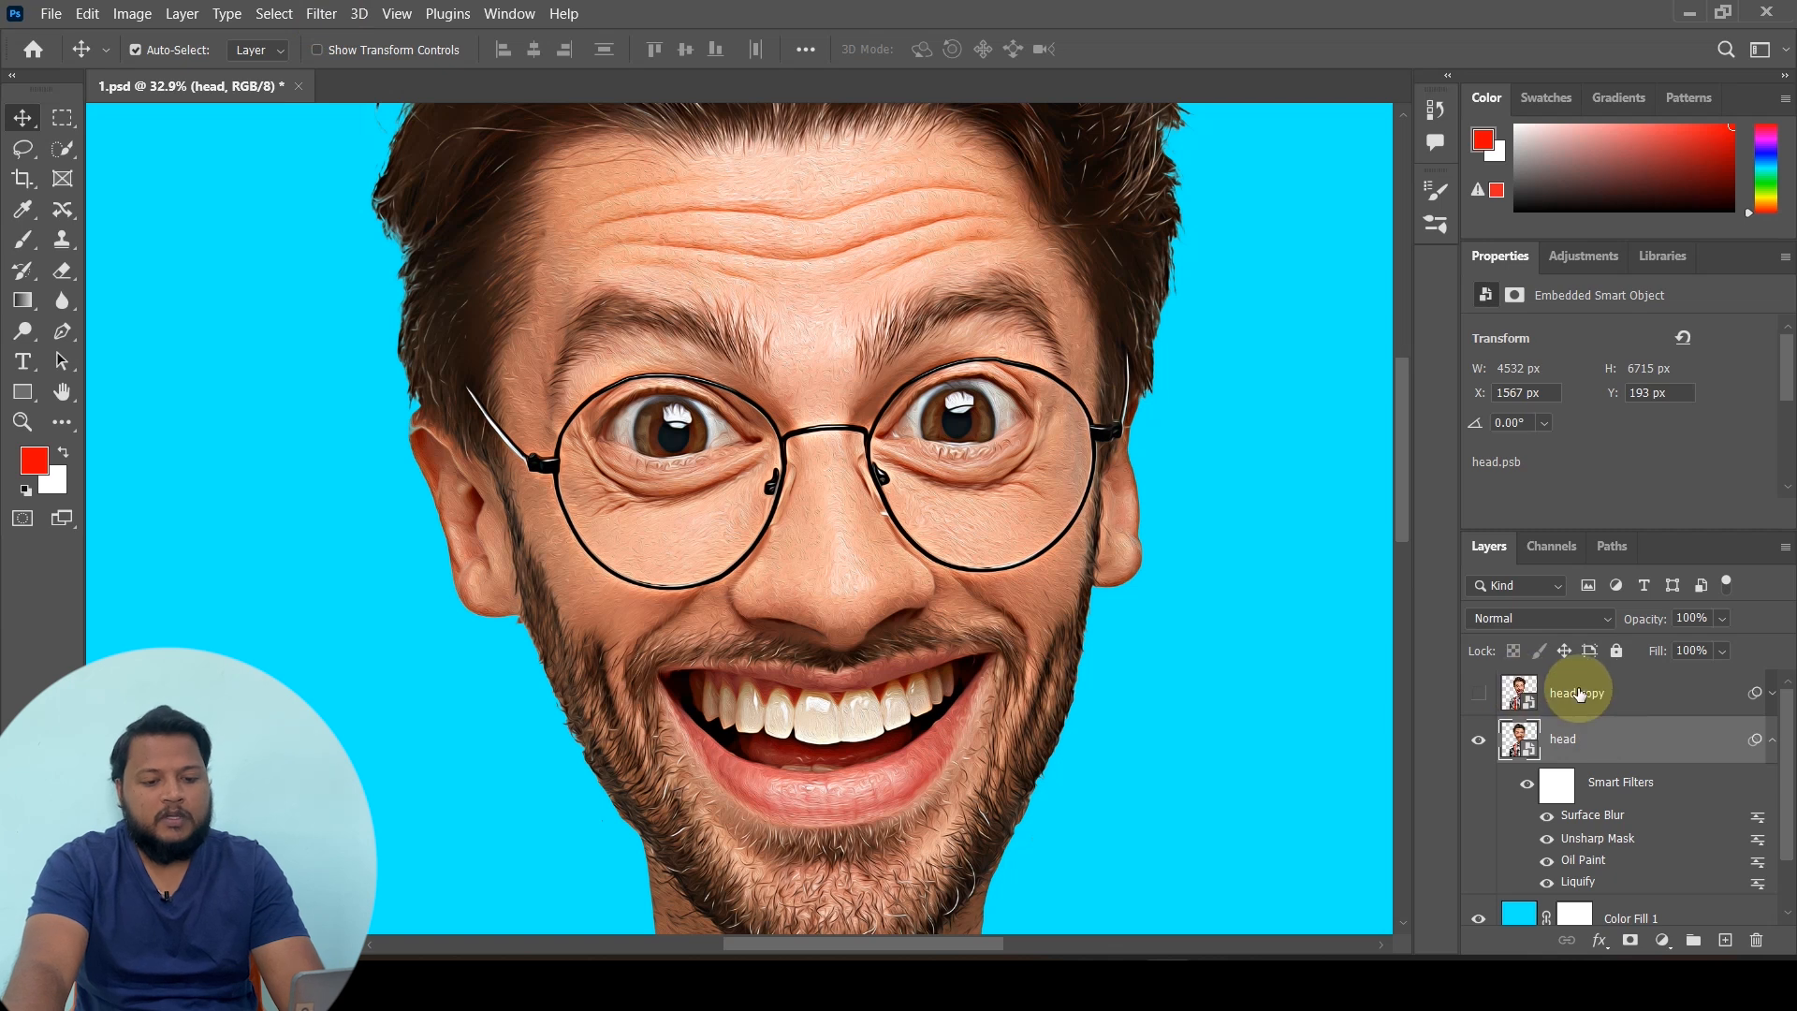
# Show the head copy layer and choose the Poster Edges effect for it from the Filter Gallery, previewing the face
pyautogui.click(1608, 701)
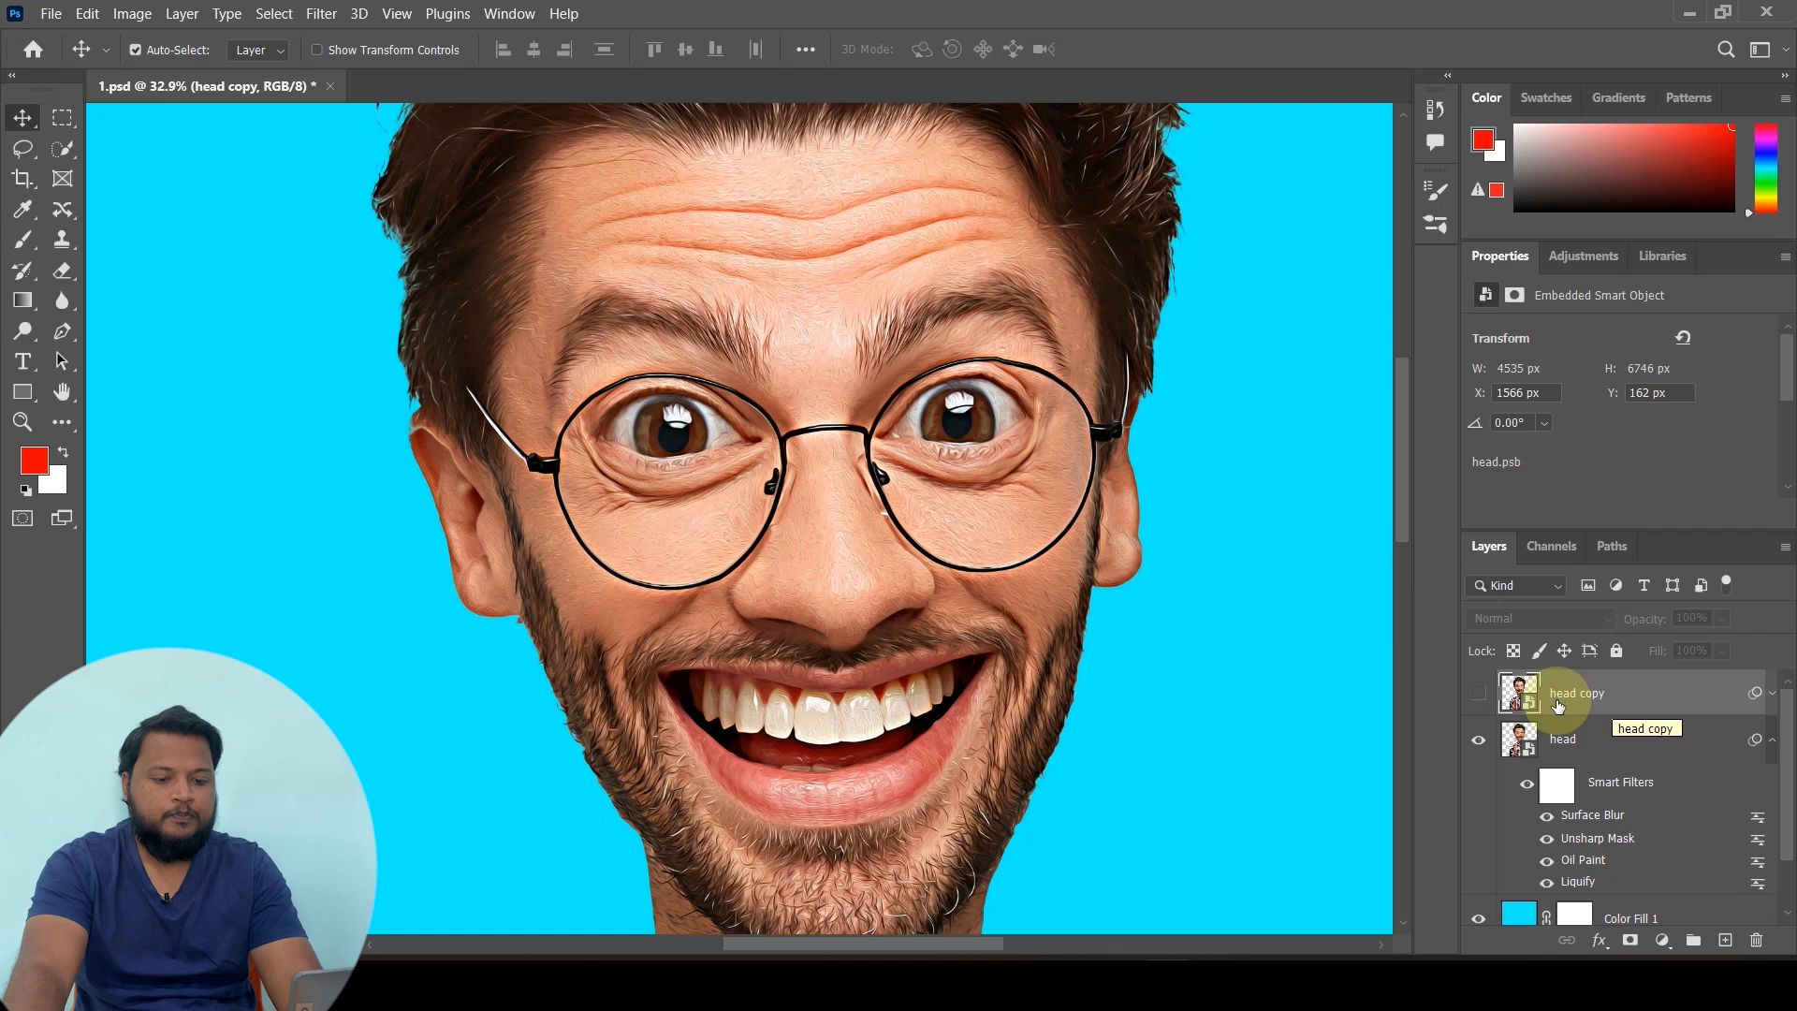
pyautogui.click(1480, 694)
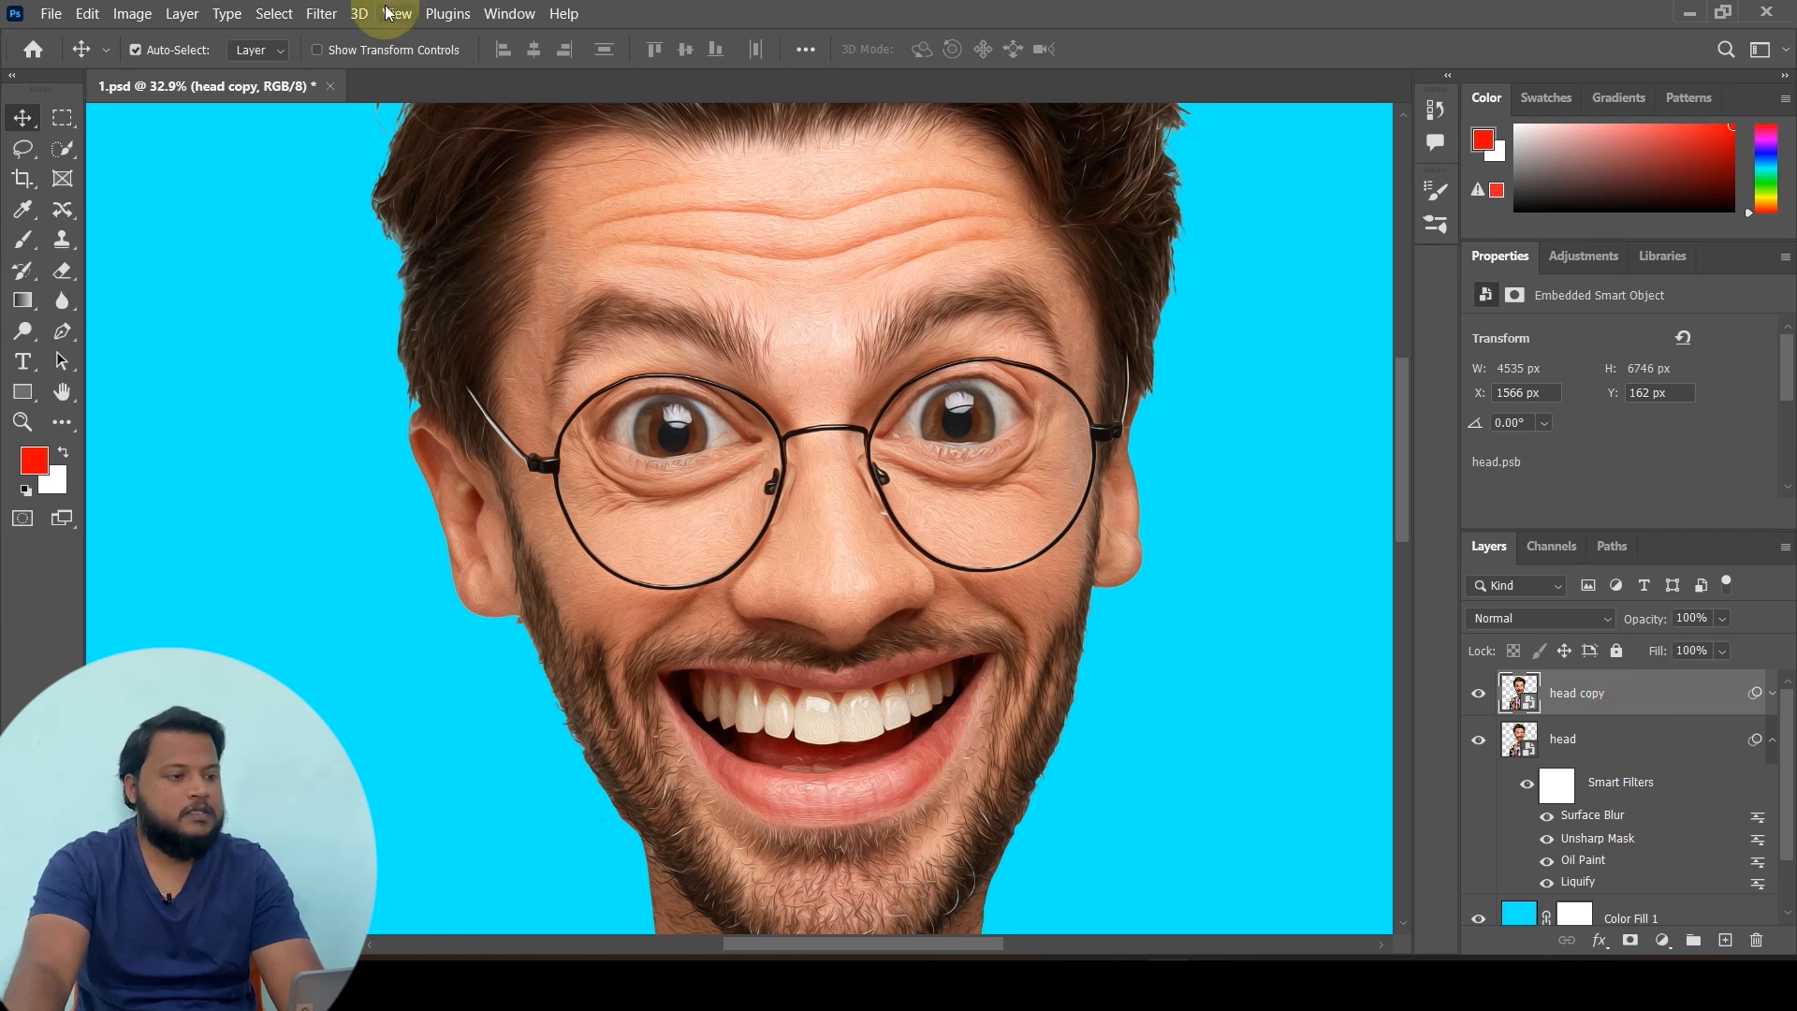
pyautogui.click(333, 13)
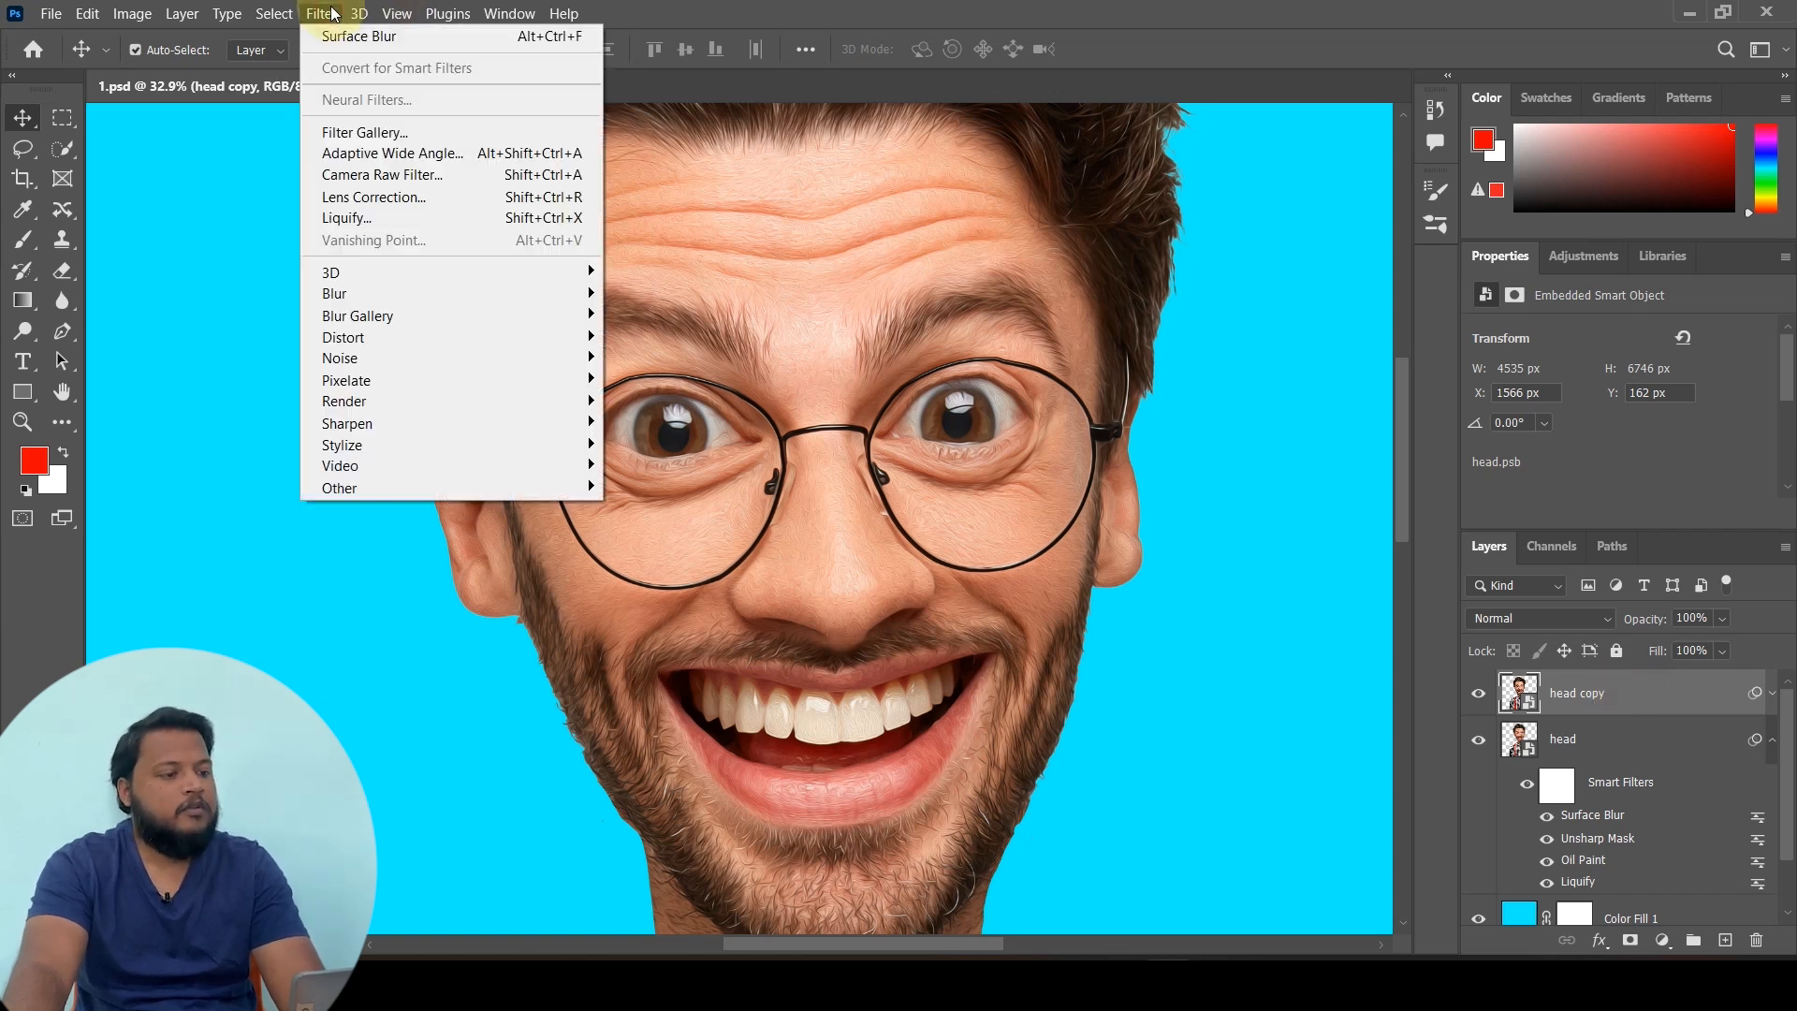
pyautogui.click(346, 132)
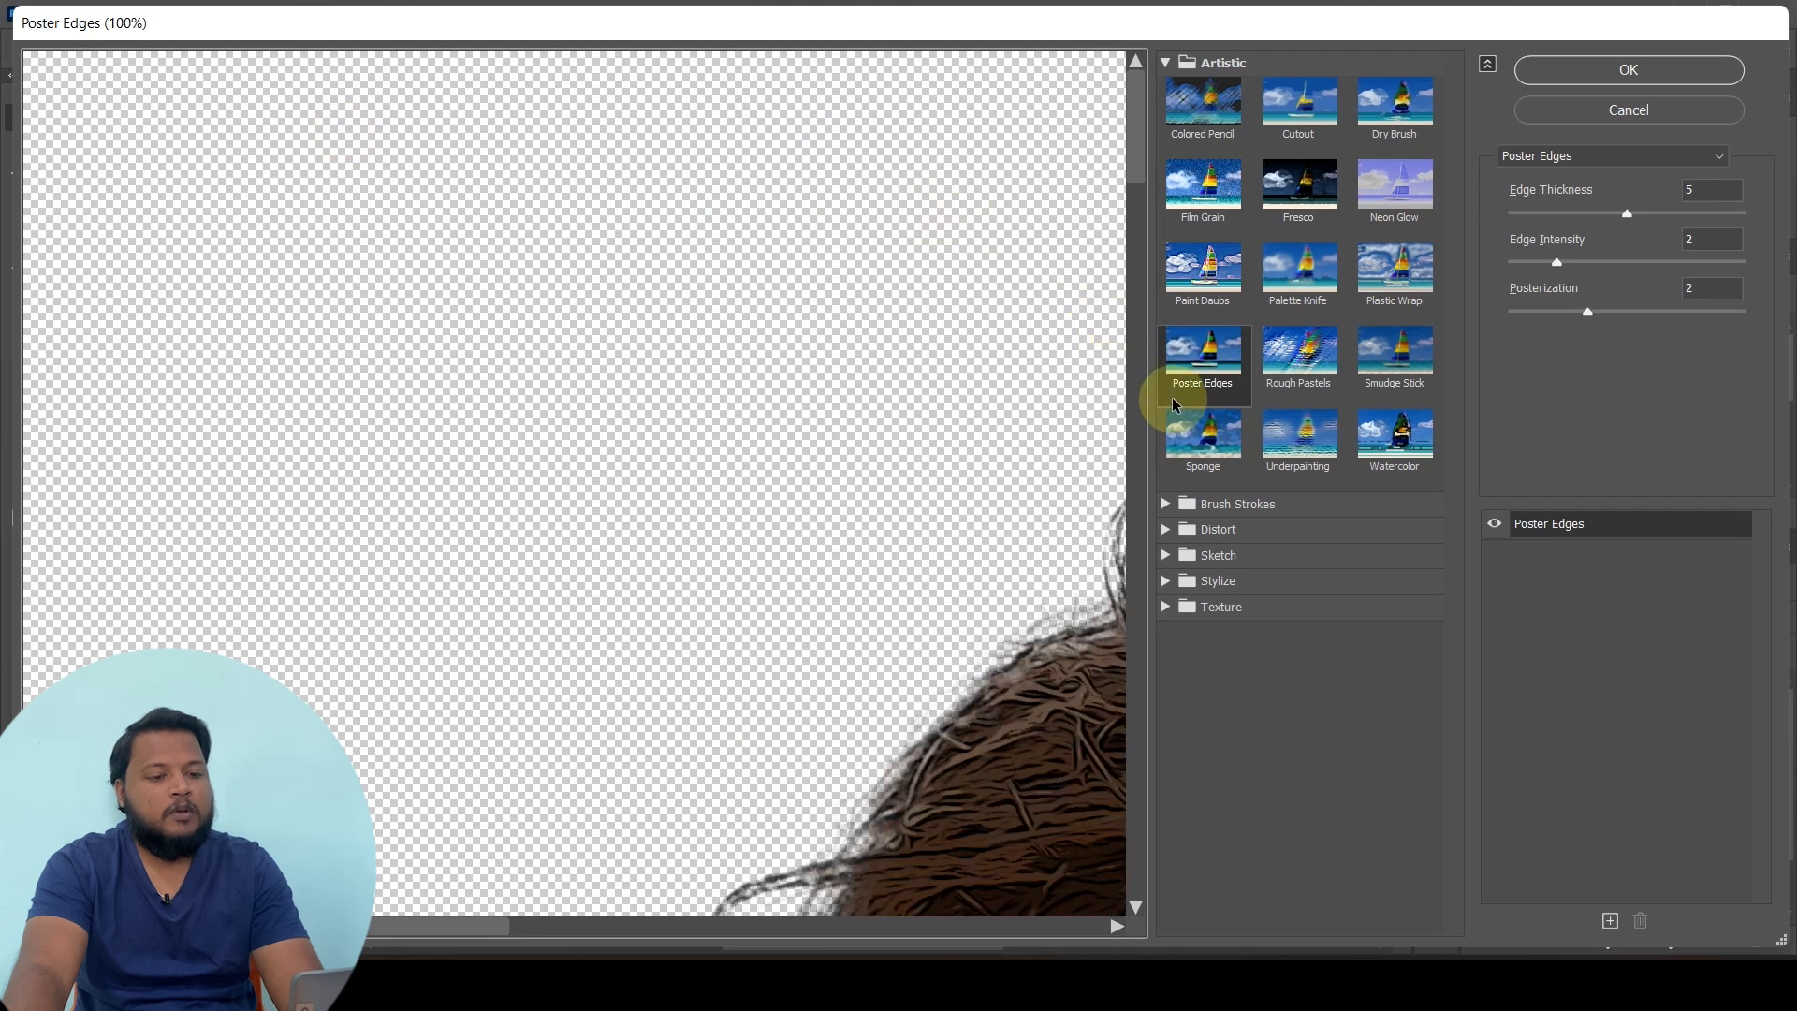
pyautogui.click(1194, 360)
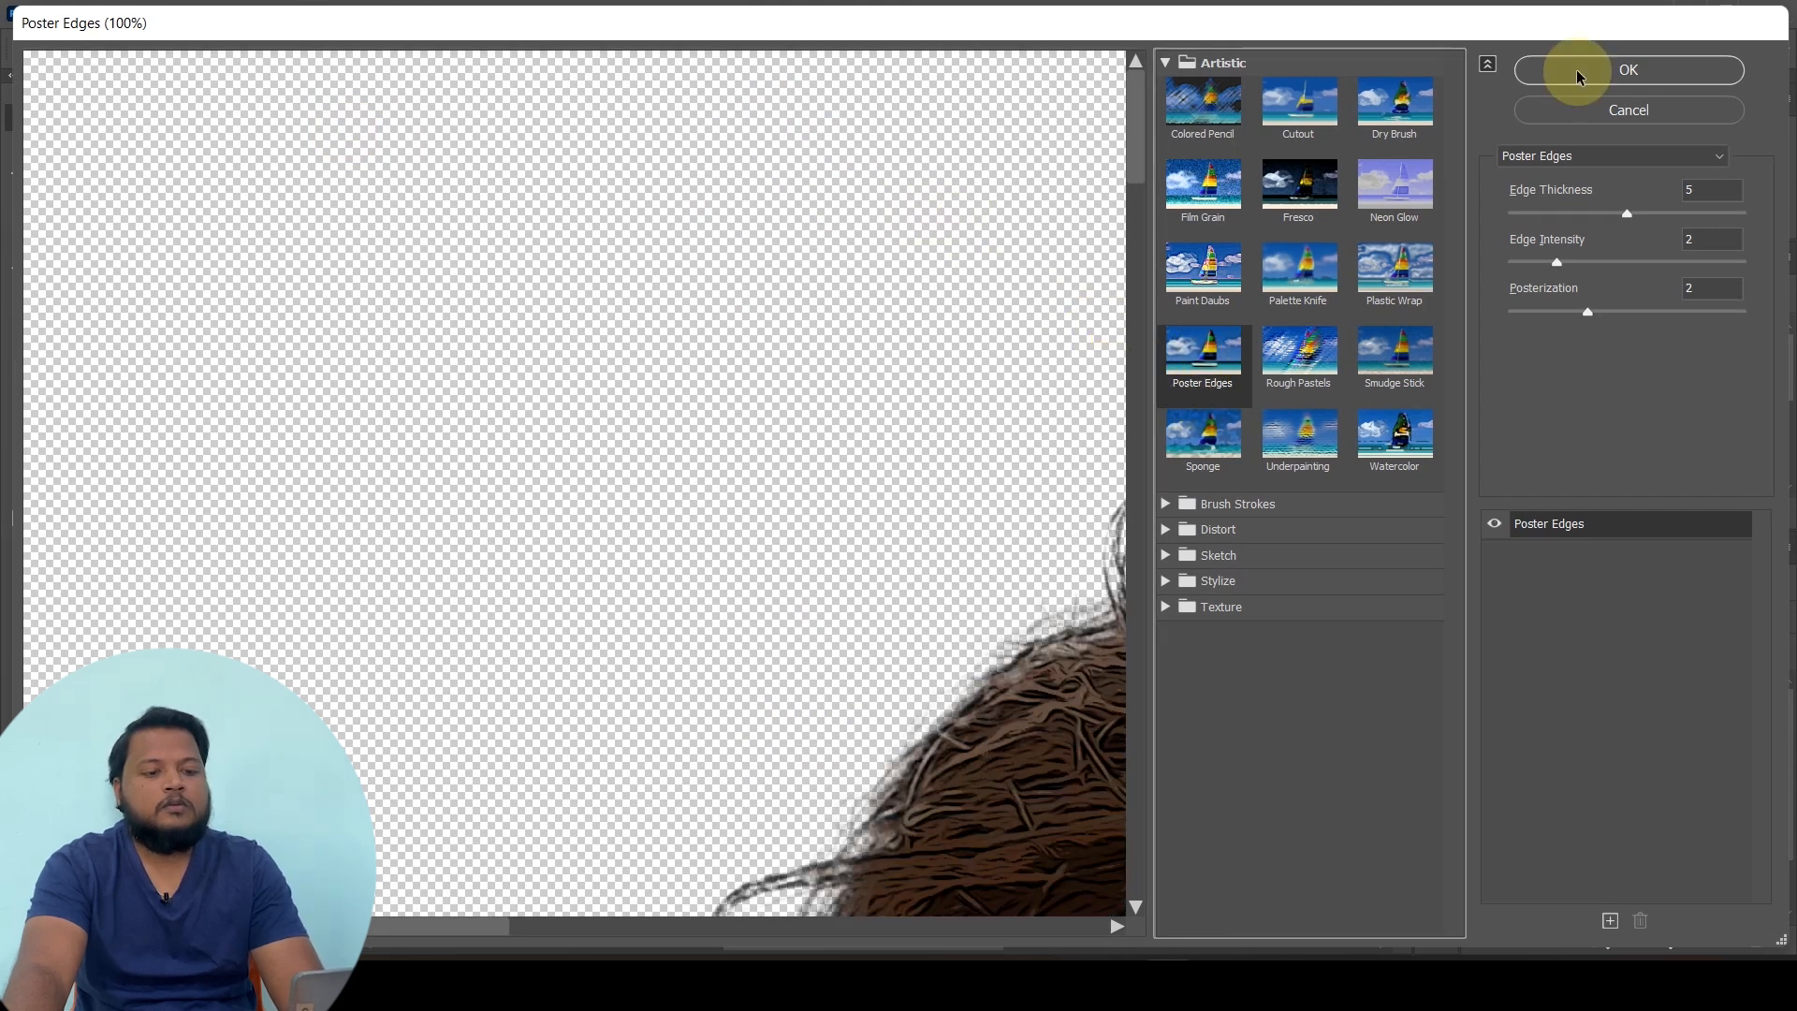
pyautogui.moveTo(879, 512); pyautogui.dragTo(613, 124)
pyautogui.moveTo(793, 491); pyautogui.dragTo(594, 144)
pyautogui.moveTo(922, 637); pyautogui.dragTo(614, 313)
pyautogui.moveTo(945, 589); pyautogui.dragTo(621, 265)
pyautogui.moveTo(890, 562); pyautogui.dragTo(667, 338)
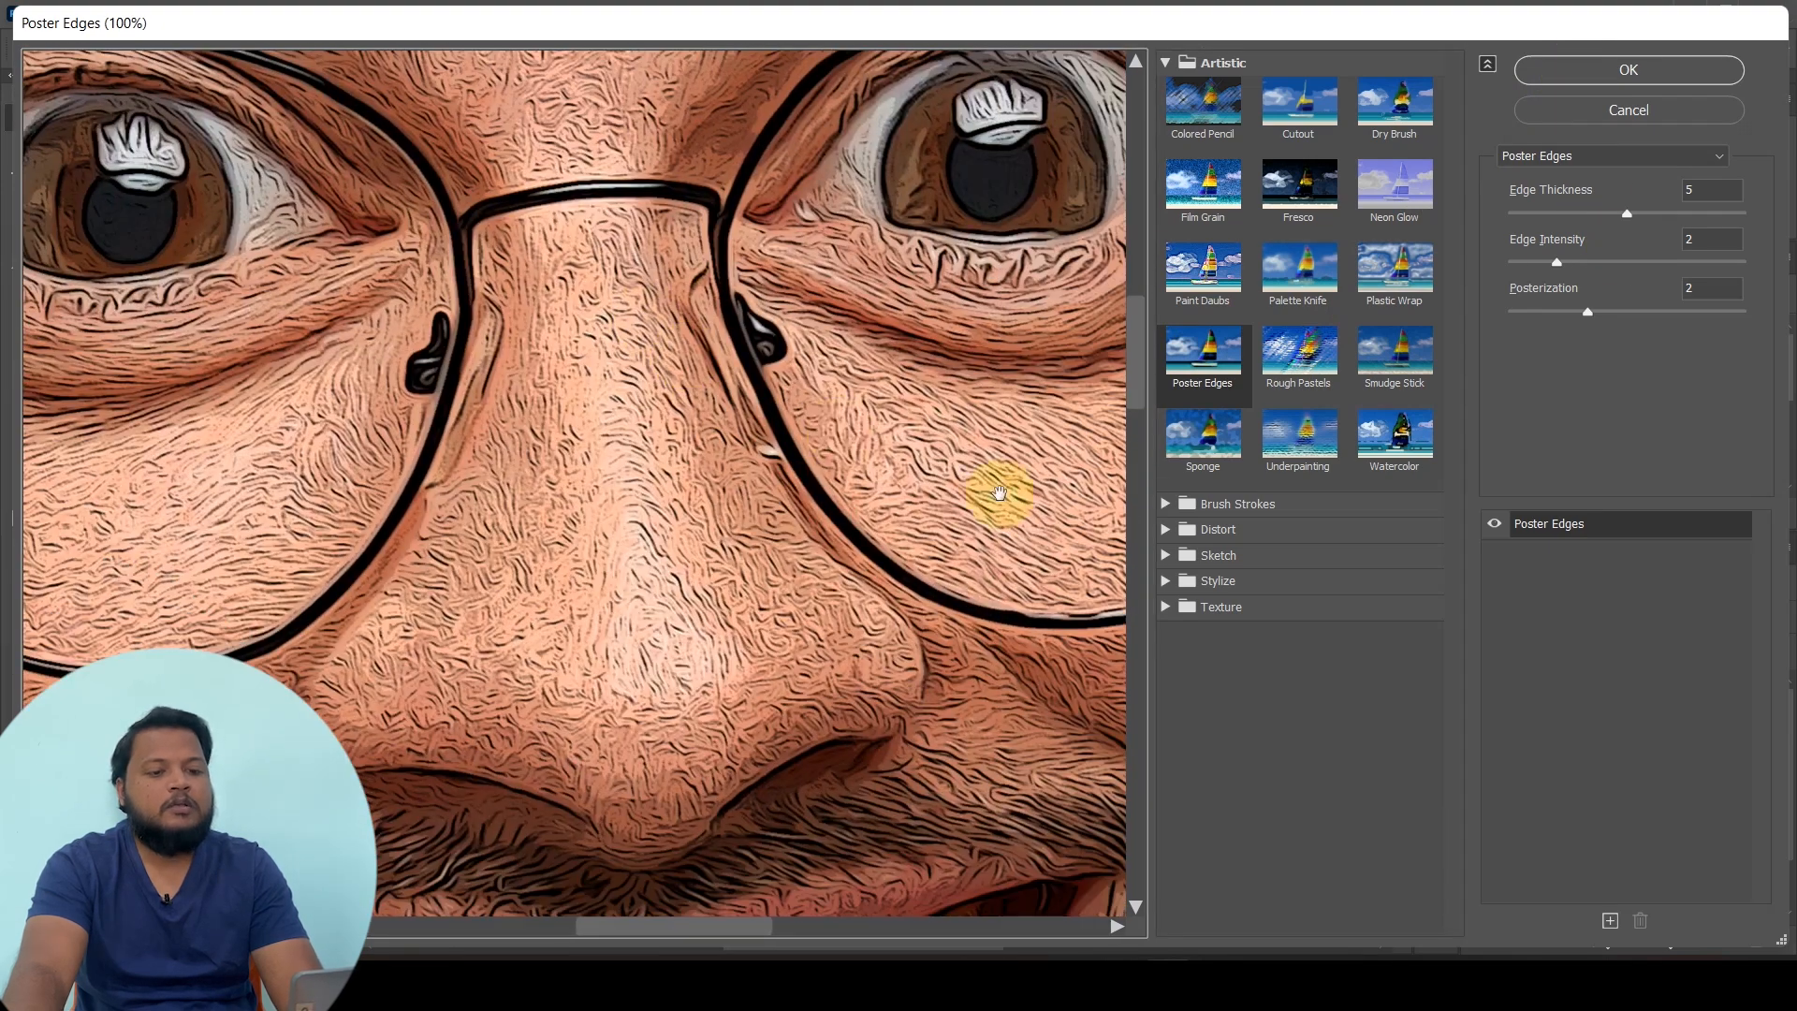
pyautogui.moveTo(1031, 502); pyautogui.dragTo(918, 446)
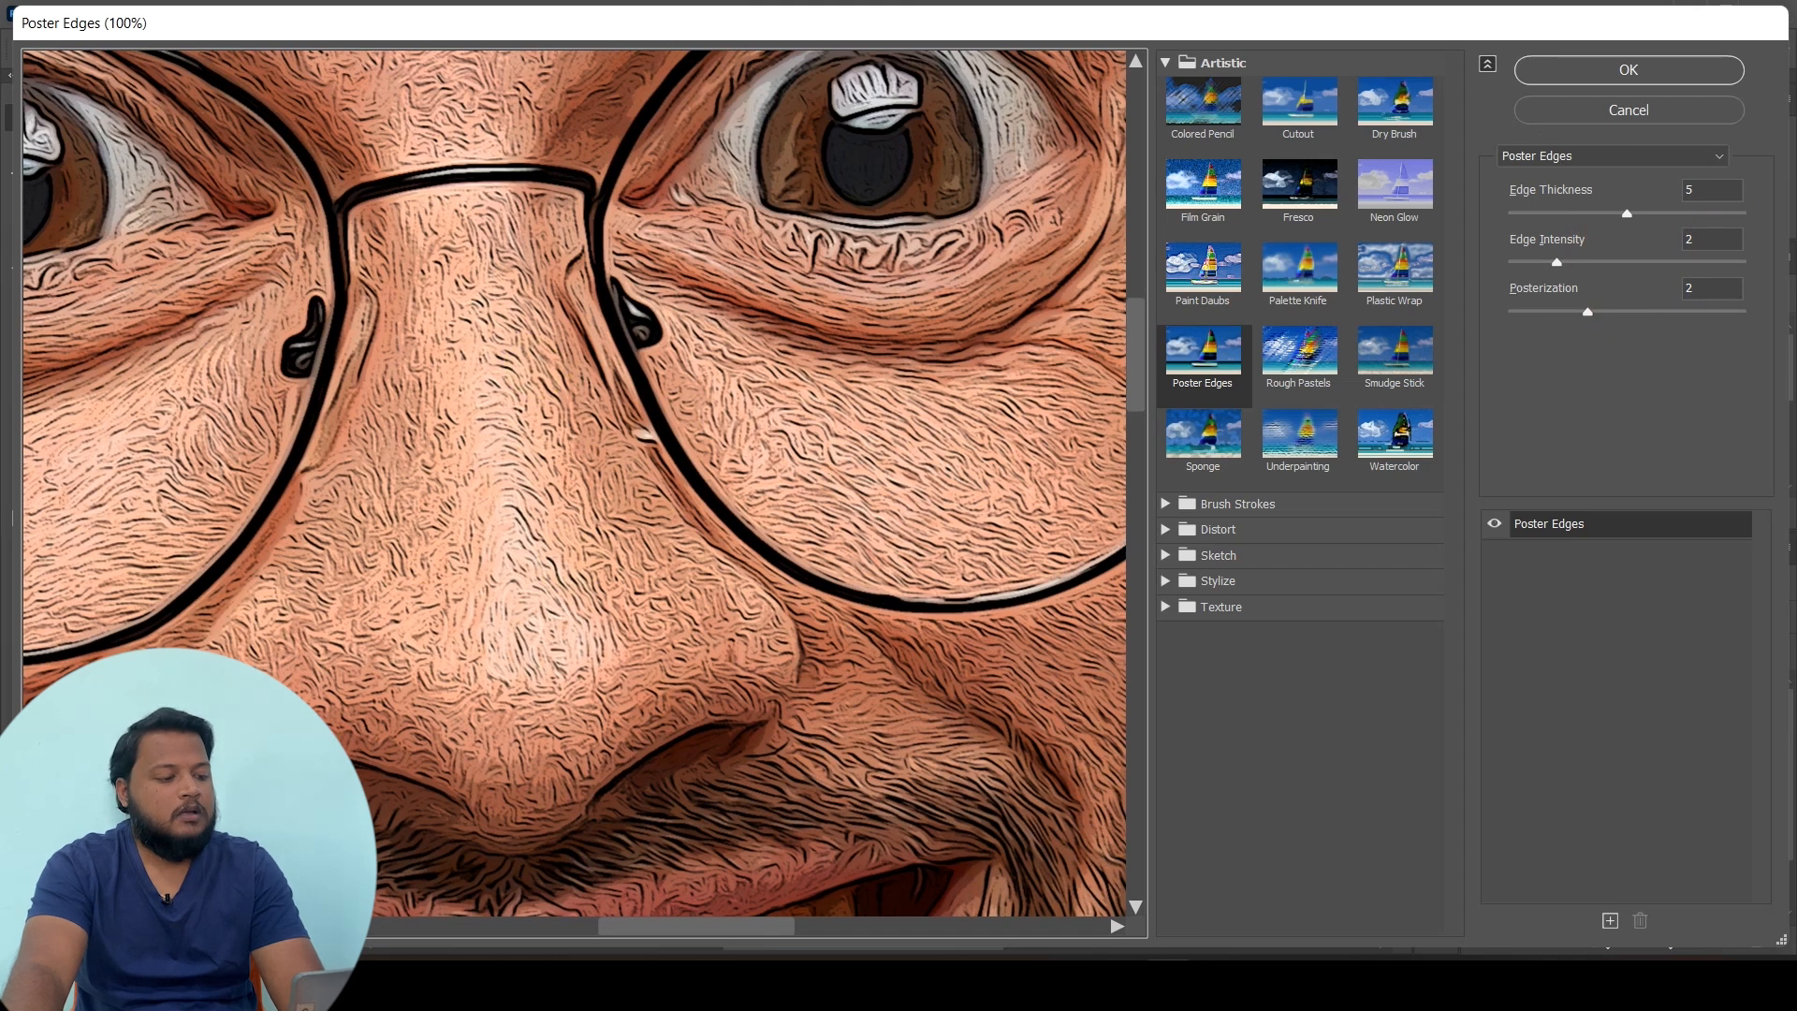
pyautogui.hotkey('ctrl', '-')
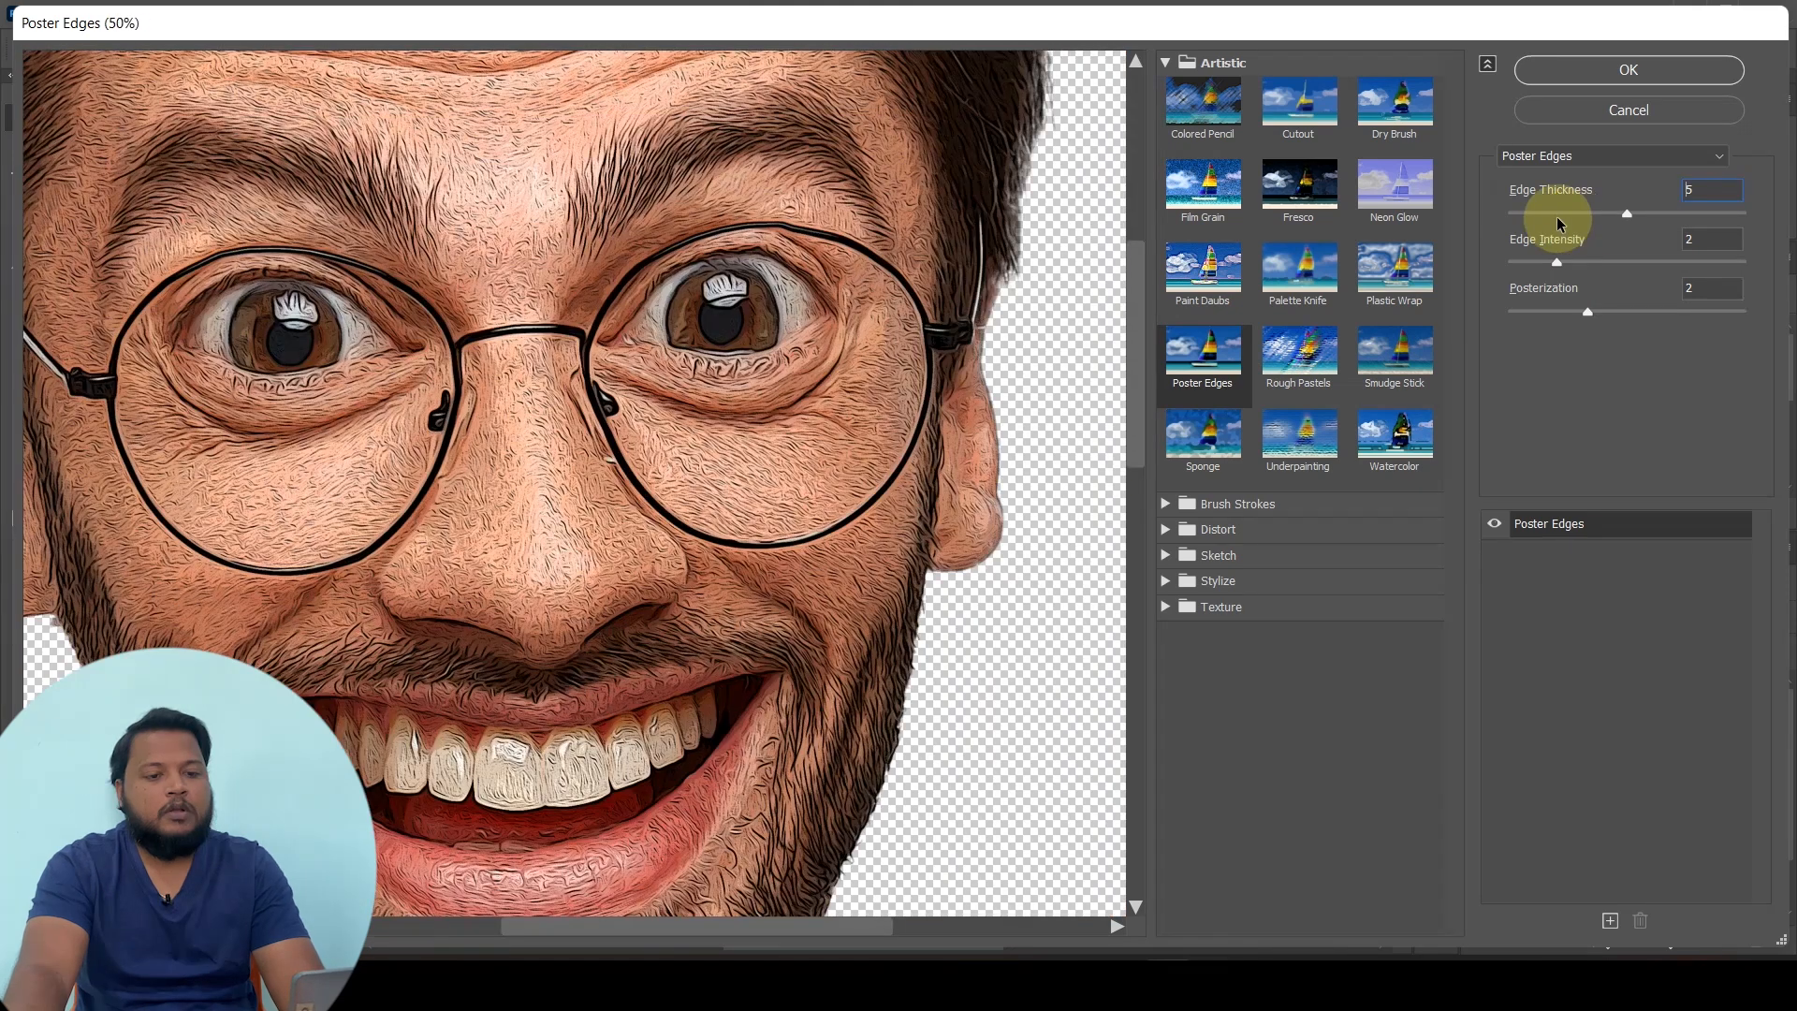
# Apply Poster Edges to the head copy layer with Edge Thickness 5, Edge Intensity 2 and Posterization 1
pyautogui.click(1532, 221)
pyautogui.click(1524, 213)
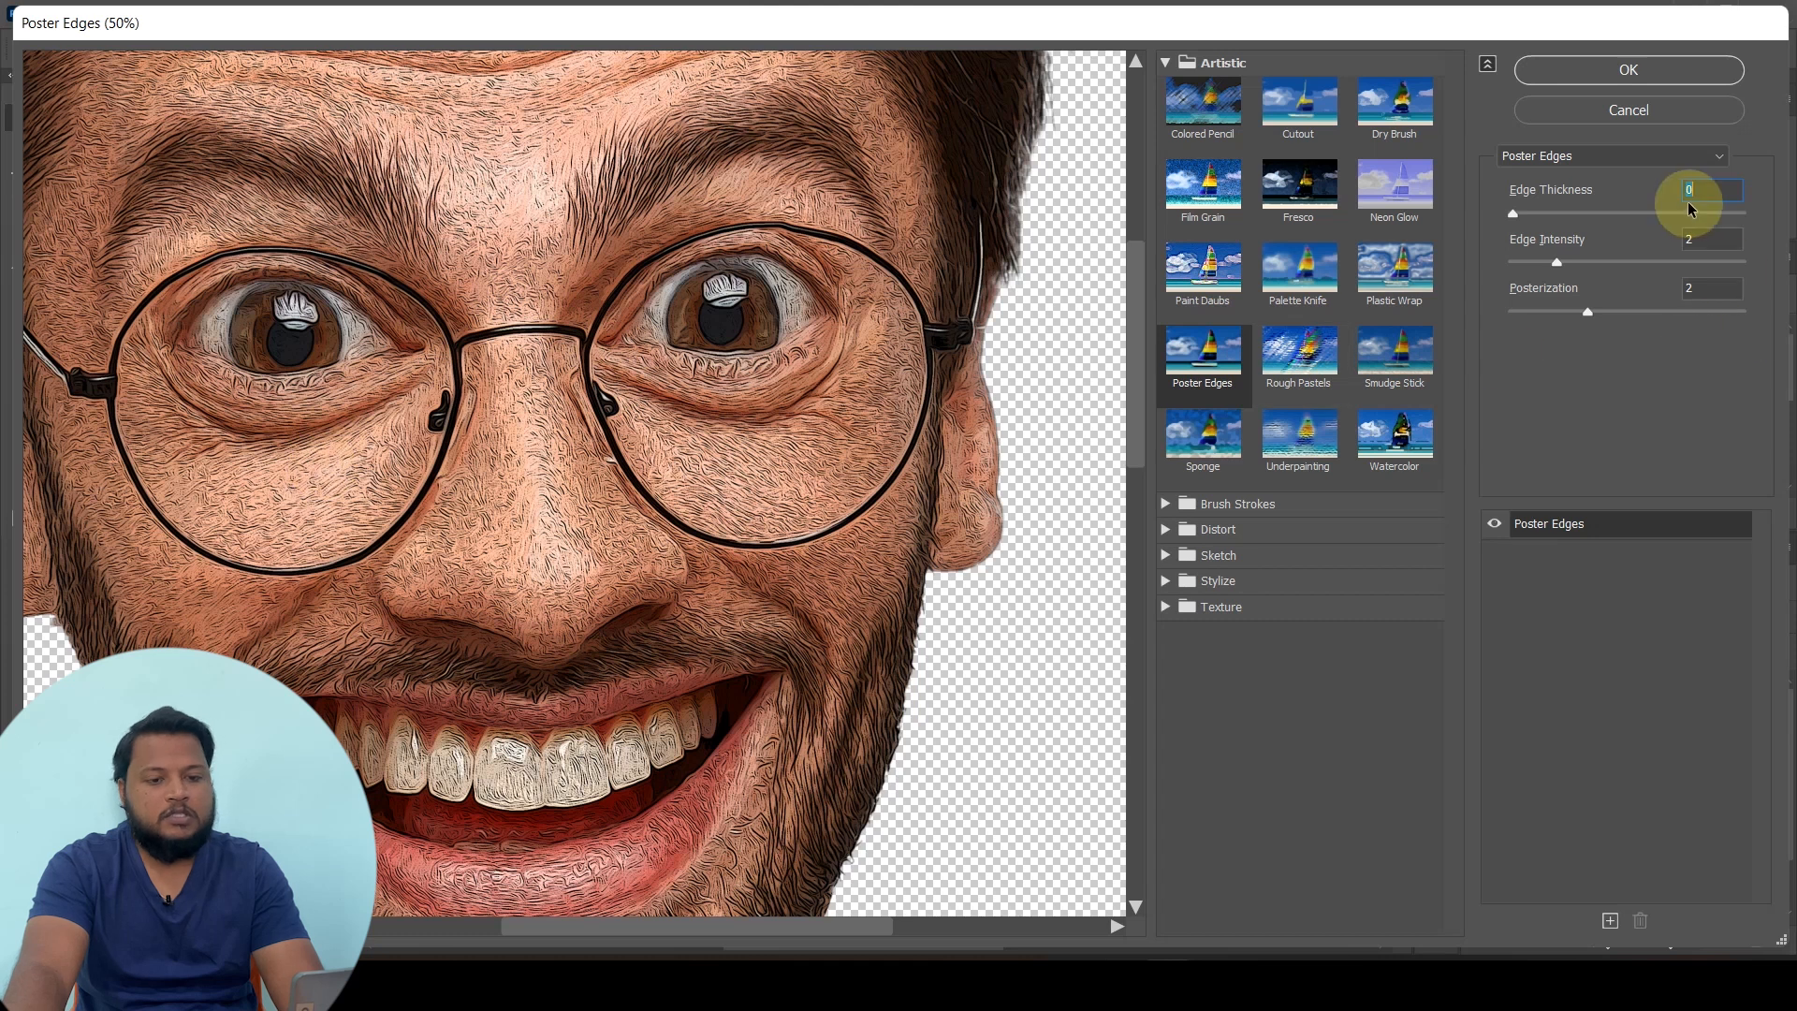
pyautogui.click(1727, 215)
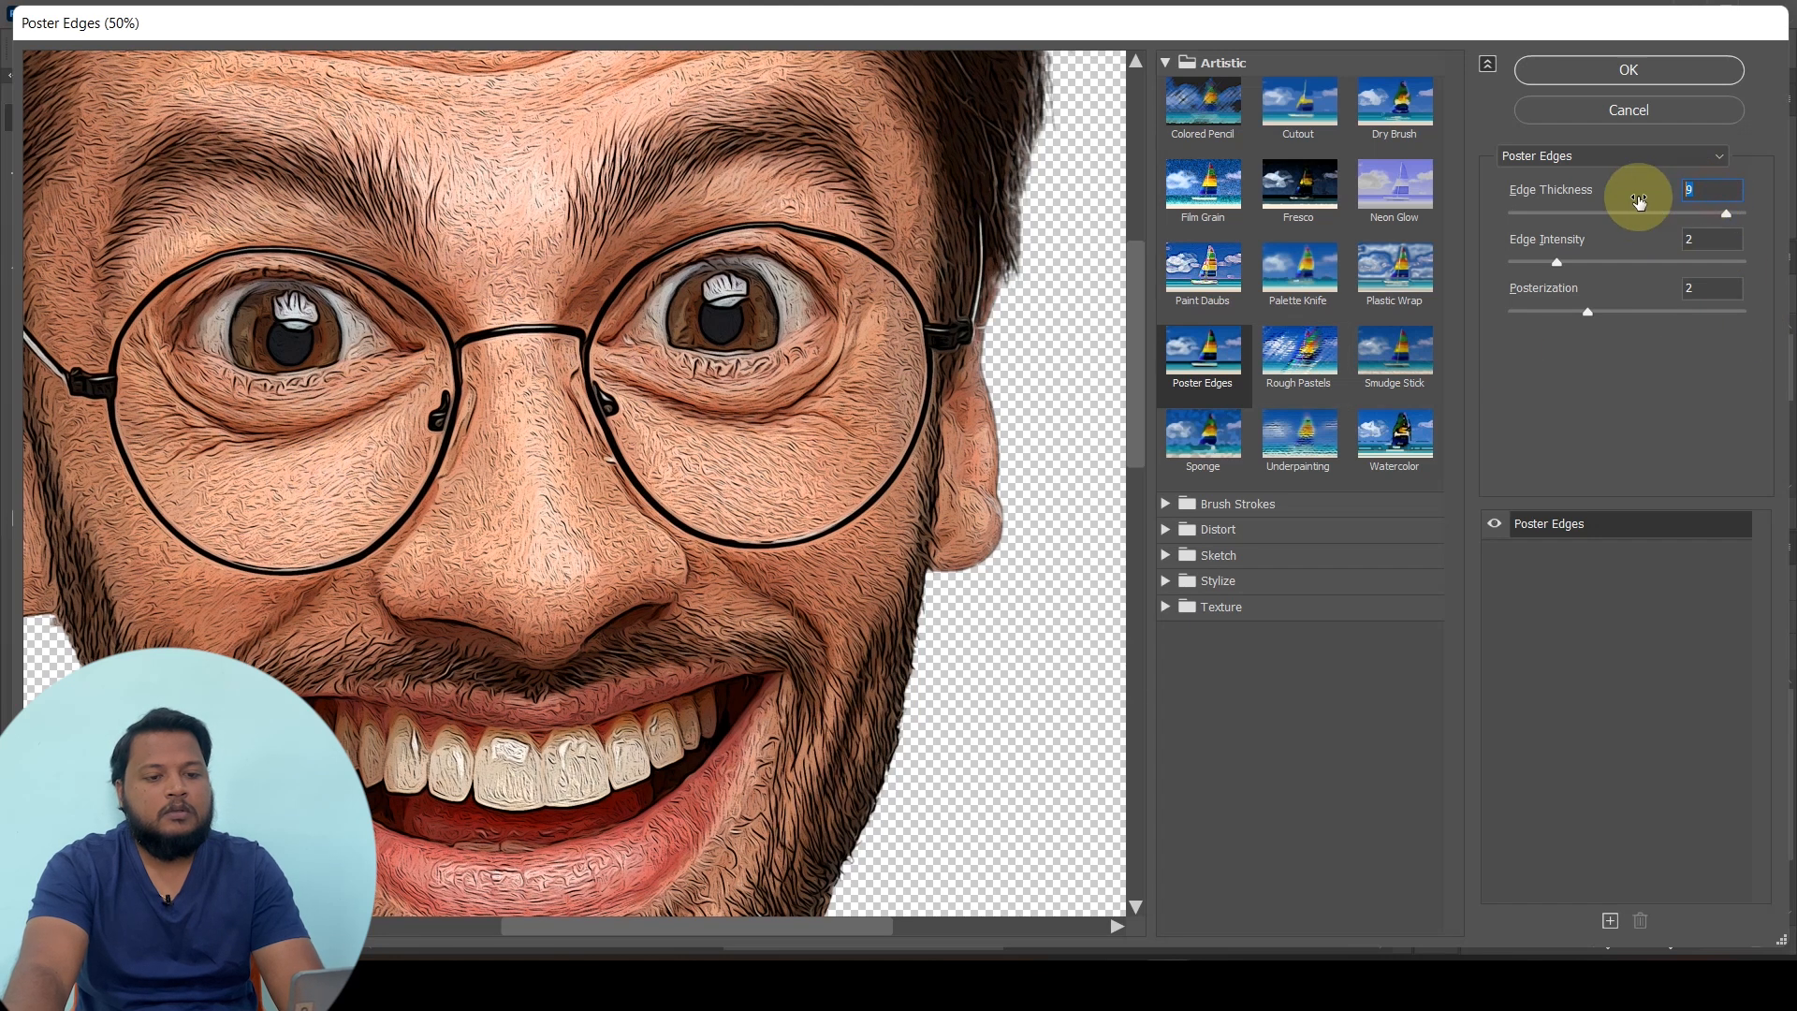
pyautogui.write('5')
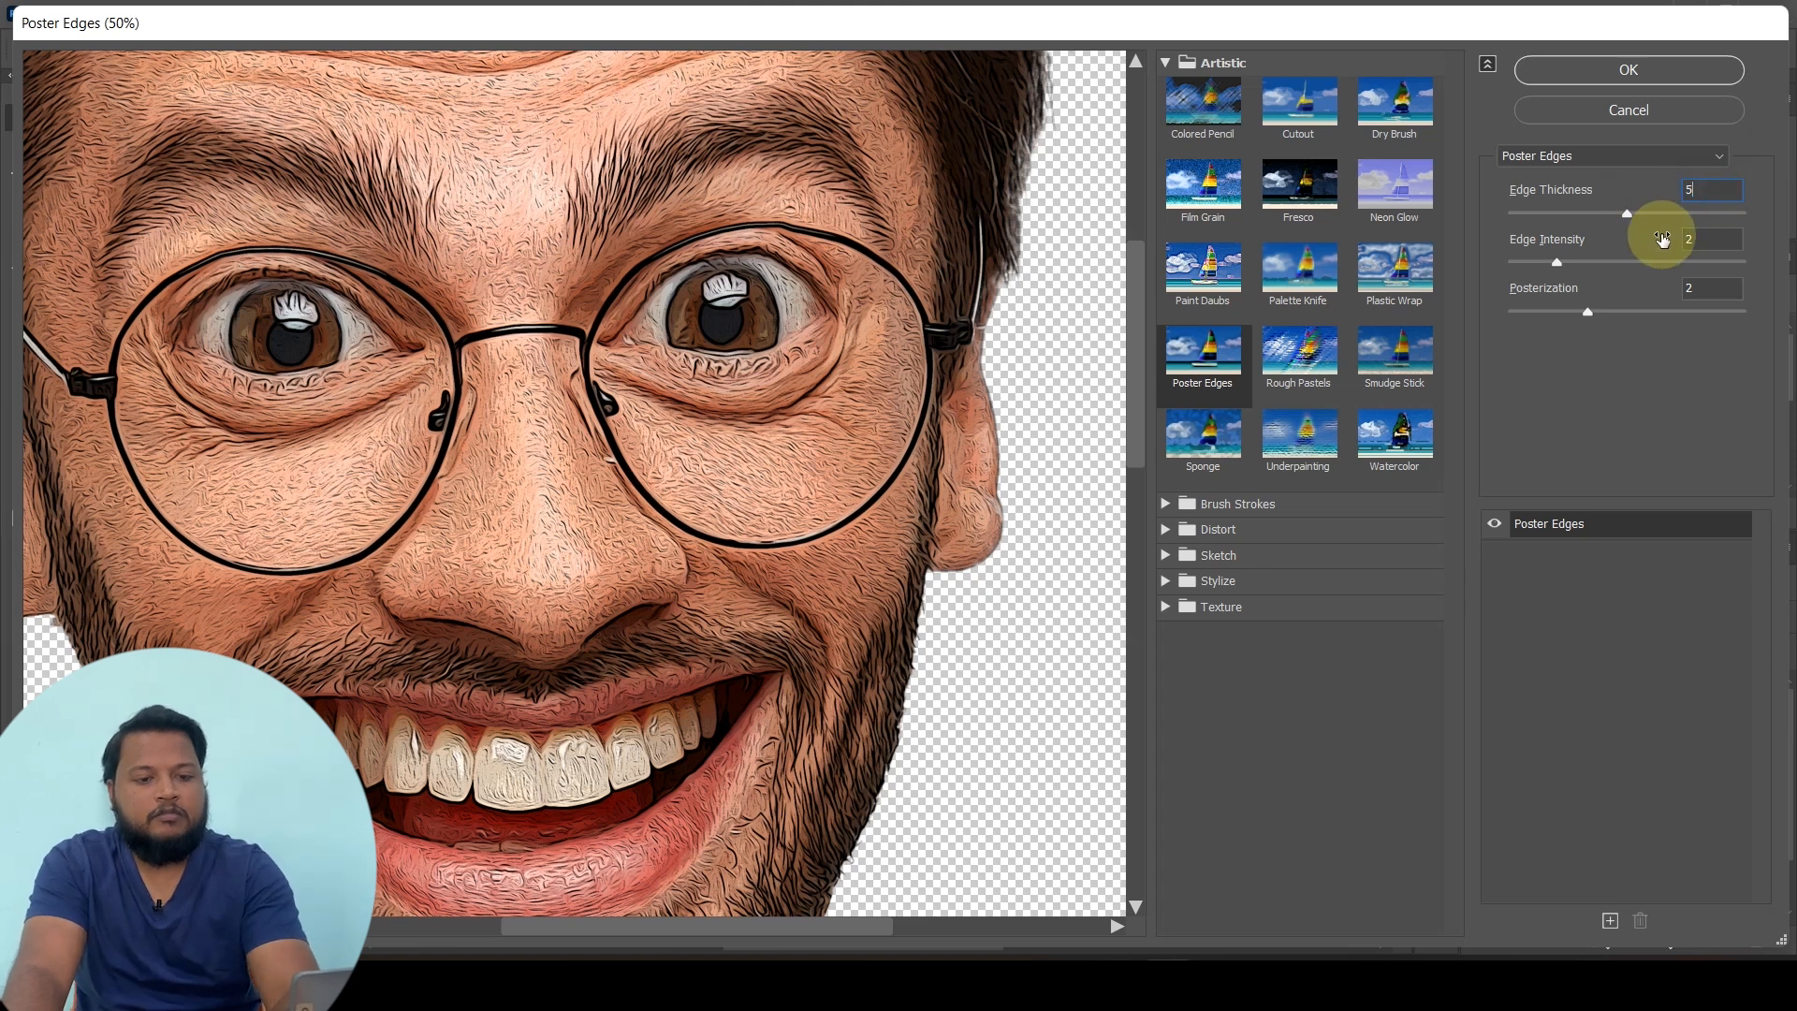
pyautogui.moveTo(1636, 260); pyautogui.dragTo(1572, 262)
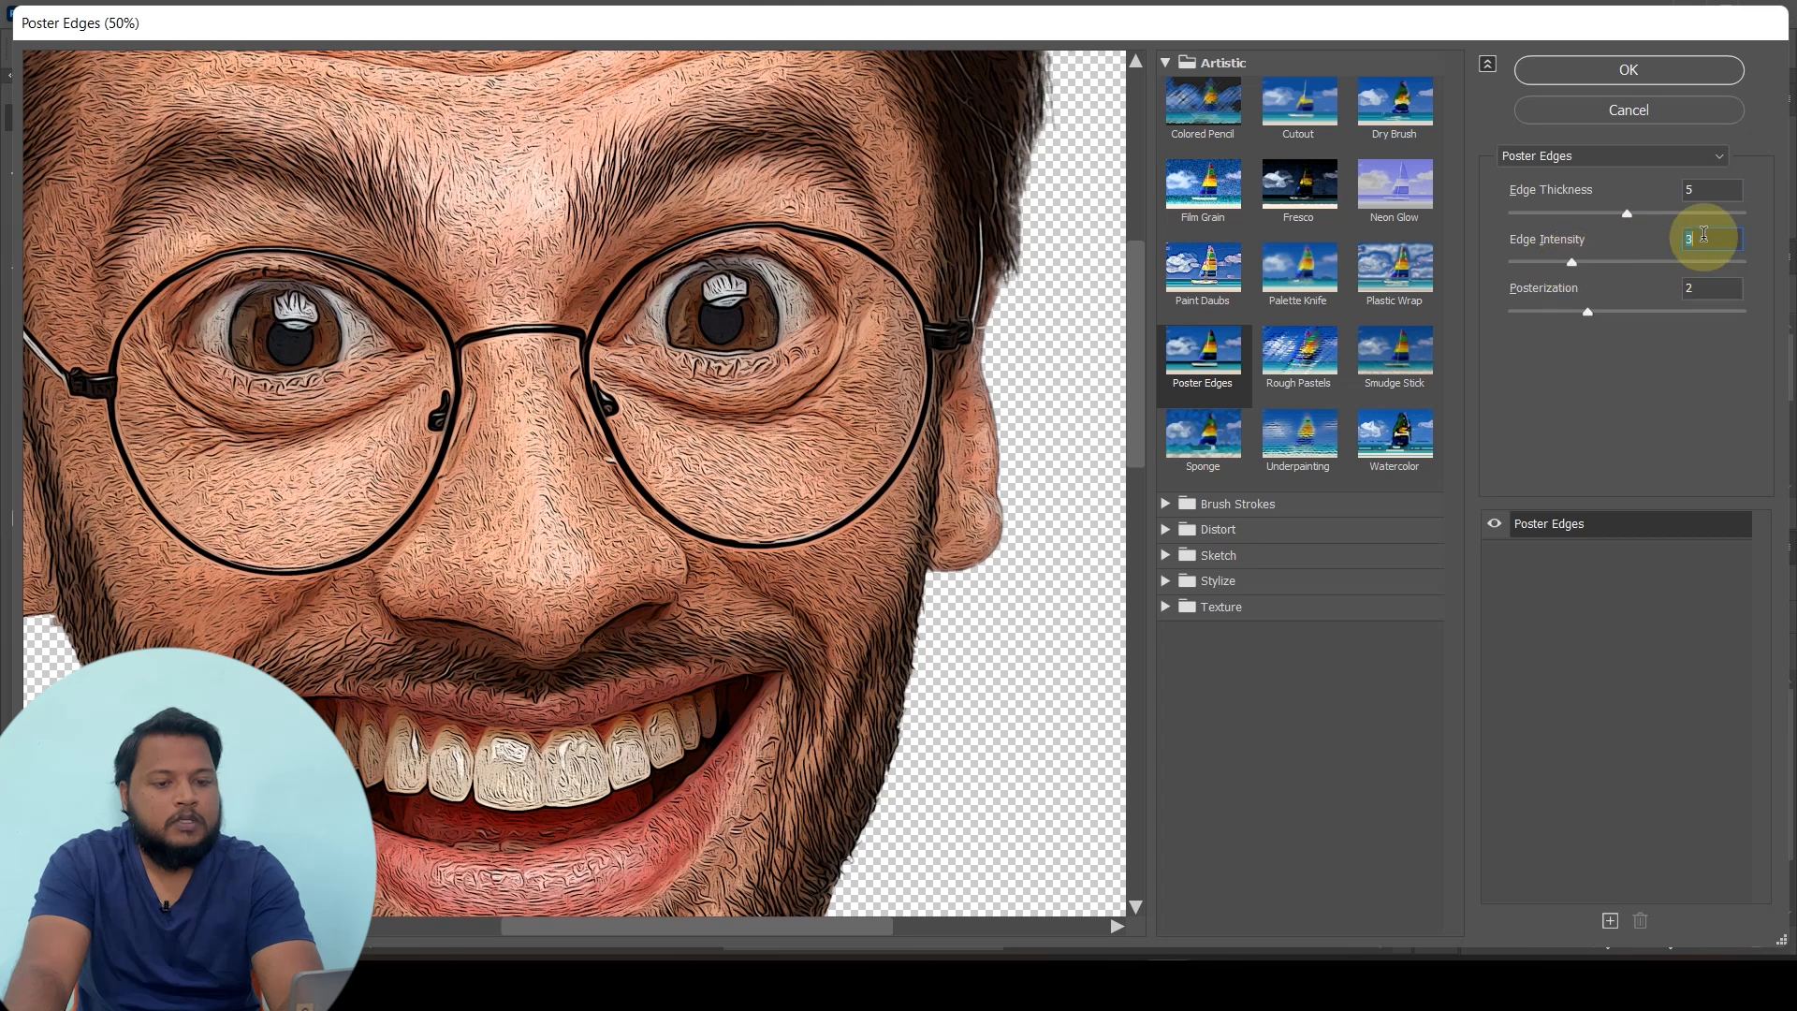
pyautogui.write('2')
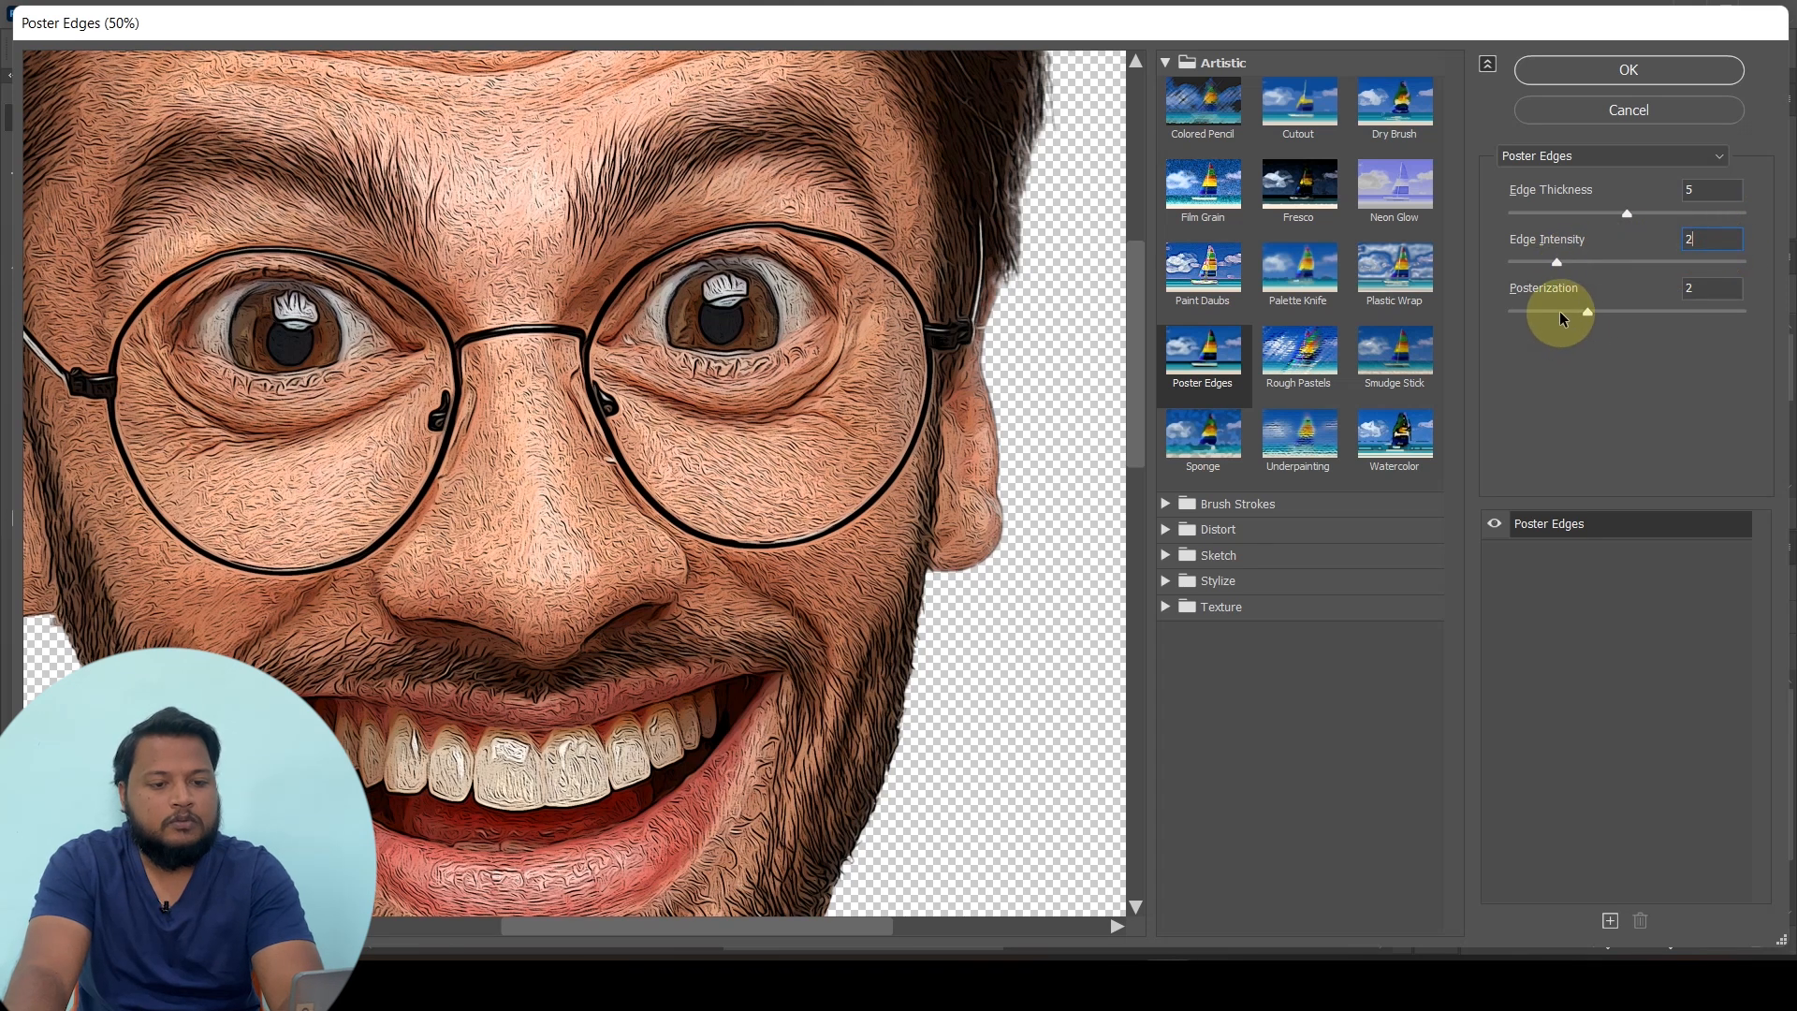
pyautogui.moveTo(1561, 318)
pyautogui.mouseDown()
pyautogui.moveTo(1516, 314)
pyautogui.moveTo(1710, 305)
pyautogui.moveTo(1572, 317)
pyautogui.mouseUp()
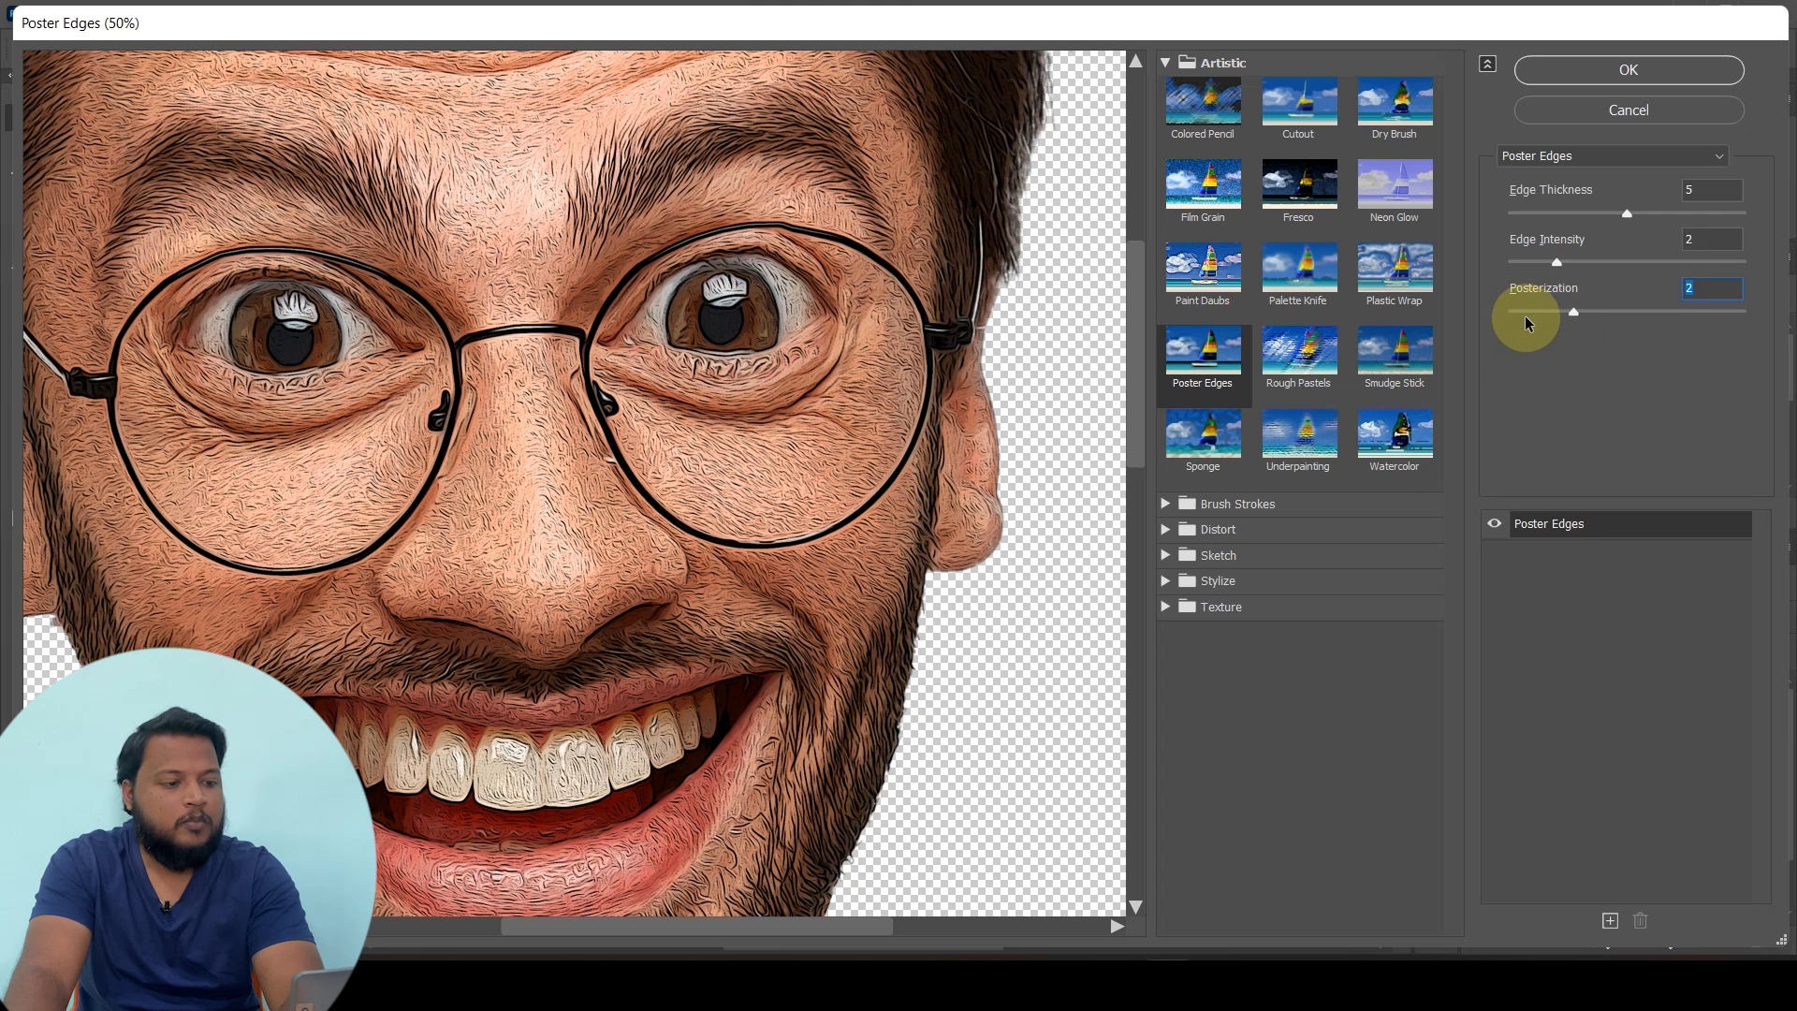
pyautogui.moveTo(1563, 311)
pyautogui.mouseDown()
pyautogui.moveTo(1509, 318)
pyautogui.moveTo(1557, 319)
pyautogui.moveTo(1542, 317)
pyautogui.mouseUp()
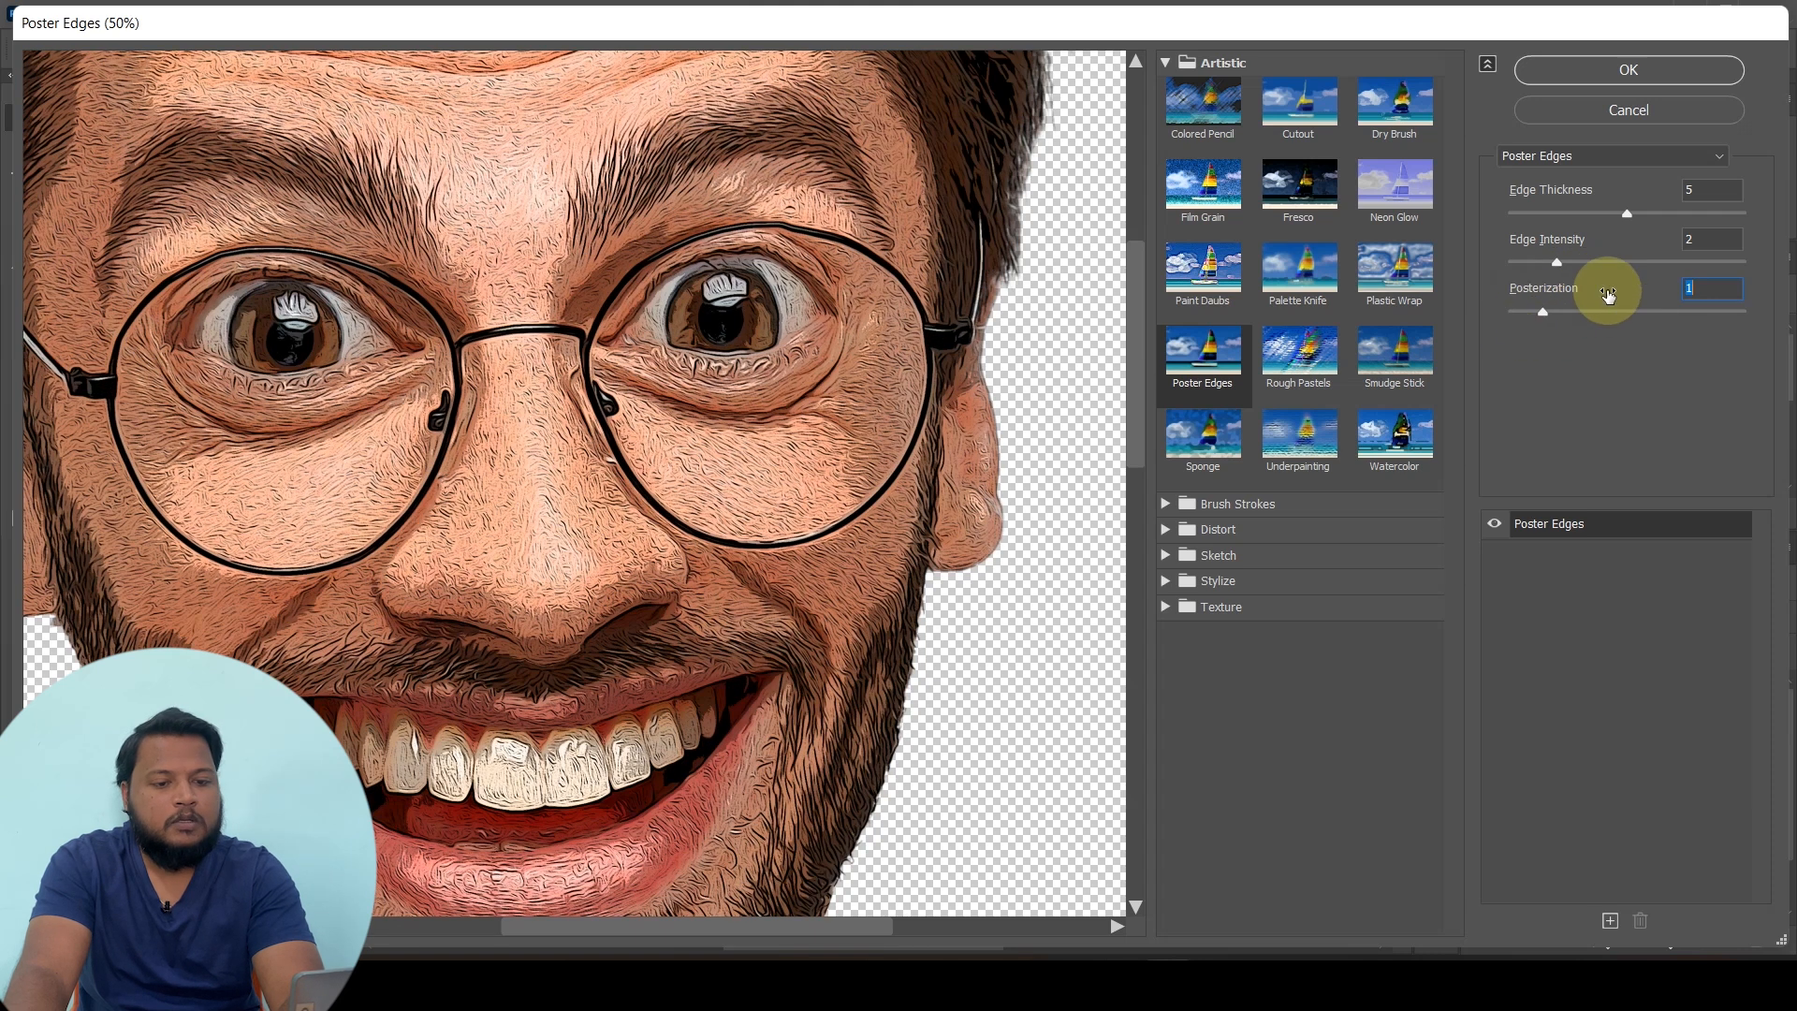
pyautogui.click(1649, 68)
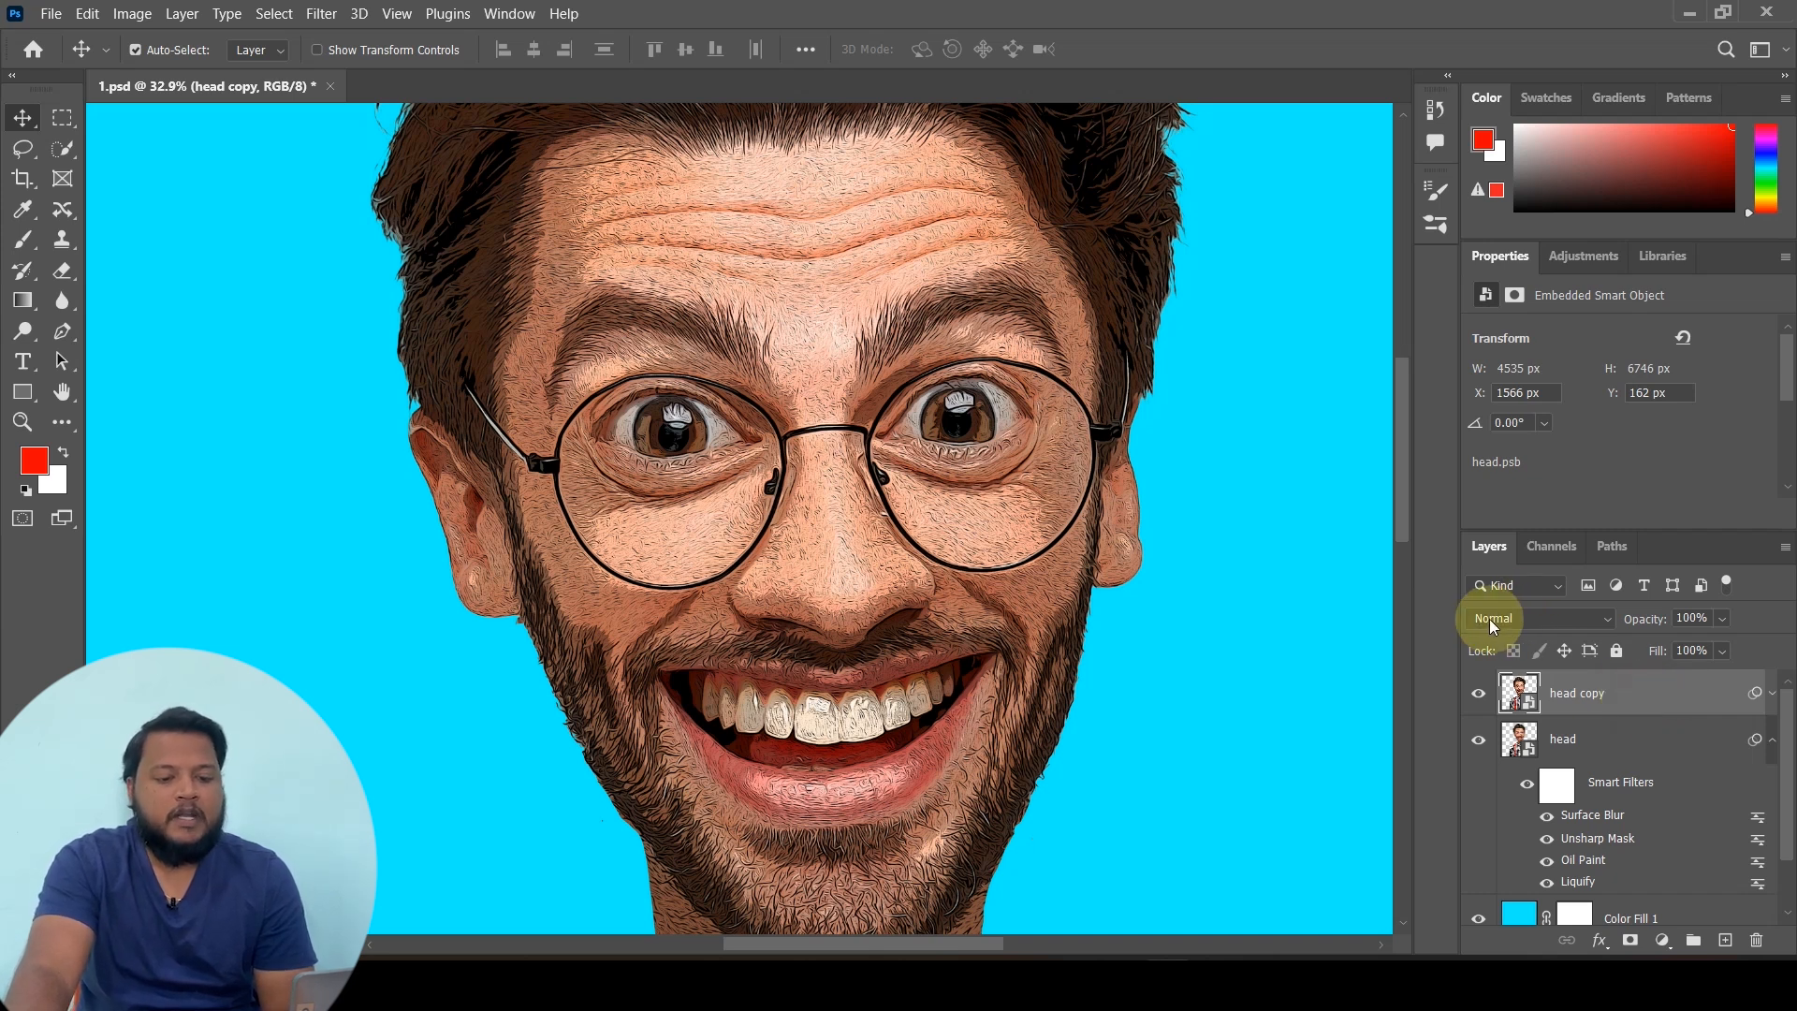
# Blend the head copy layer in Overlay mode at 45% opacity
pyautogui.click(1521, 618)
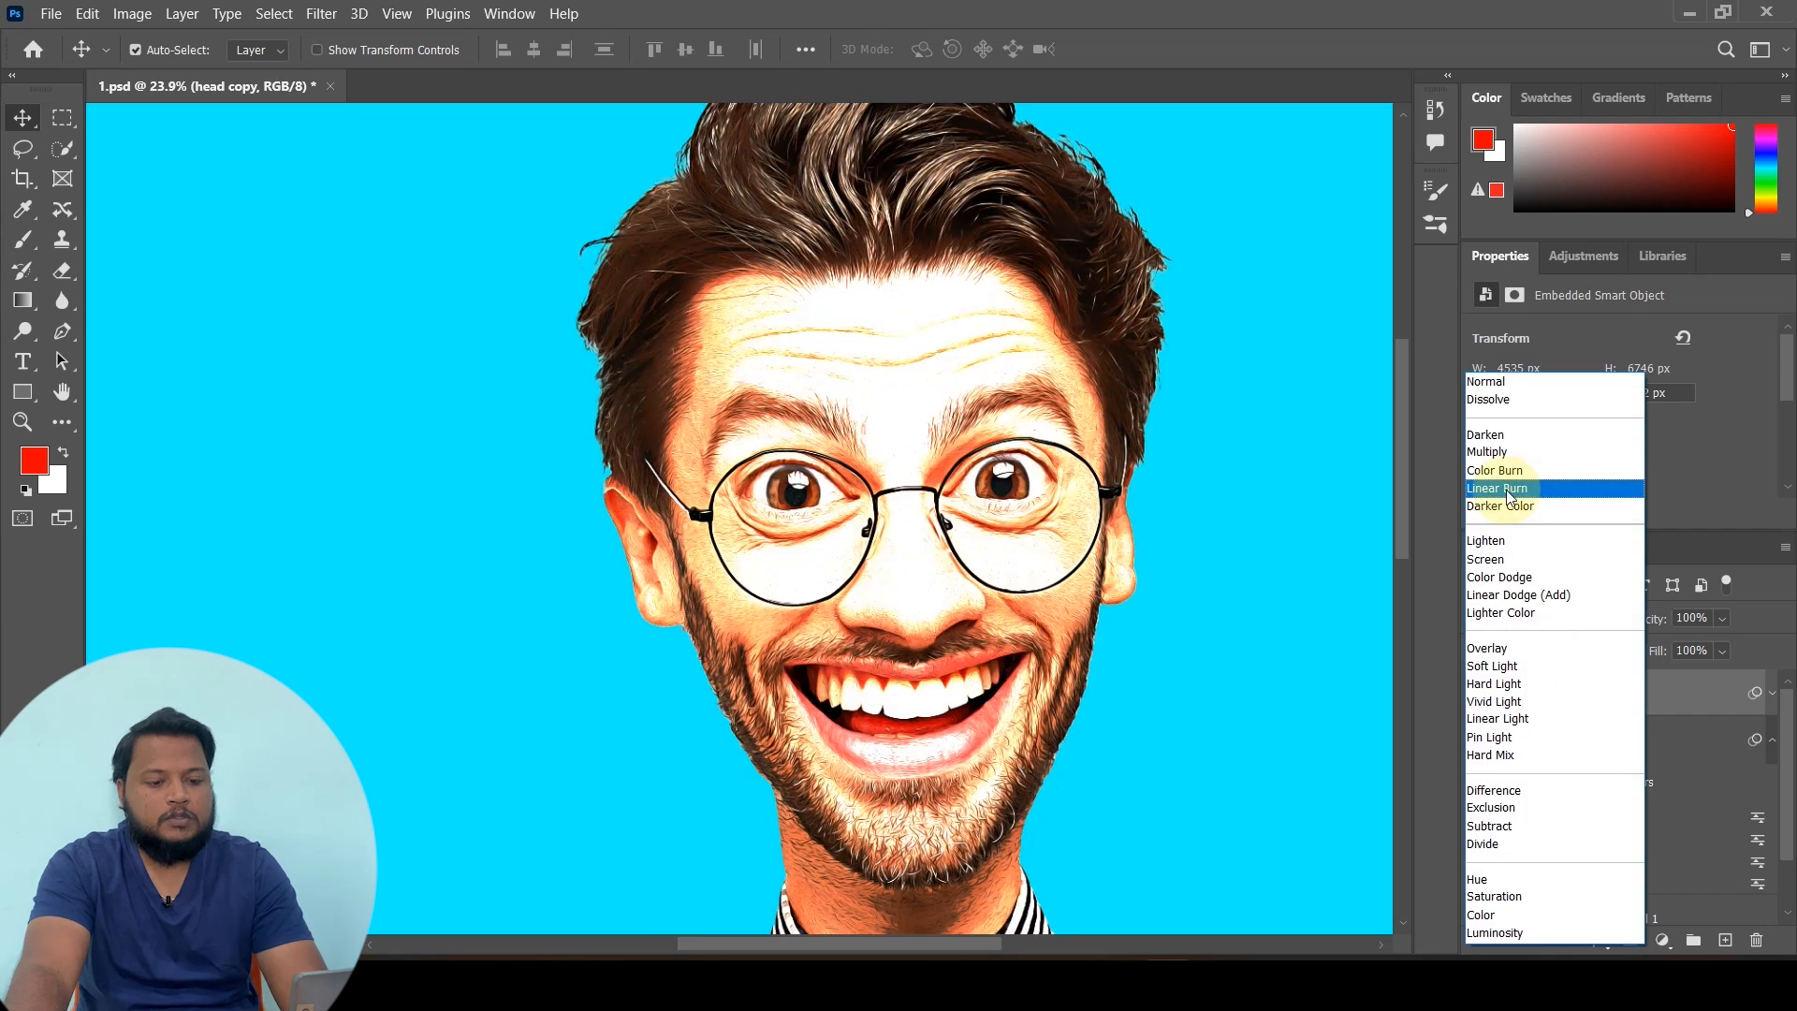
pyautogui.click(1502, 650)
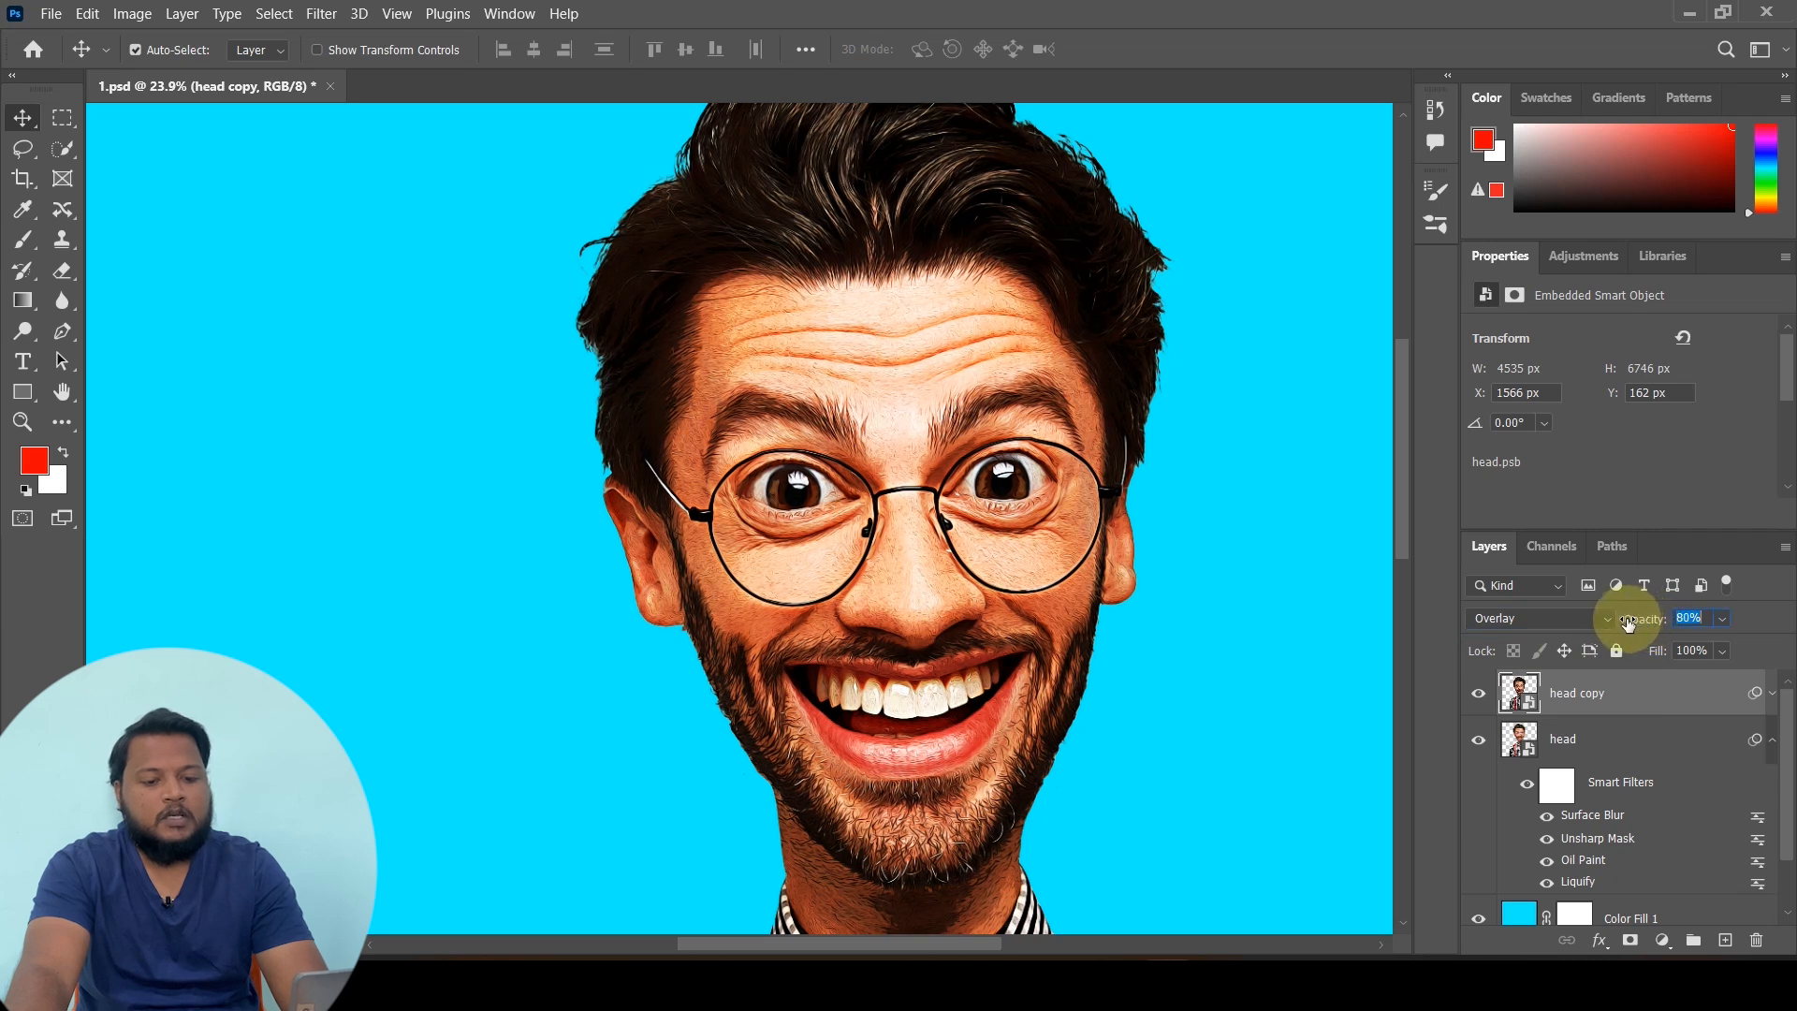
pyautogui.moveTo(1623, 624); pyautogui.dragTo(1589, 624)
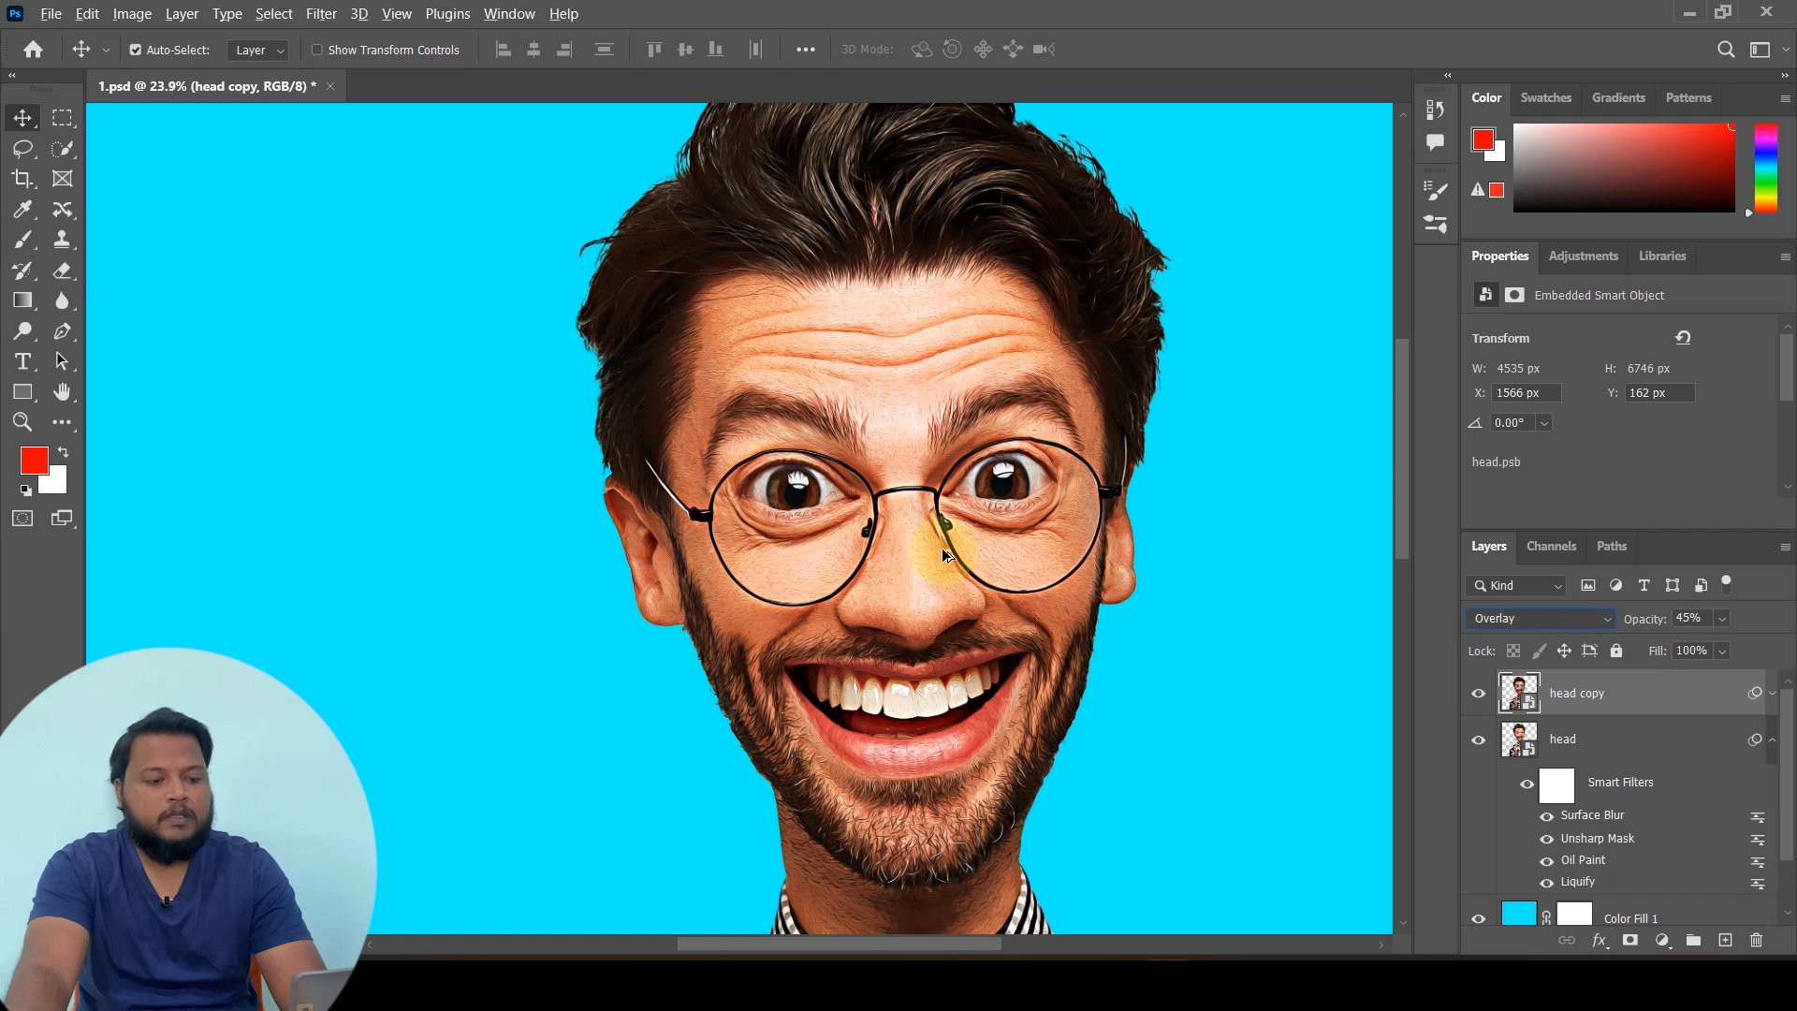
# Compare the portrait with and without the head copy layer's overlay effect
pyautogui.click(1198, 496)
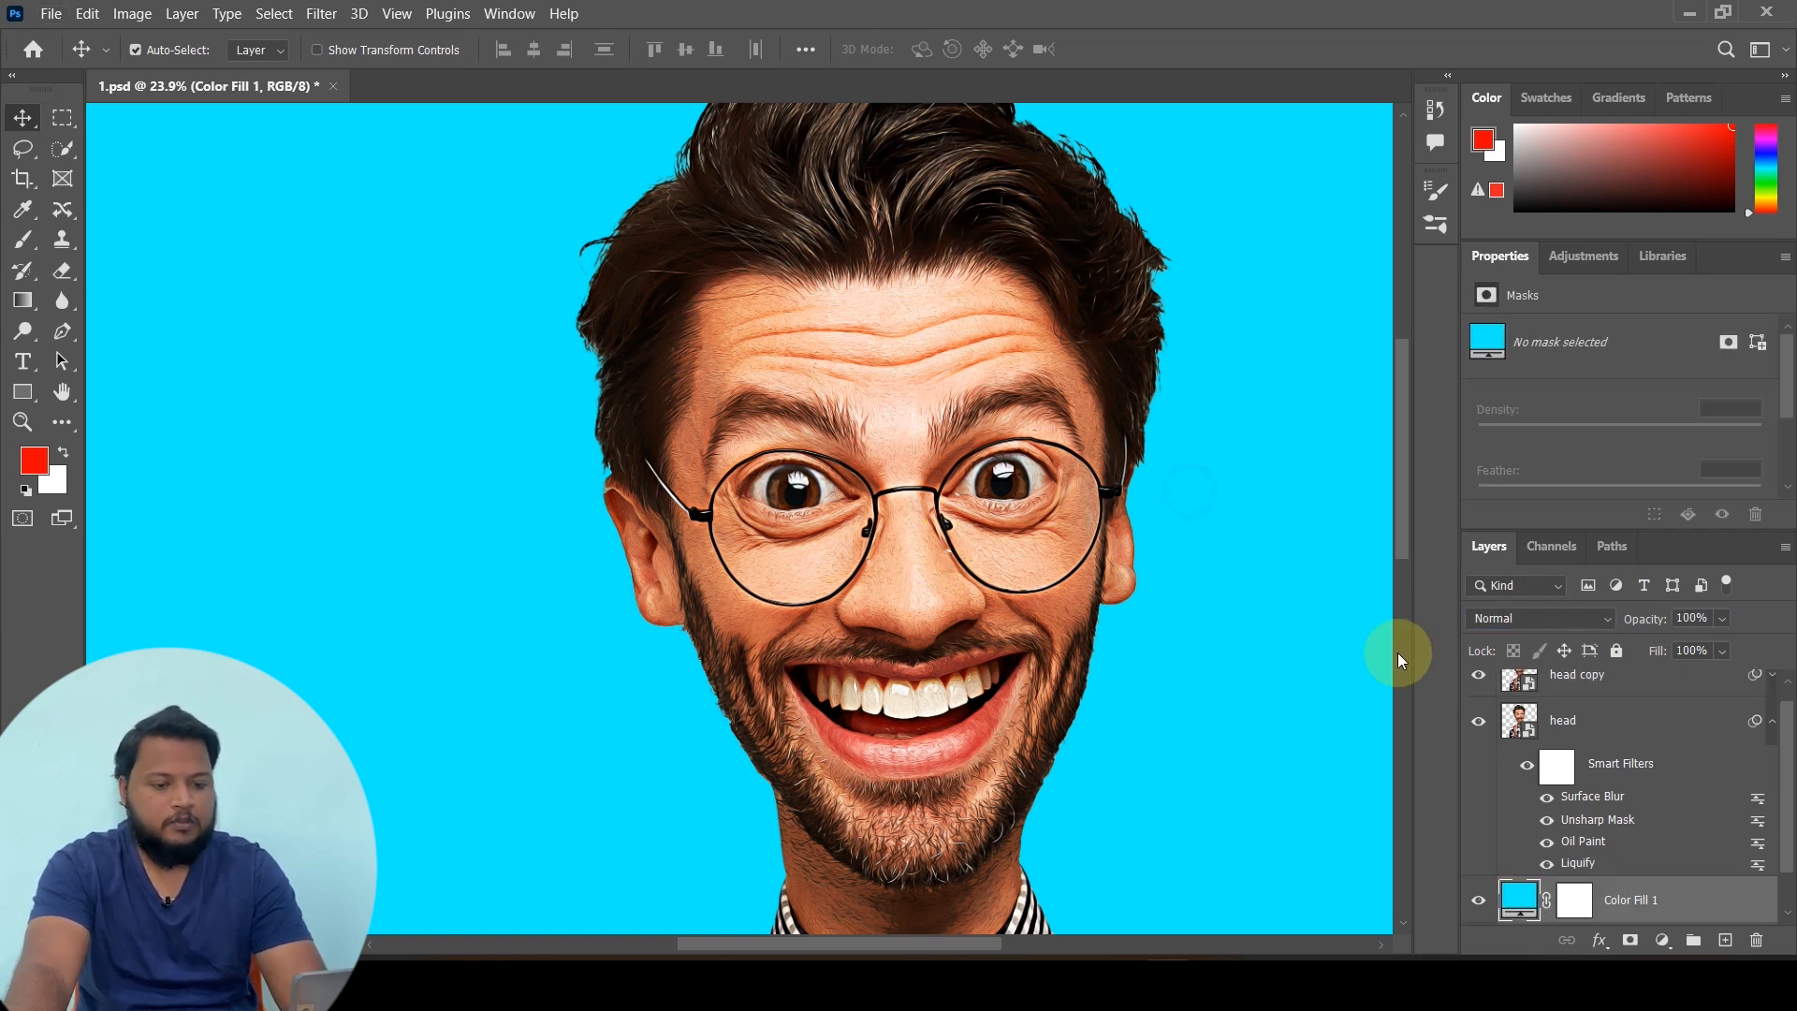
pyautogui.click(1549, 695)
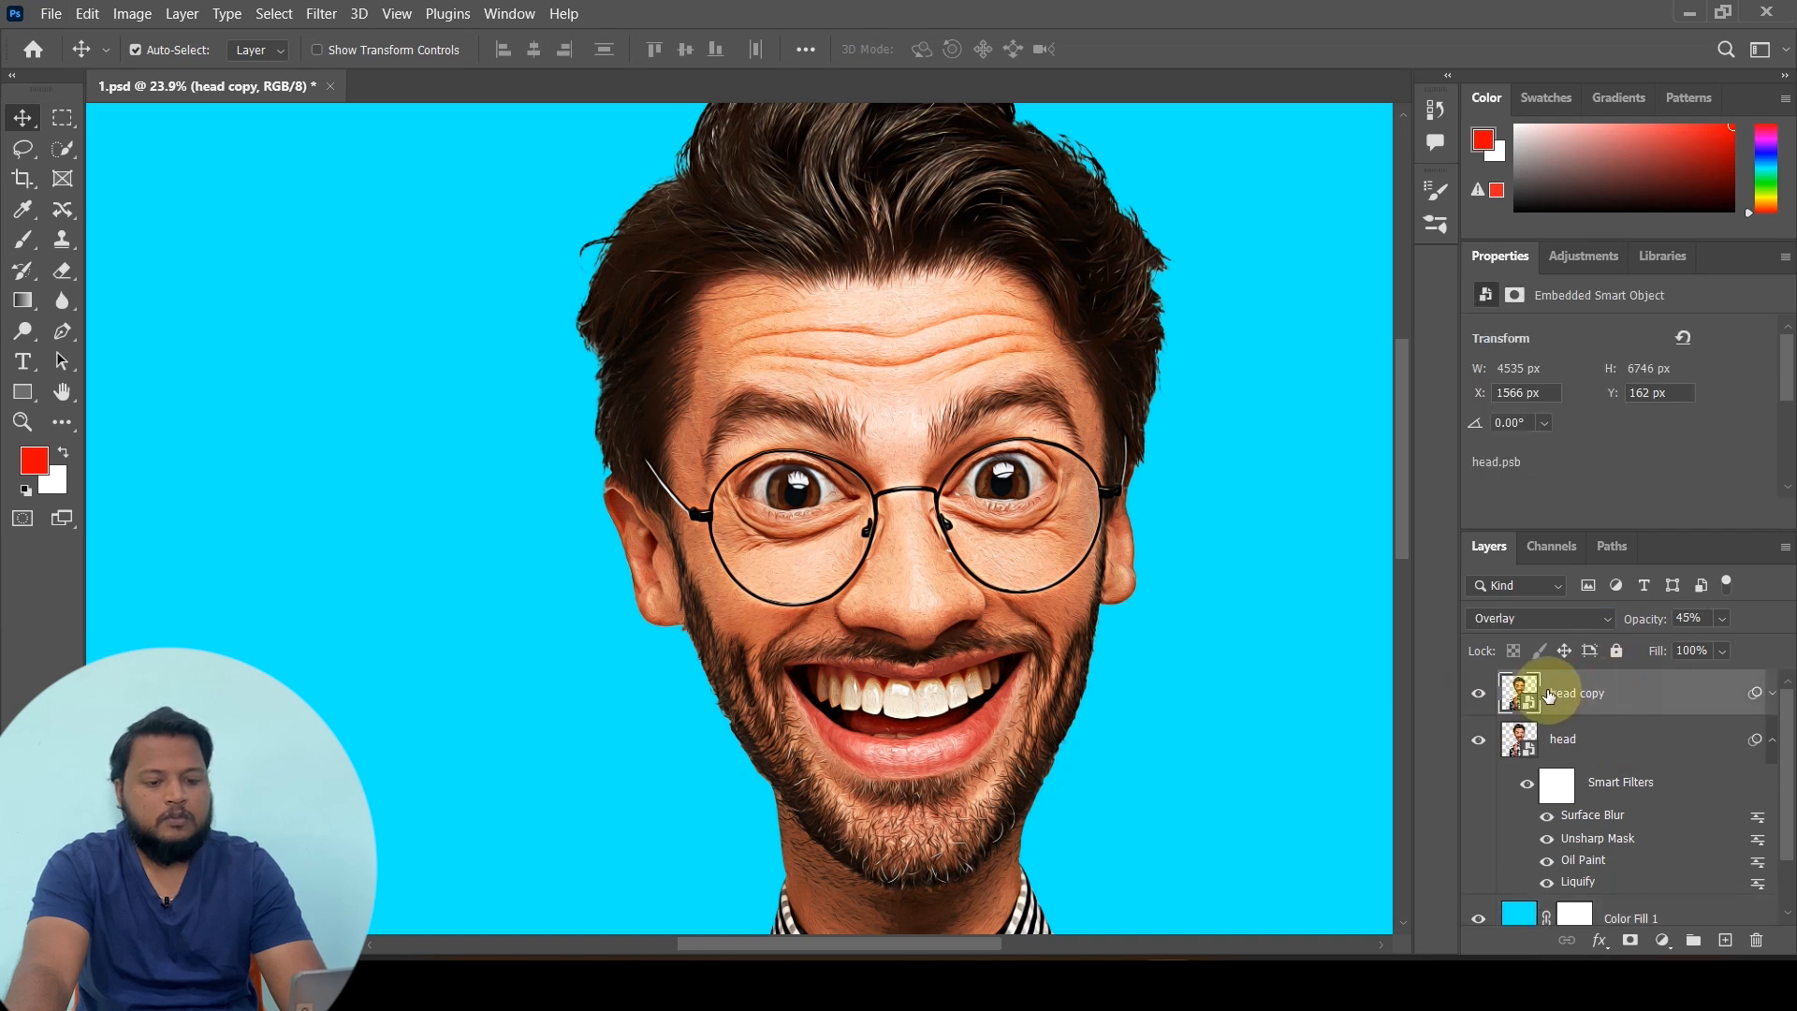
pyautogui.click(1477, 694)
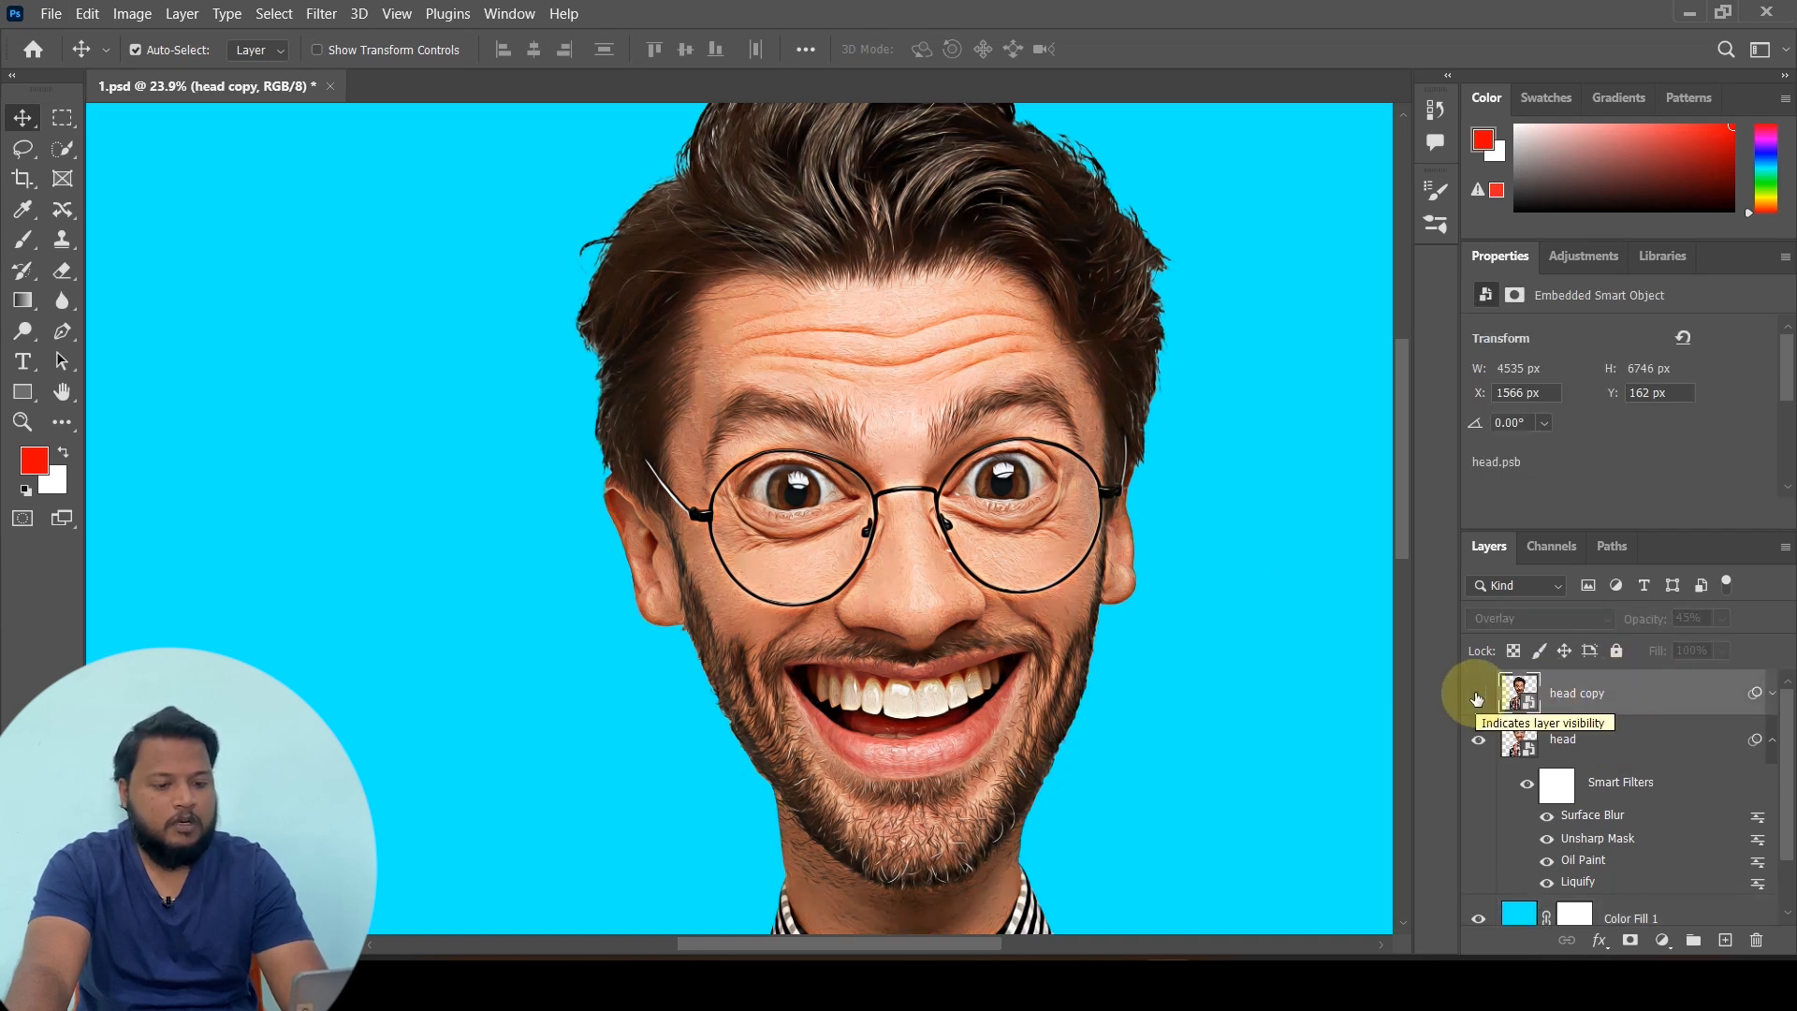
pyautogui.click(1478, 694)
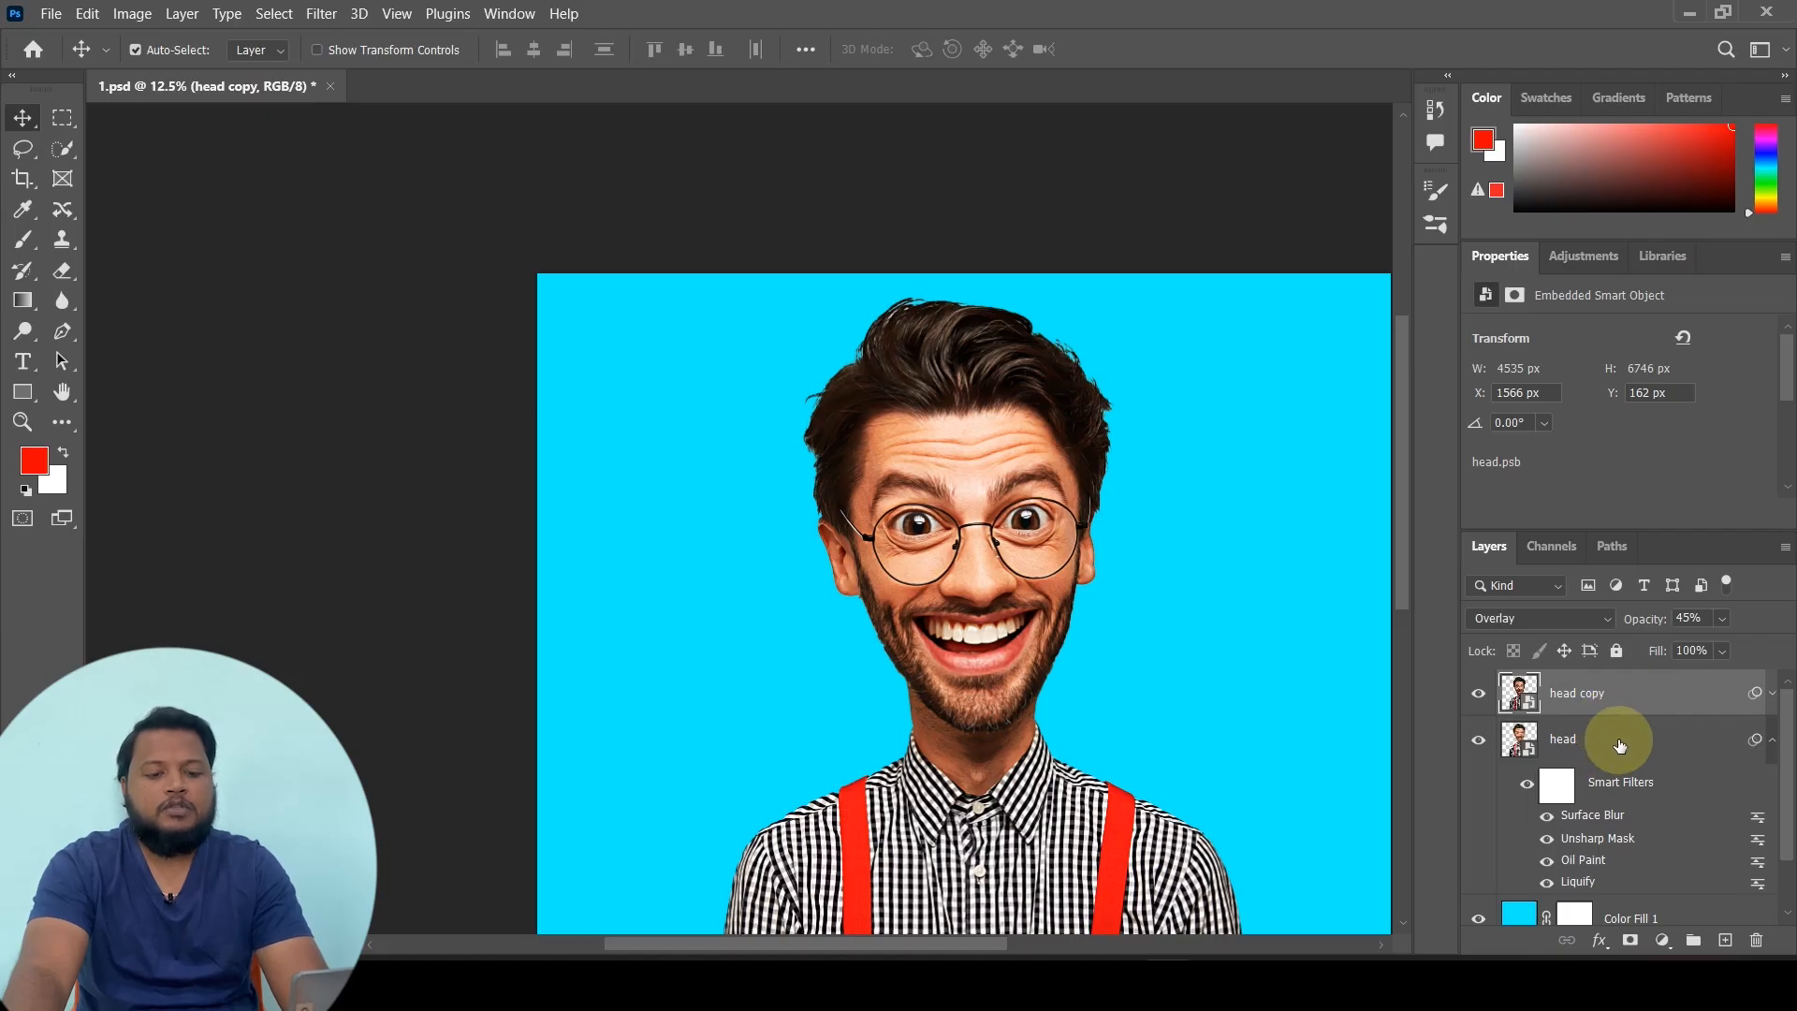
# Group the head and head copy layers, then duplicate the group and hide the original
pyautogui.keyDown('ctrl'); pyautogui.click(1619, 744); pyautogui.keyUp('ctrl')
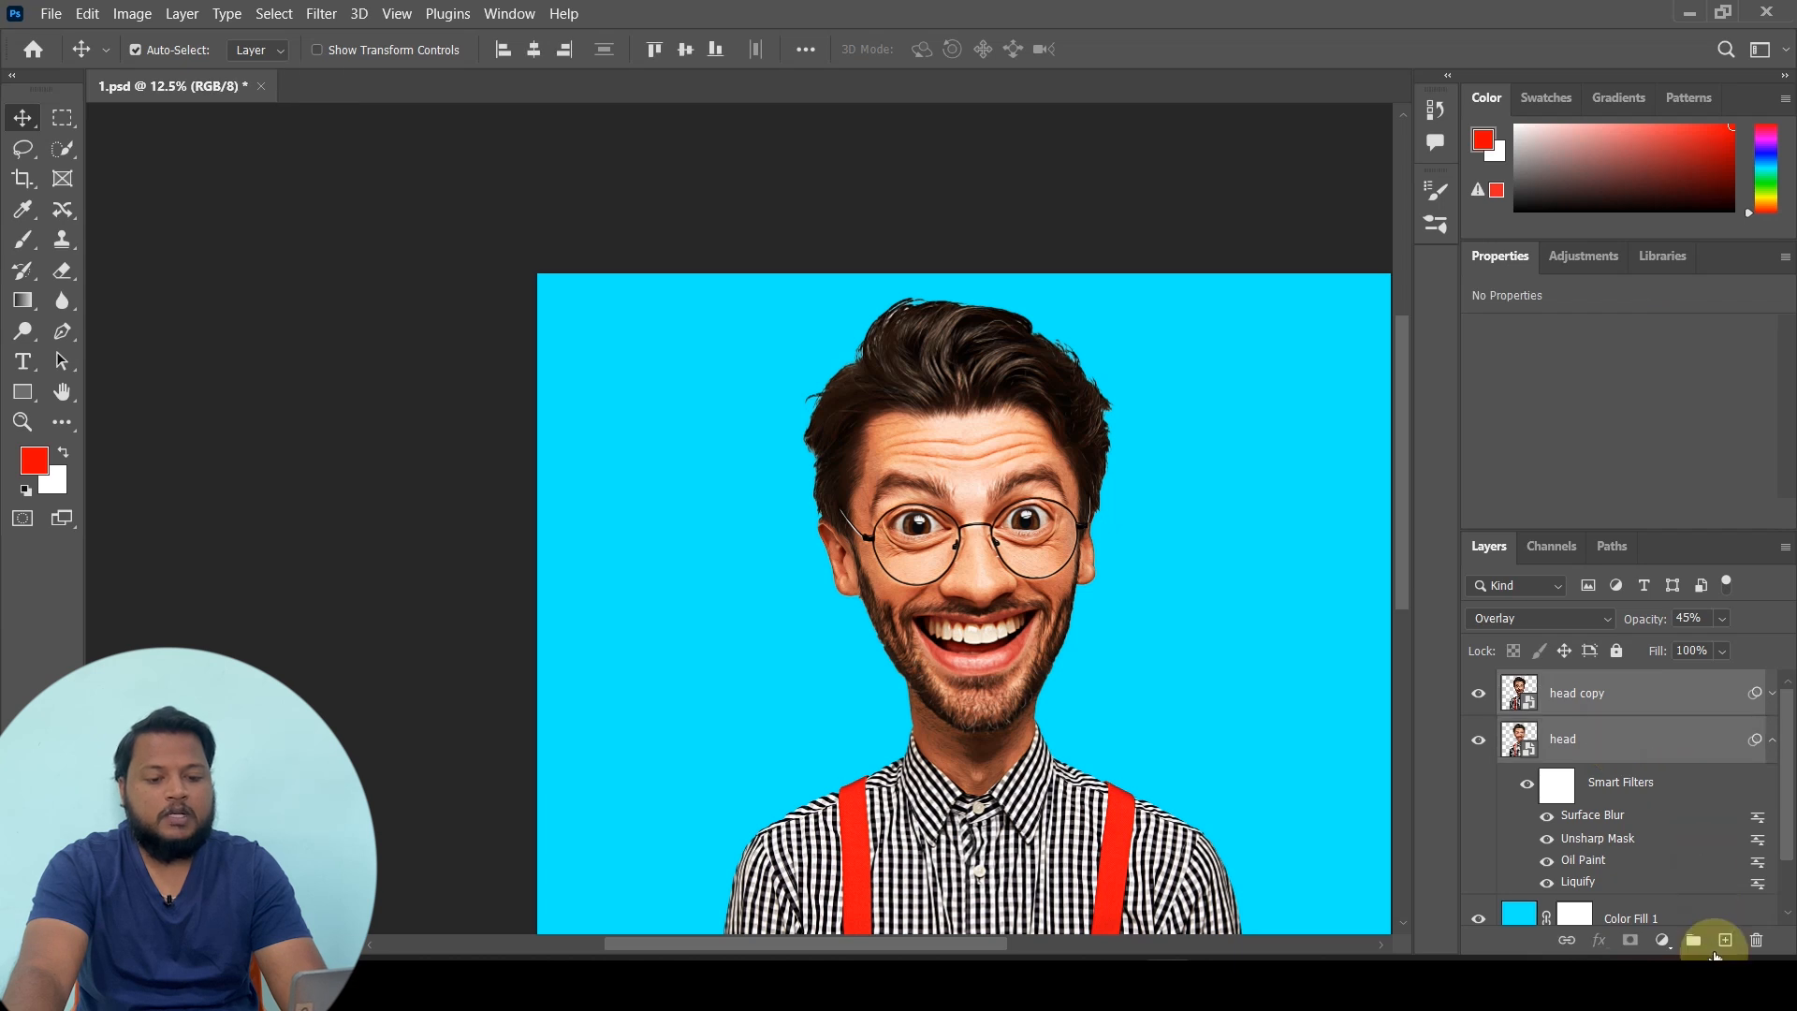
pyautogui.click(1695, 948)
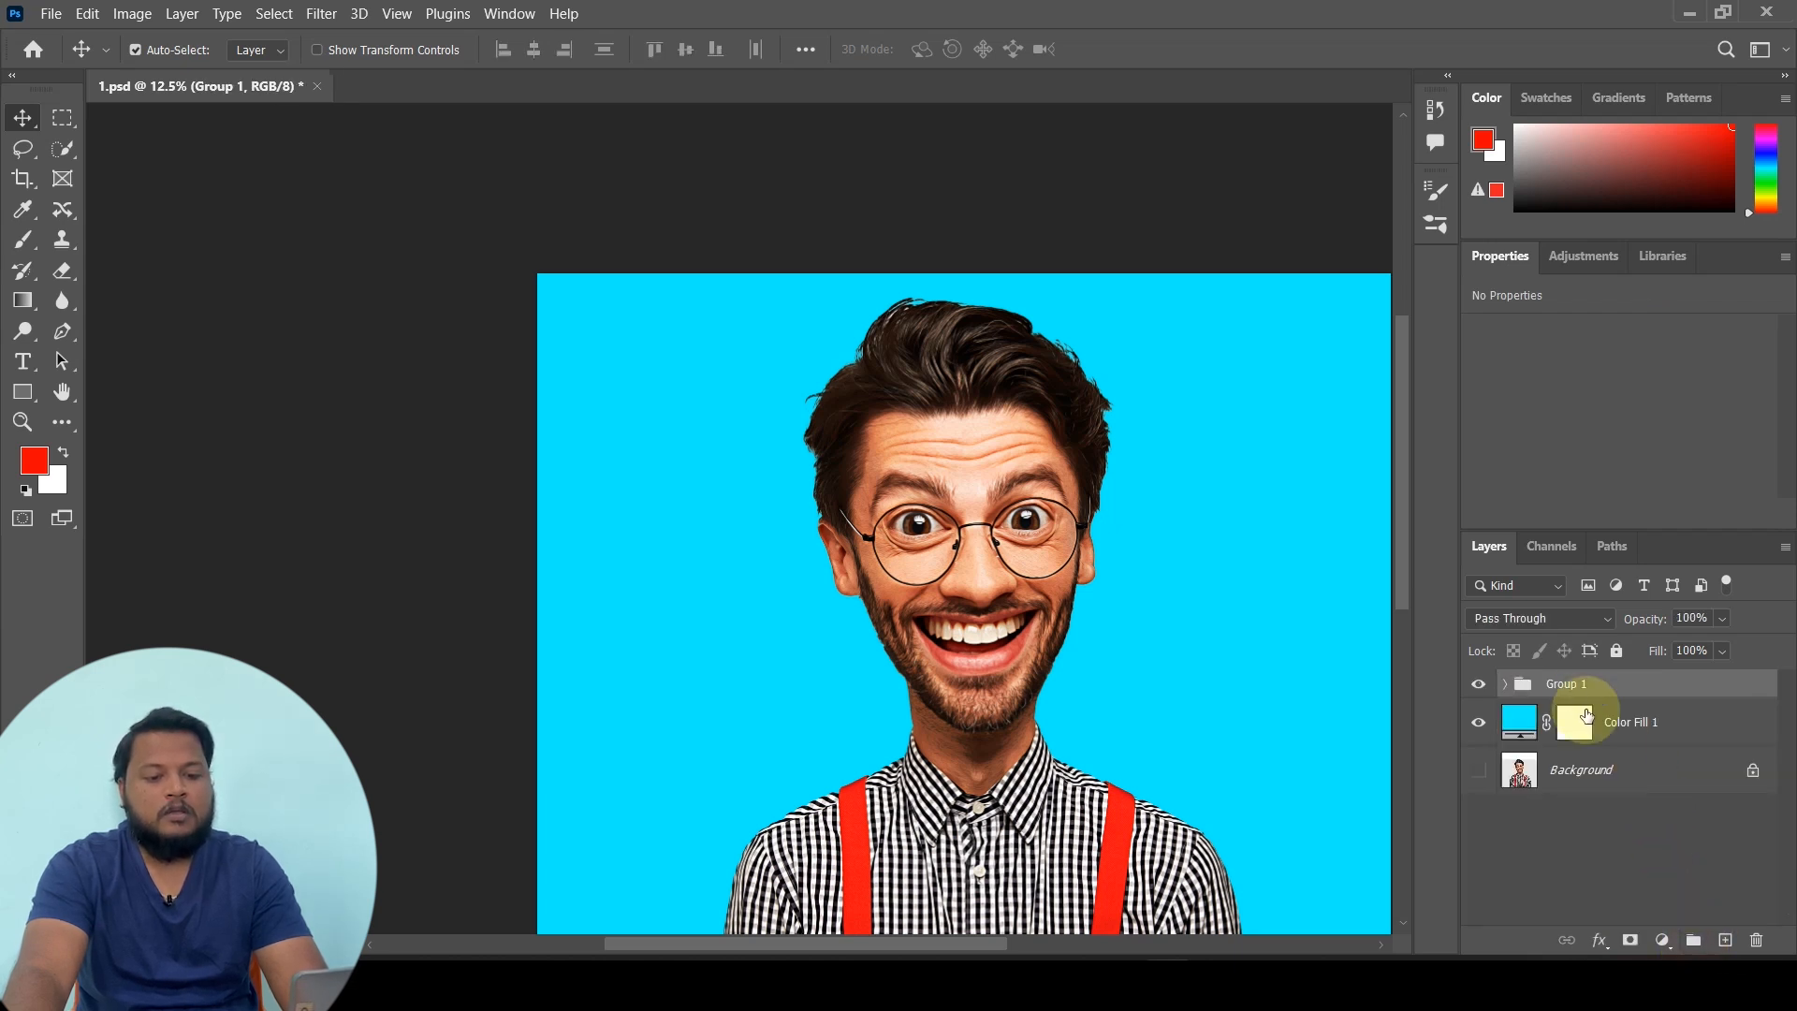
pyautogui.moveTo(1566, 684); pyautogui.dragTo(1725, 939)
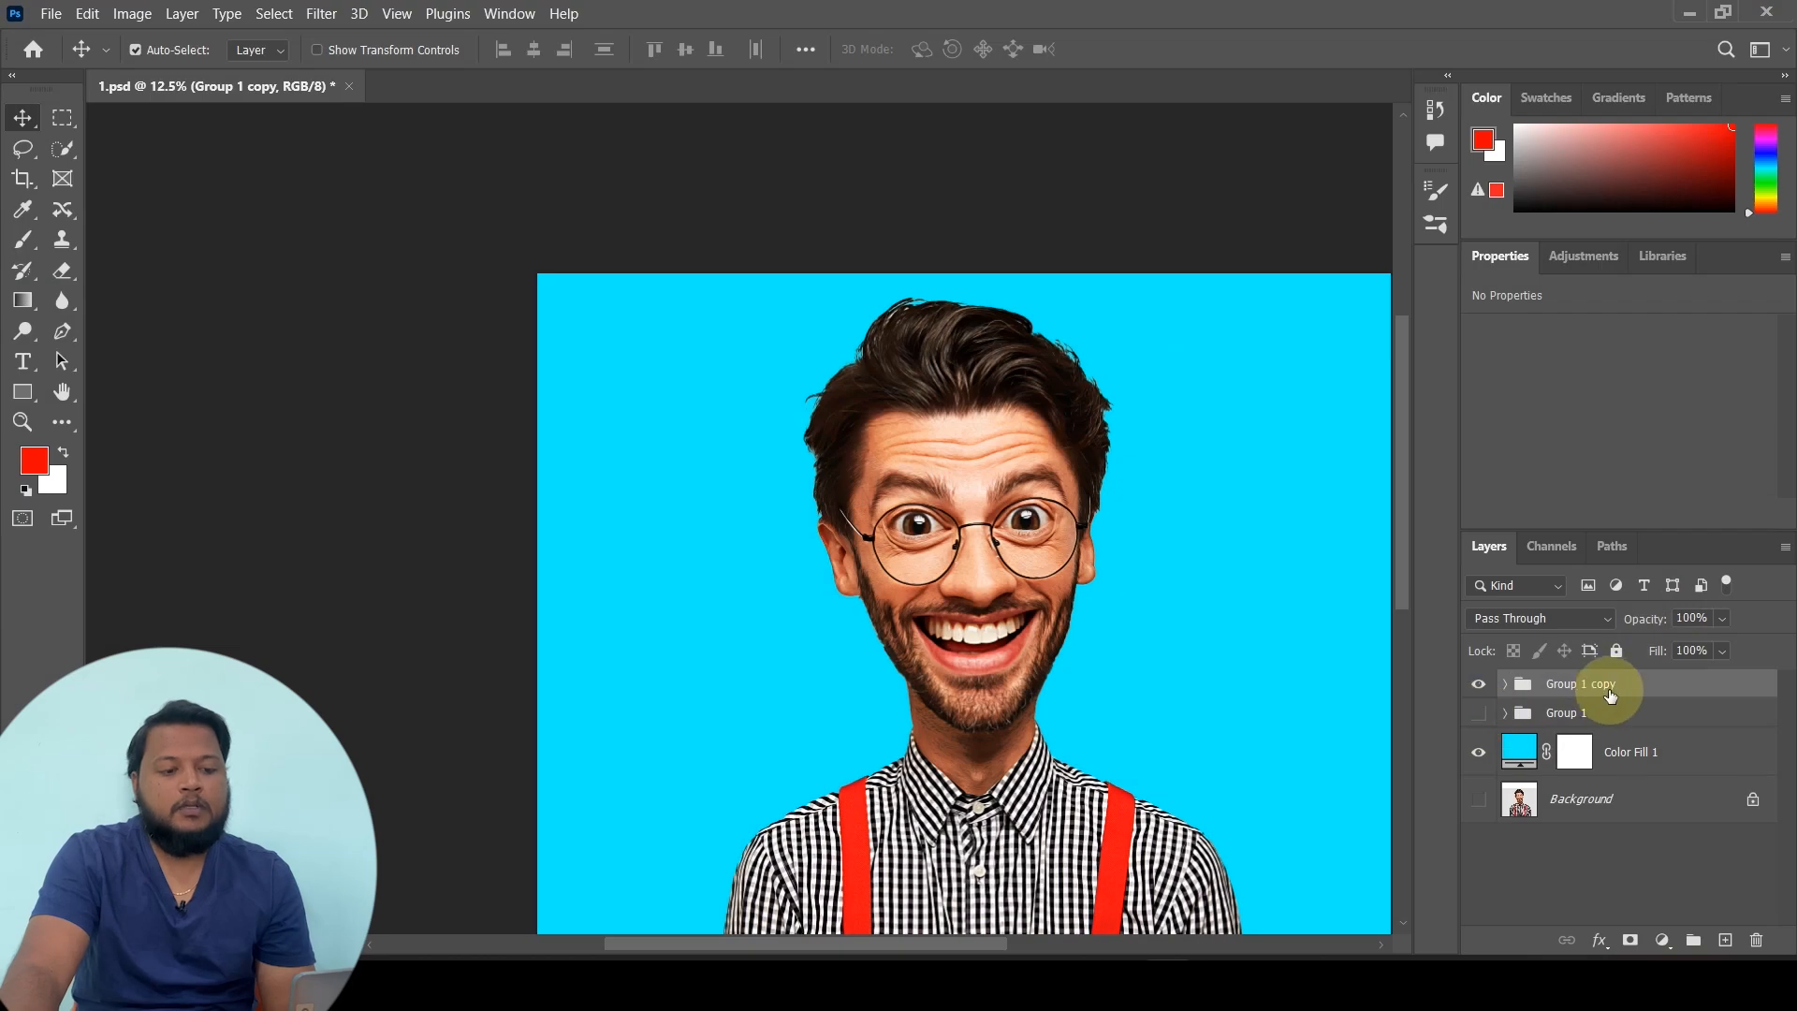
# Convert the duplicated group to a smart object
pyautogui.rightClick(1631, 689)
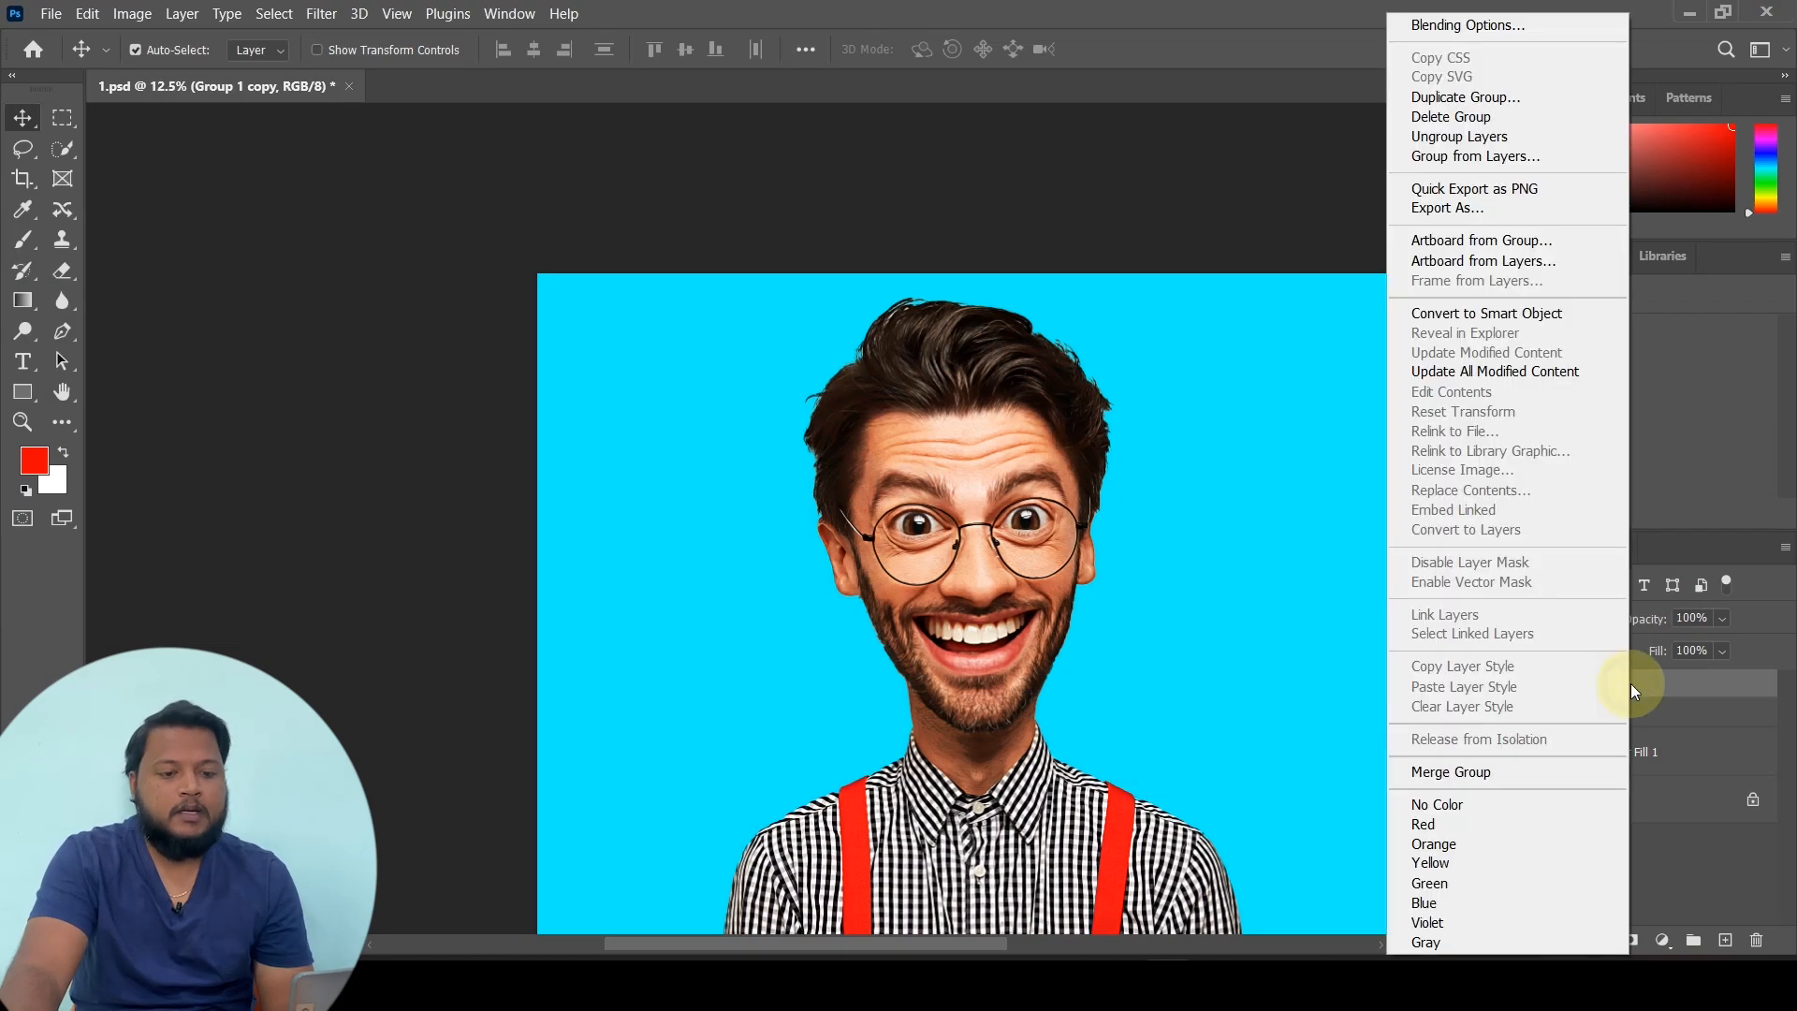
pyautogui.click(1529, 309)
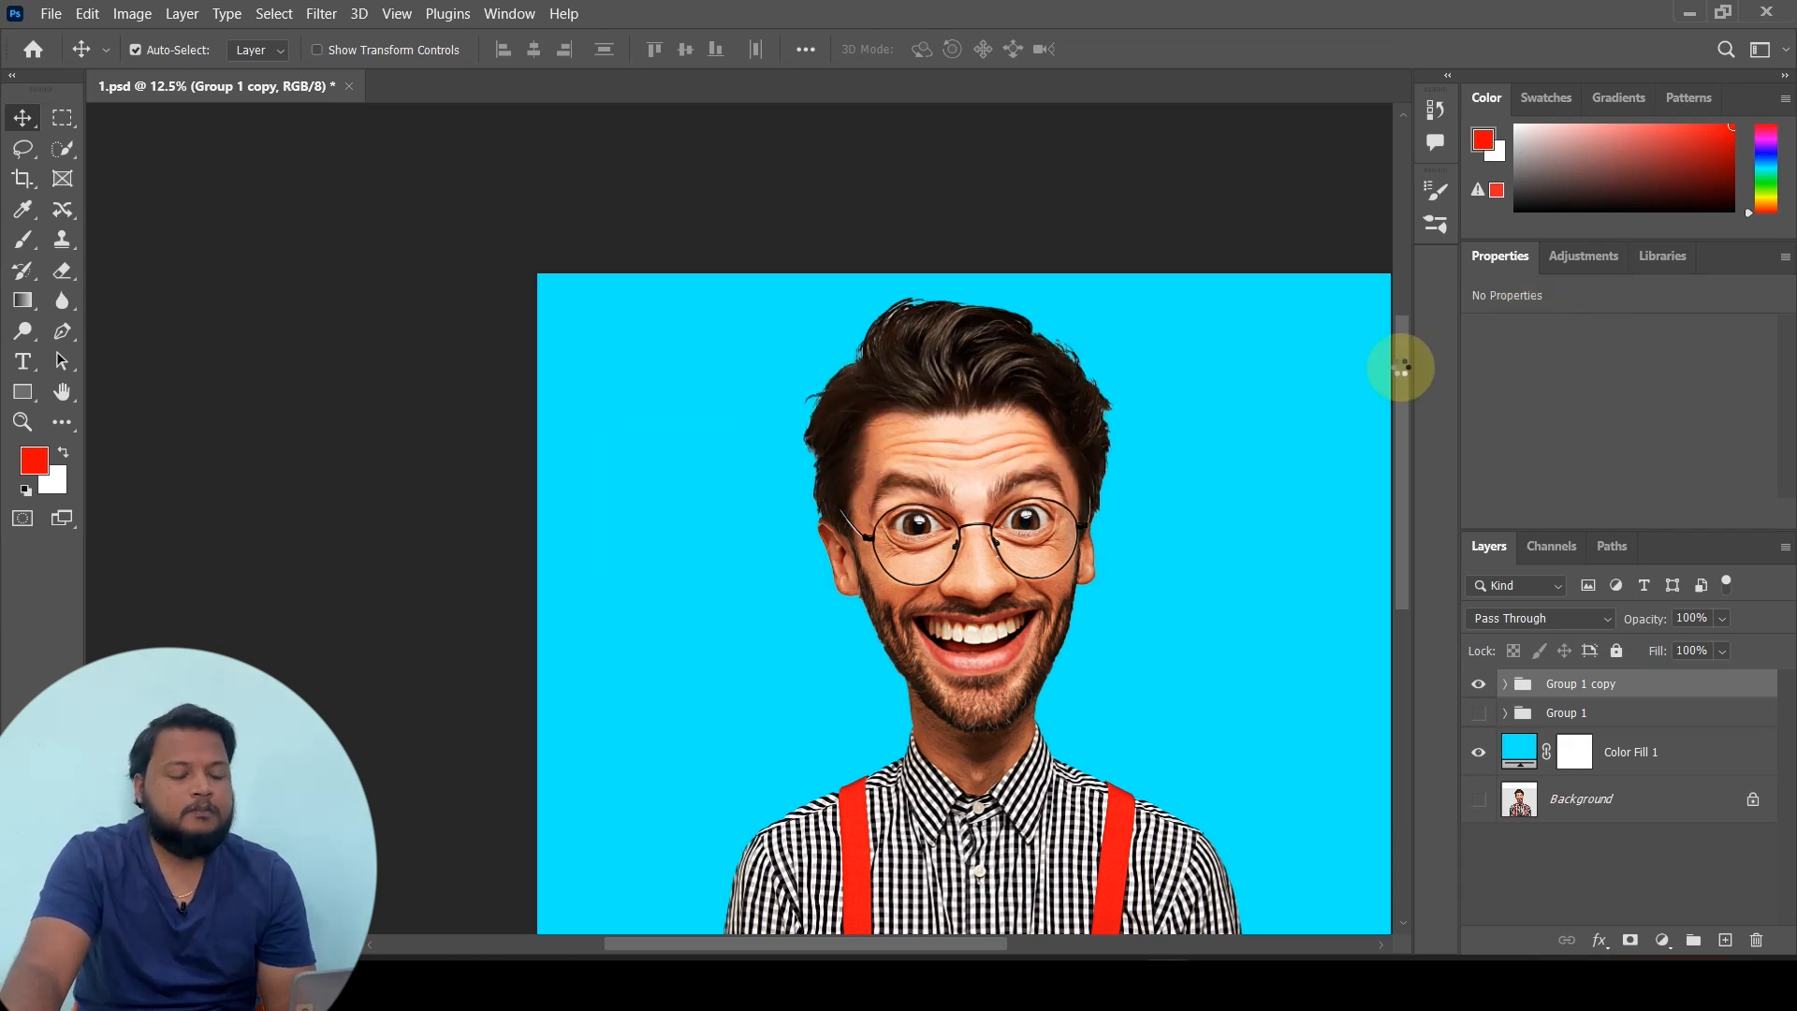
# Start a Camera Raw filter on the group copy with Contrast, Highlights and Shadows at +10 and Whites at -10, and lower the Blacks
pyautogui.click(319, 14)
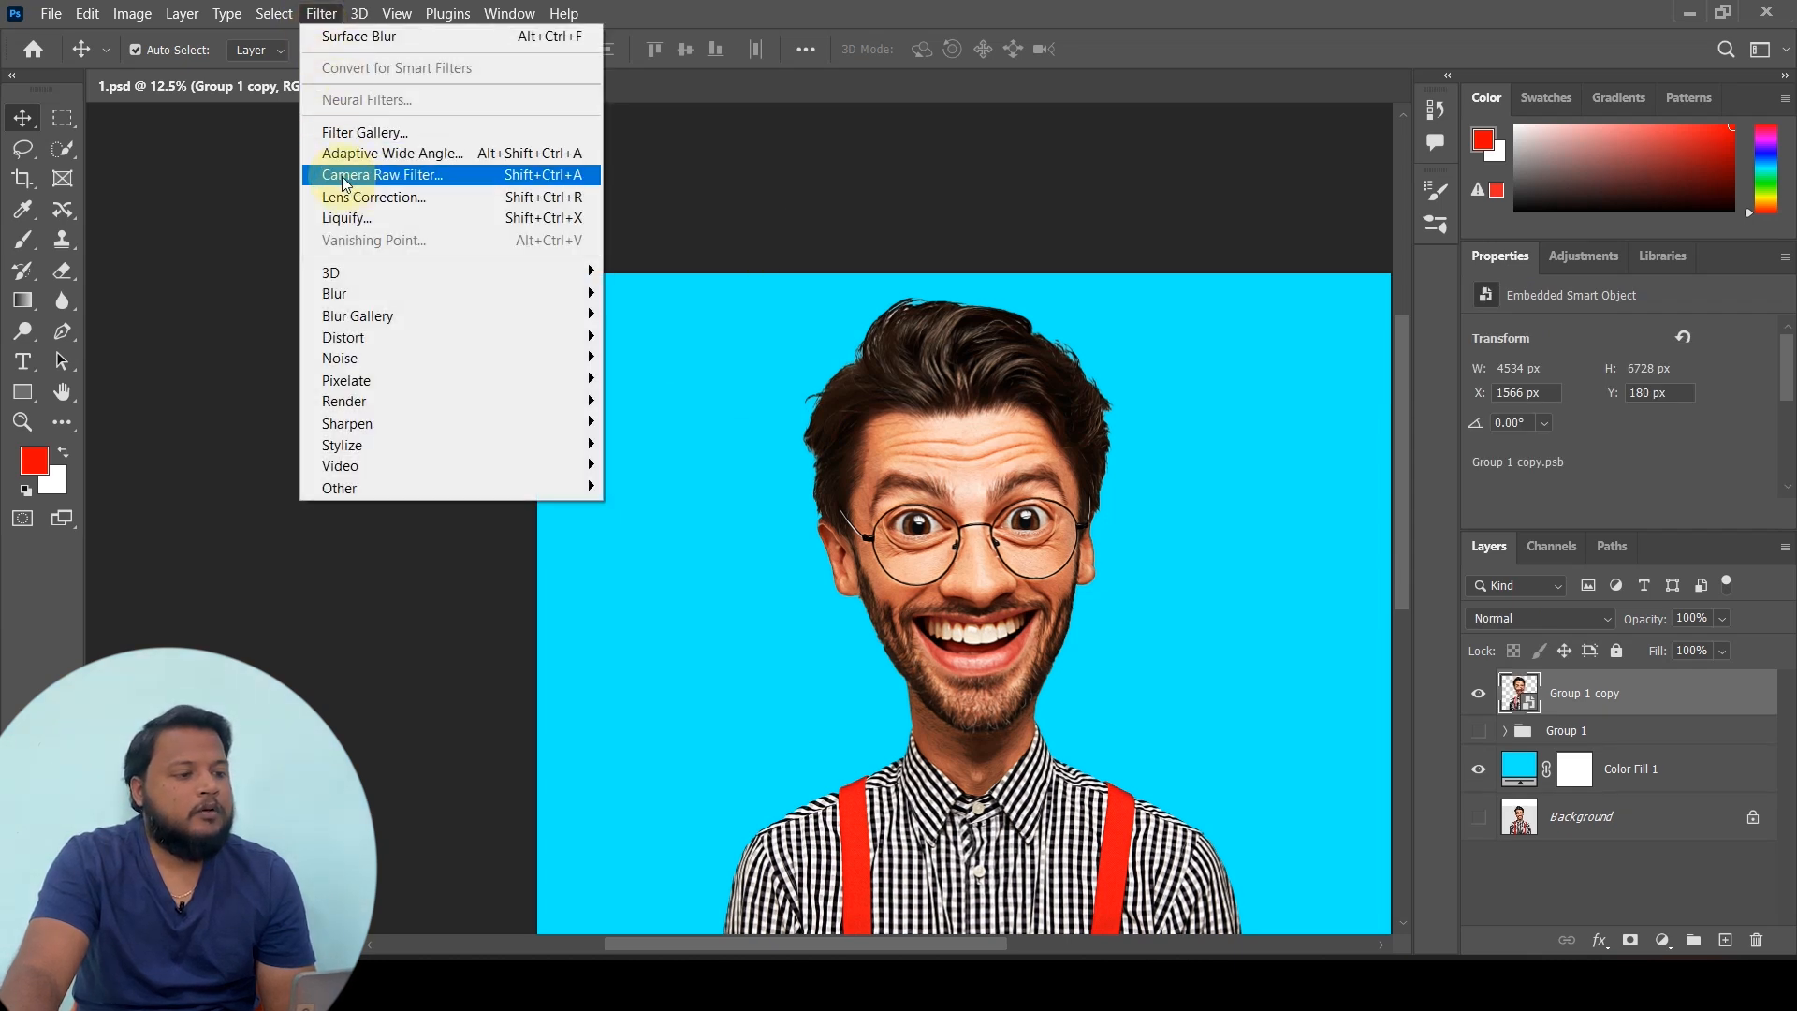
pyautogui.click(391, 176)
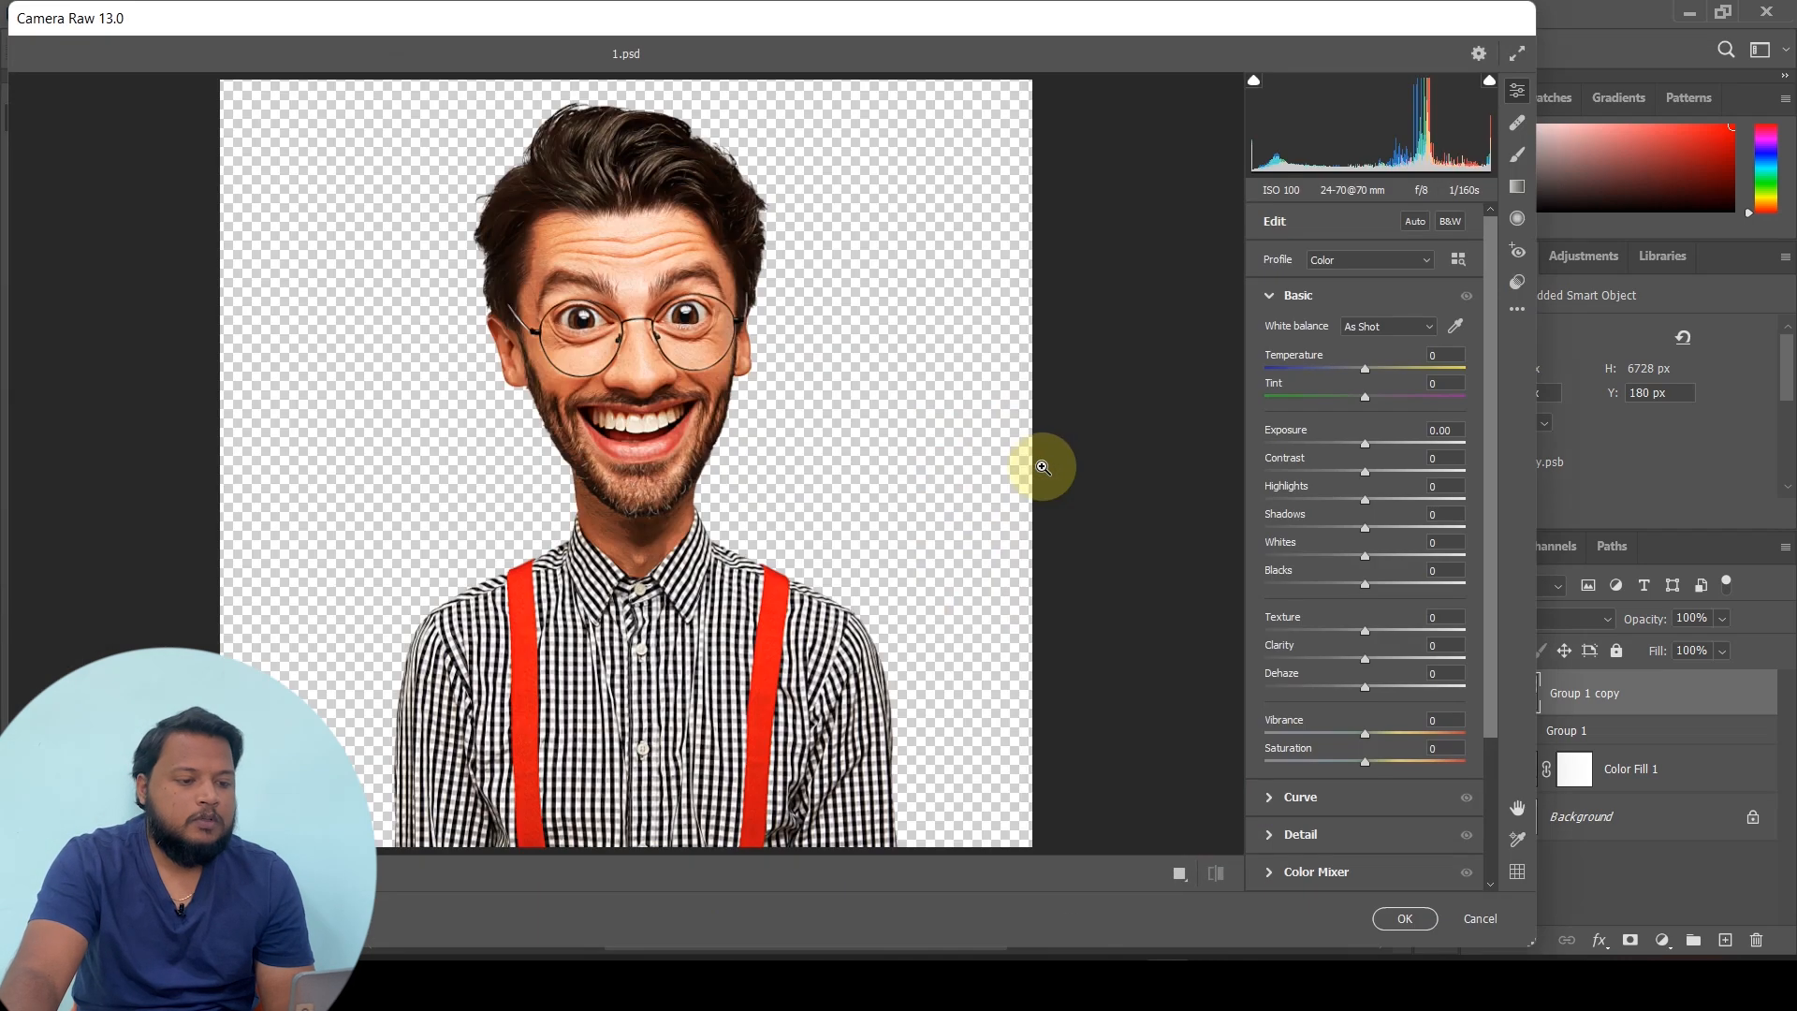
pyautogui.click(644, 281)
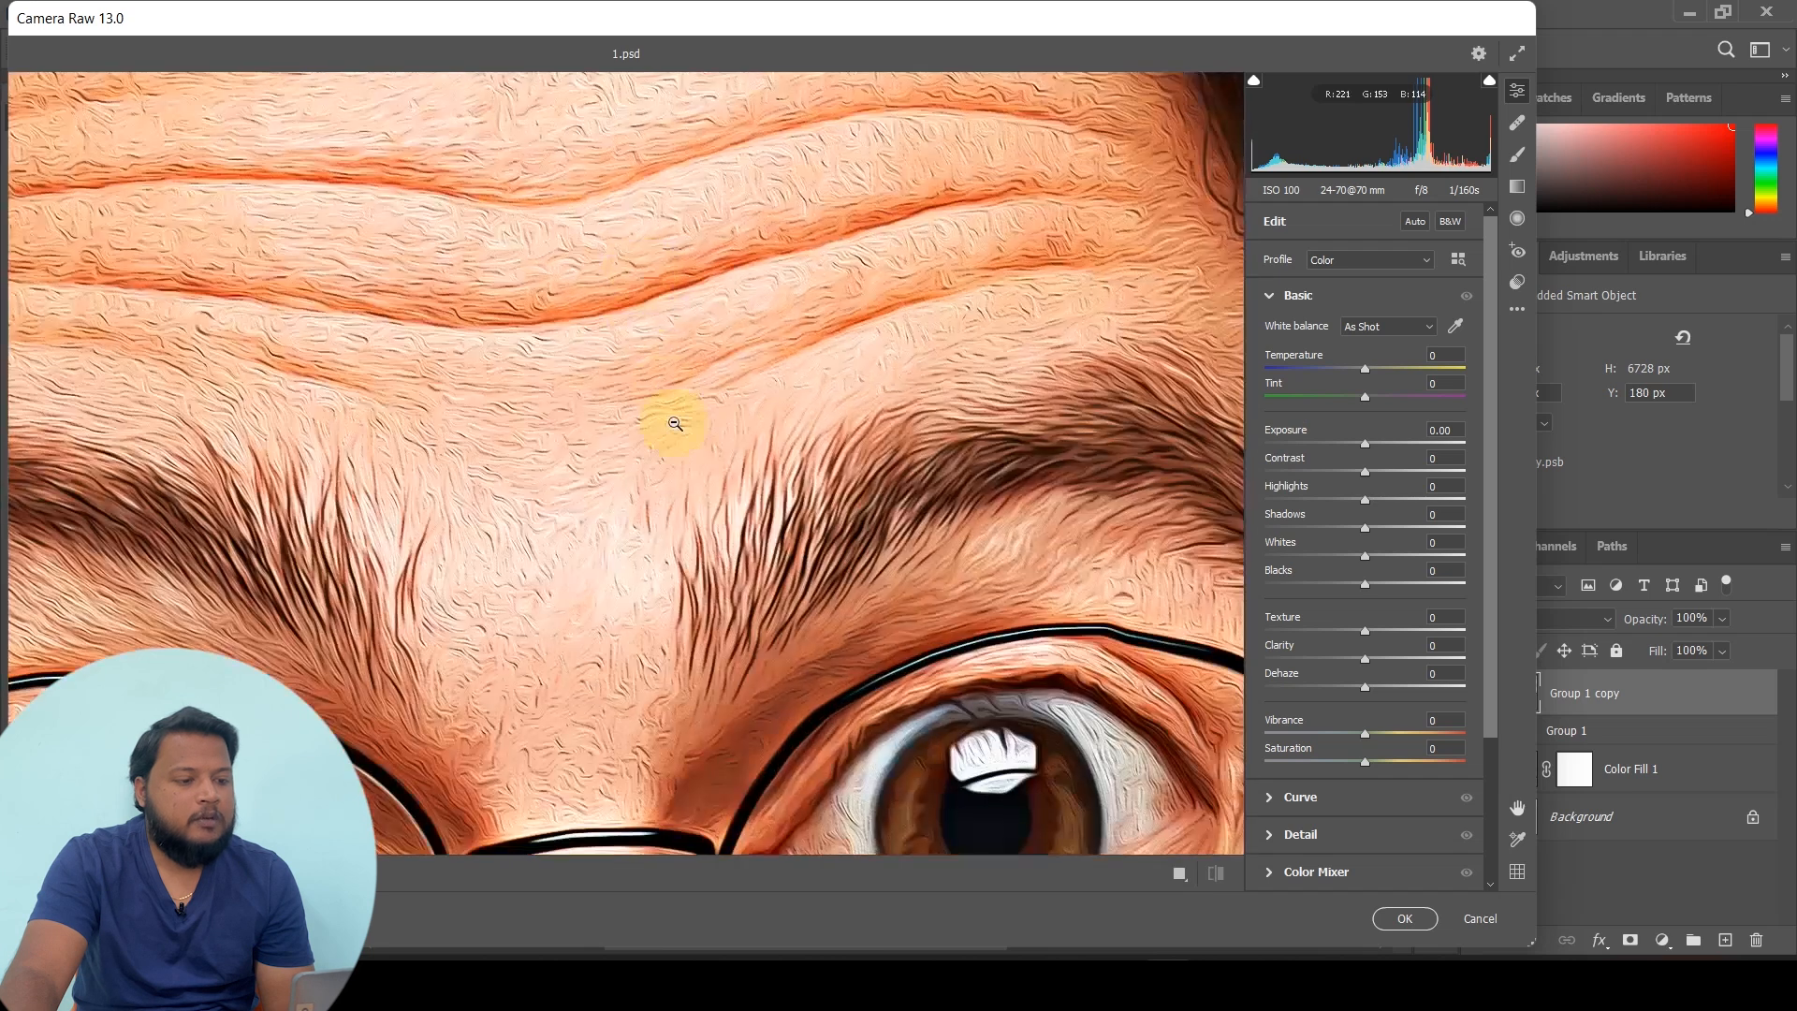
pyautogui.click(46, 873)
pyautogui.moveTo(1367, 472); pyautogui.dragTo(1360, 560)
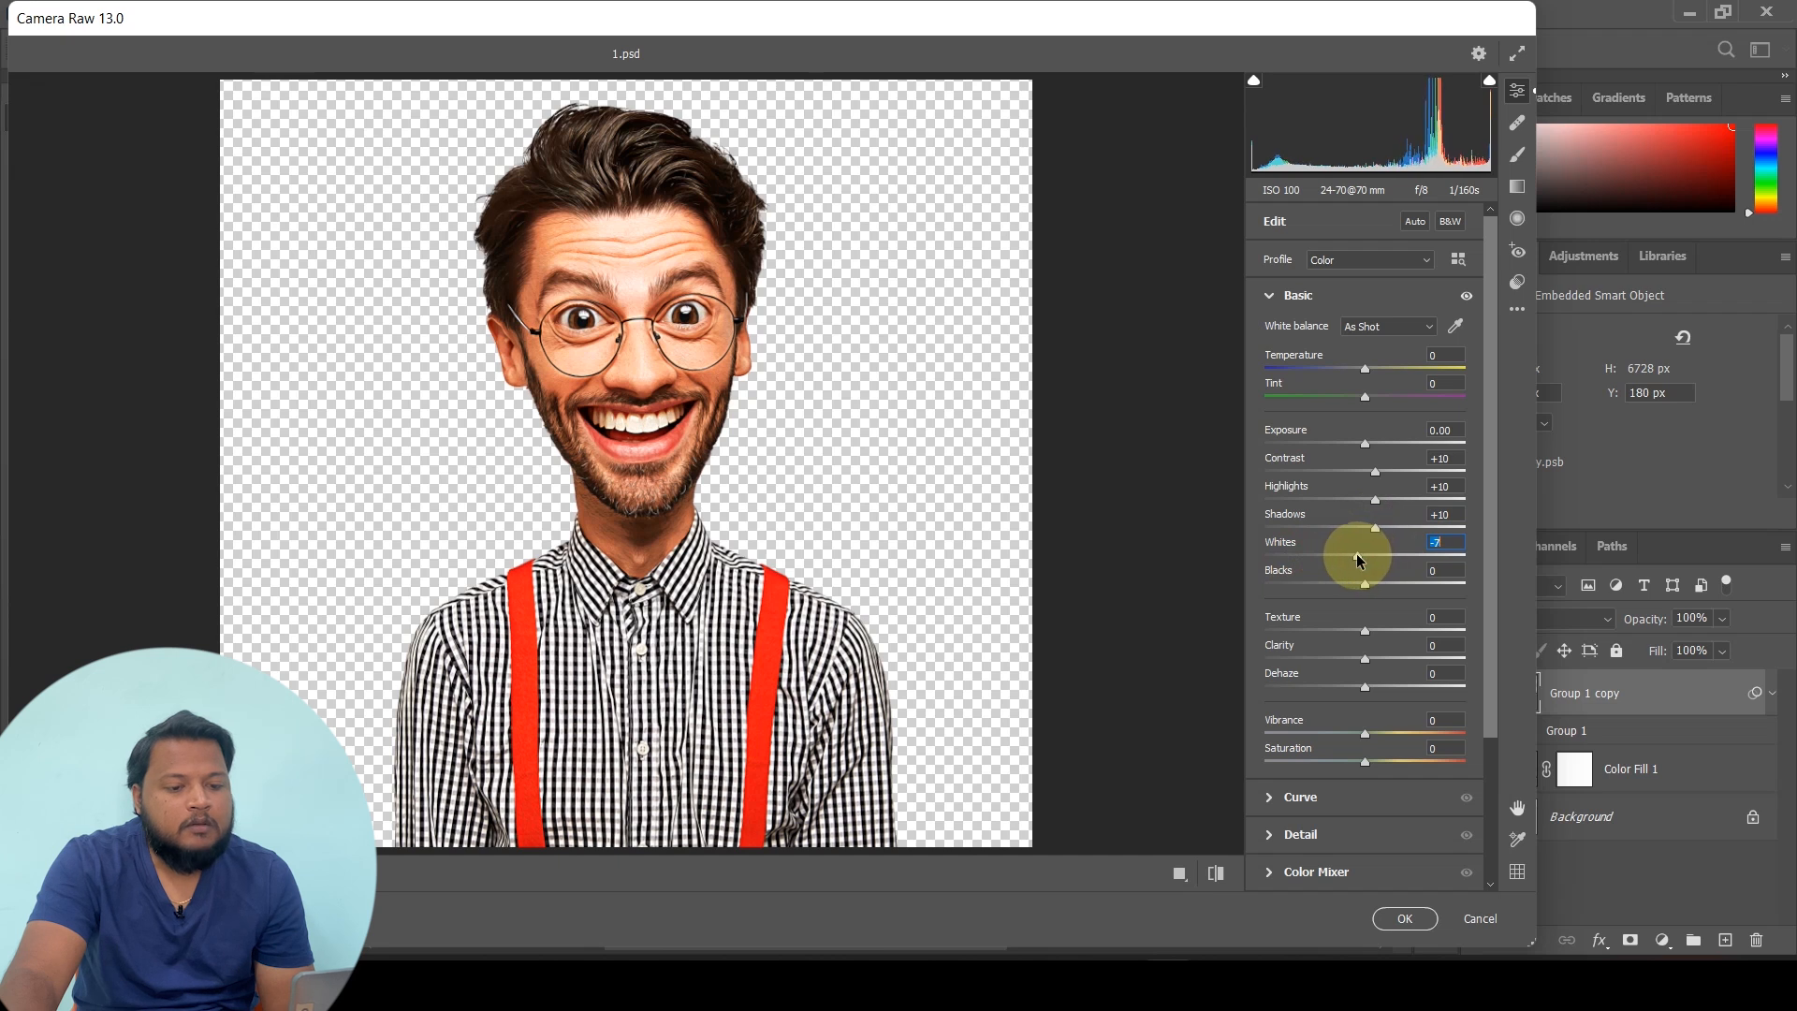
pyautogui.moveTo(1361, 589)
pyautogui.mouseDown()
pyautogui.moveTo(1292, 586)
pyautogui.moveTo(1376, 586)
pyautogui.moveTo(1361, 589)
pyautogui.mouseUp()
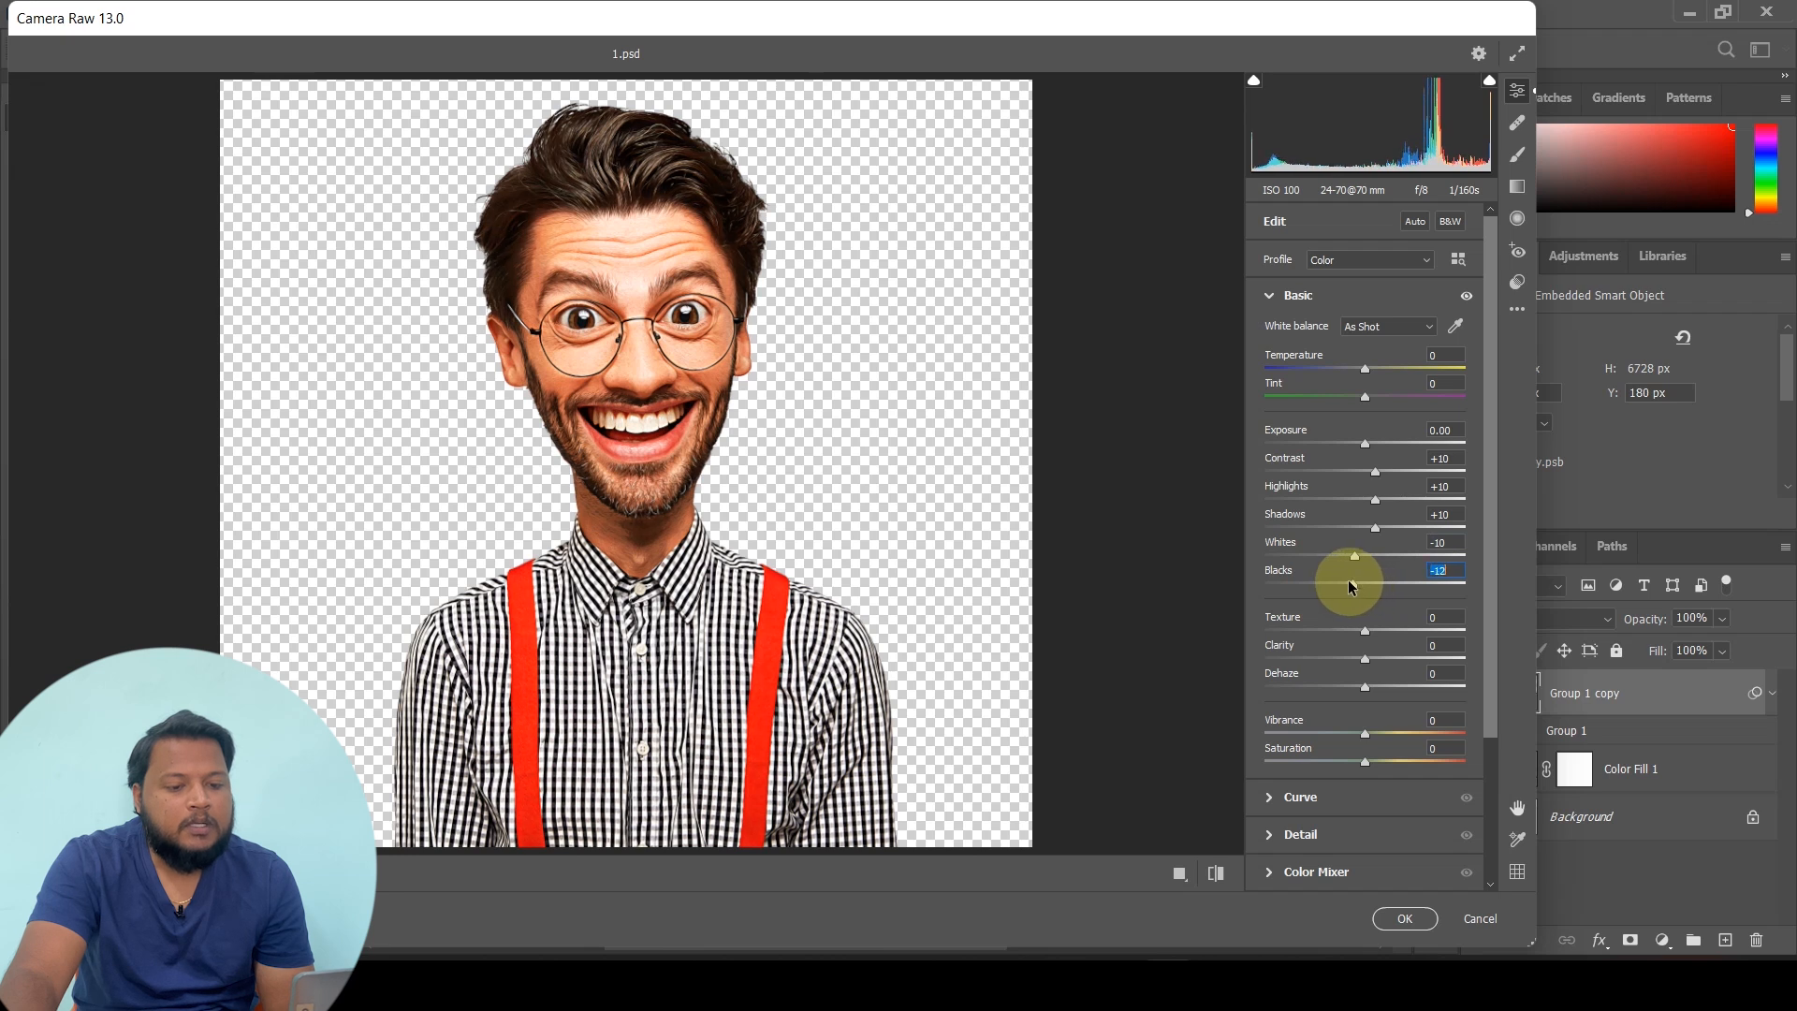
# Set Blacks to -10 and Texture, Clarity, Dehaze and Vibrance to +5, raise Saturation slightly, and apply the Camera Raw filter
pyautogui.moveTo(1351, 585); pyautogui.dragTo(1372, 637)
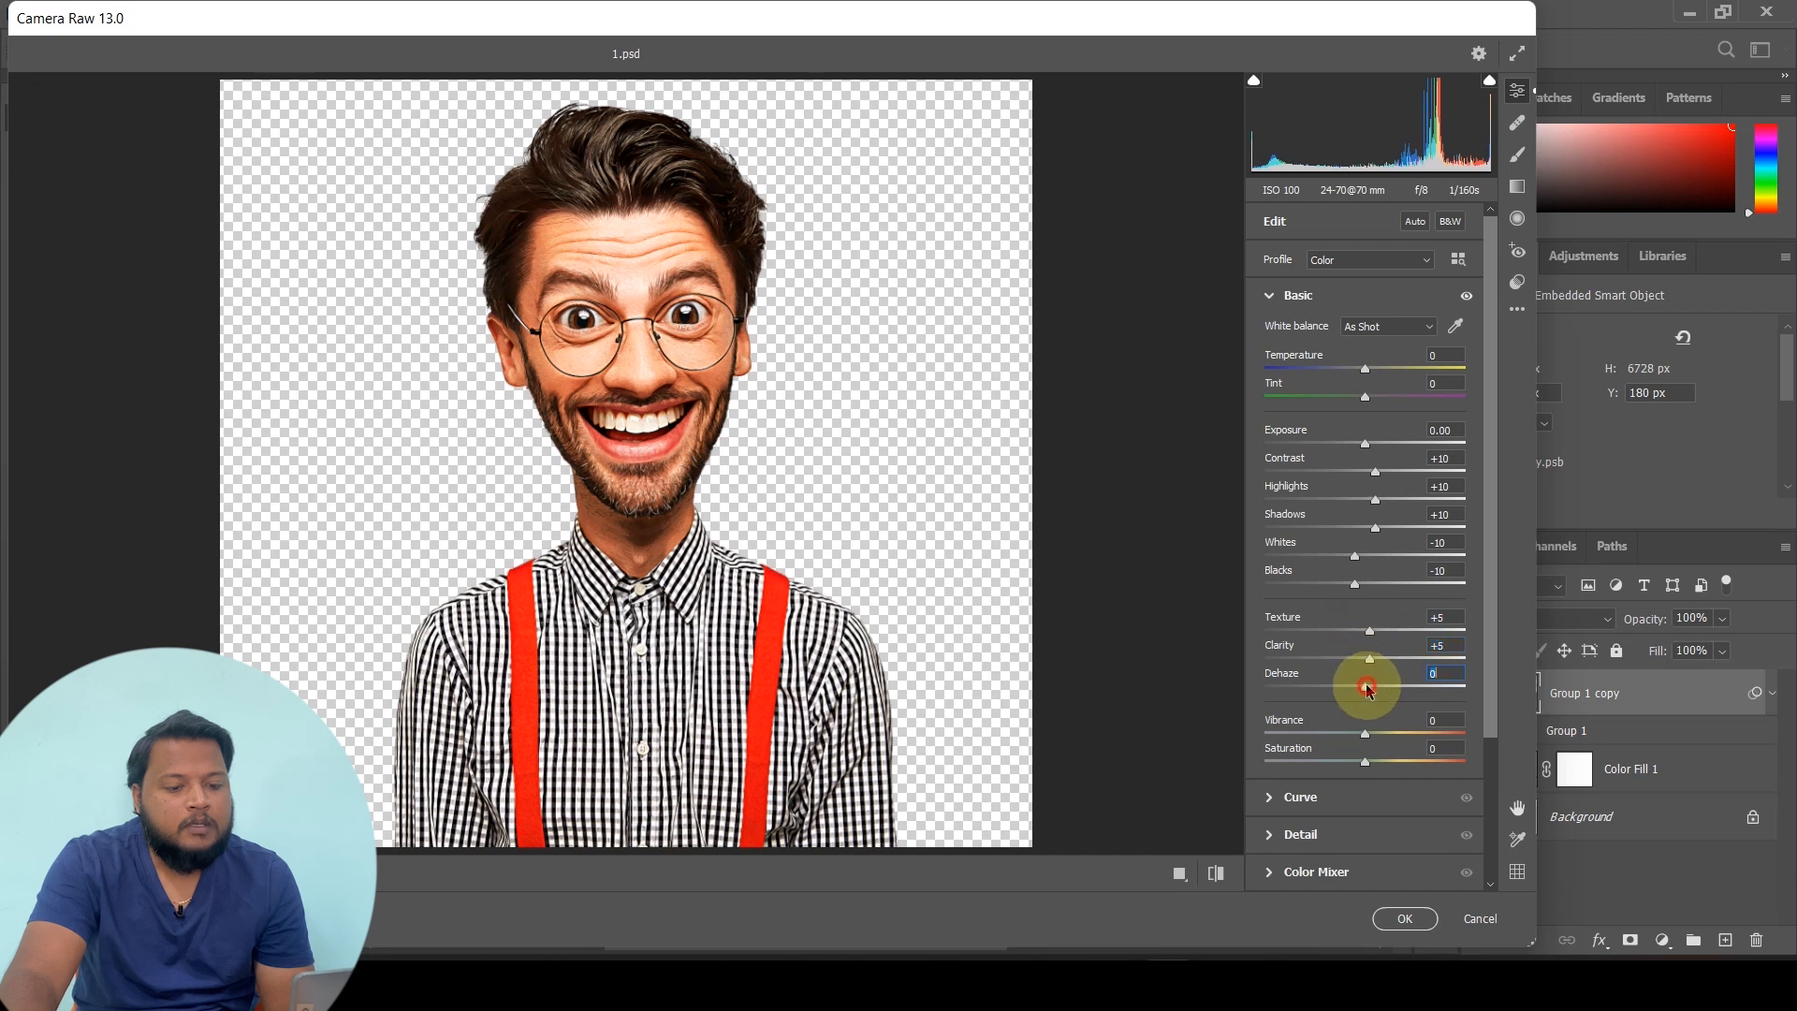
pyautogui.moveTo(1370, 684); pyautogui.dragTo(1374, 684)
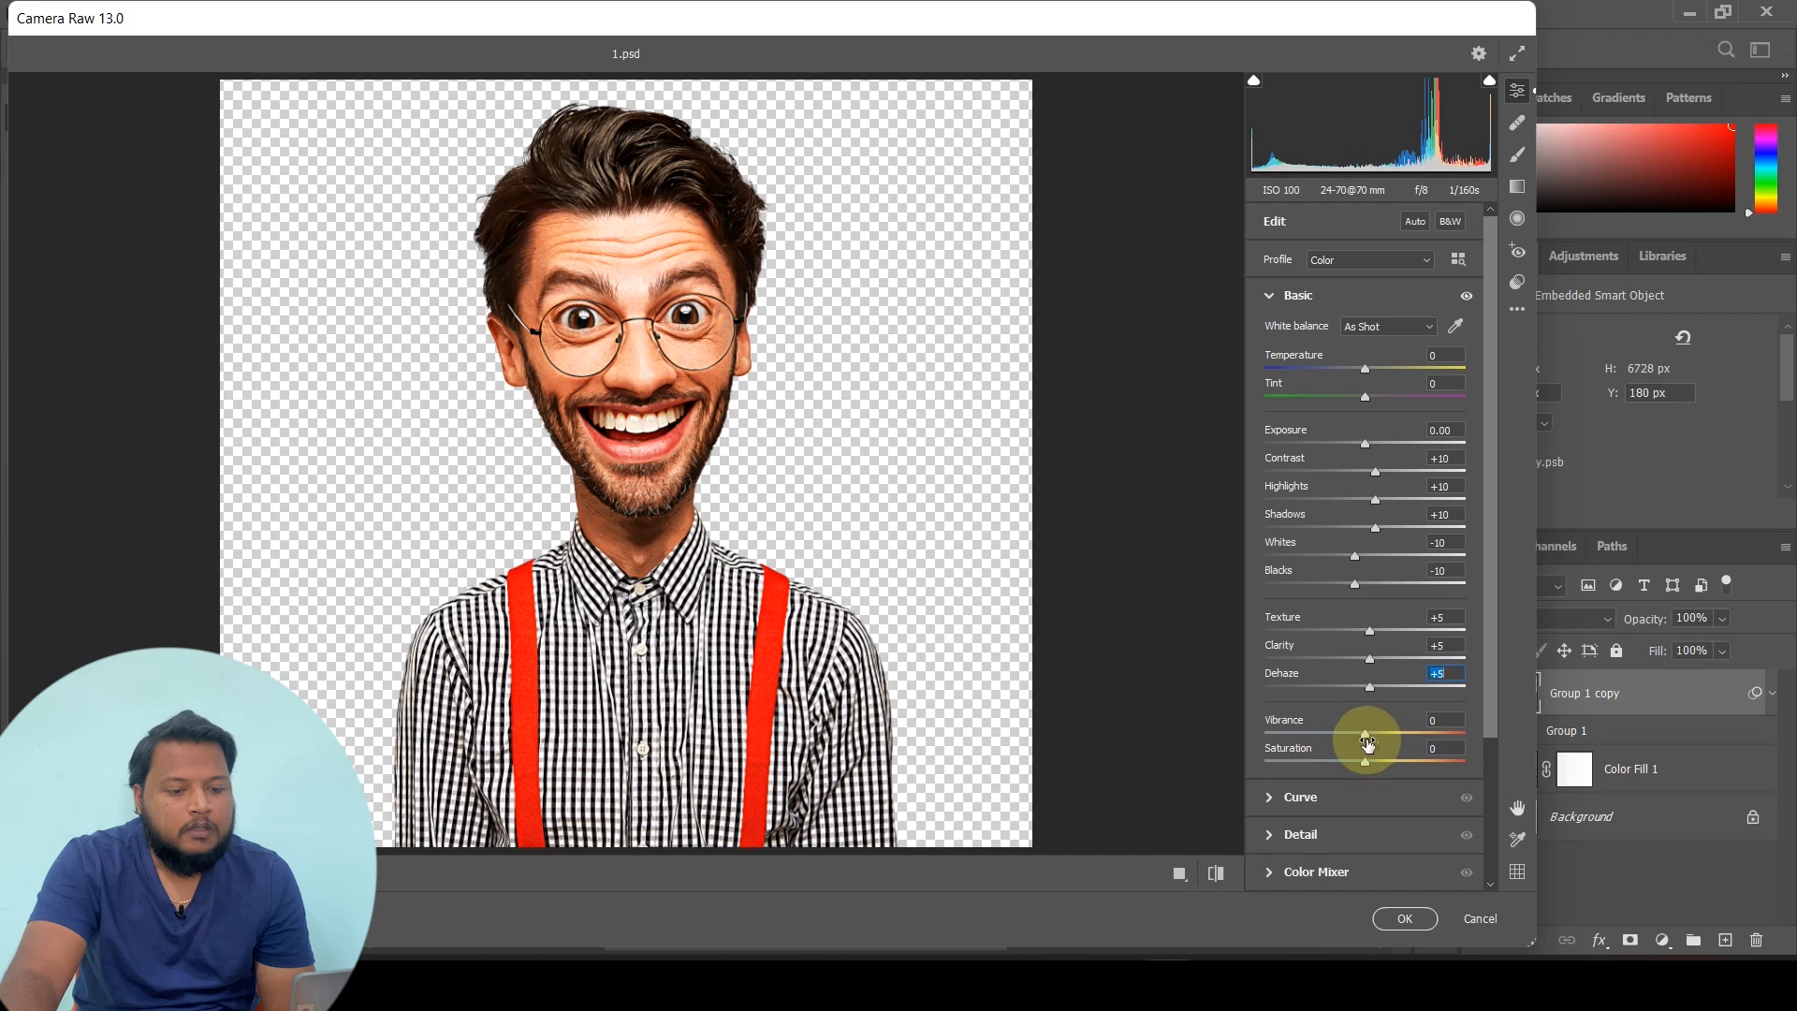
pyautogui.moveTo(1366, 740); pyautogui.dragTo(1369, 739)
pyautogui.moveTo(1369, 762); pyautogui.dragTo(1373, 762)
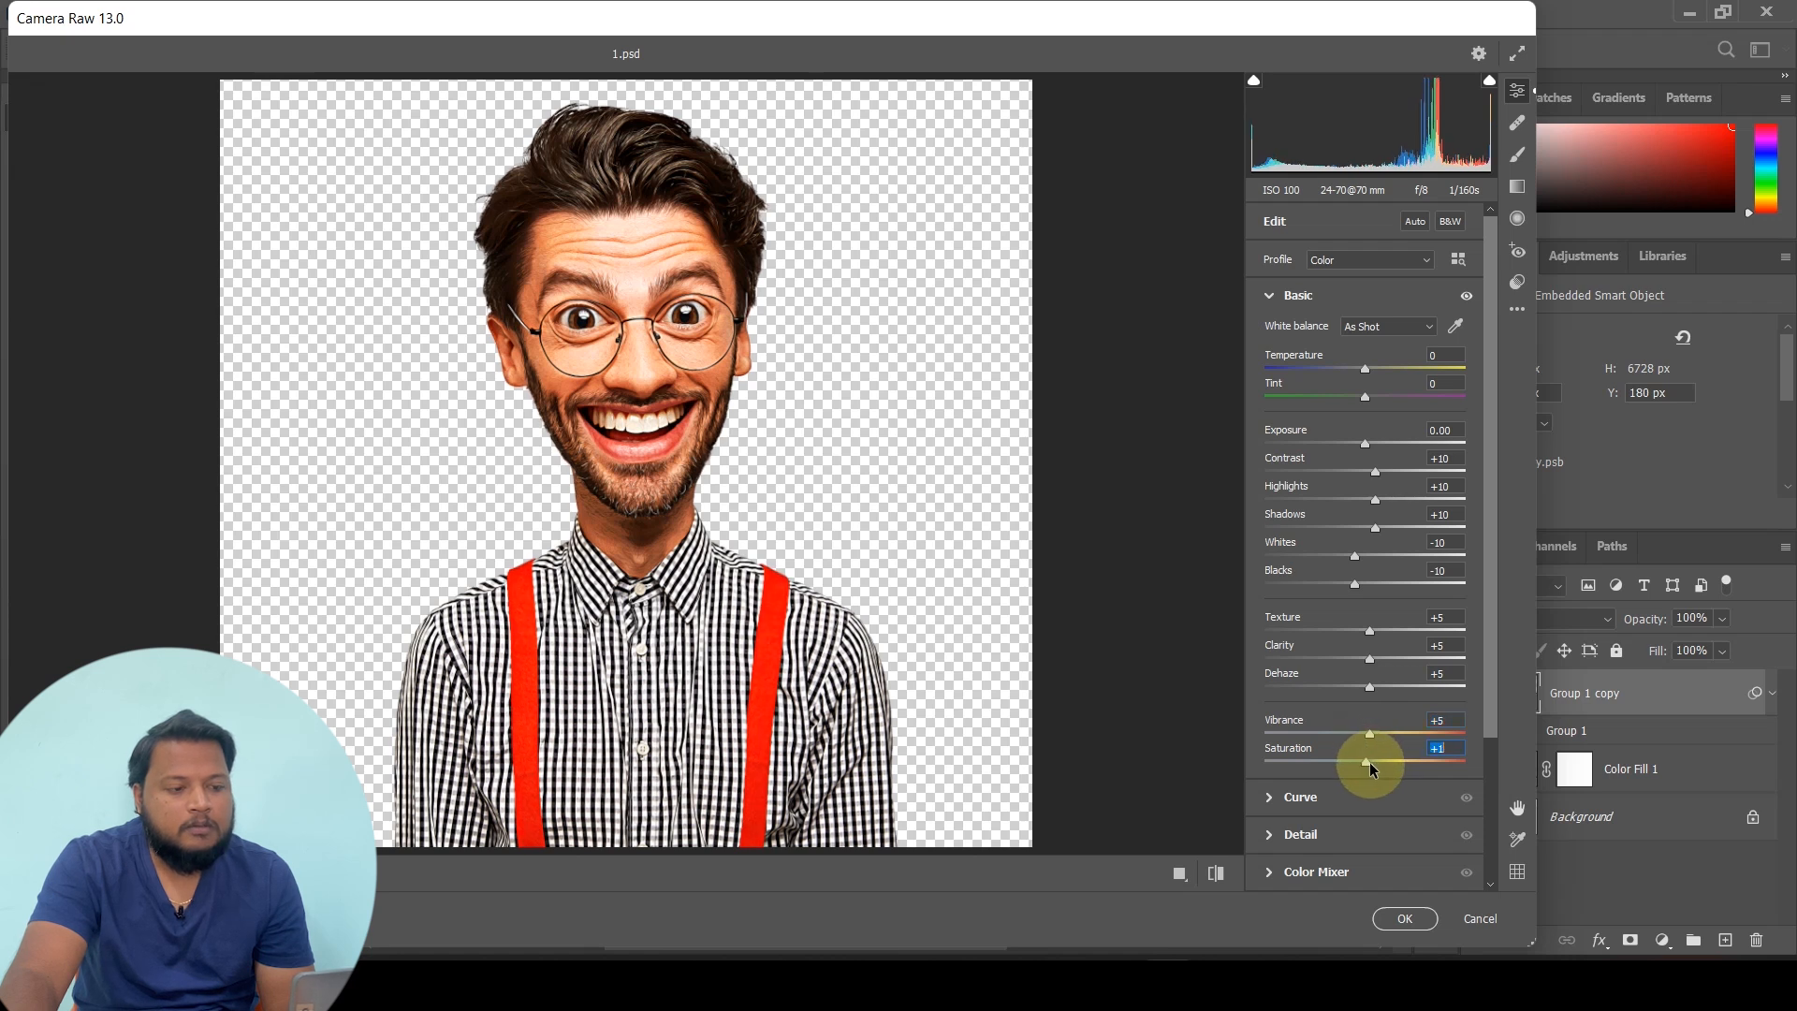
pyautogui.click(1421, 921)
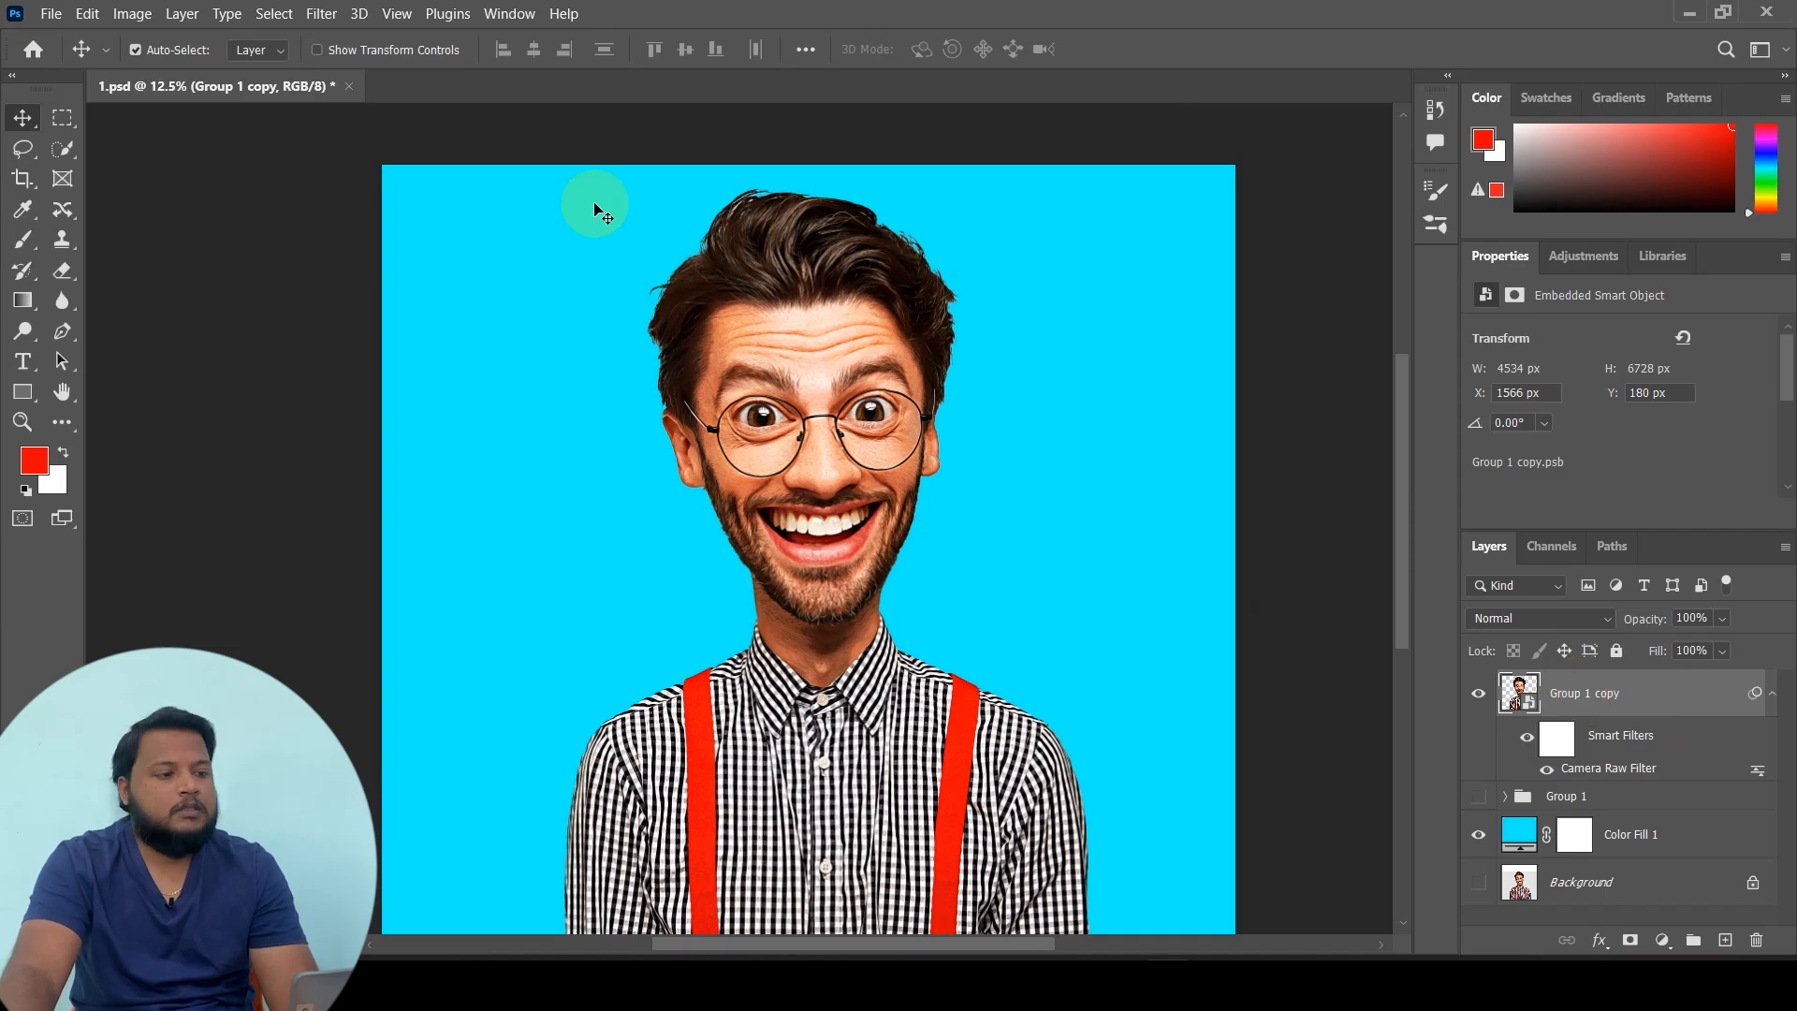
# Open the Unsharp Mask filter for the group copy and frame the man's face in its preview at 17% zoom
pyautogui.click(312, 16)
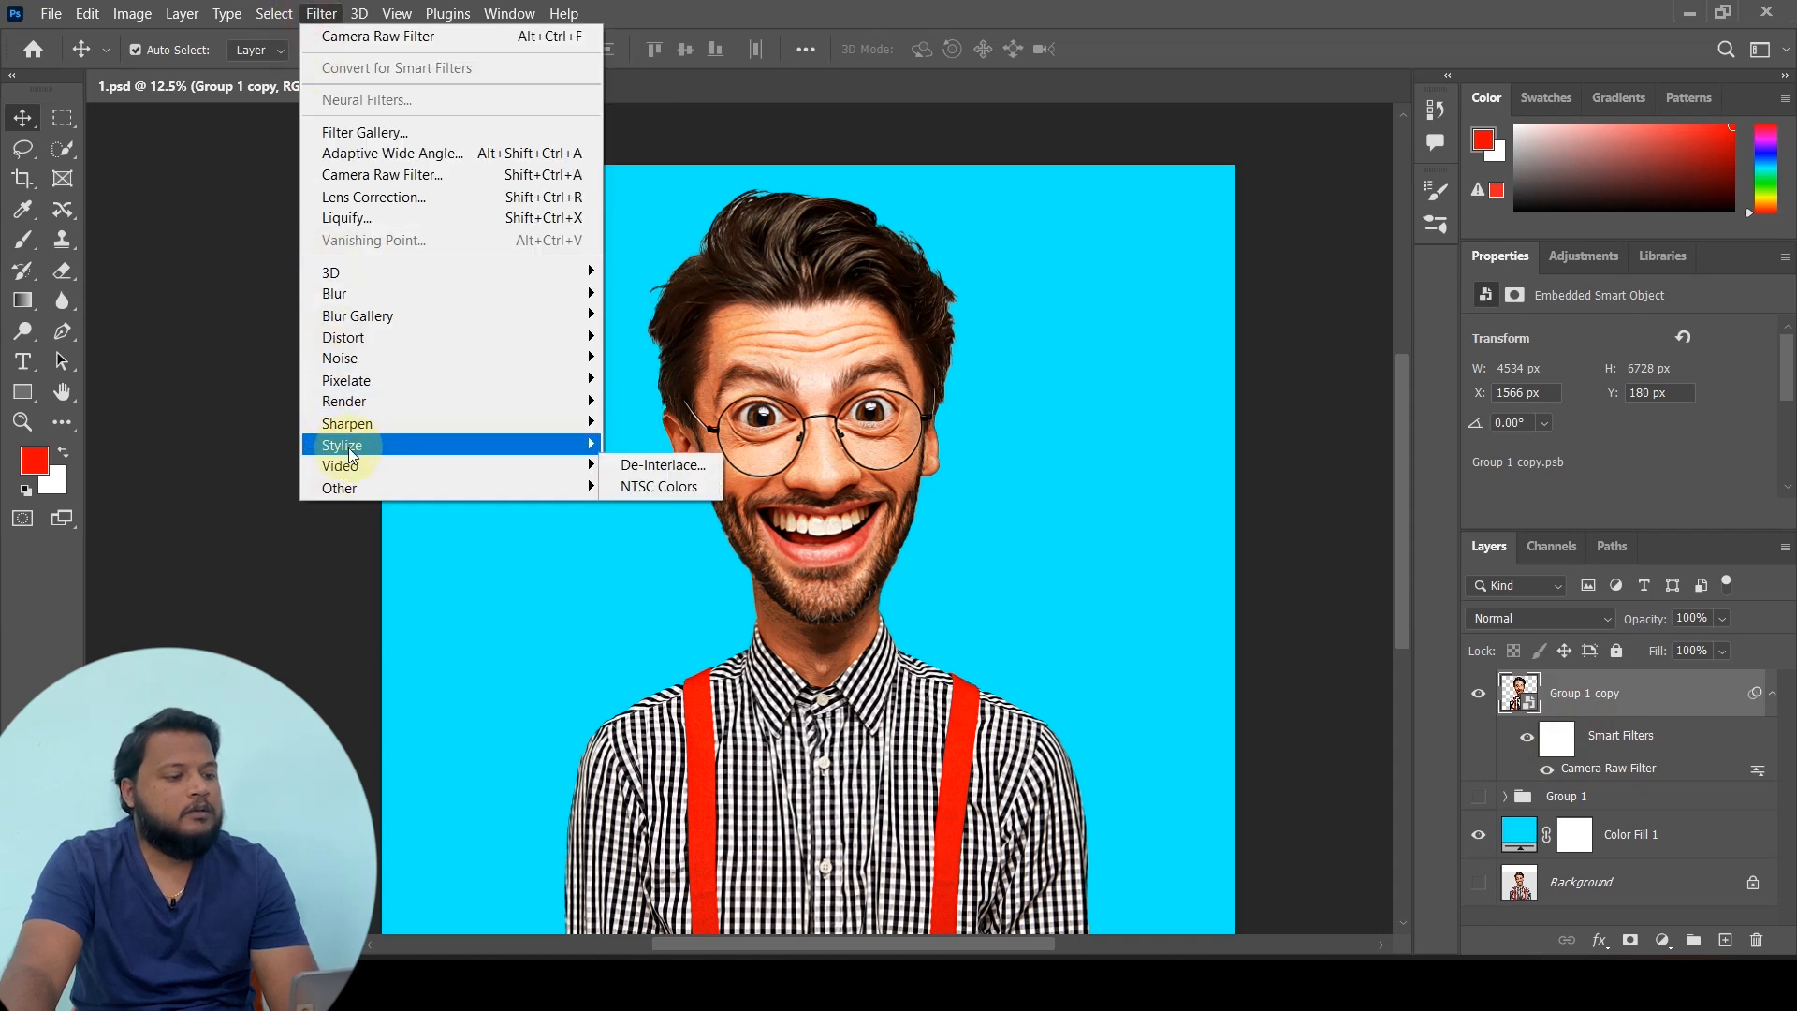
pyautogui.moveTo(360, 428)
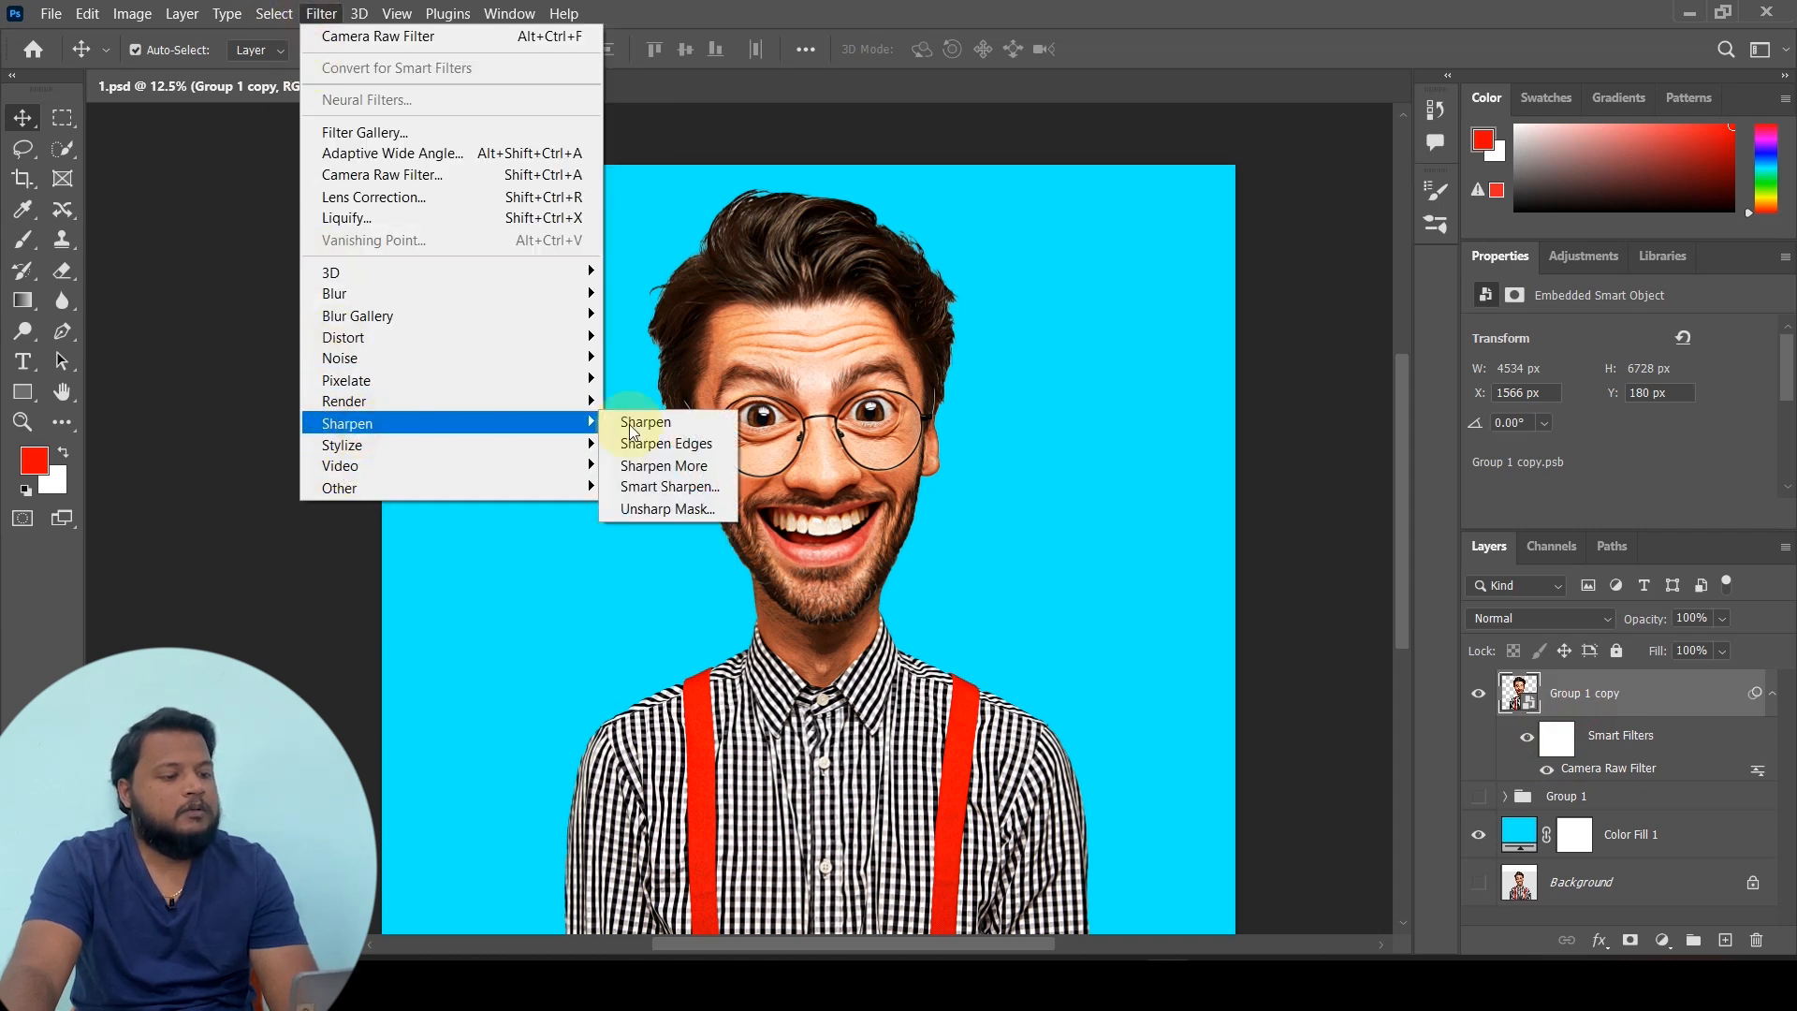
pyautogui.click(713, 506)
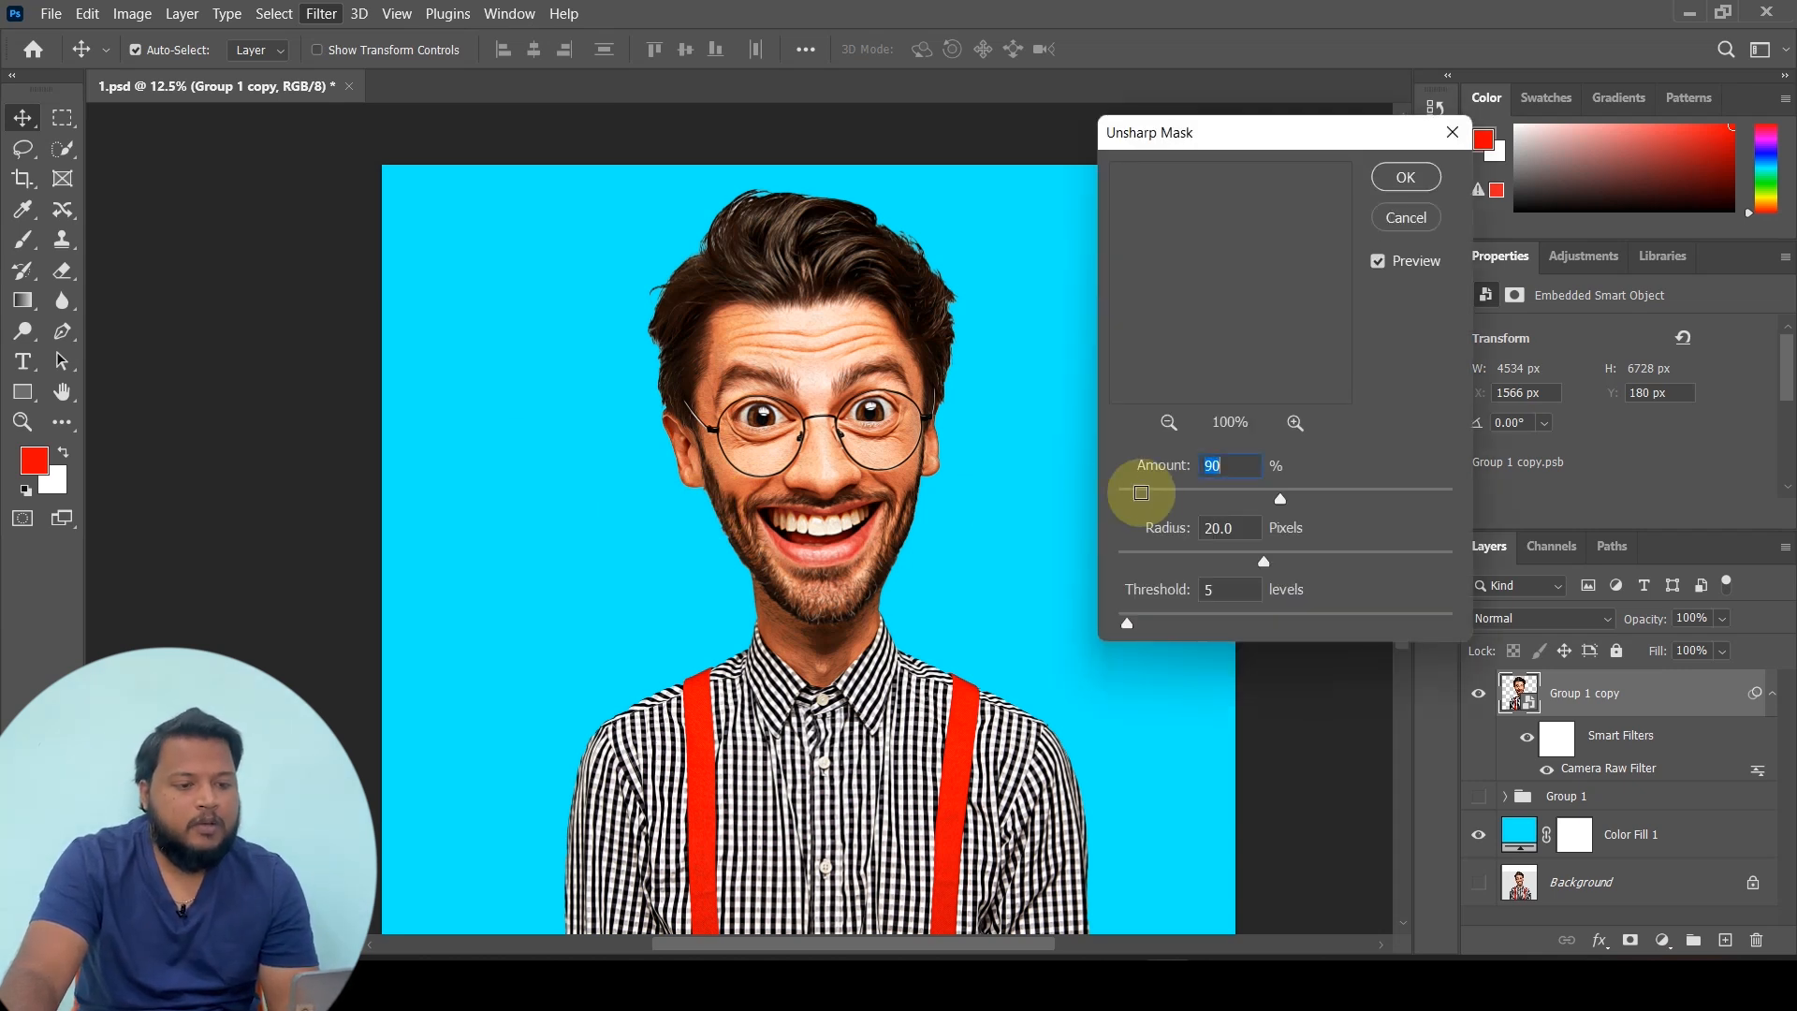
pyautogui.moveTo(1212, 267); pyautogui.dragTo(1350, 414)
pyautogui.moveTo(1259, 296); pyautogui.dragTo(1381, 353)
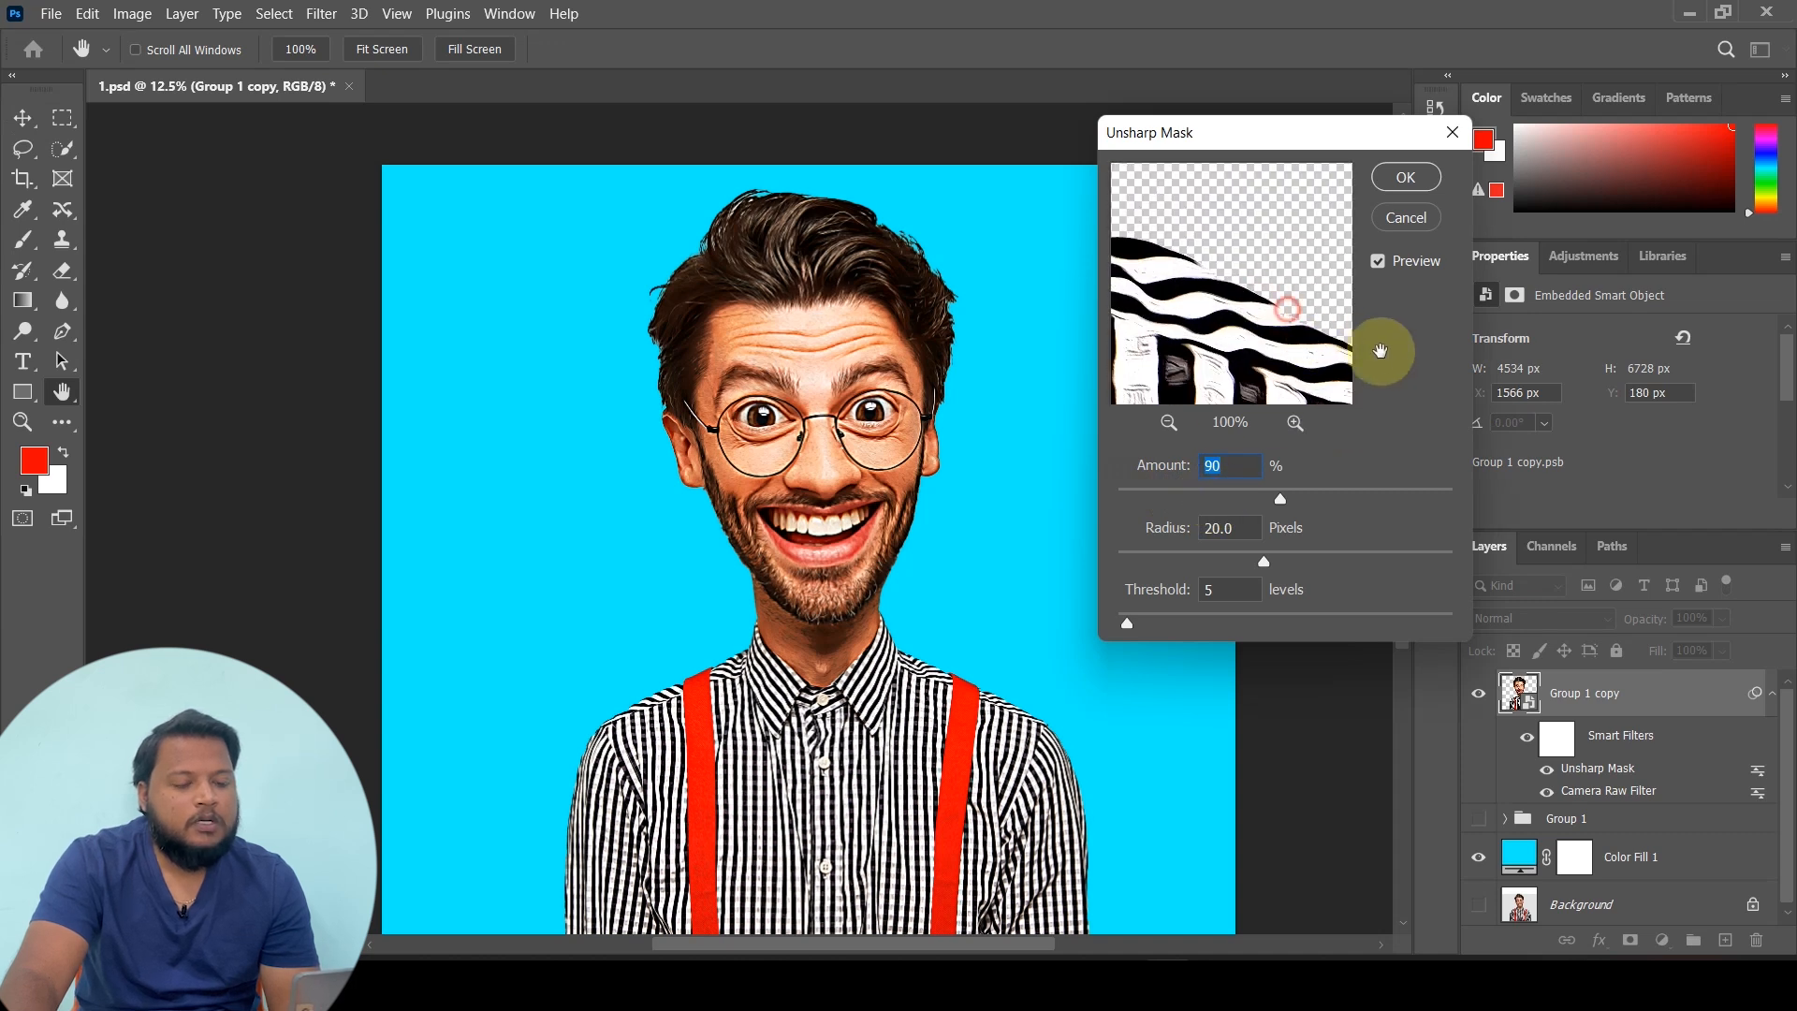
pyautogui.moveTo(1216, 358); pyautogui.dragTo(1383, 363)
pyautogui.moveTo(1233, 327); pyautogui.dragTo(1404, 369)
pyautogui.click(1169, 422)
pyautogui.click(1169, 422)
pyautogui.click(1169, 423)
pyautogui.click(1169, 422)
pyautogui.click(1170, 422)
pyautogui.moveTo(1213, 279); pyautogui.dragTo(1208, 343)
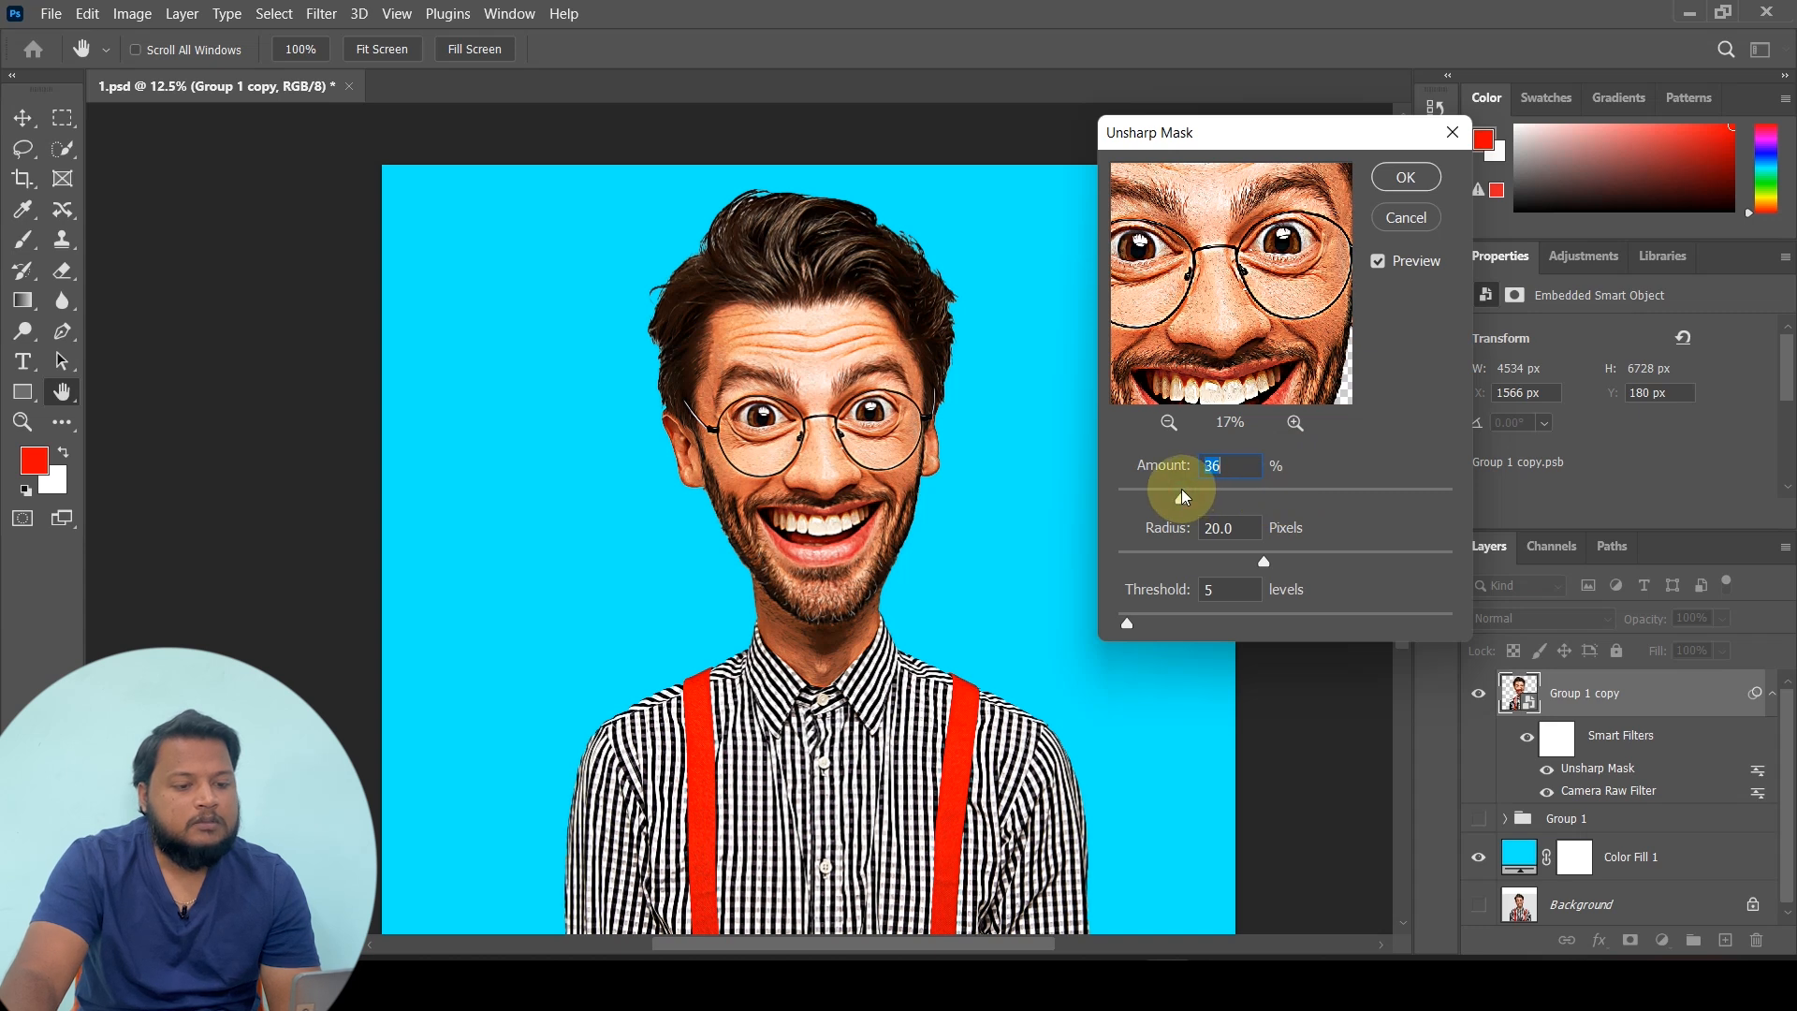
# Apply Unsharp Mask to the group copy with Amount 25% and Radius 3.0 pixels
pyautogui.click(1171, 561)
pyautogui.moveTo(1252, 340); pyautogui.dragTo(1284, 384)
pyautogui.moveTo(1290, 497); pyautogui.dragTo(1159, 510)
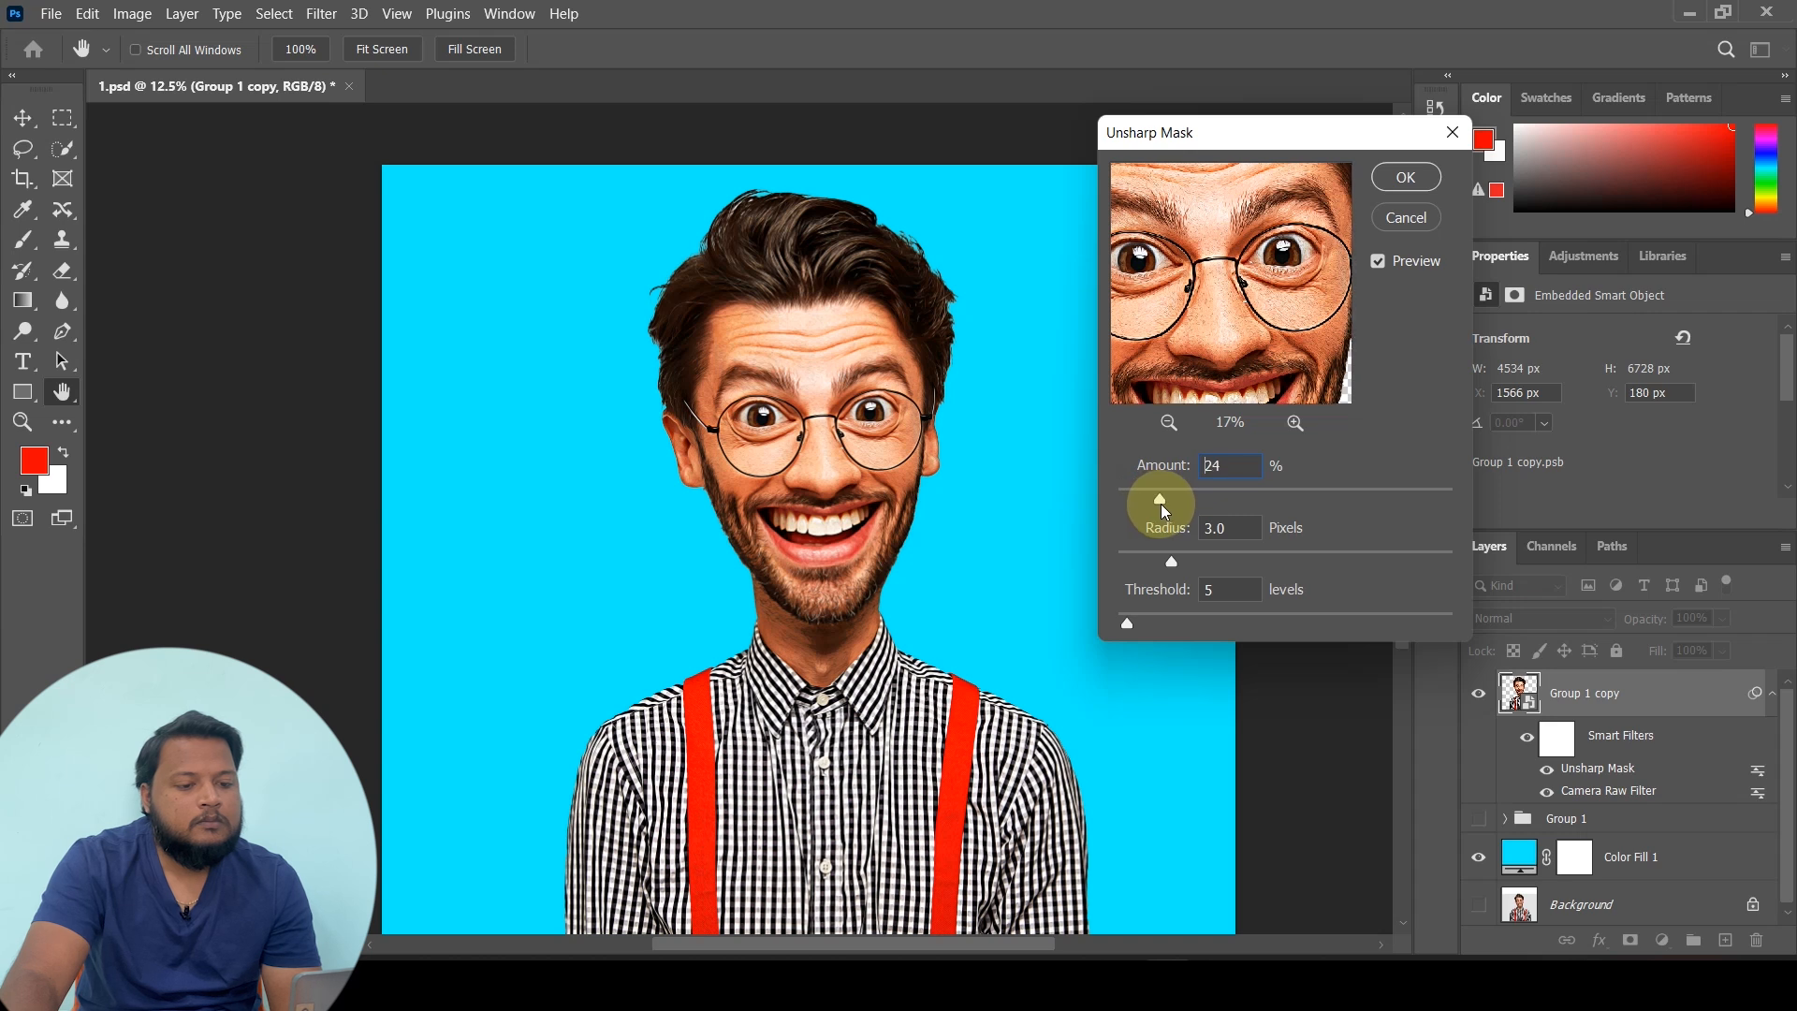
pyautogui.doubleClick(1216, 528)
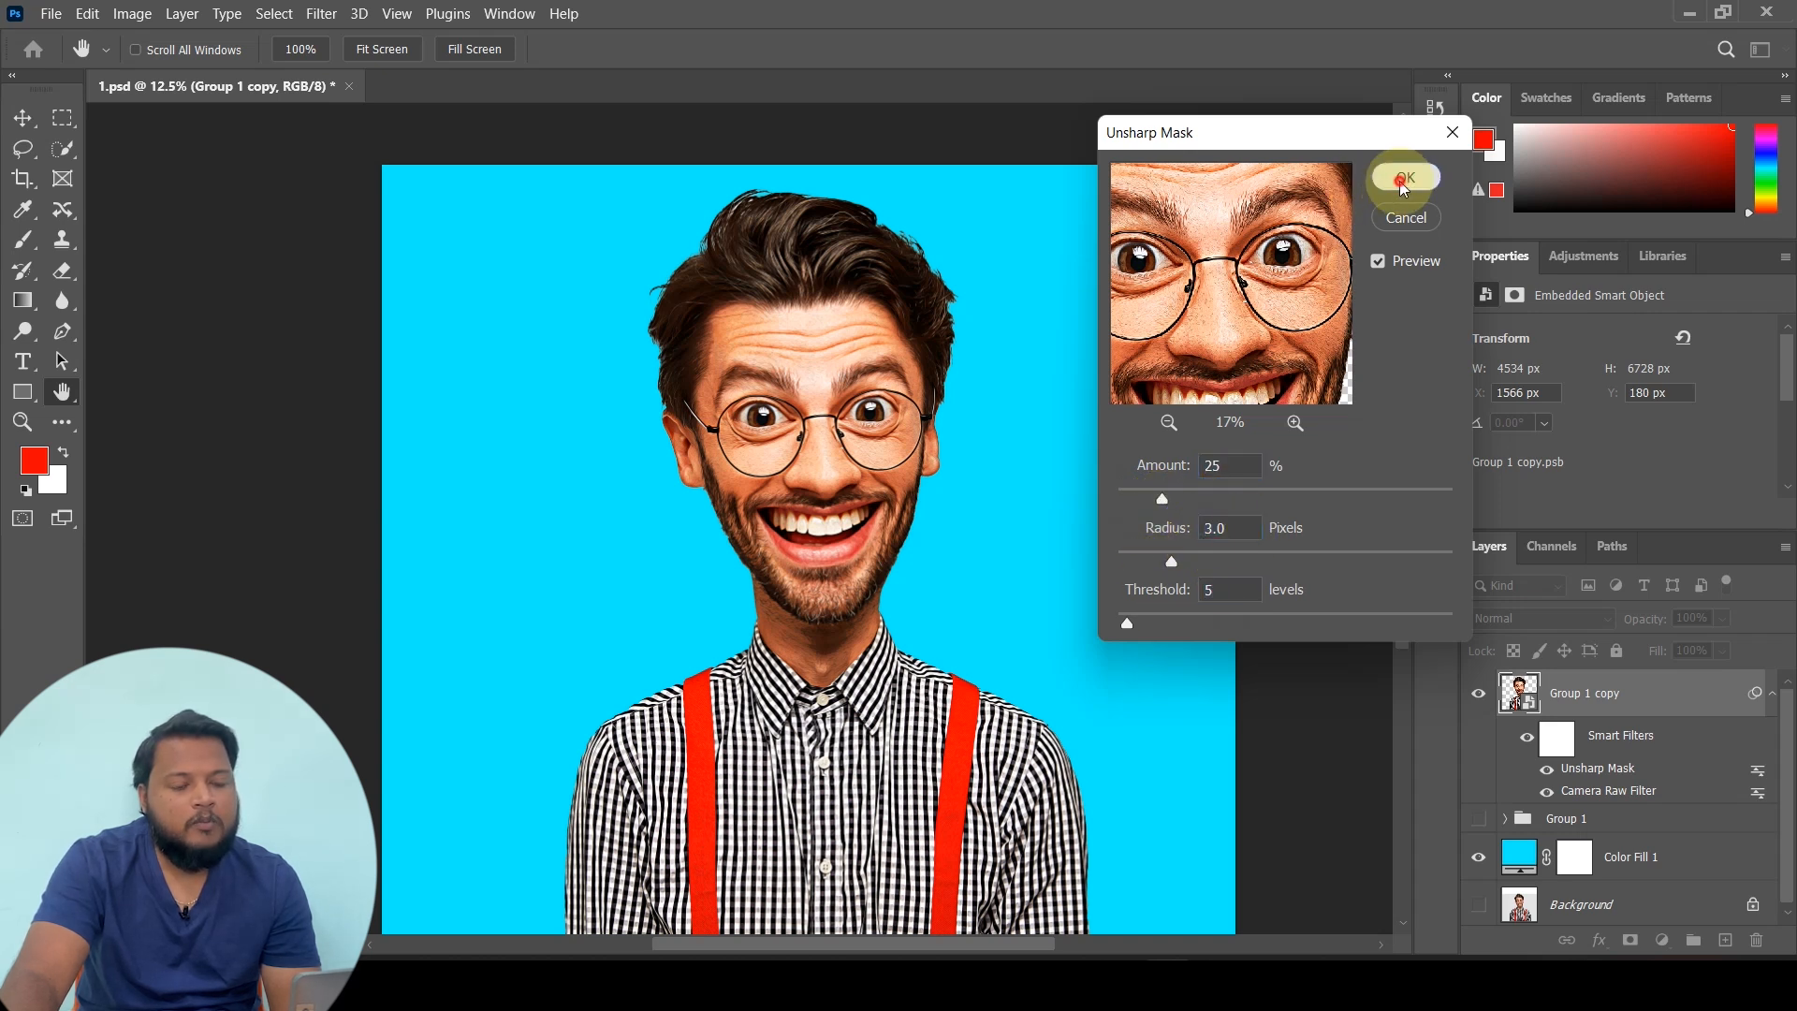
pyautogui.click(1402, 178)
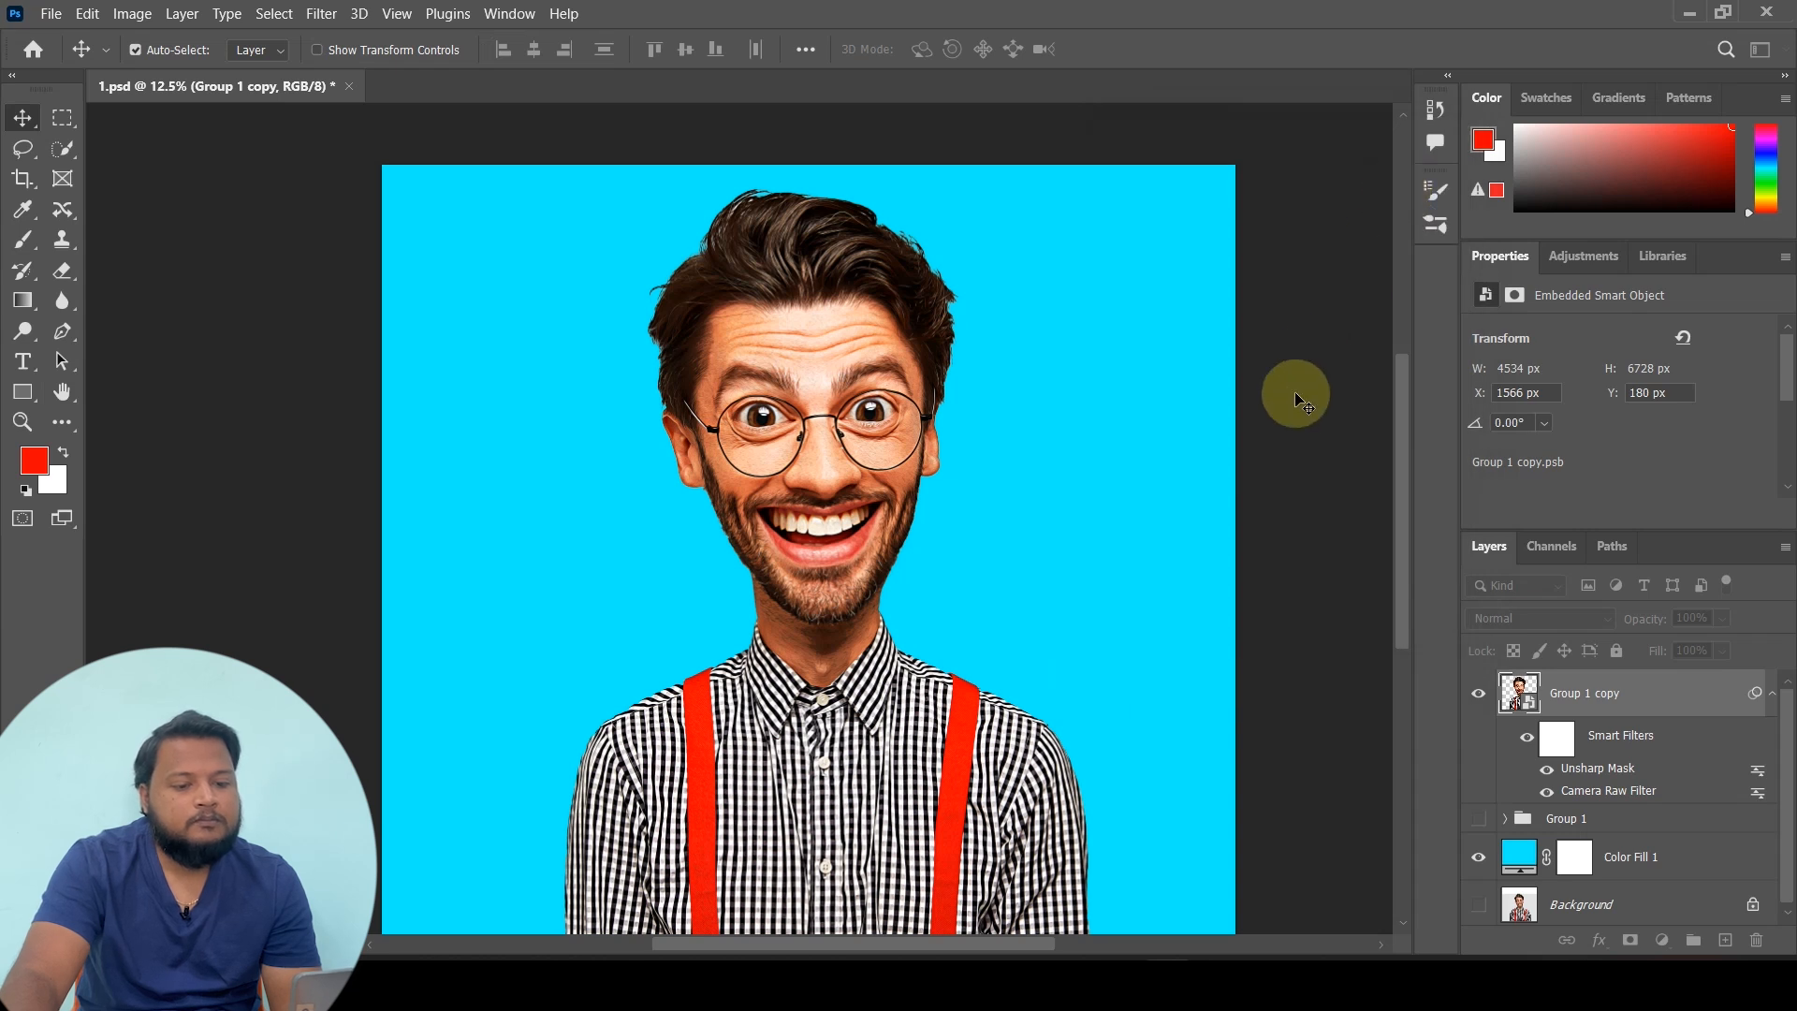
# Place the red paint splash image from the 203 folder over the portrait, scaled to about 193% and rotated about -26°
pyautogui.scroll(-2, 1117, 478)
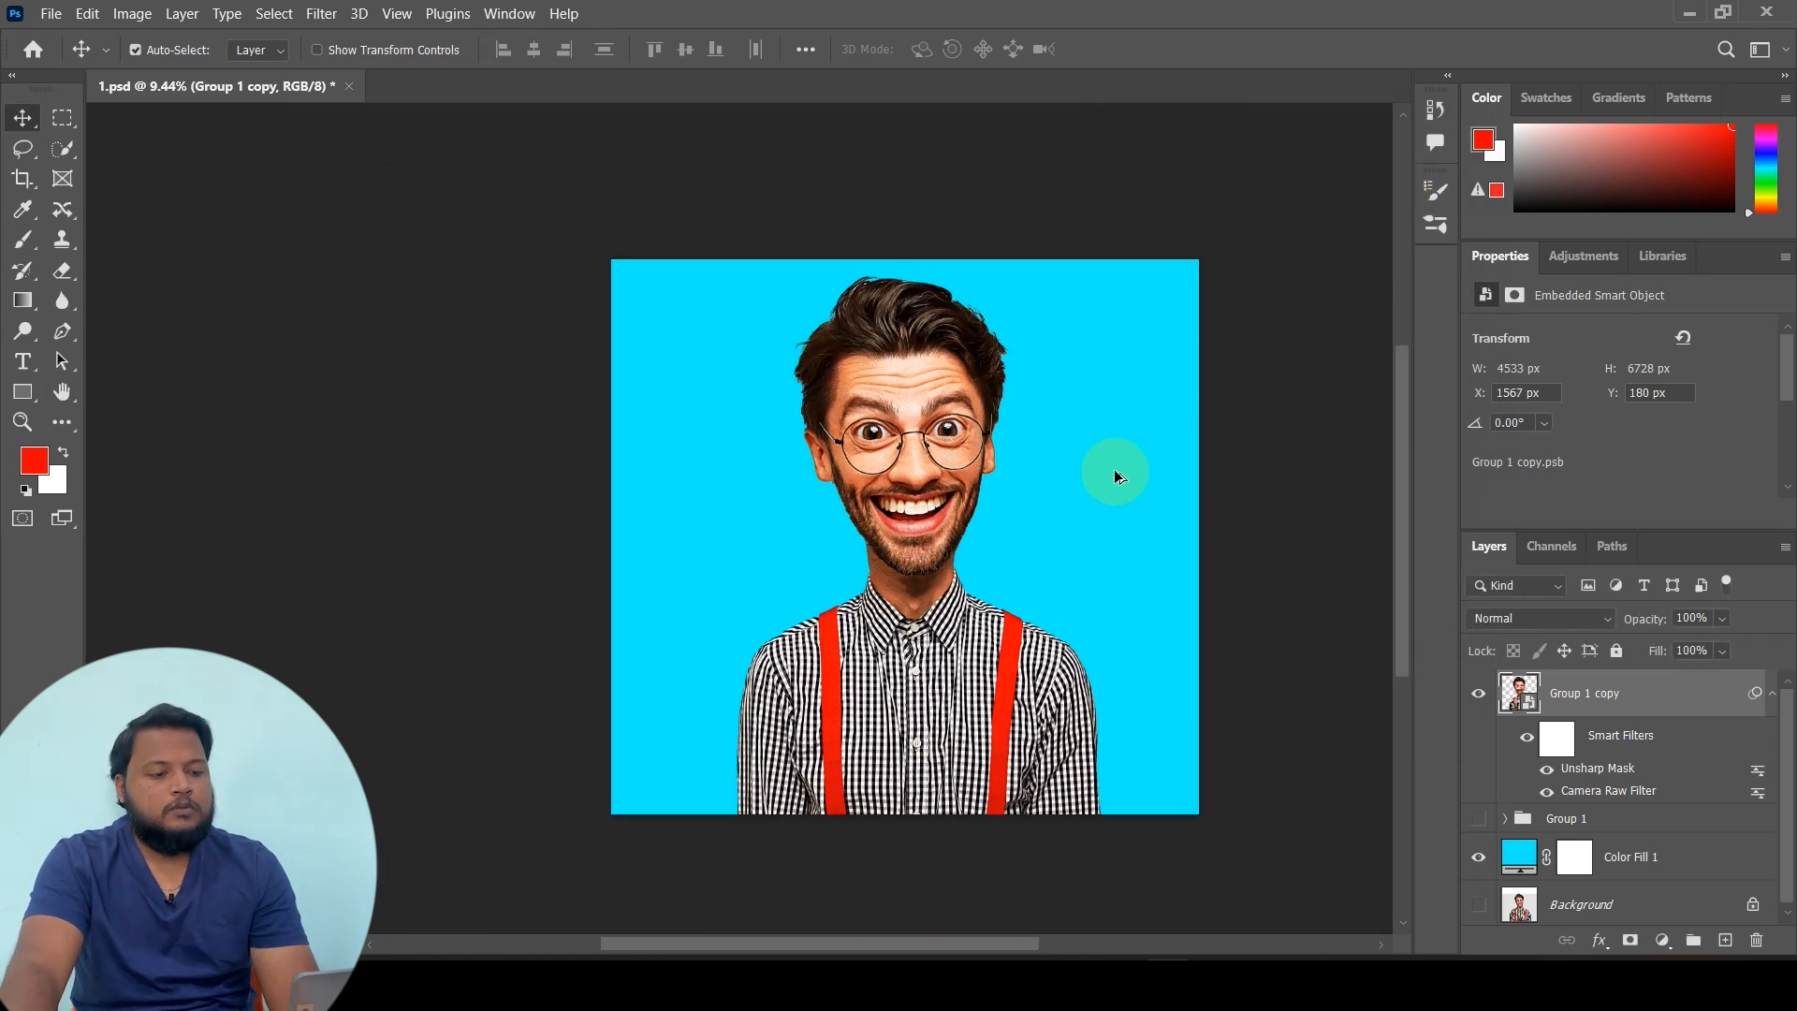
pyautogui.scroll(1, 1114, 469)
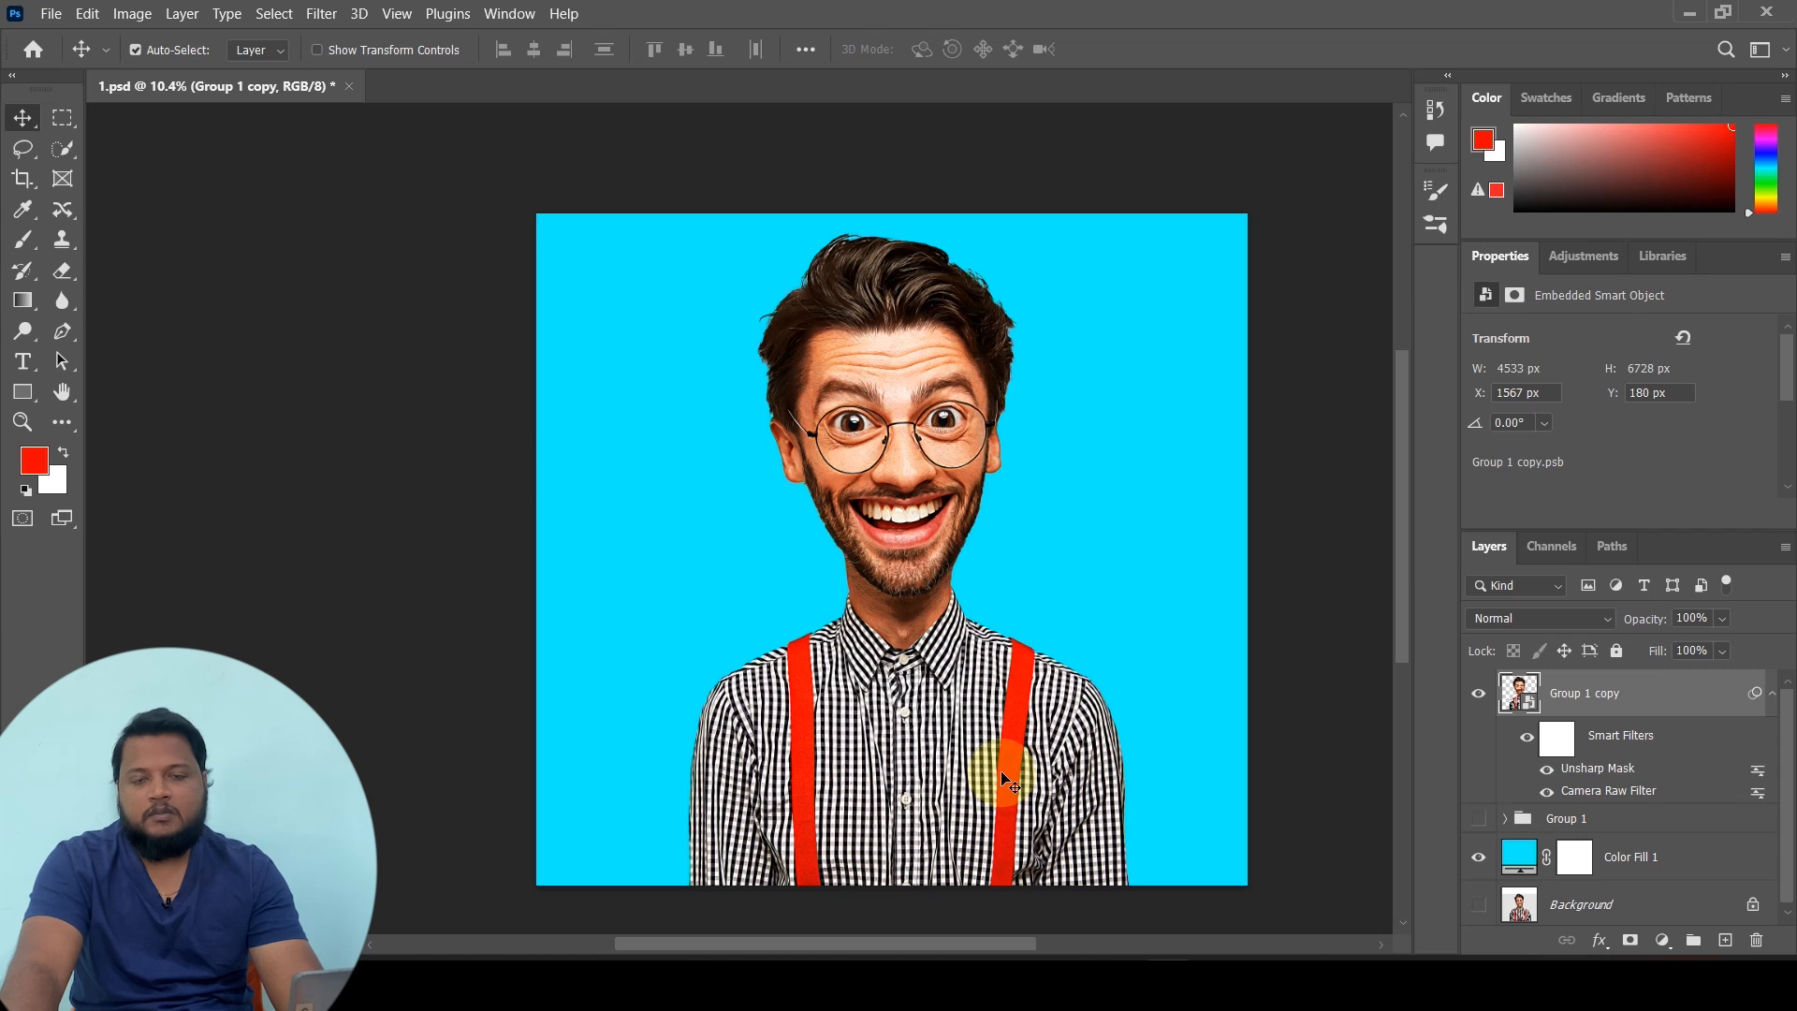
pyautogui.hotkey('alt', 'Tab')
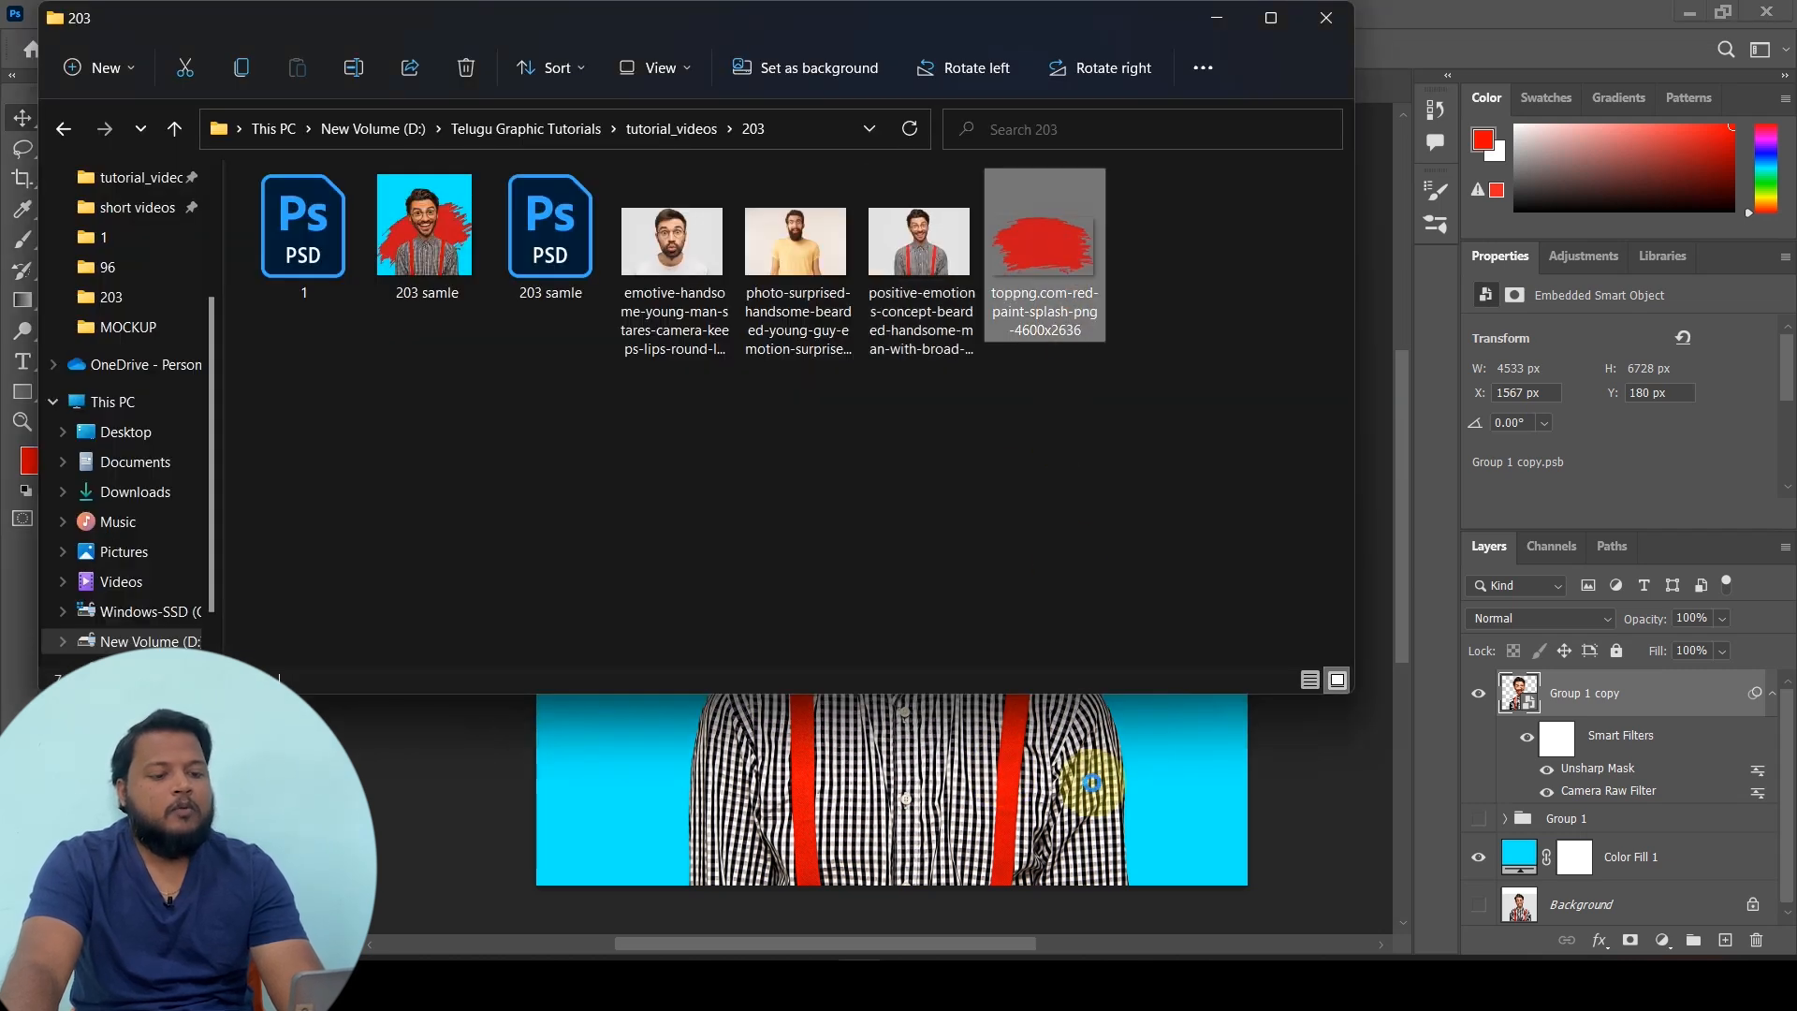
pyautogui.moveTo(1107, 739); pyautogui.dragTo(1110, 741)
pyautogui.moveTo(1060, 453); pyautogui.dragTo(1119, 263)
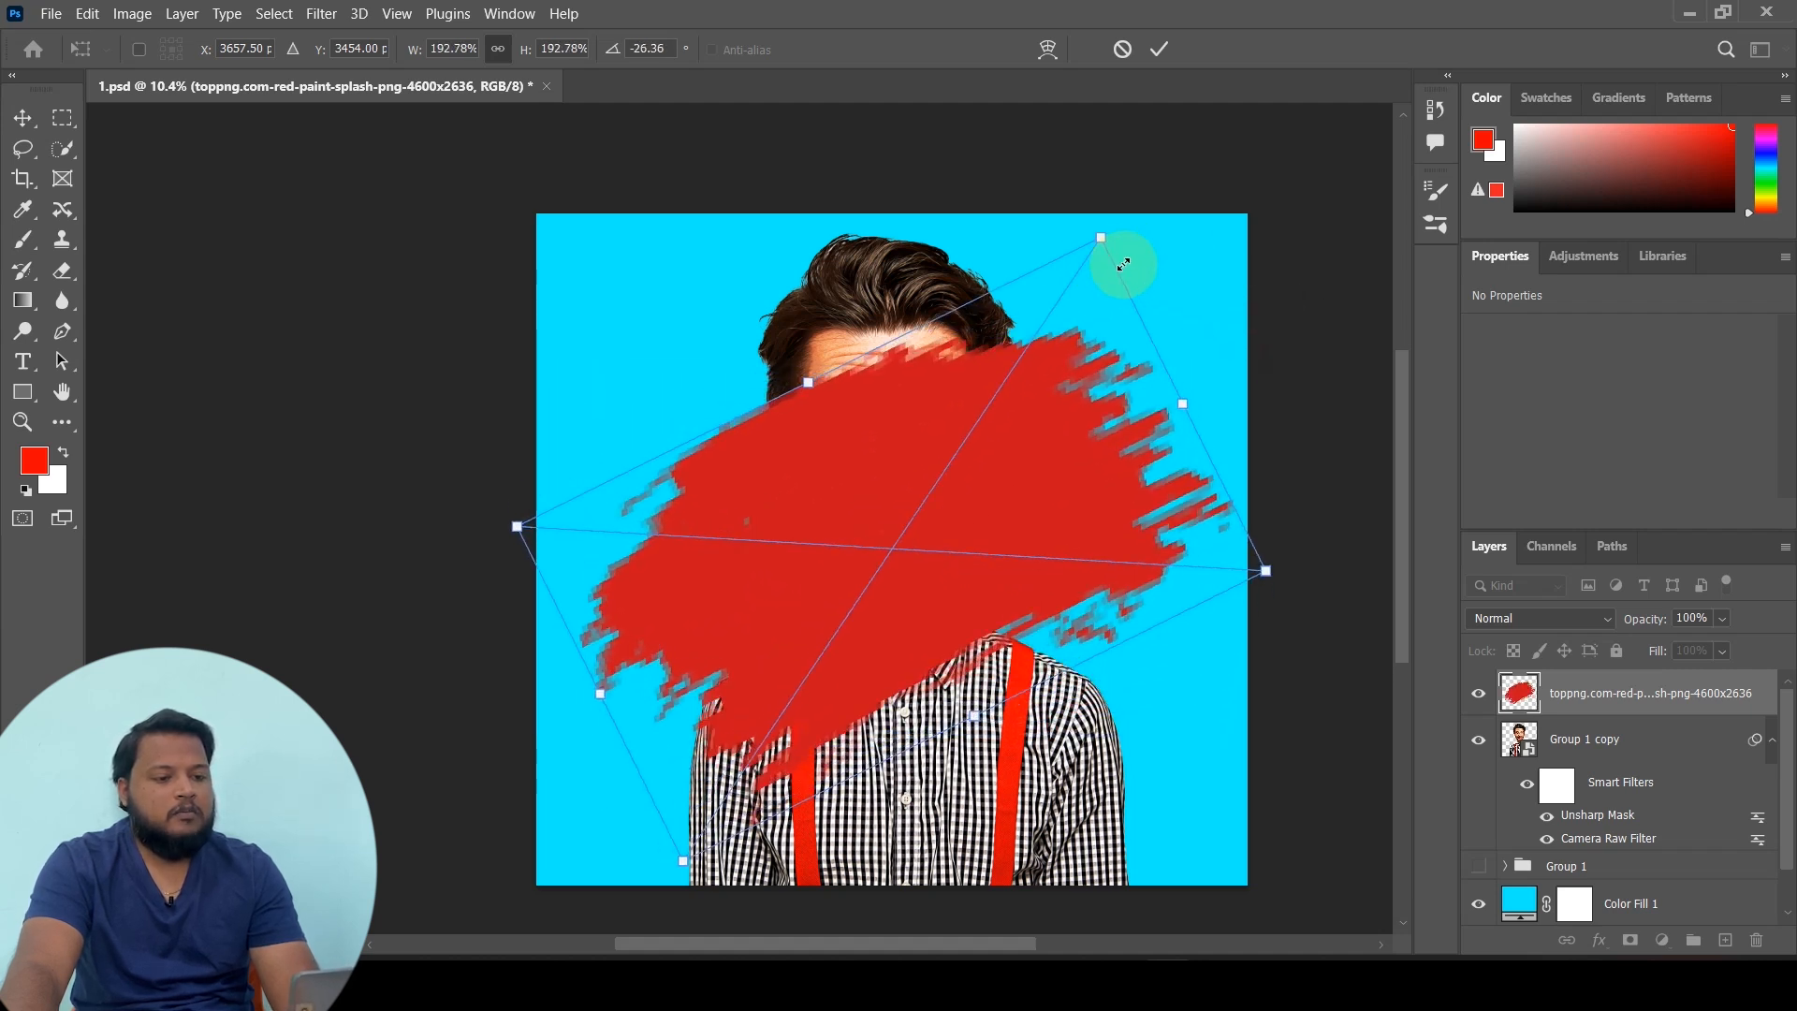
pyautogui.doubleClick(970, 335)
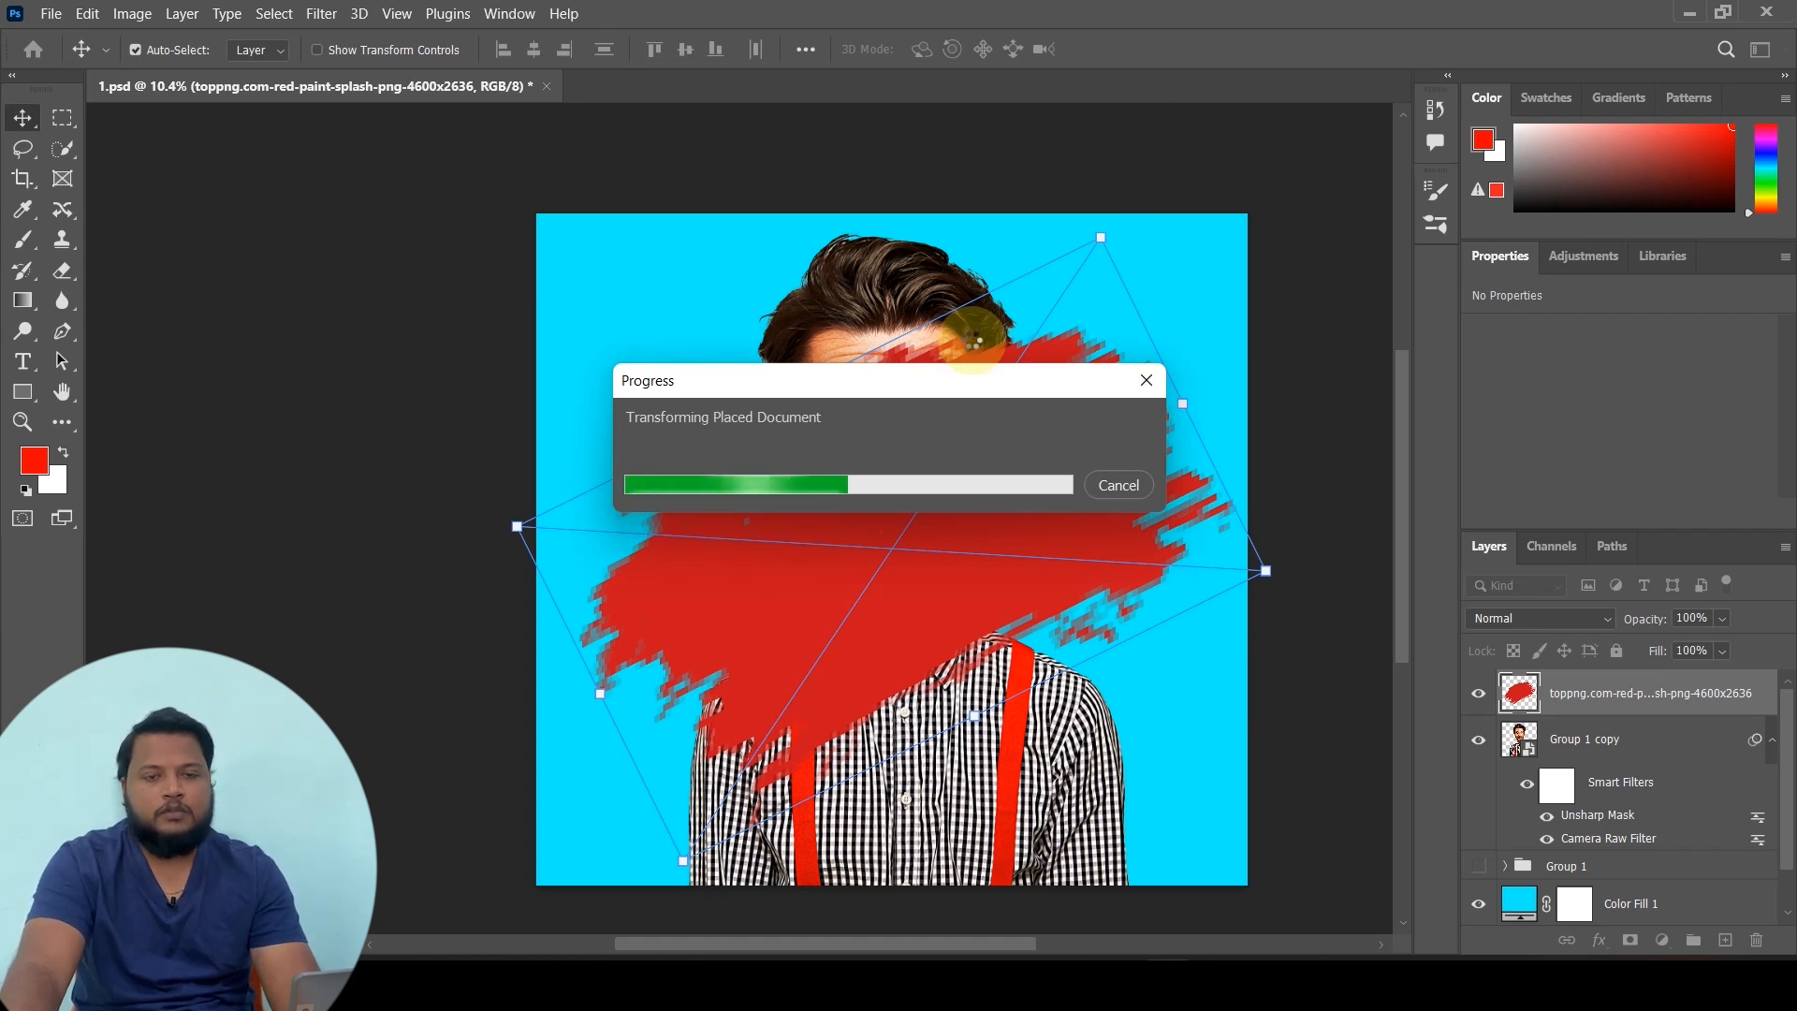
# Move the red paint splash layer behind the man, directly above Color Fill 1, and rotate it to about -33°
pyautogui.moveTo(1637, 695); pyautogui.dragTo(1640, 891)
pyautogui.hotkey('ctrl', 't')
pyautogui.moveTo(1296, 567); pyautogui.dragTo(1316, 514)
pyautogui.click(1160, 50)
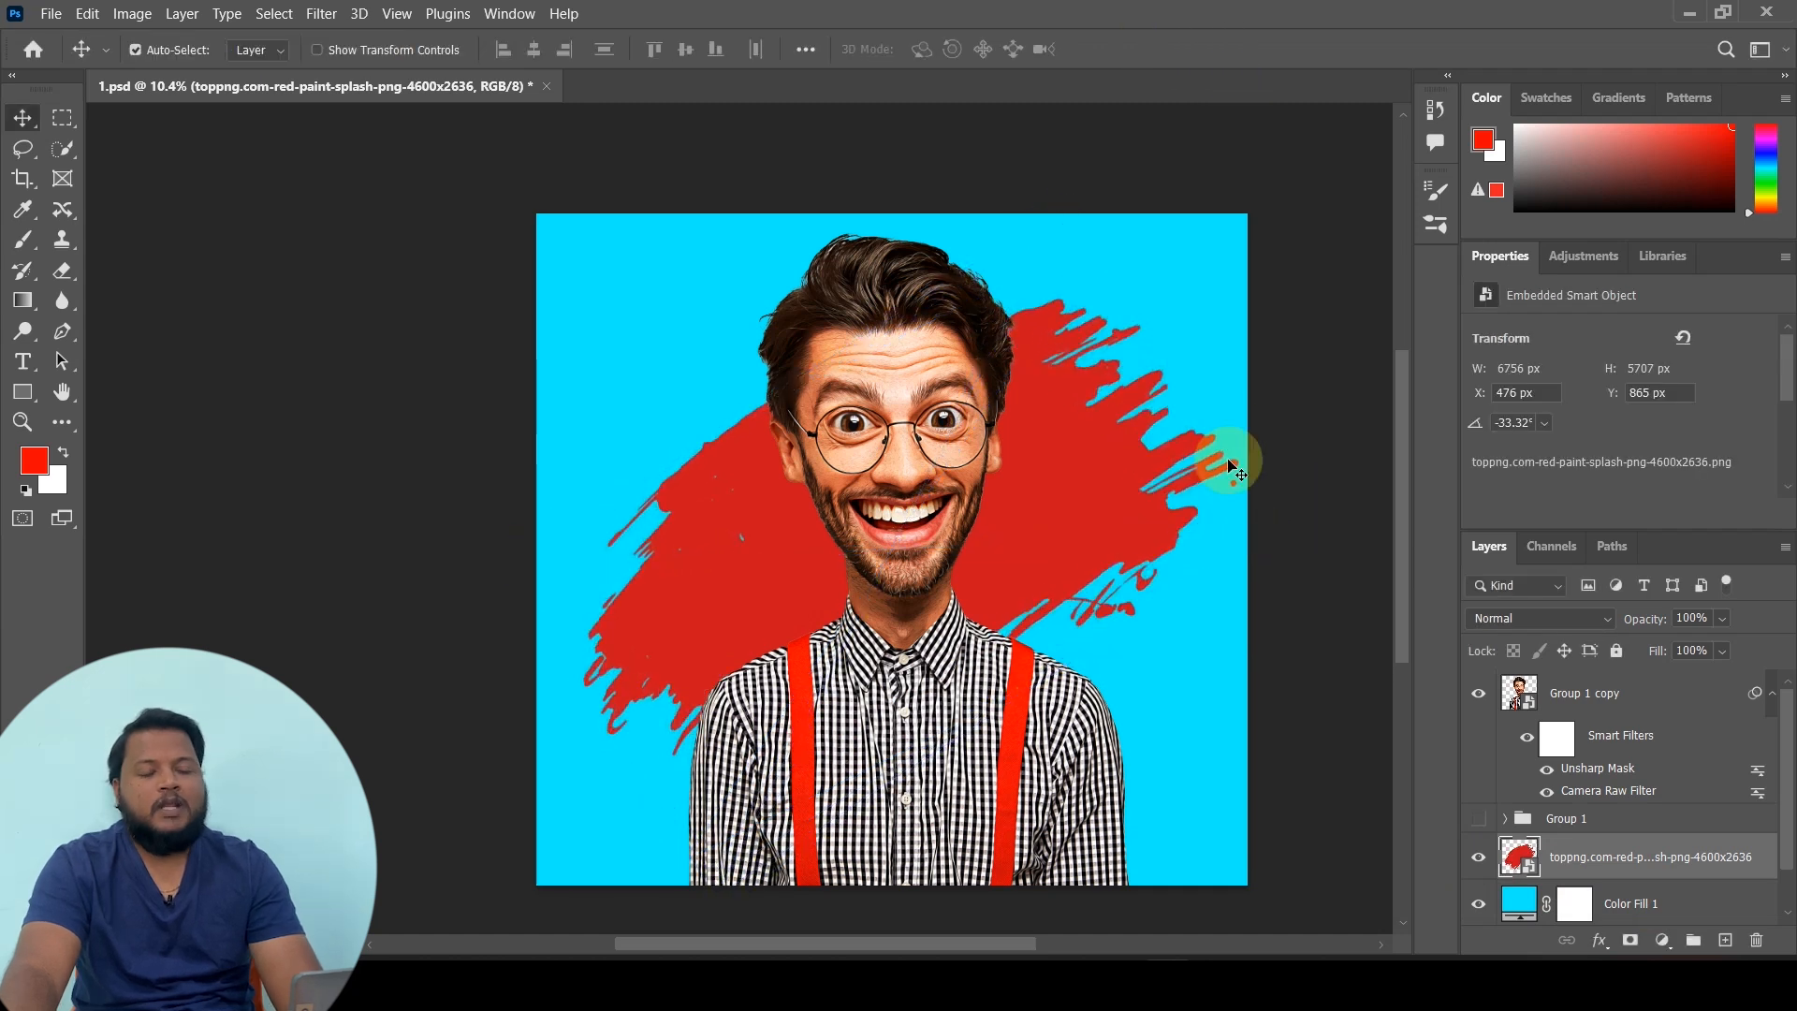